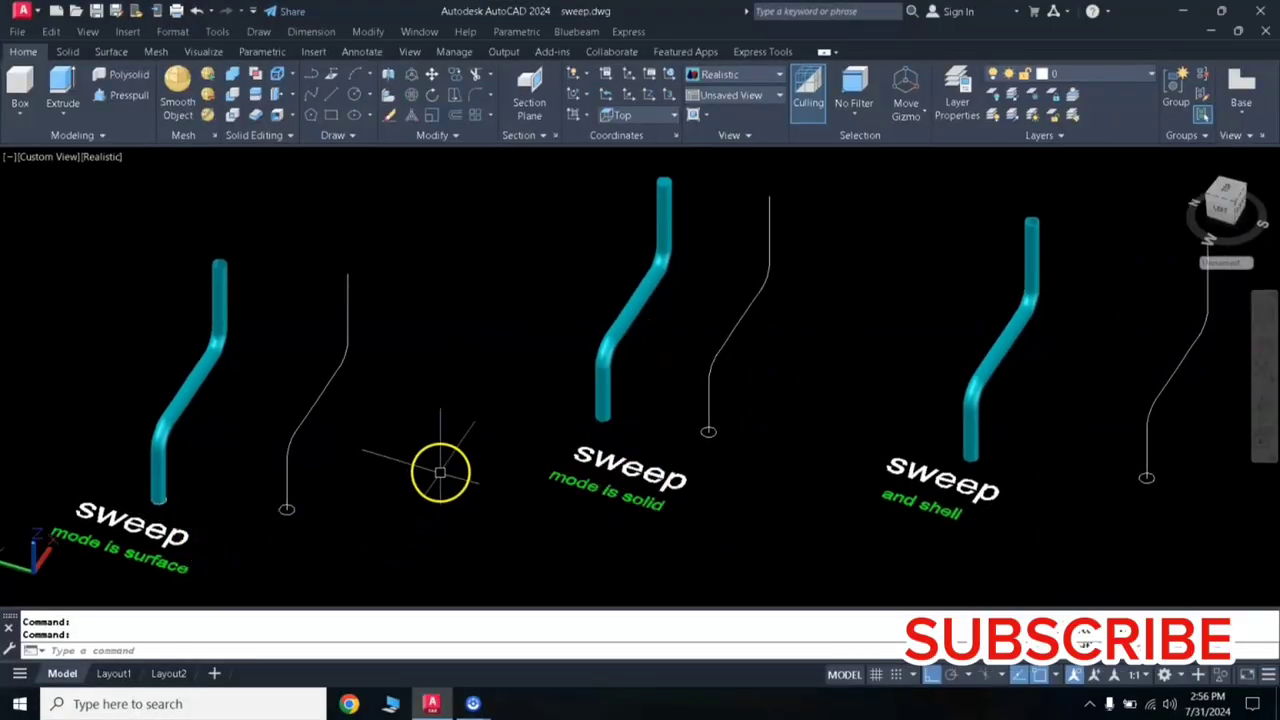
# Pan and zoom around the existing sweep tubes and their labels to inspect them
pyautogui.scroll(2, 252, 373)
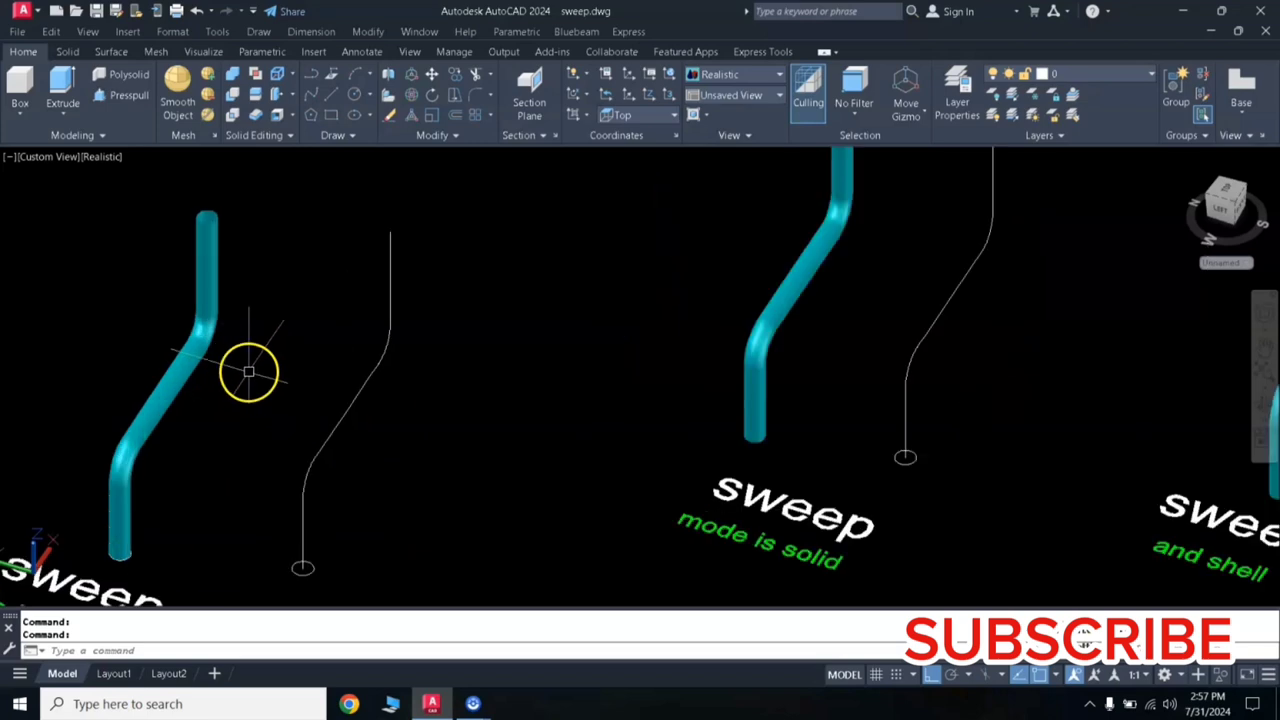
pyautogui.scroll(-3, 254, 372)
pyautogui.moveTo(257, 371); pyautogui.dragTo(405, 338, button='middle')
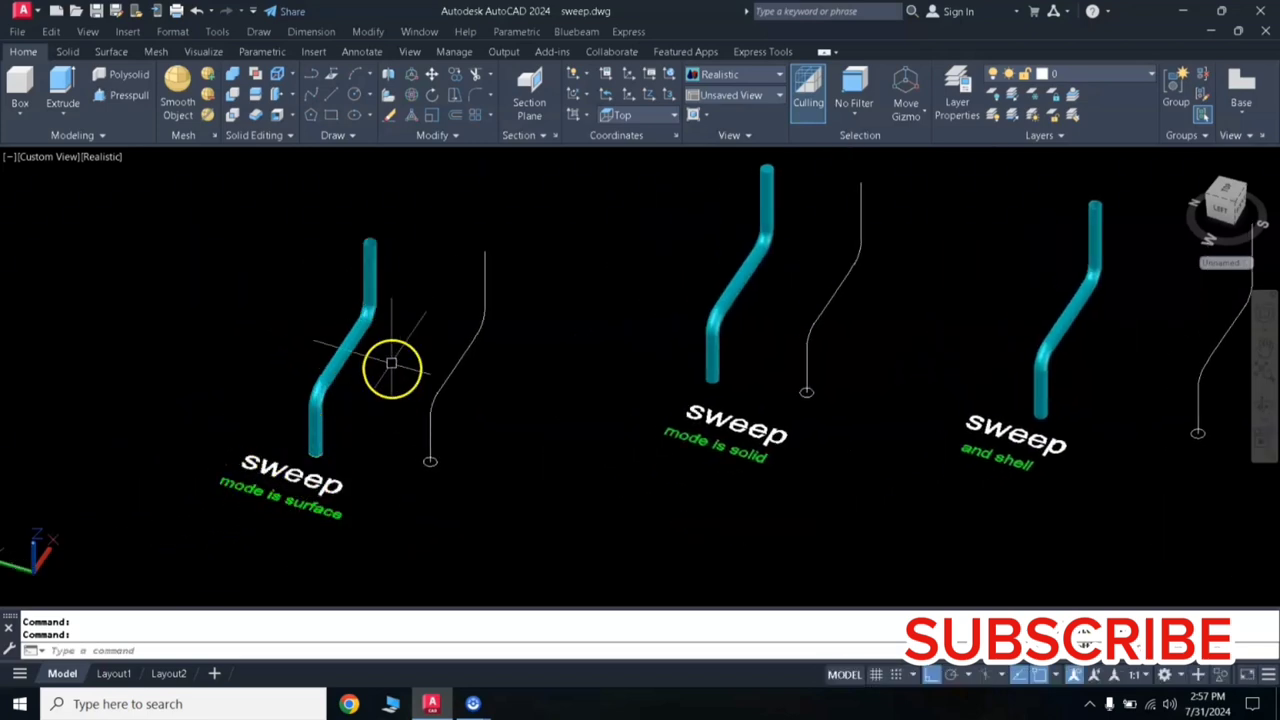
pyautogui.scroll(2, 366, 229)
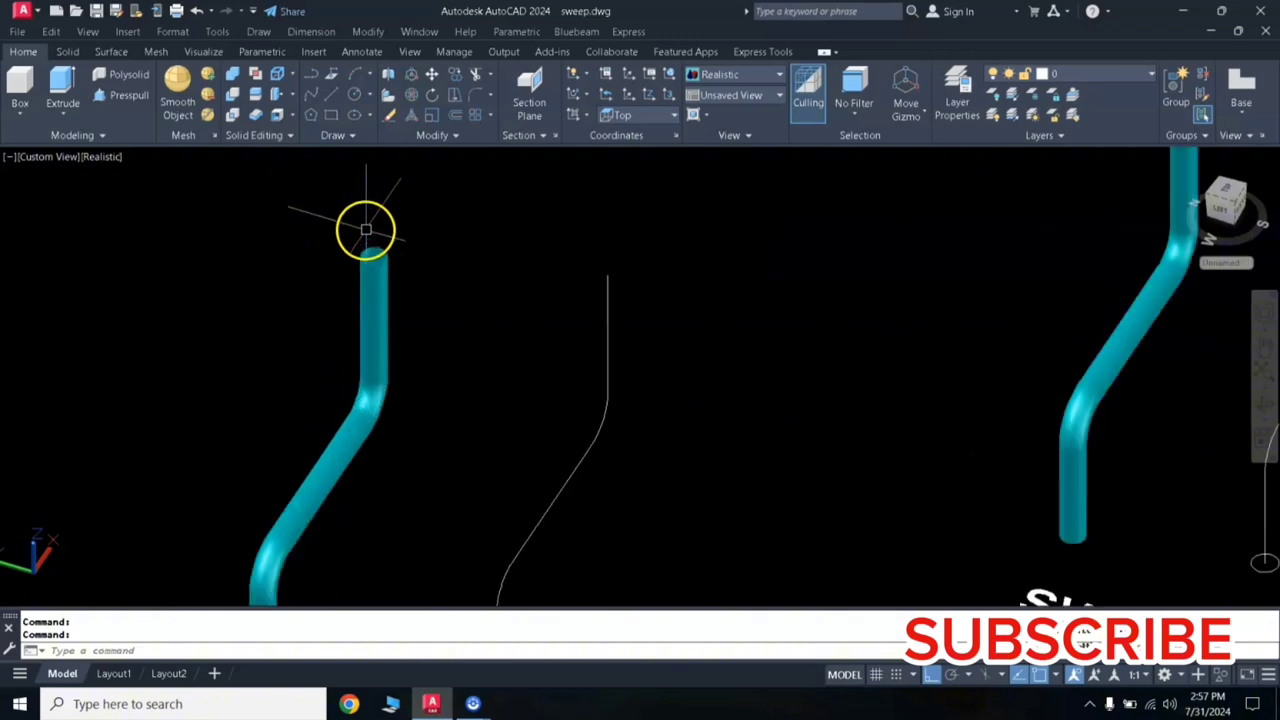
pyautogui.scroll(2, 400, 255)
pyautogui.scroll(3, 346, 254)
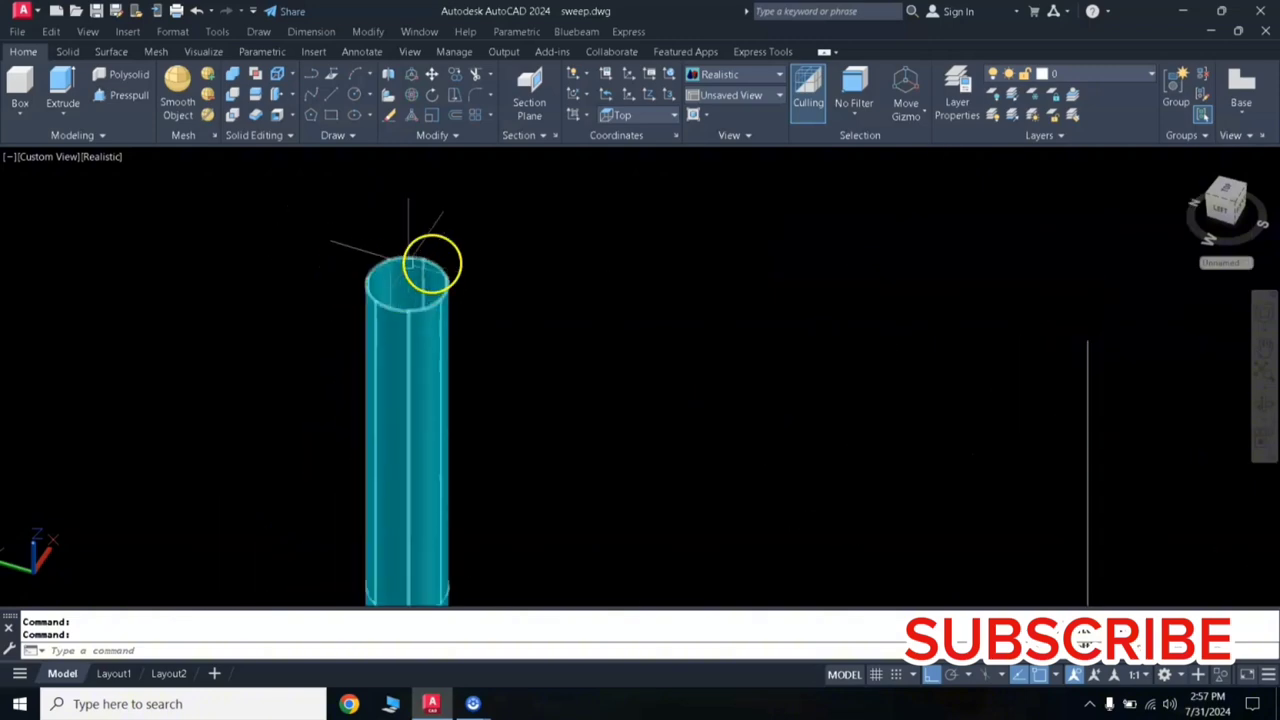
pyautogui.scroll(-2, 383, 297)
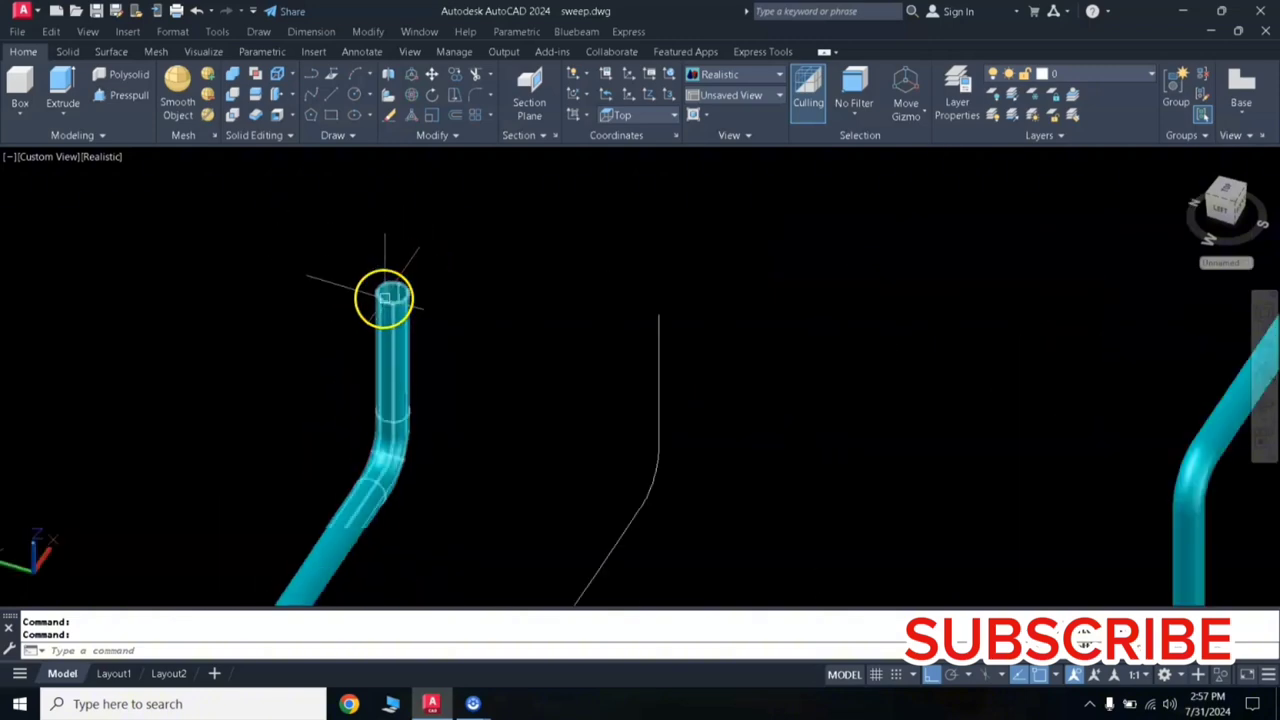
pyautogui.scroll(-2, 443, 286)
pyautogui.moveTo(971, 214); pyautogui.dragTo(790, 255, button='middle')
pyautogui.scroll(2, 790, 255)
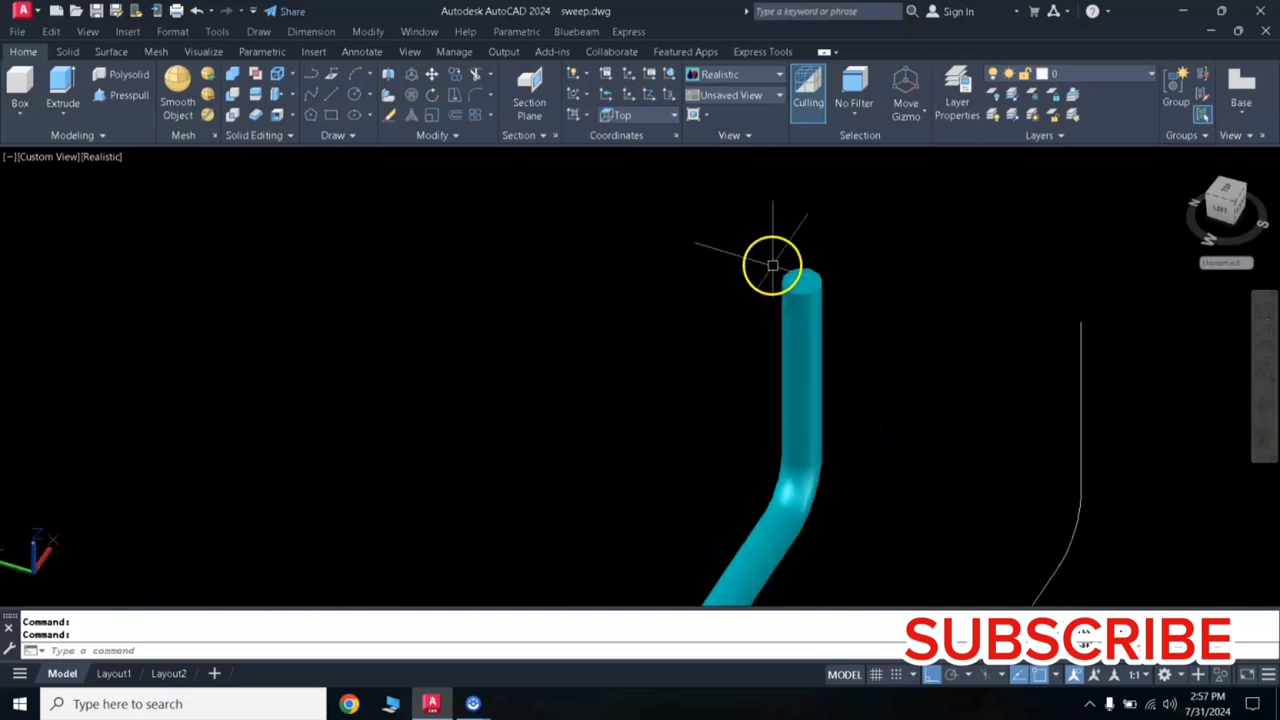
pyautogui.scroll(2, 778, 264)
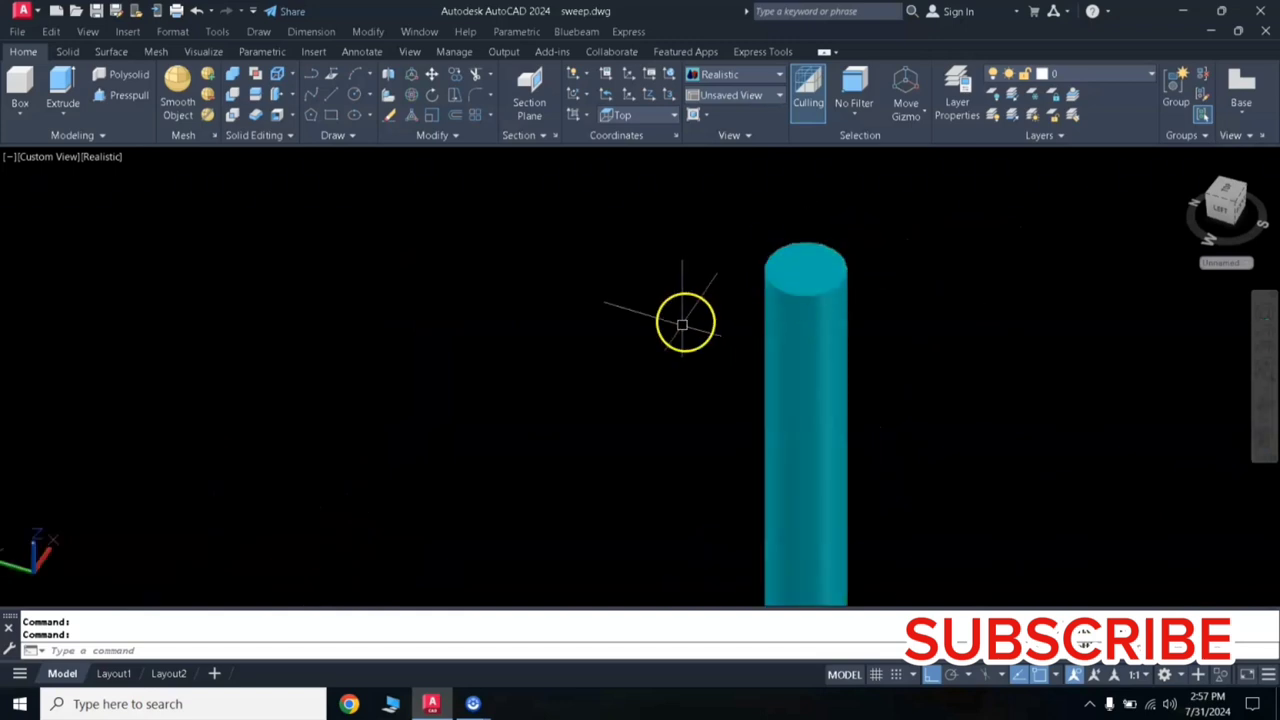
pyautogui.scroll(-3, 734, 331)
pyautogui.scroll(-2, 725, 328)
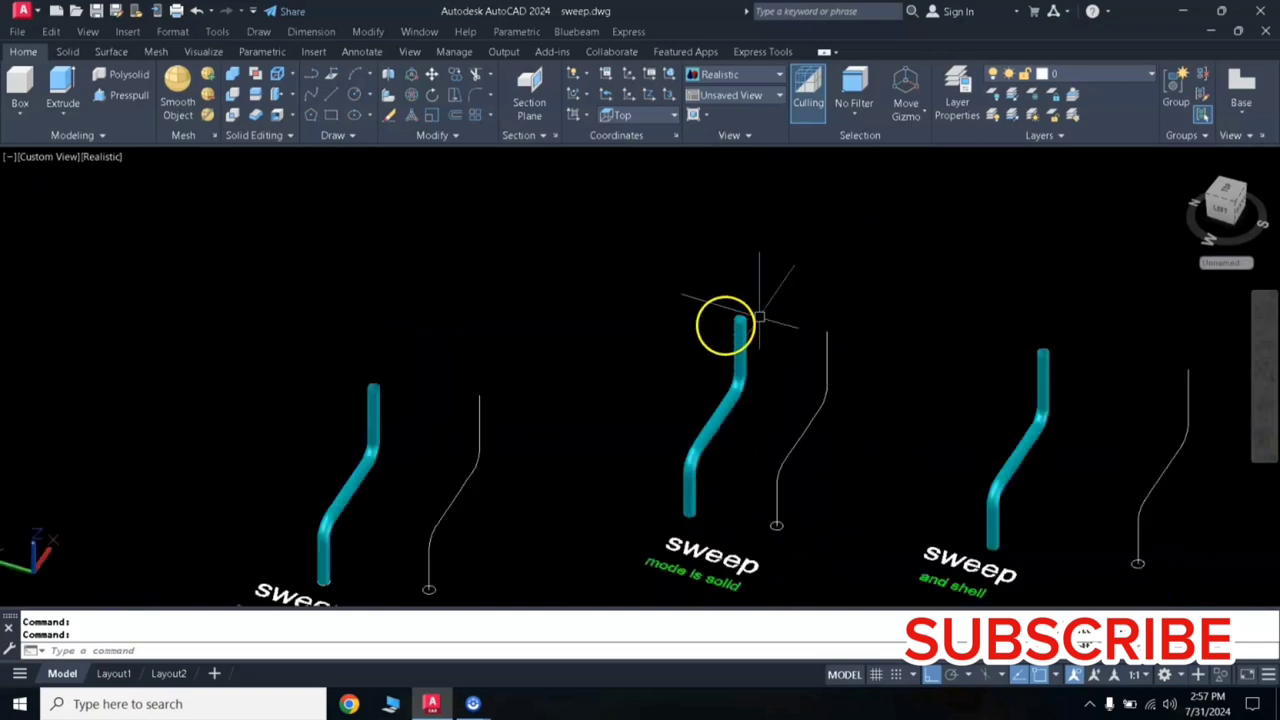
pyautogui.scroll(2, 1050, 348)
pyautogui.scroll(2, 1059, 351)
pyautogui.scroll(2, 1030, 351)
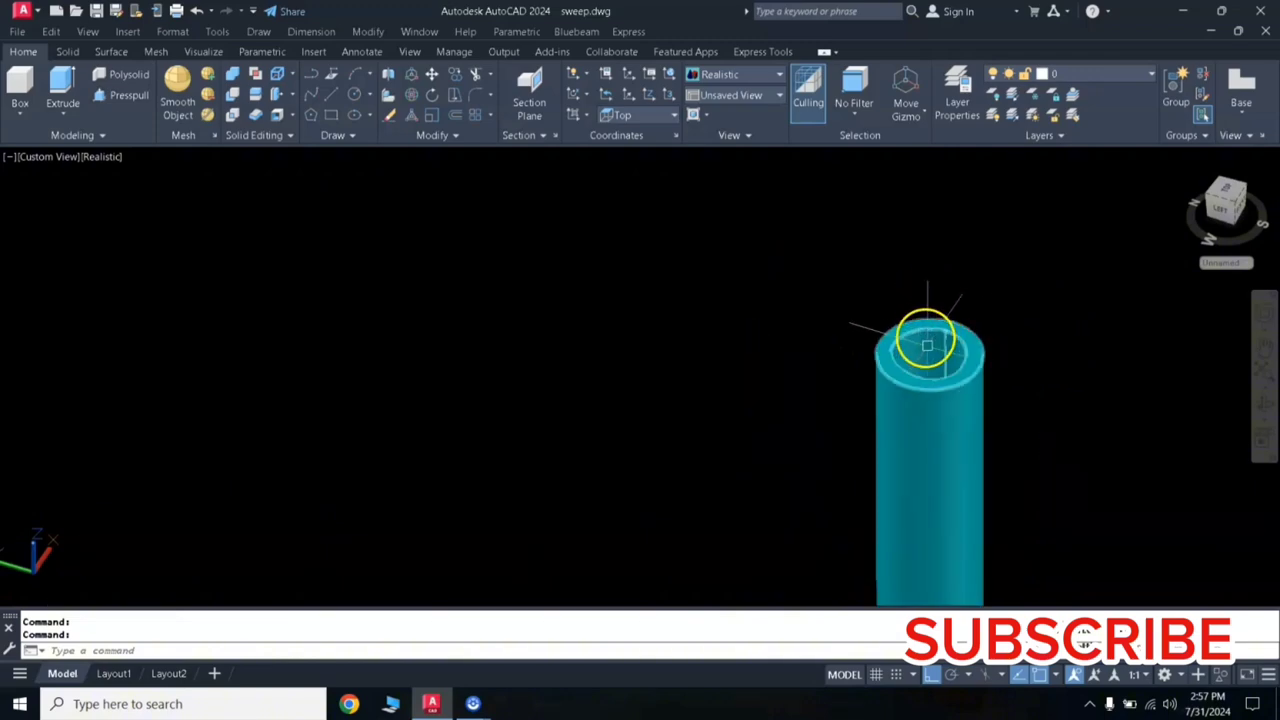
pyautogui.scroll(-3, 927, 345)
pyautogui.scroll(-2, 929, 349)
pyautogui.scroll(-1, 920, 352)
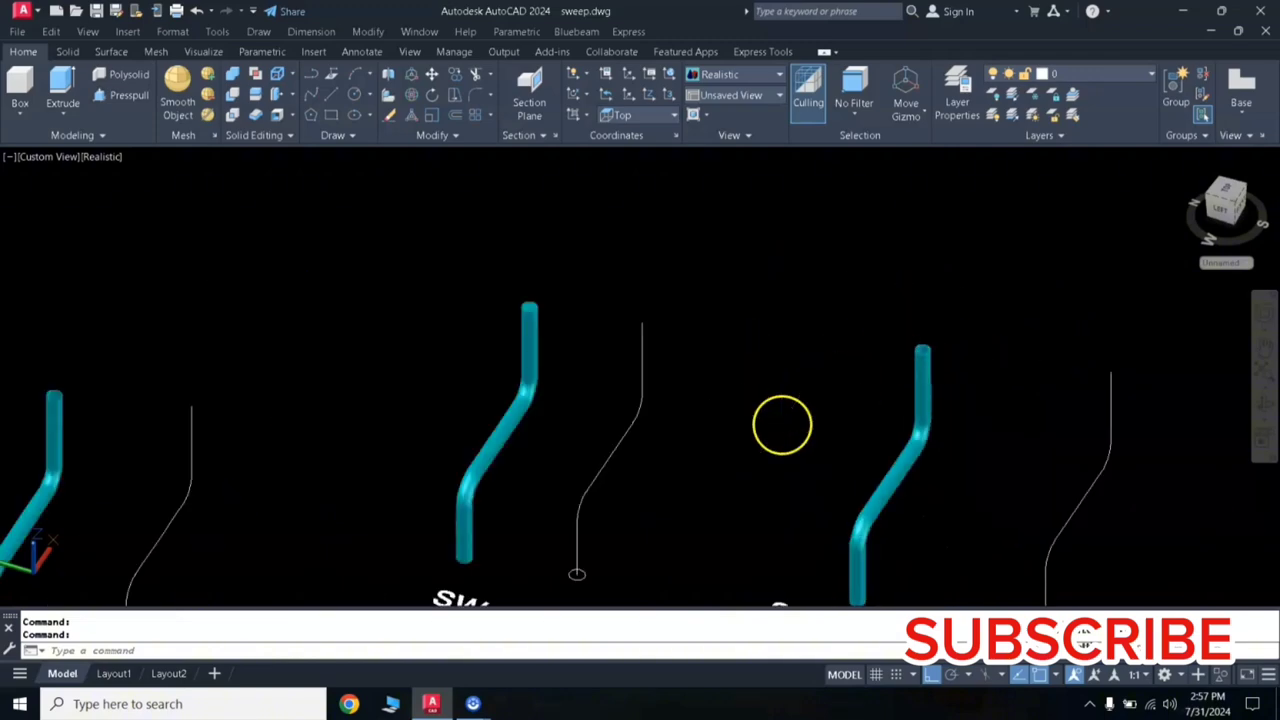
pyautogui.moveTo(782, 425); pyautogui.dragTo(877, 357, button='middle')
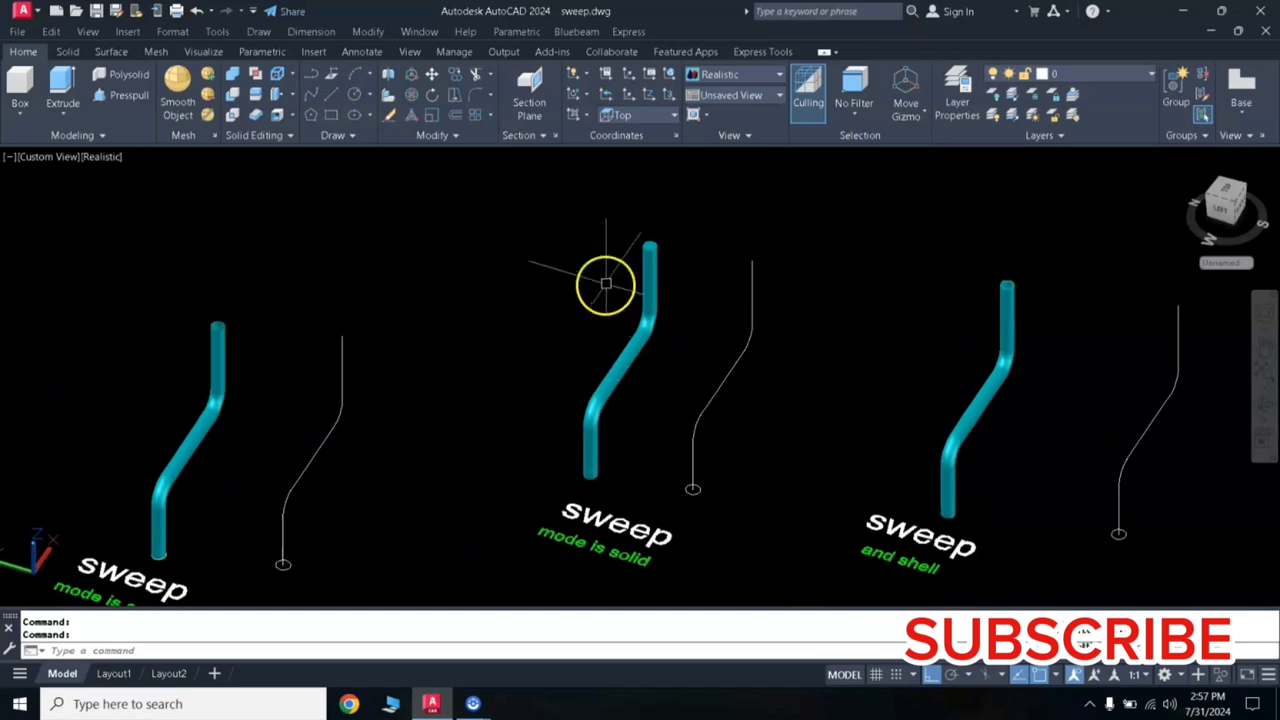
pyautogui.scroll(3, 641, 231)
pyautogui.scroll(-3, 717, 263)
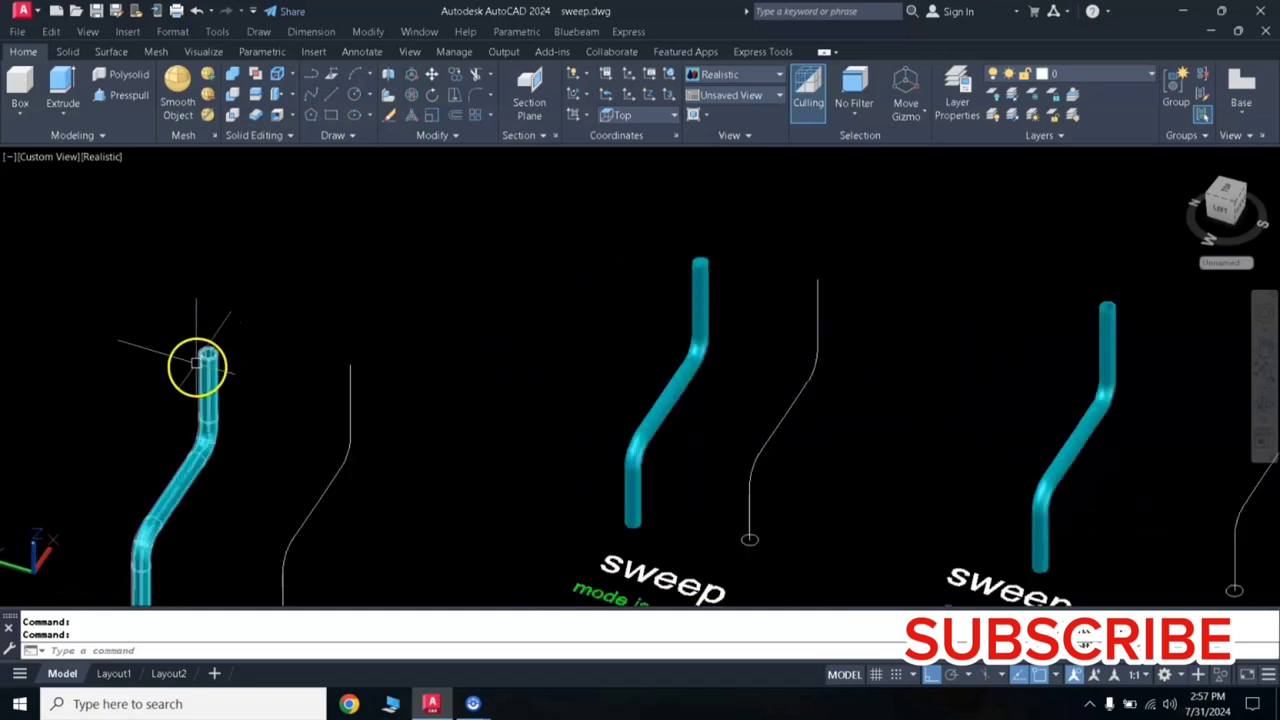
pyautogui.scroll(2, 194, 362)
pyautogui.scroll(2, 197, 355)
pyautogui.scroll(-2, 201, 324)
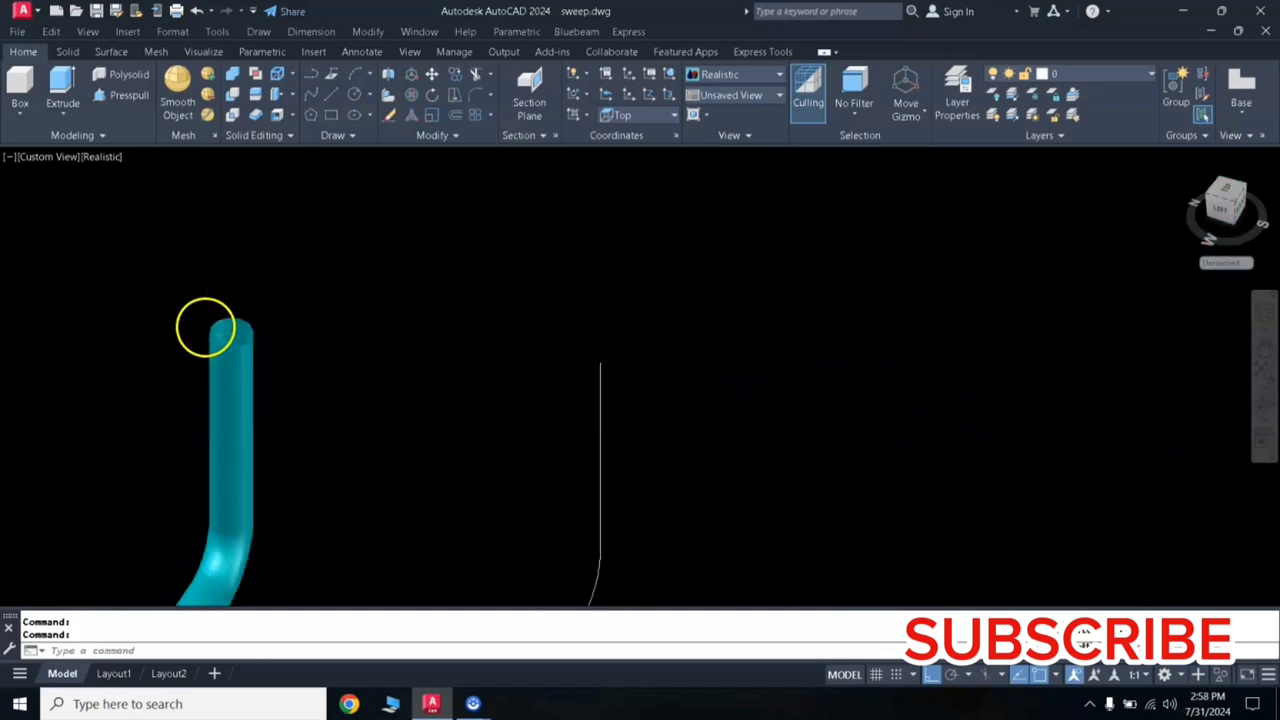
pyautogui.scroll(-3, 203, 325)
pyautogui.scroll(2, 1120, 270)
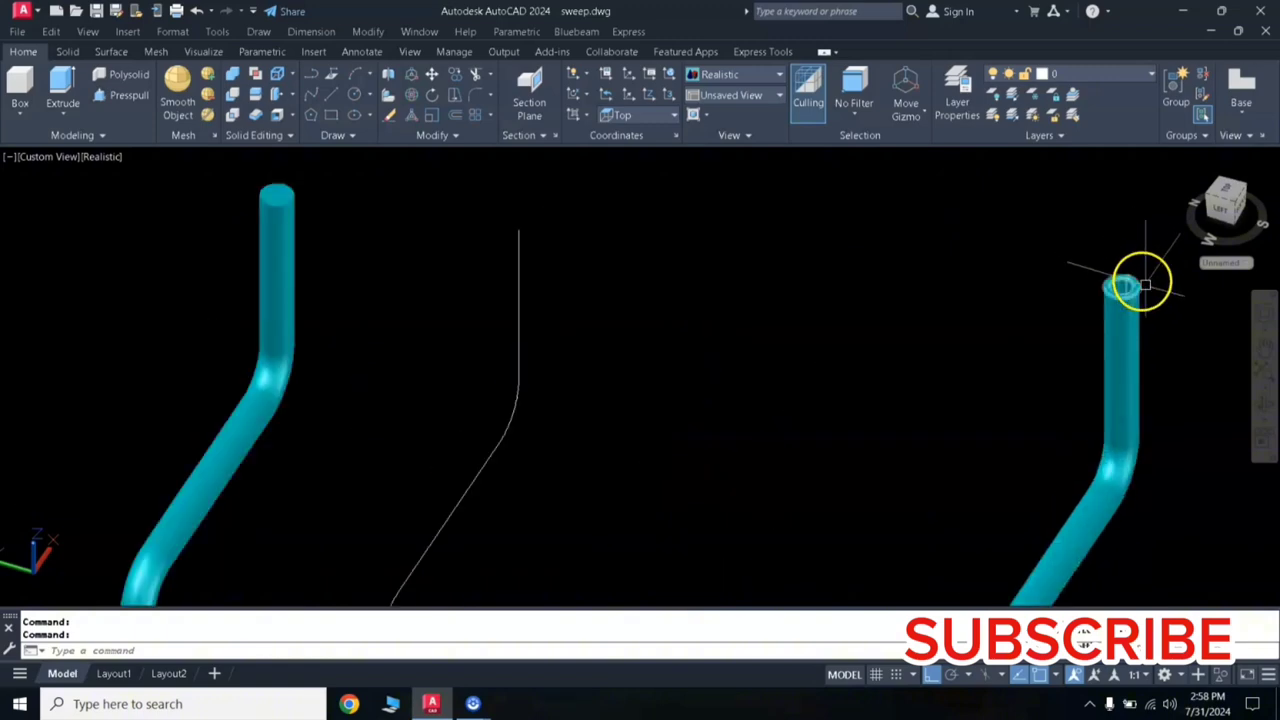
pyautogui.scroll(2, 1137, 280)
pyautogui.scroll(-3, 1146, 300)
pyautogui.scroll(-2, 1137, 274)
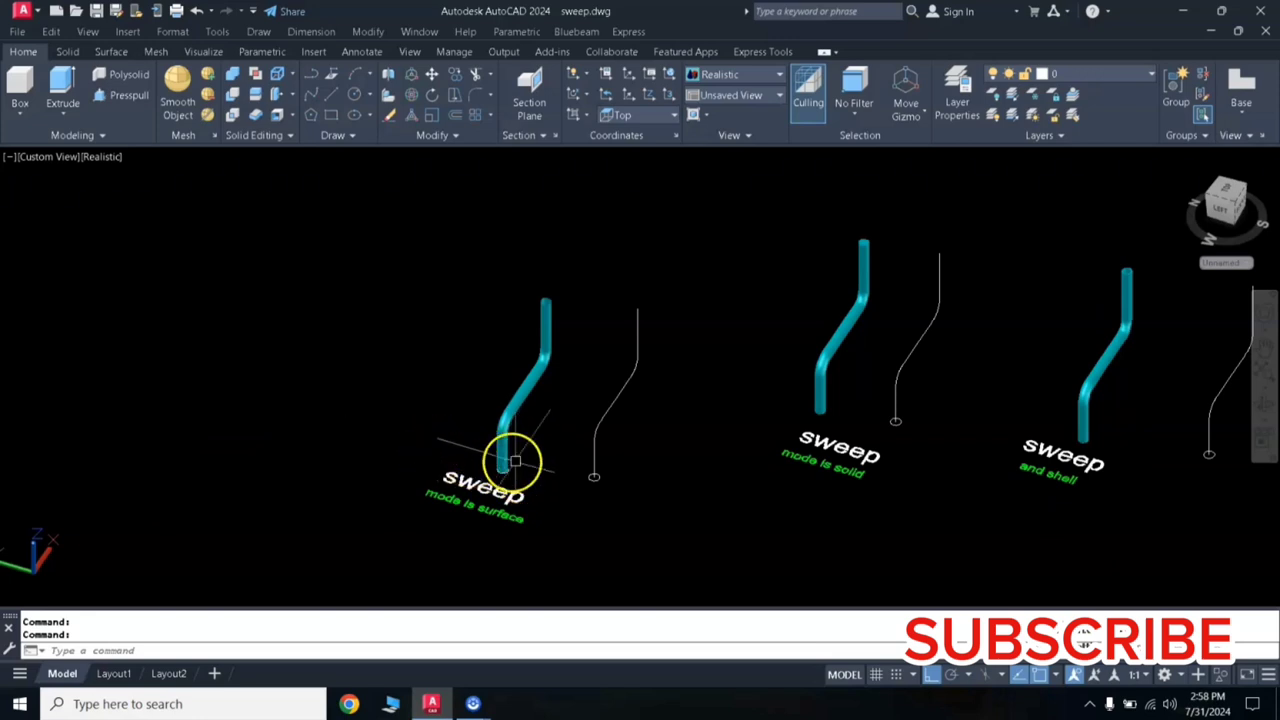
pyautogui.moveTo(412, 438); pyautogui.dragTo(543, 414, button='middle')
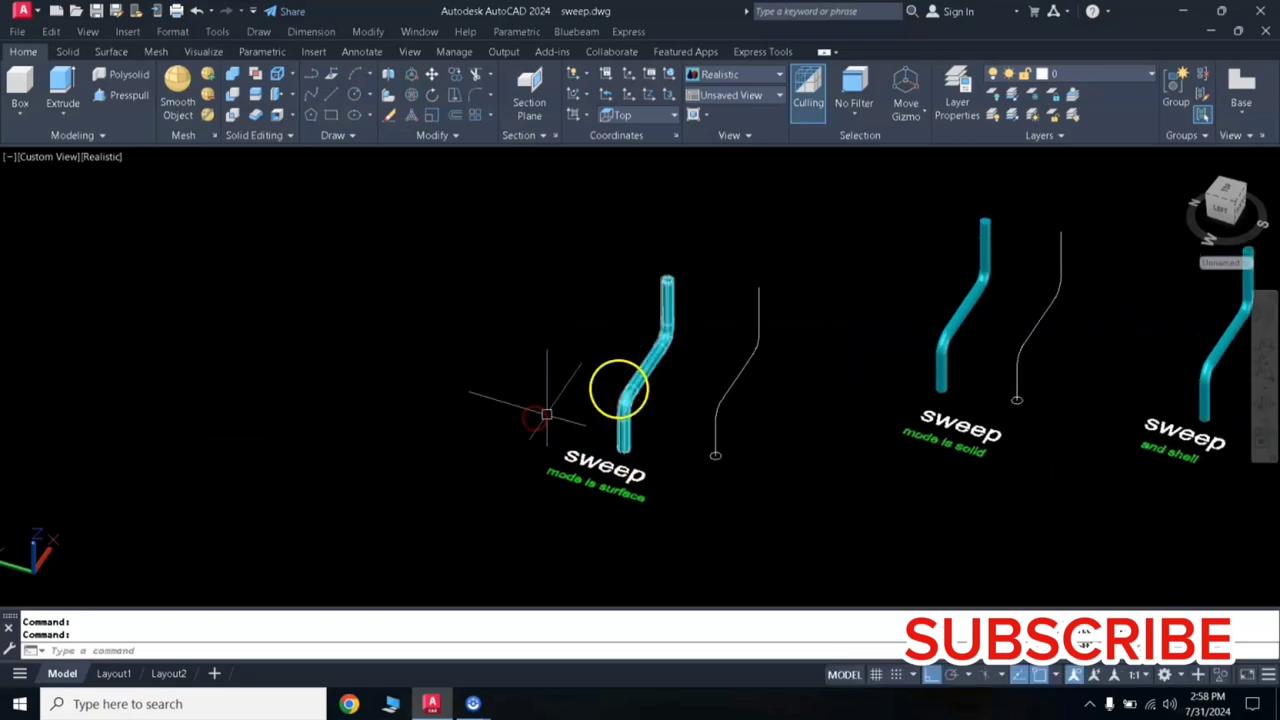
pyautogui.scroll(2, 540, 418)
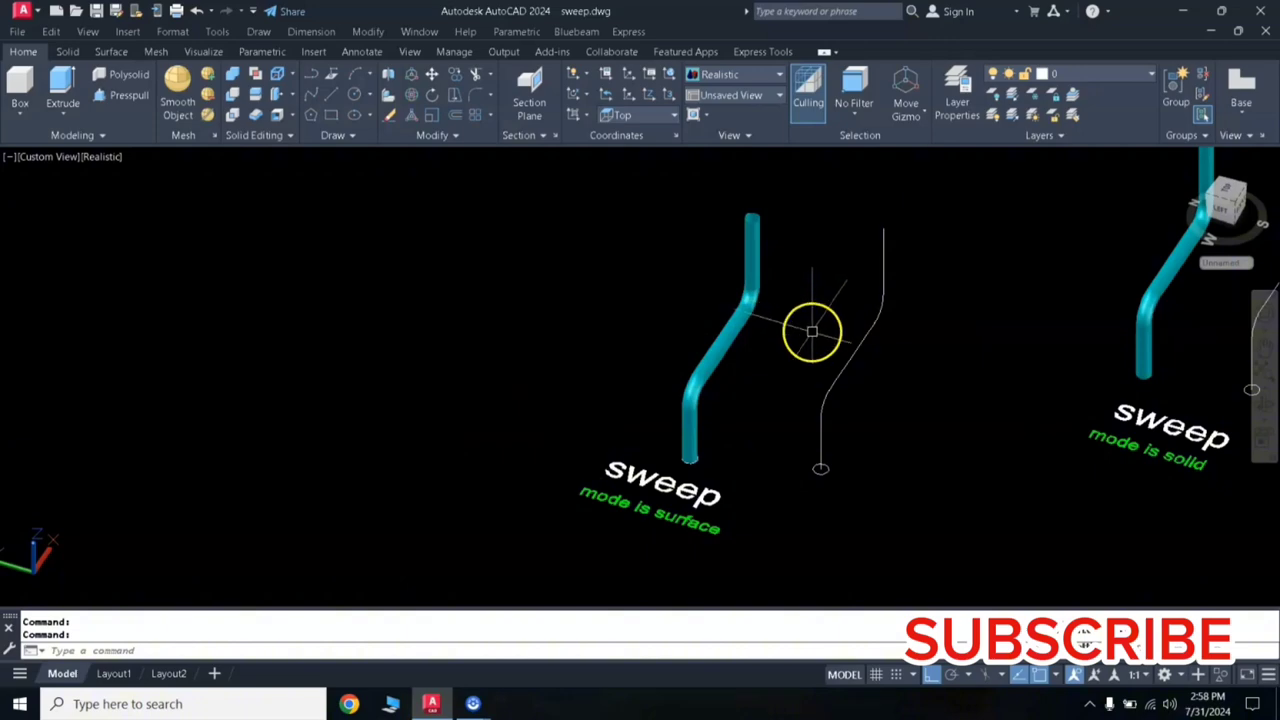
pyautogui.moveTo(889, 294); pyautogui.dragTo(777, 322, button='middle')
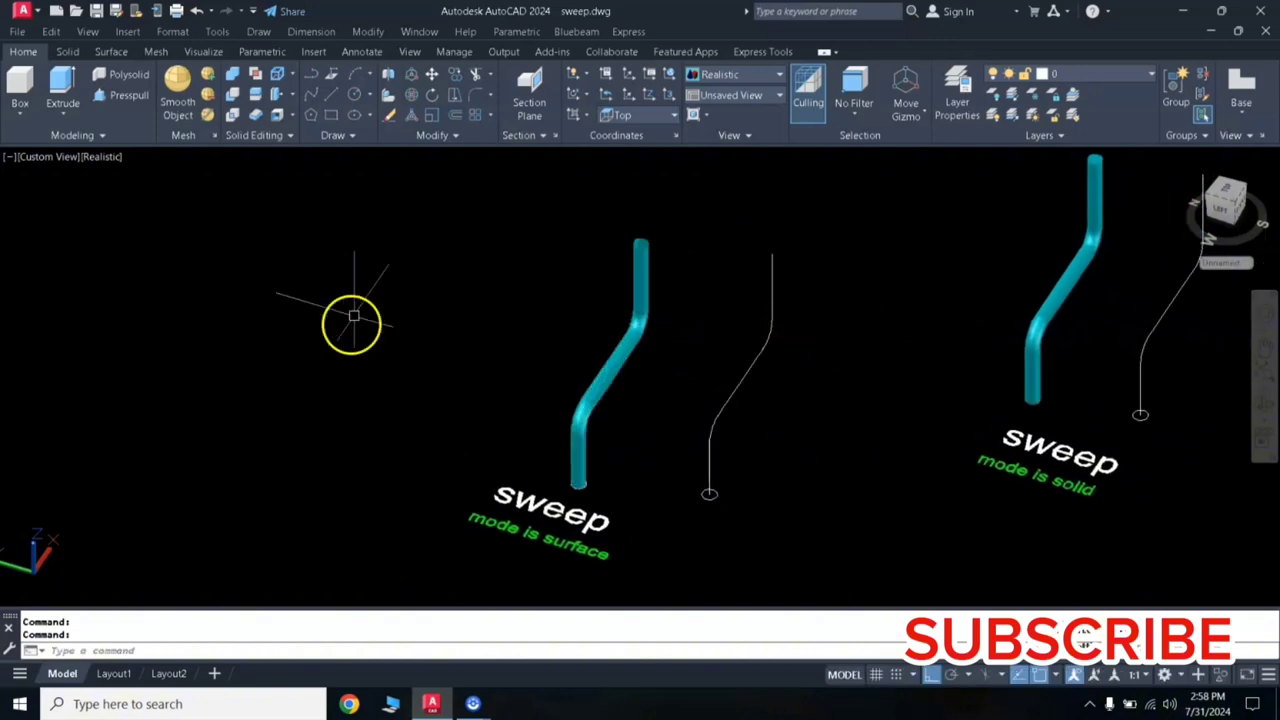
# Browse the view commands without choosing one, then pan right to clear drawing space
pyautogui.click(86, 32)
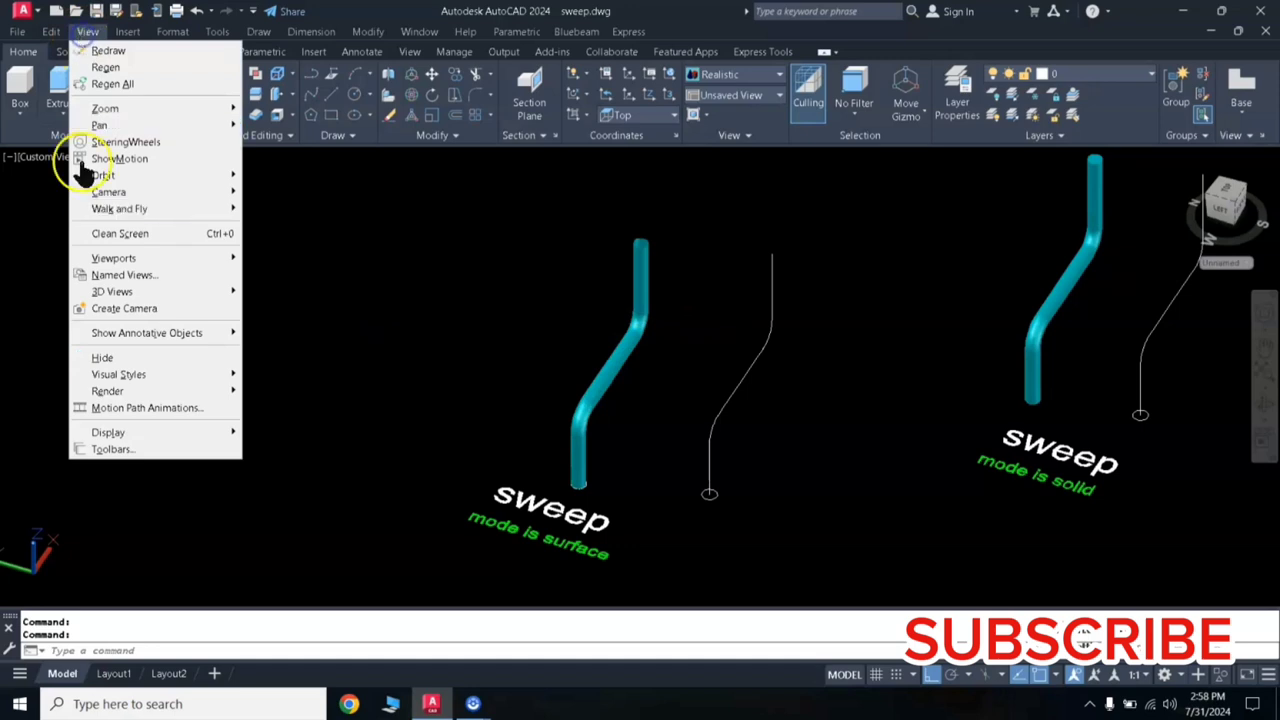
pyautogui.moveTo(112, 291)
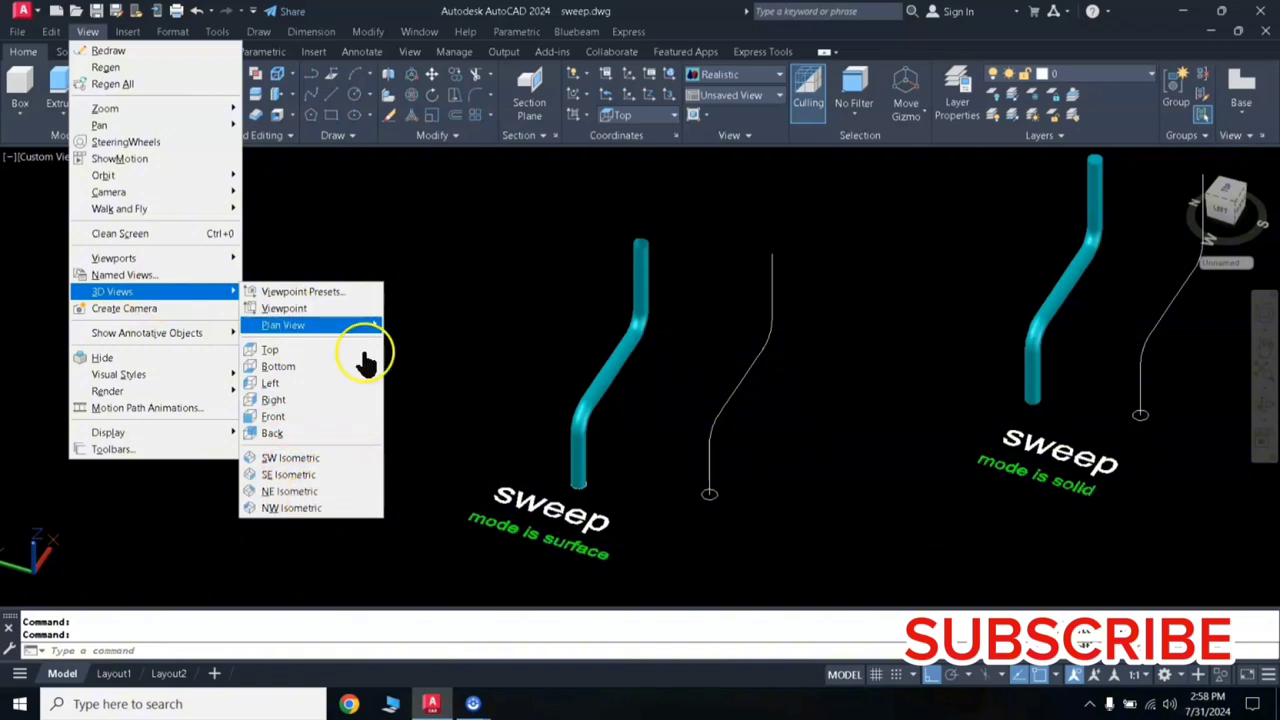
pyautogui.click(506, 354)
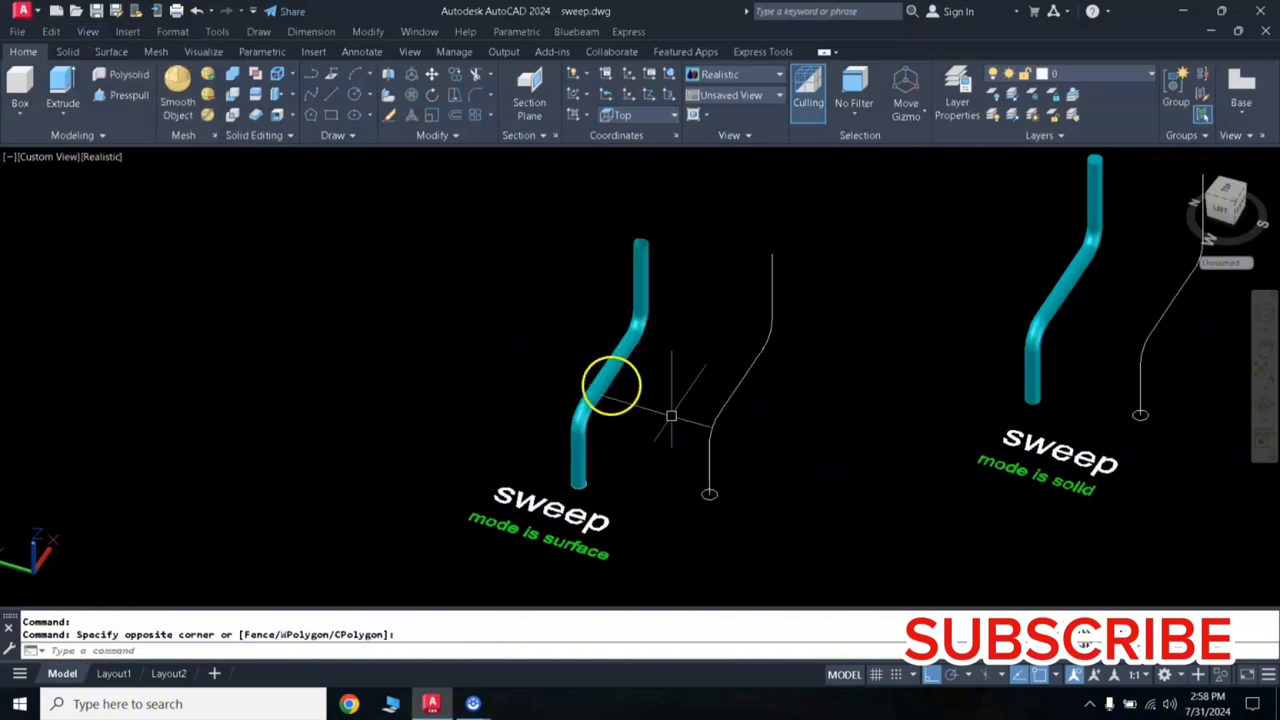
pyautogui.moveTo(695, 397); pyautogui.dragTo(709, 375, button='middle')
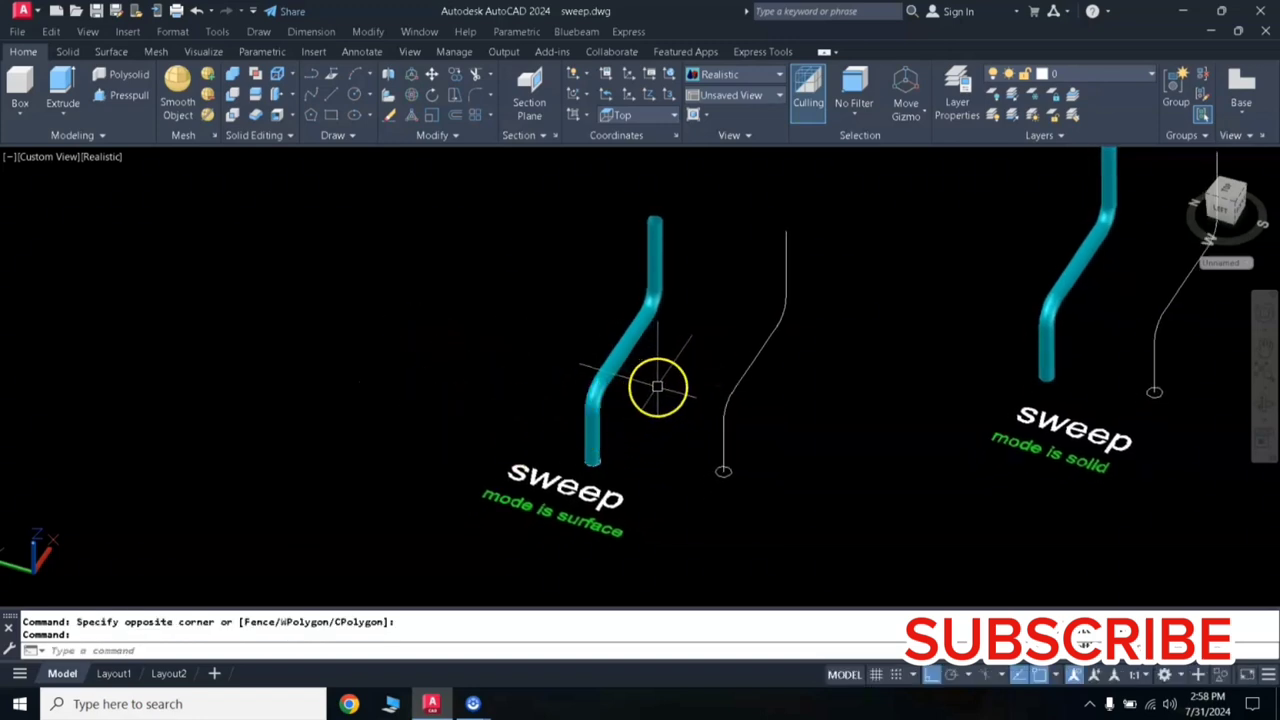
pyautogui.moveTo(666, 408); pyautogui.dragTo(757, 411, button='middle')
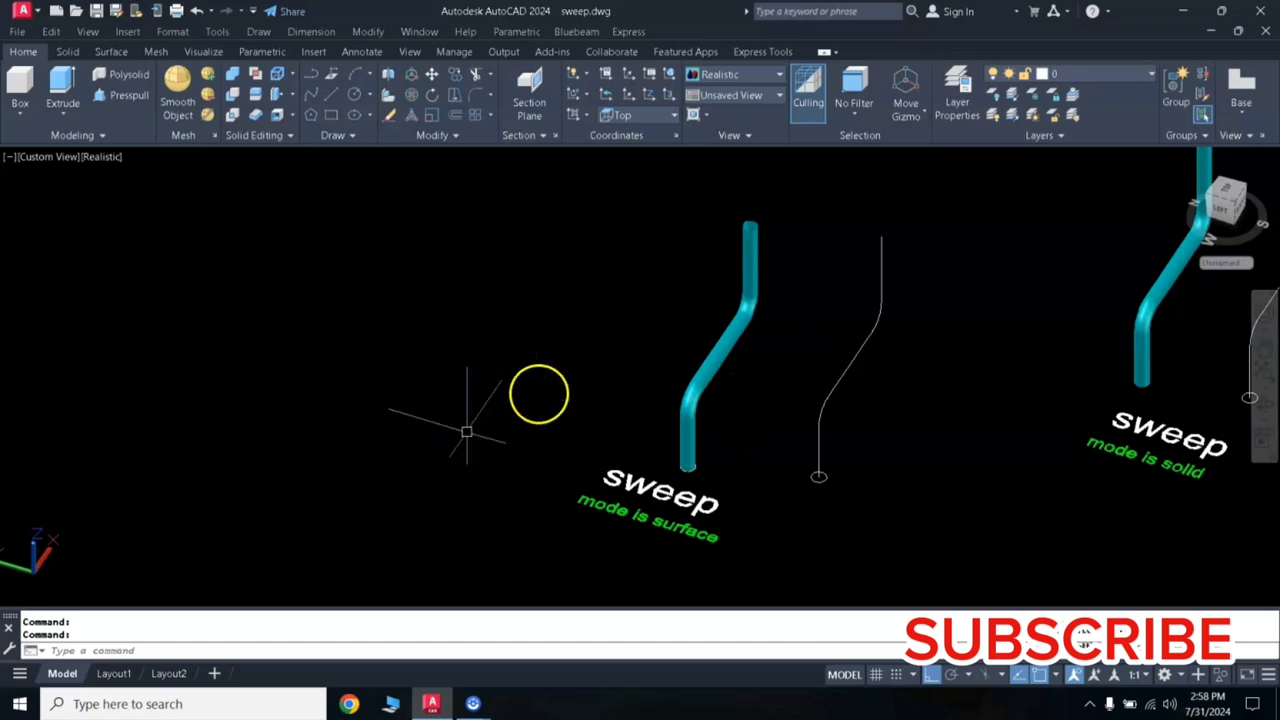
pyautogui.moveTo(466, 432); pyautogui.dragTo(568, 428, button='middle')
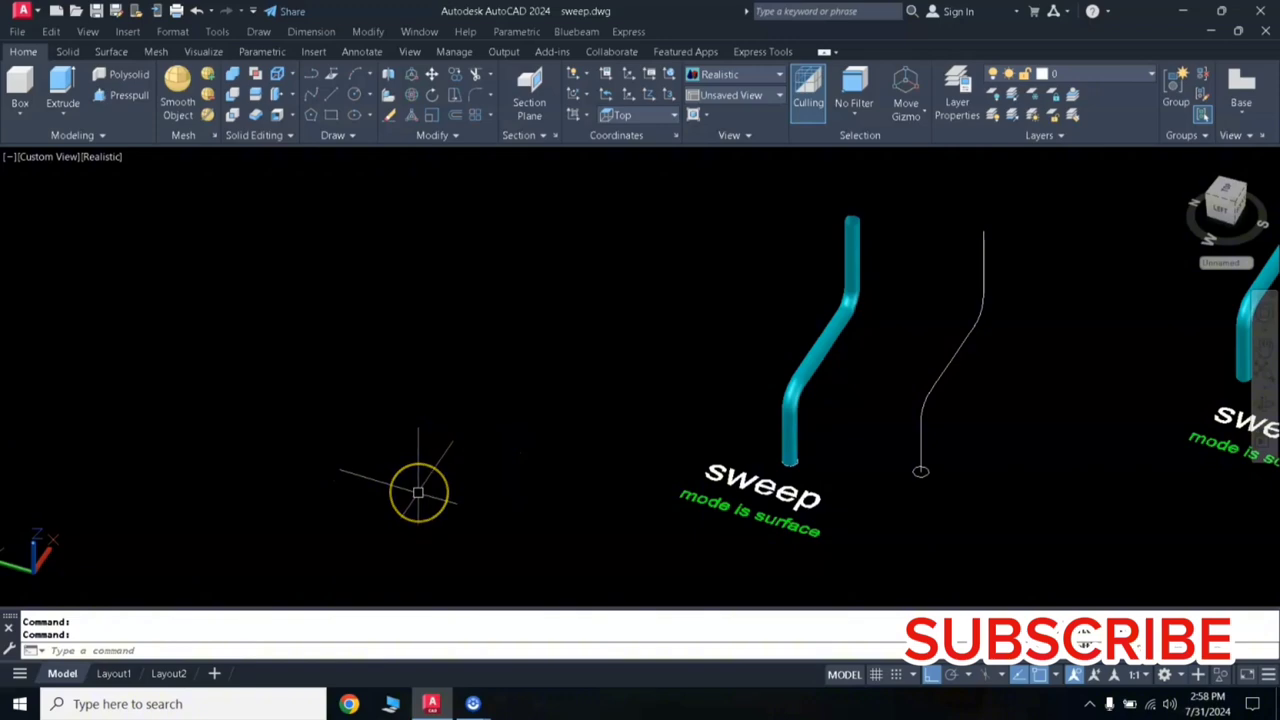
# Draw a stepped 3D polyline with segment lengths 2, 3, 2, 1 and 2.5
pyautogui.write('DP')
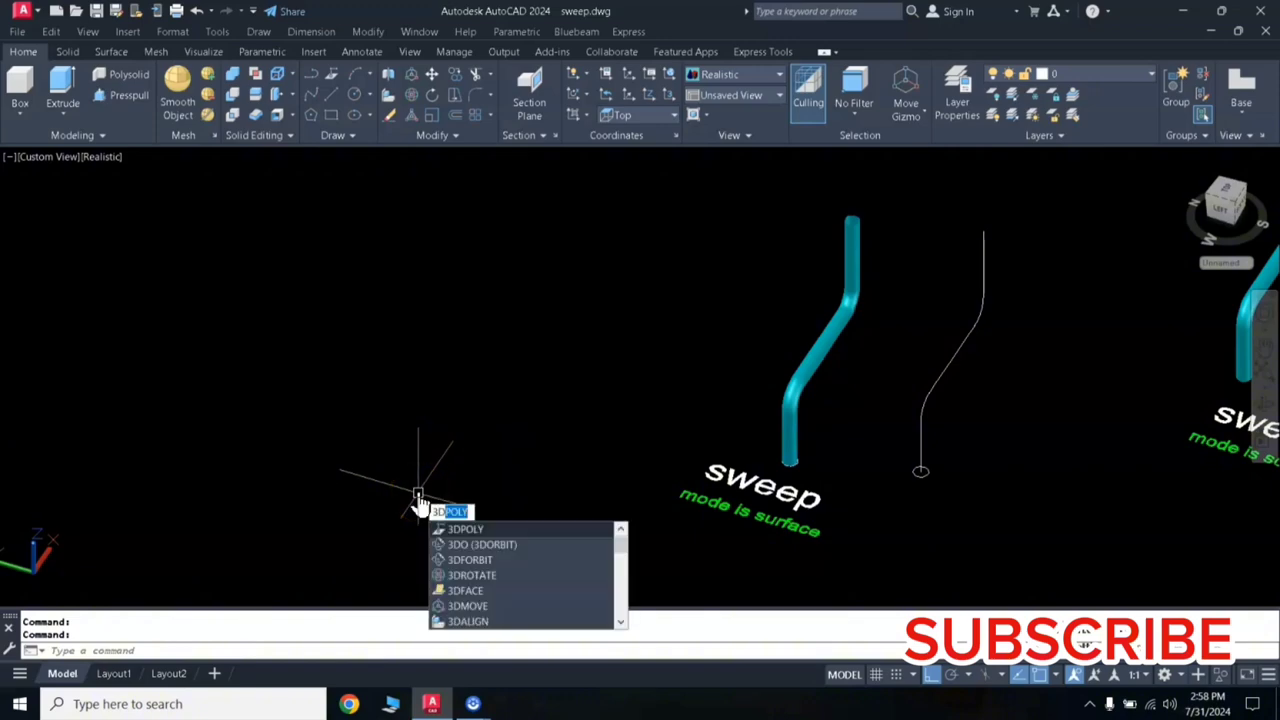
pyautogui.write('O')
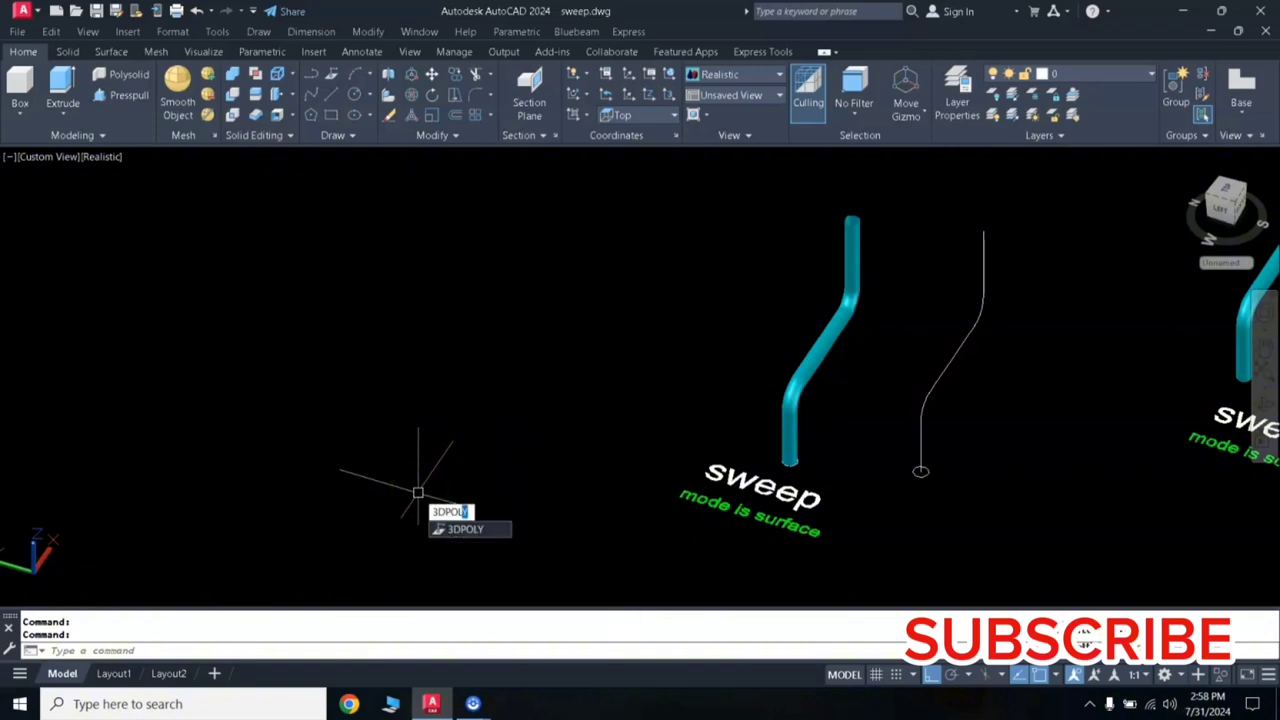
pyautogui.press('Return')
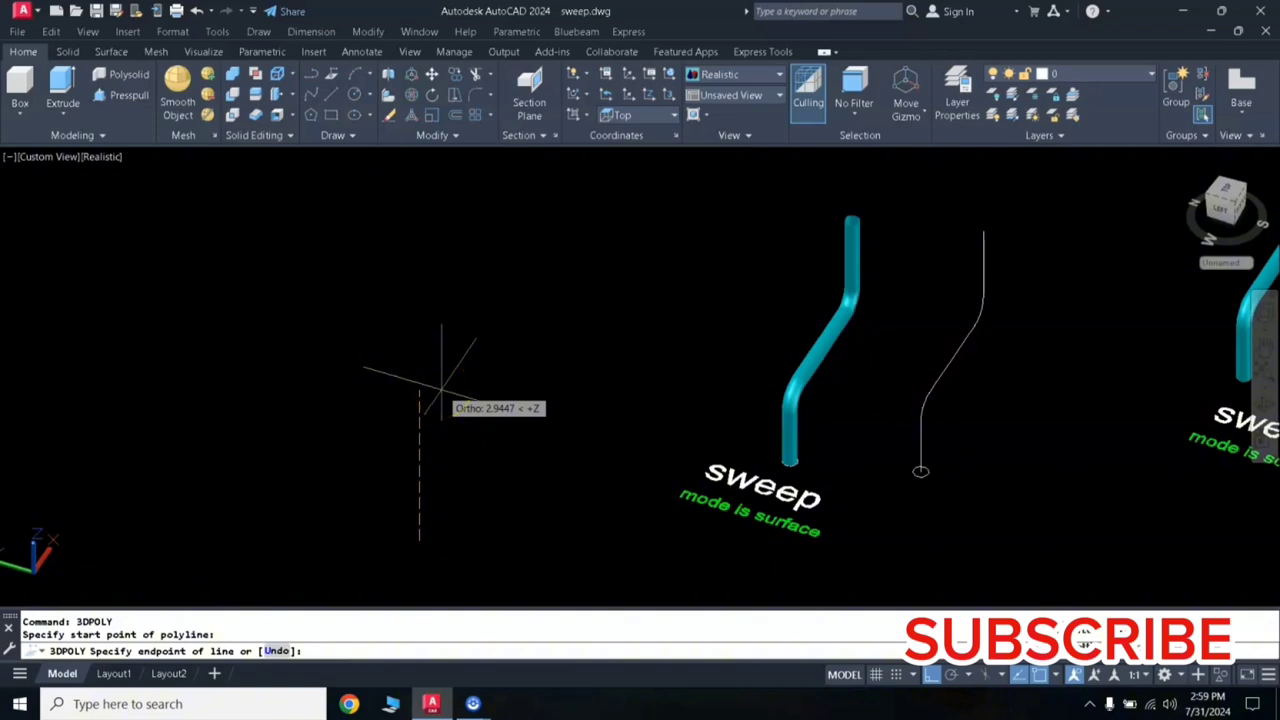
pyautogui.write('2')
pyautogui.press('Return')
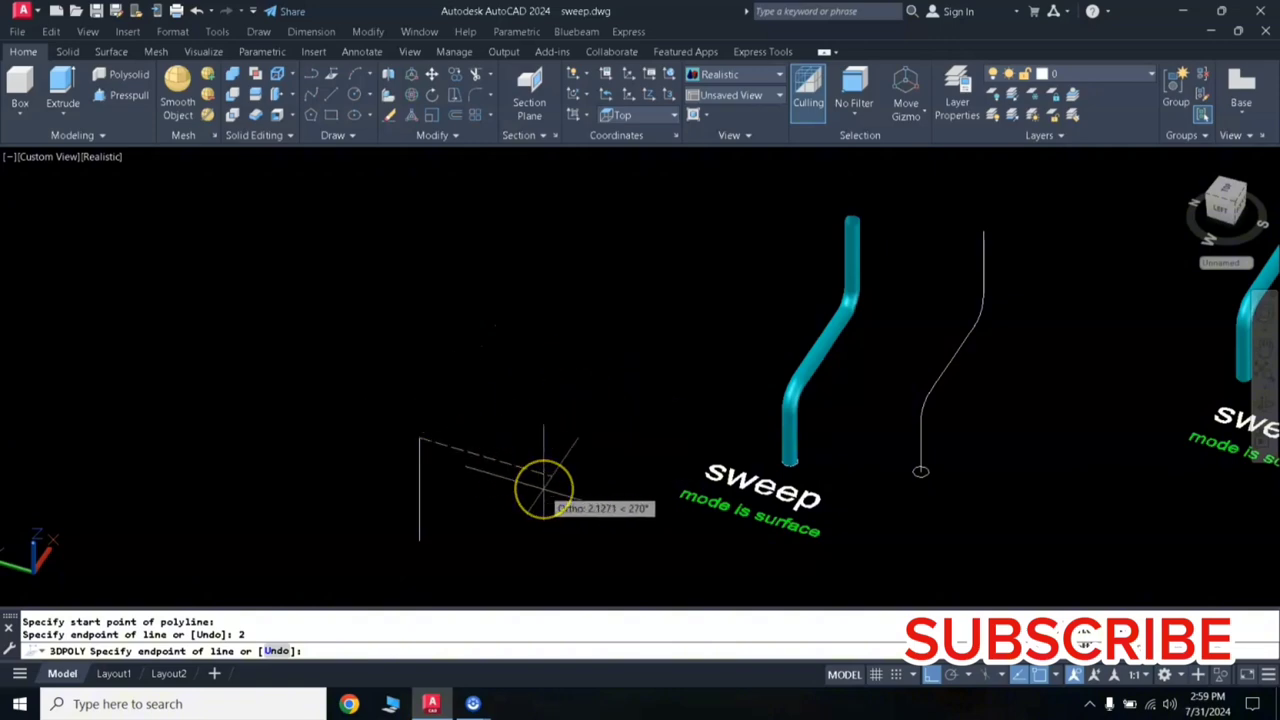
pyautogui.write('3')
pyautogui.press('Return')
pyautogui.write('2')
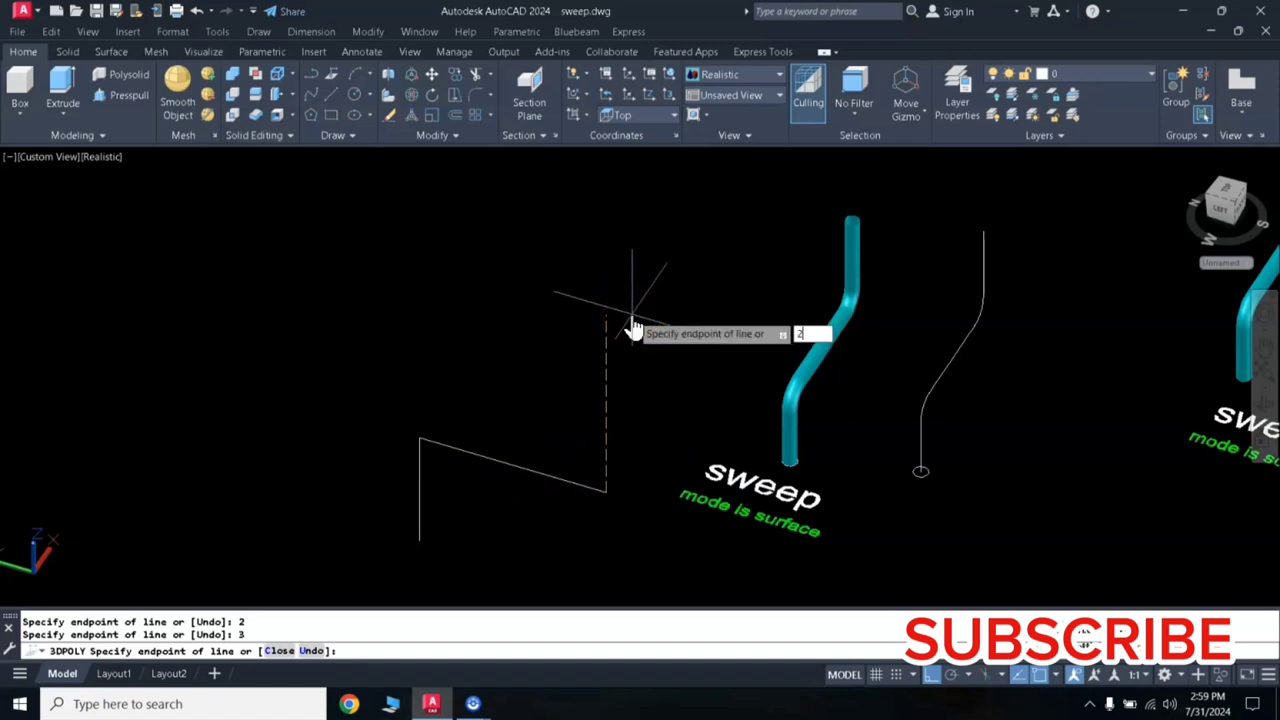
pyautogui.press('Return')
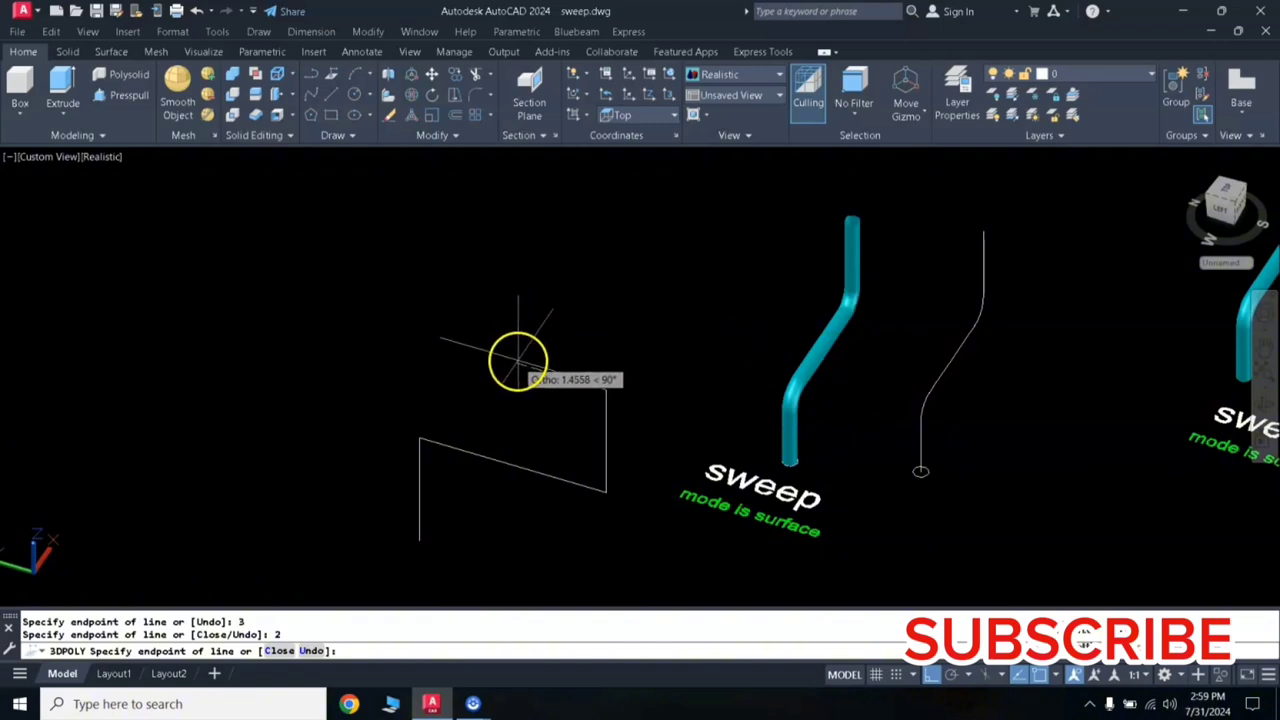
pyautogui.write('1')
pyautogui.press('Return')
pyautogui.write('2.5')
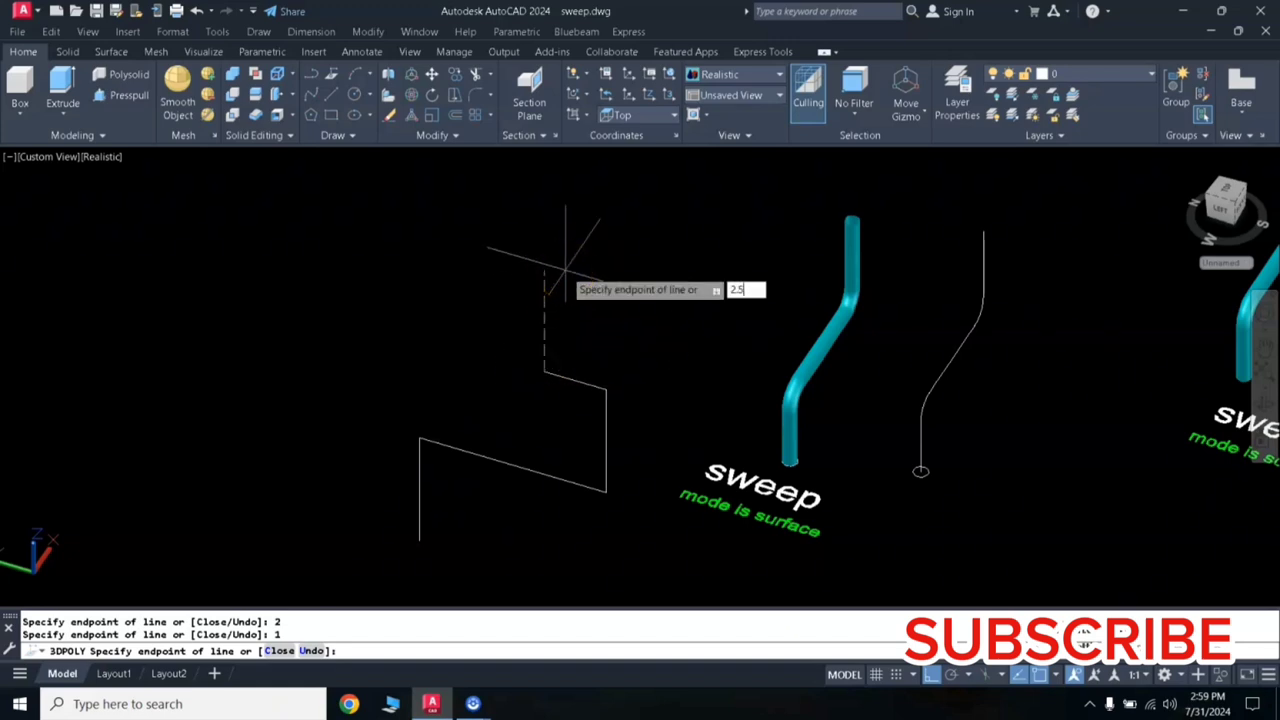
pyautogui.press('Return')
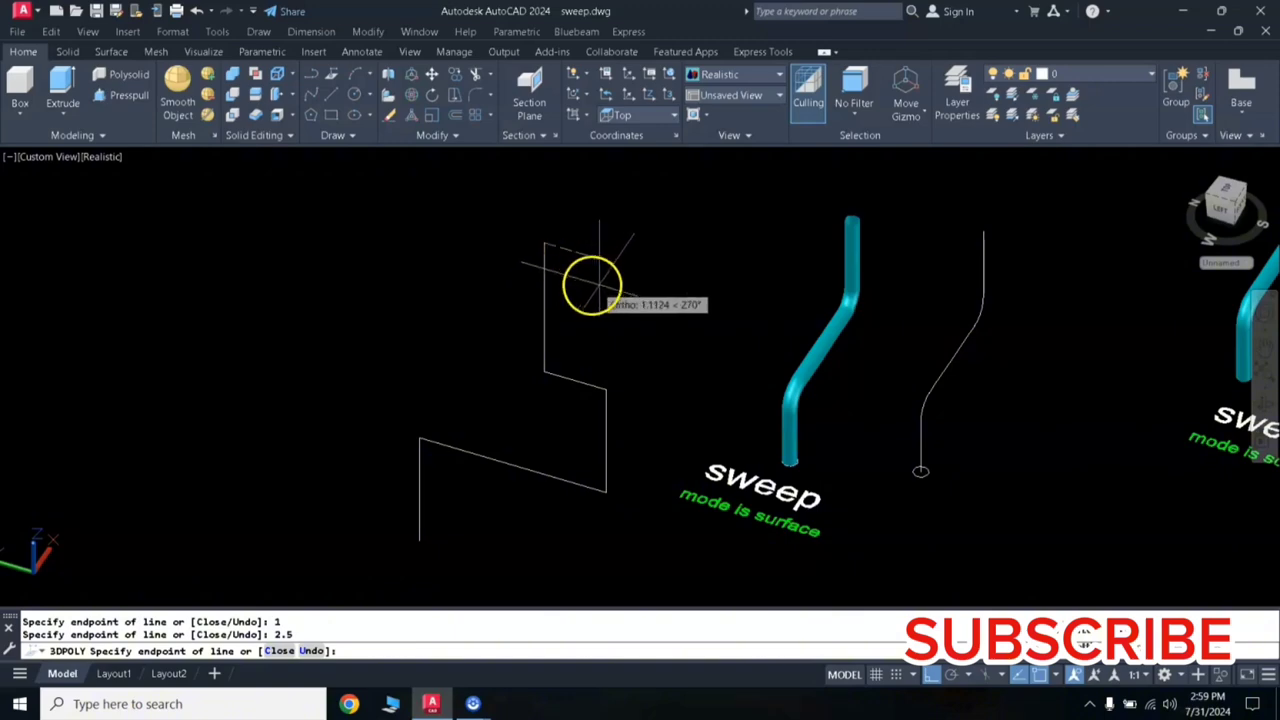
pyautogui.press('Return')
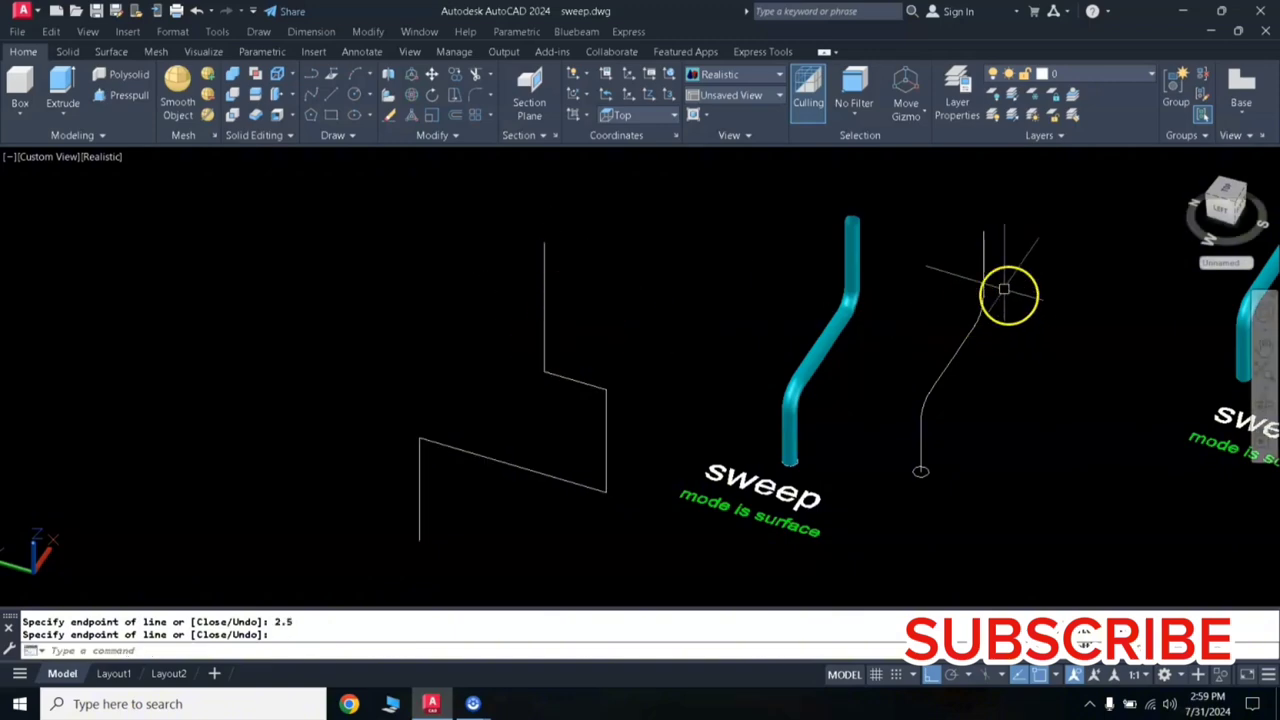
# Explode the left stepped polyline into separate line segments
pyautogui.press('Escape')
pyautogui.click(540, 400)
pyautogui.press('Escape')
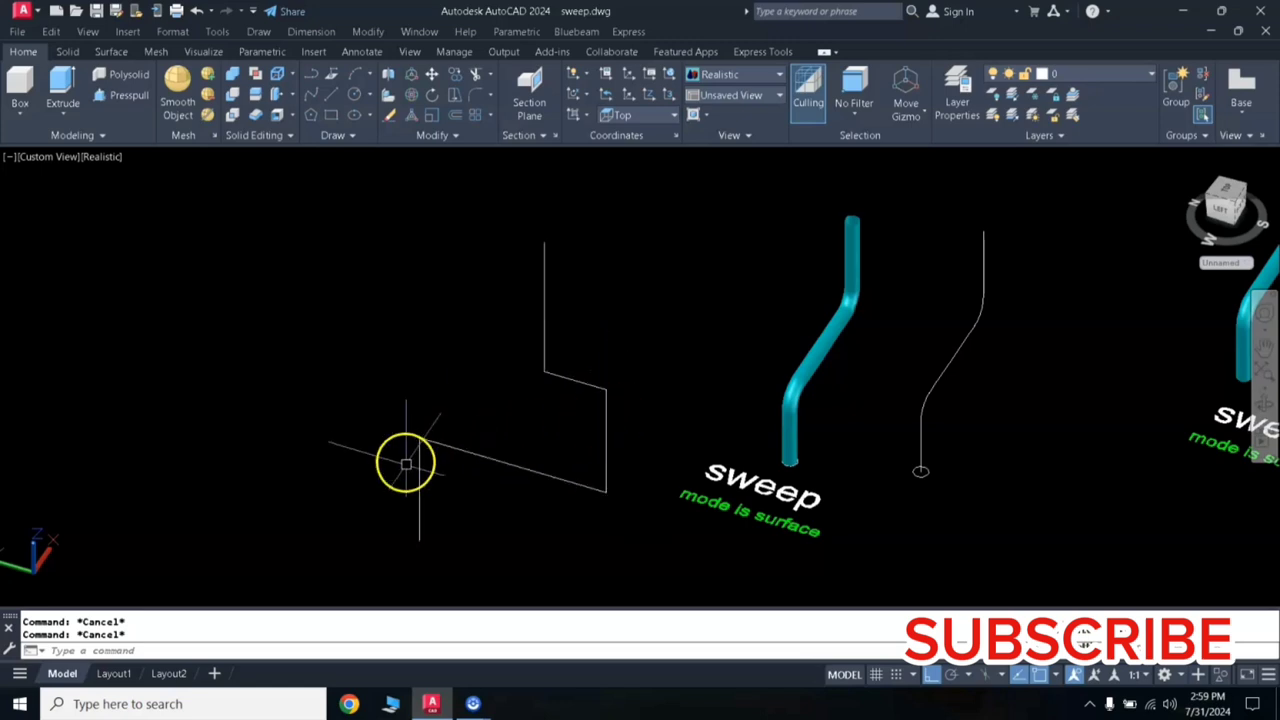
pyautogui.write('x')
pyautogui.press('Return')
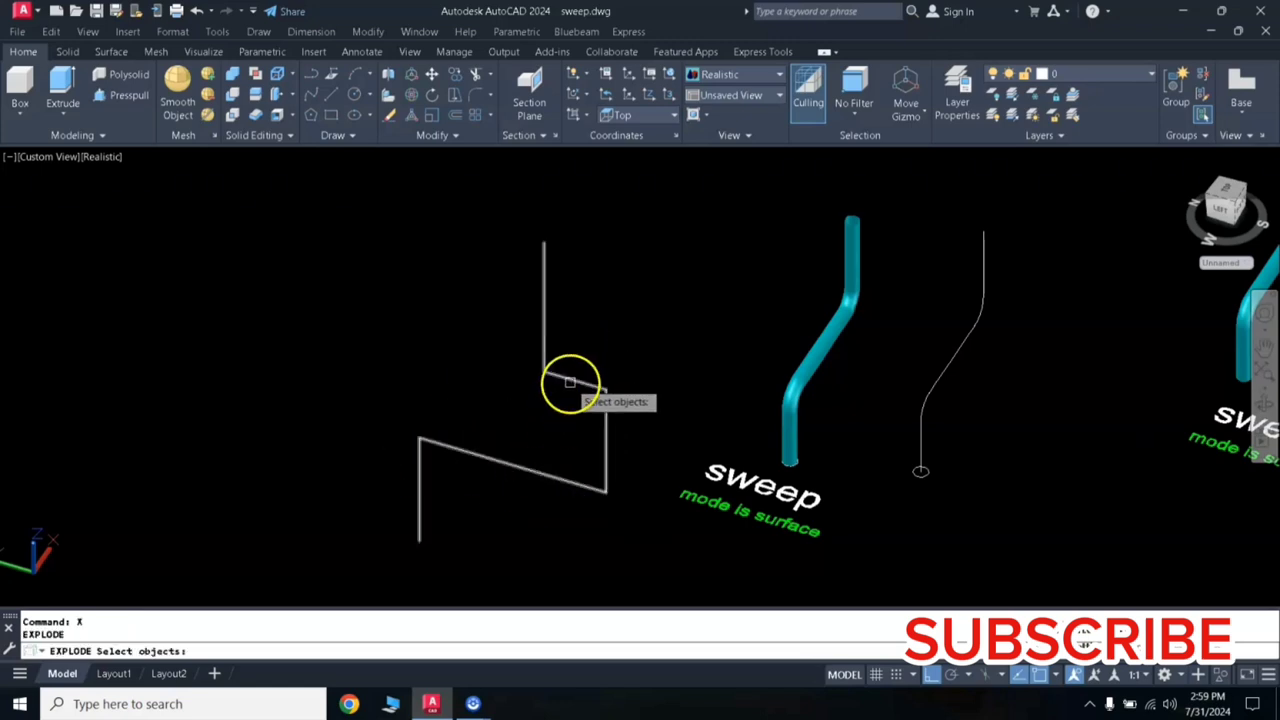
pyautogui.click(570, 382)
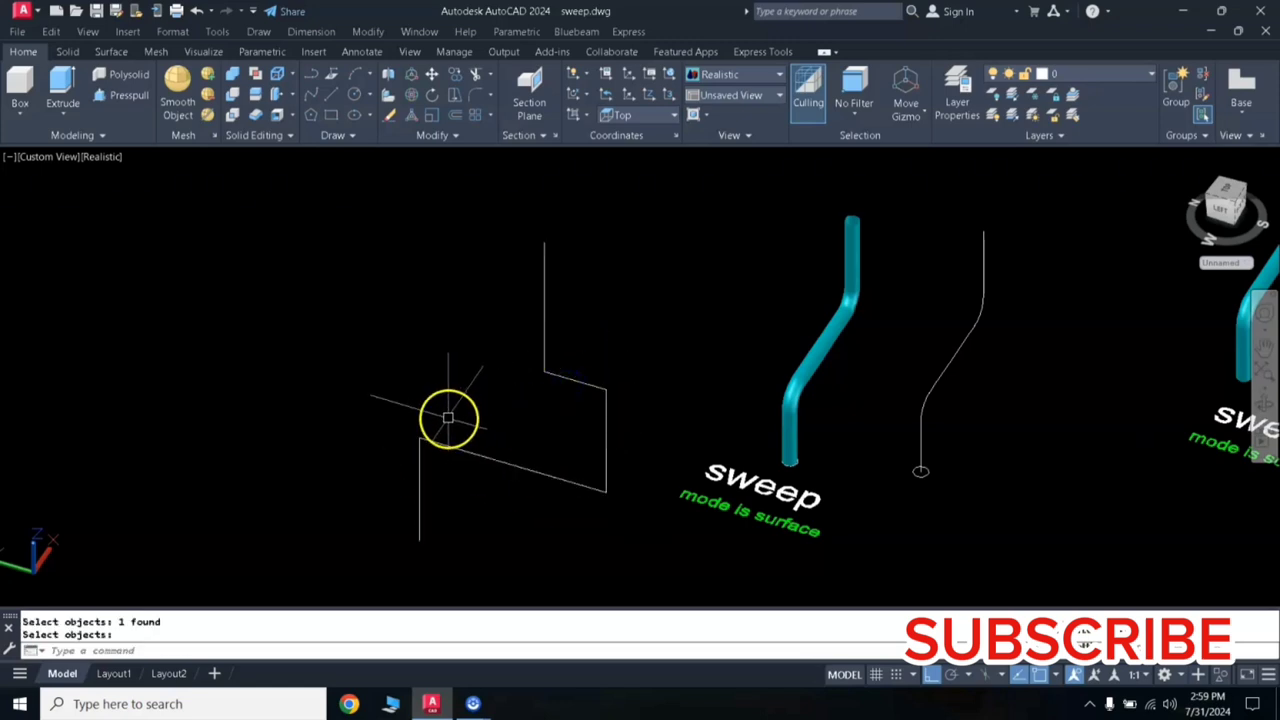
pyautogui.press('Return')
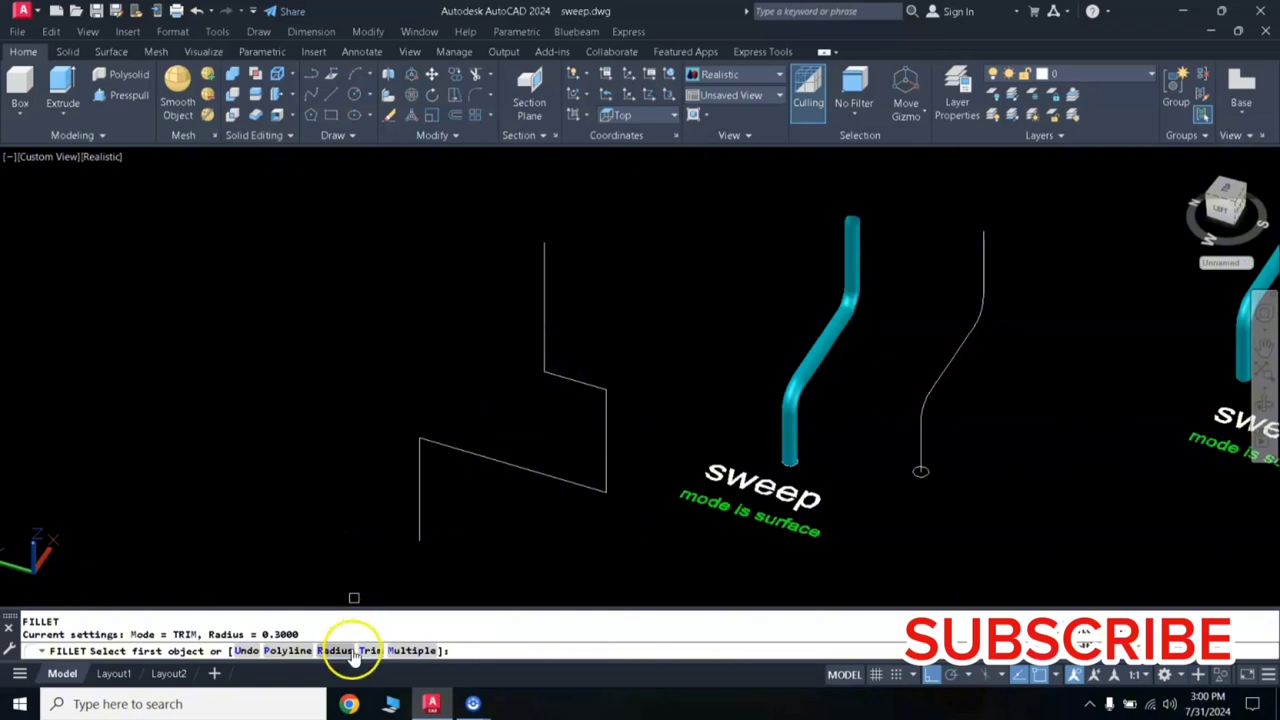
# Round the stepped path's four corners with 0.3-radius fillets in Multiple mode, then orbit to check
pyautogui.click(336, 650)
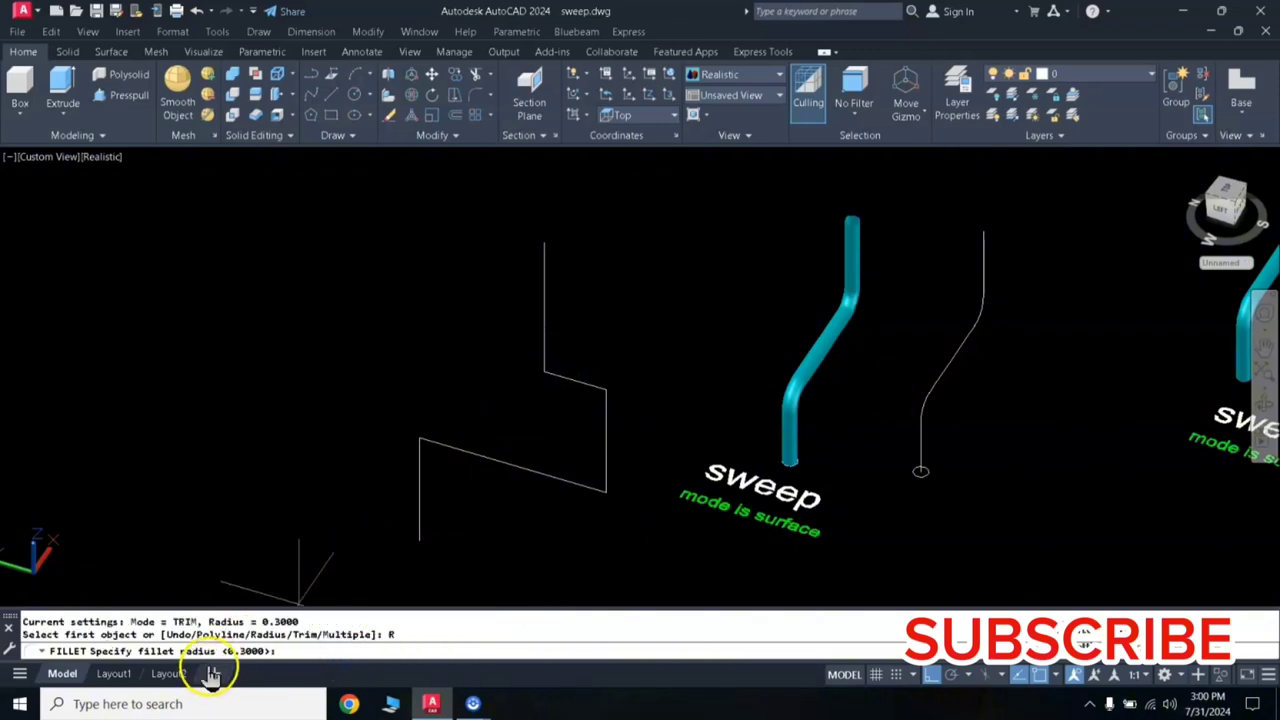
pyautogui.press('Return')
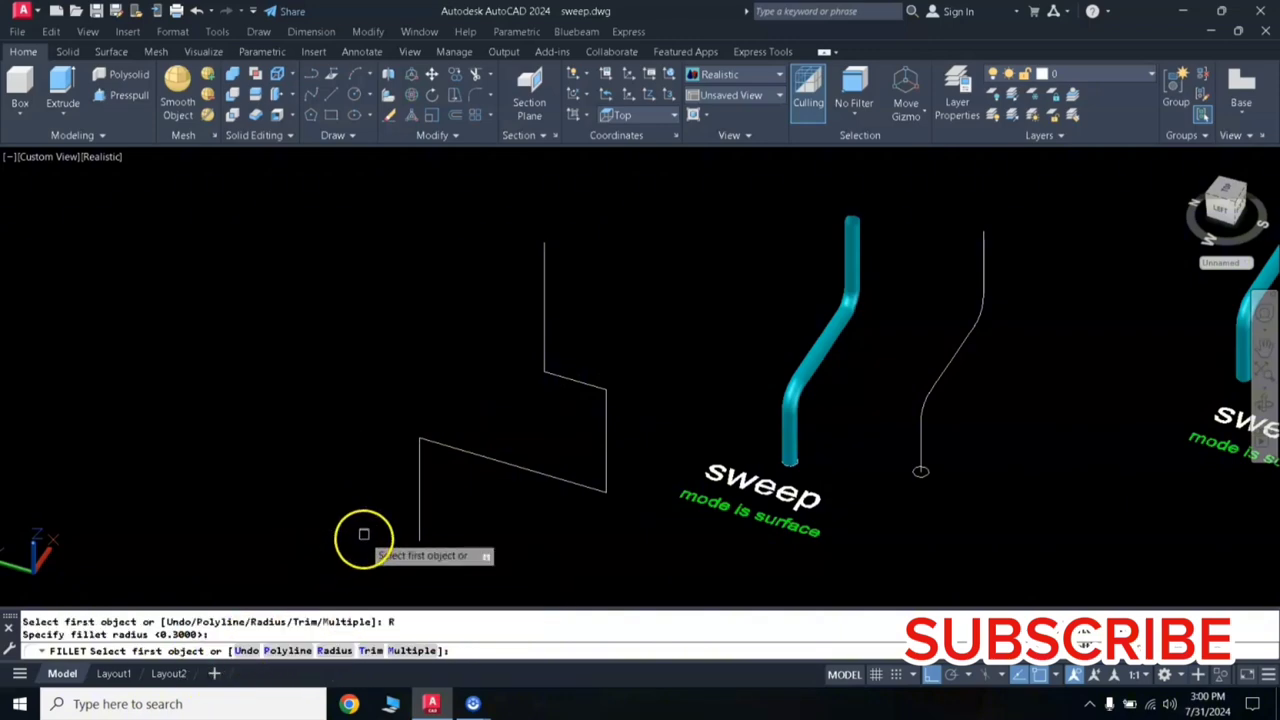
pyautogui.click(422, 651)
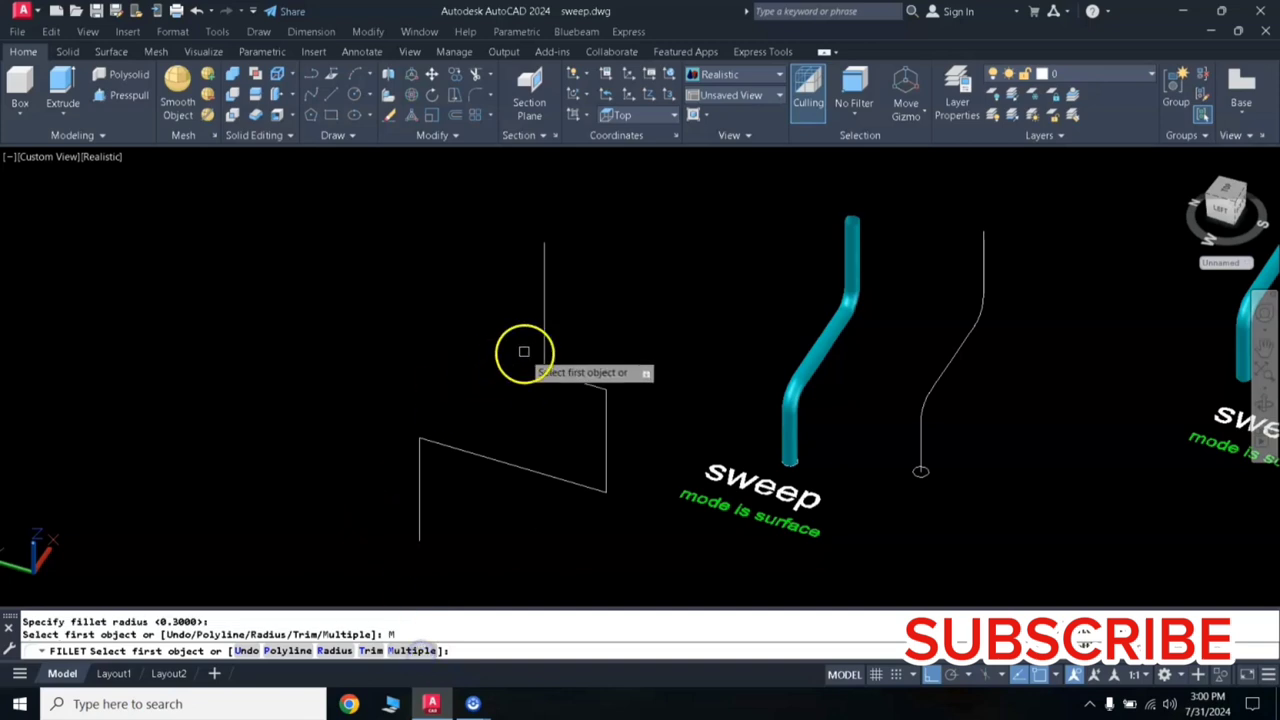
pyautogui.click(544, 345)
pyautogui.click(565, 380)
pyautogui.click(582, 388)
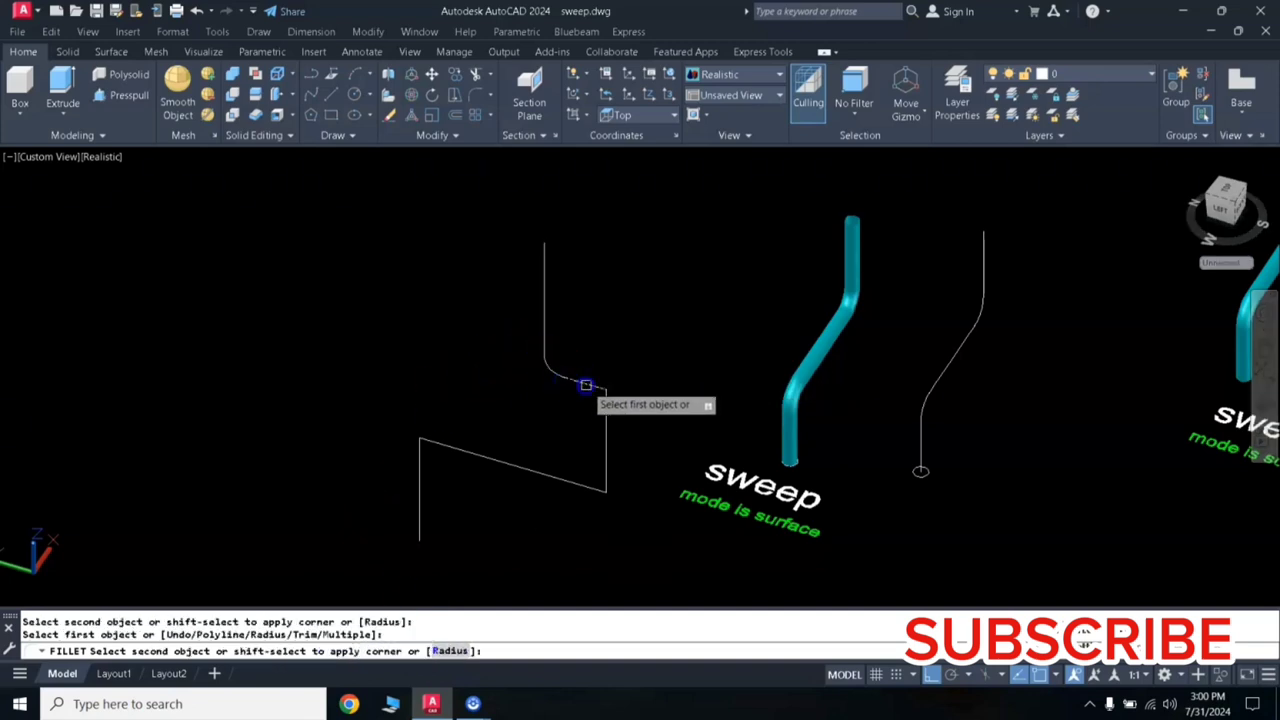
pyautogui.click(603, 422)
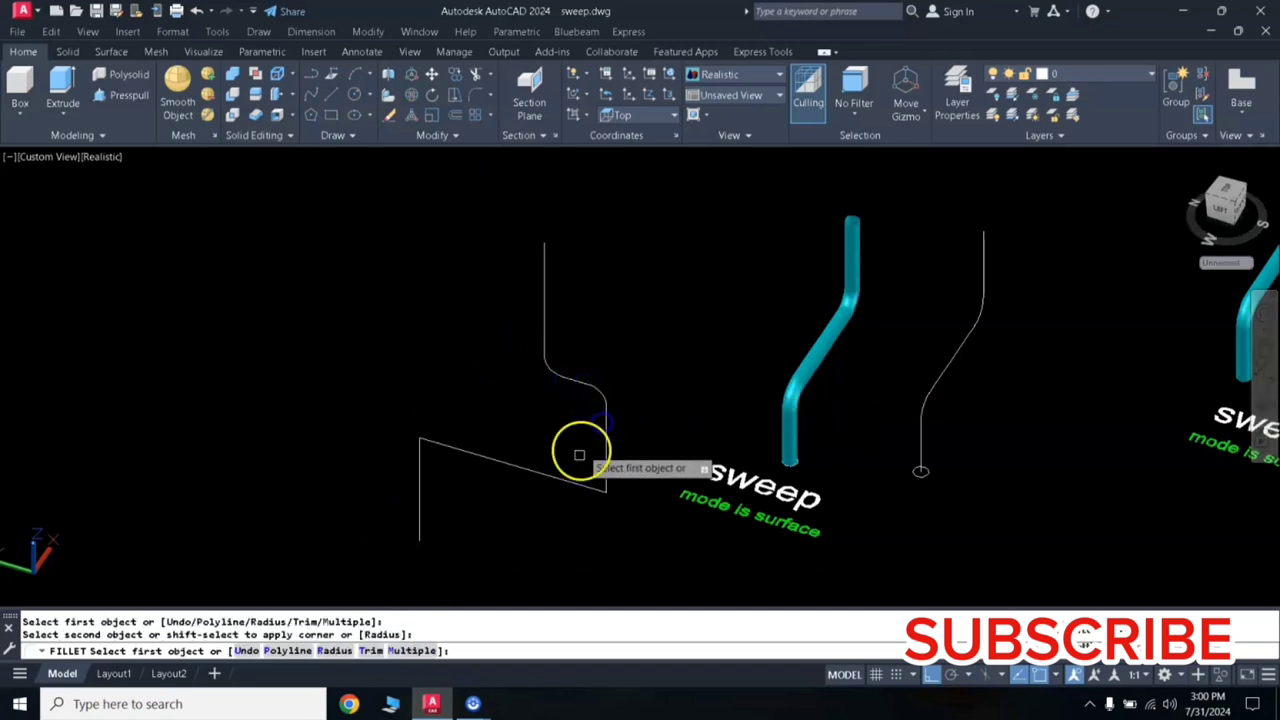
pyautogui.click(571, 479)
pyautogui.click(571, 479)
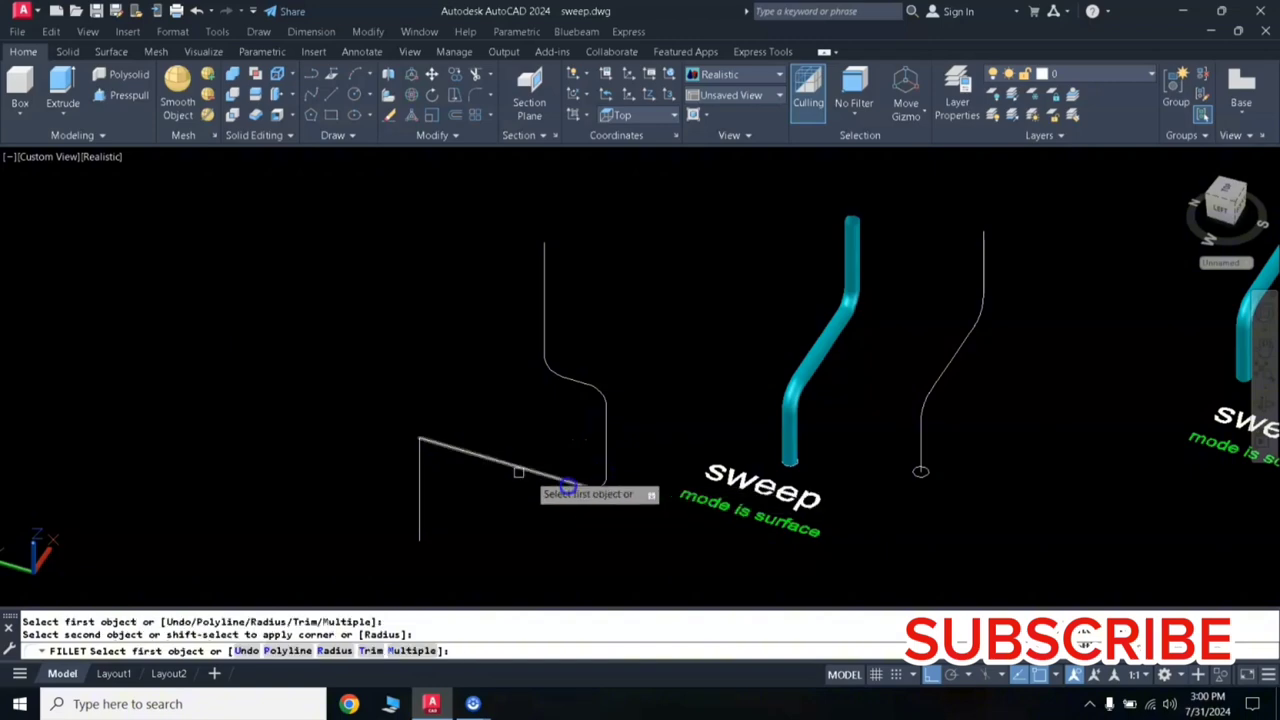
pyautogui.click(428, 449)
pyautogui.click(420, 470)
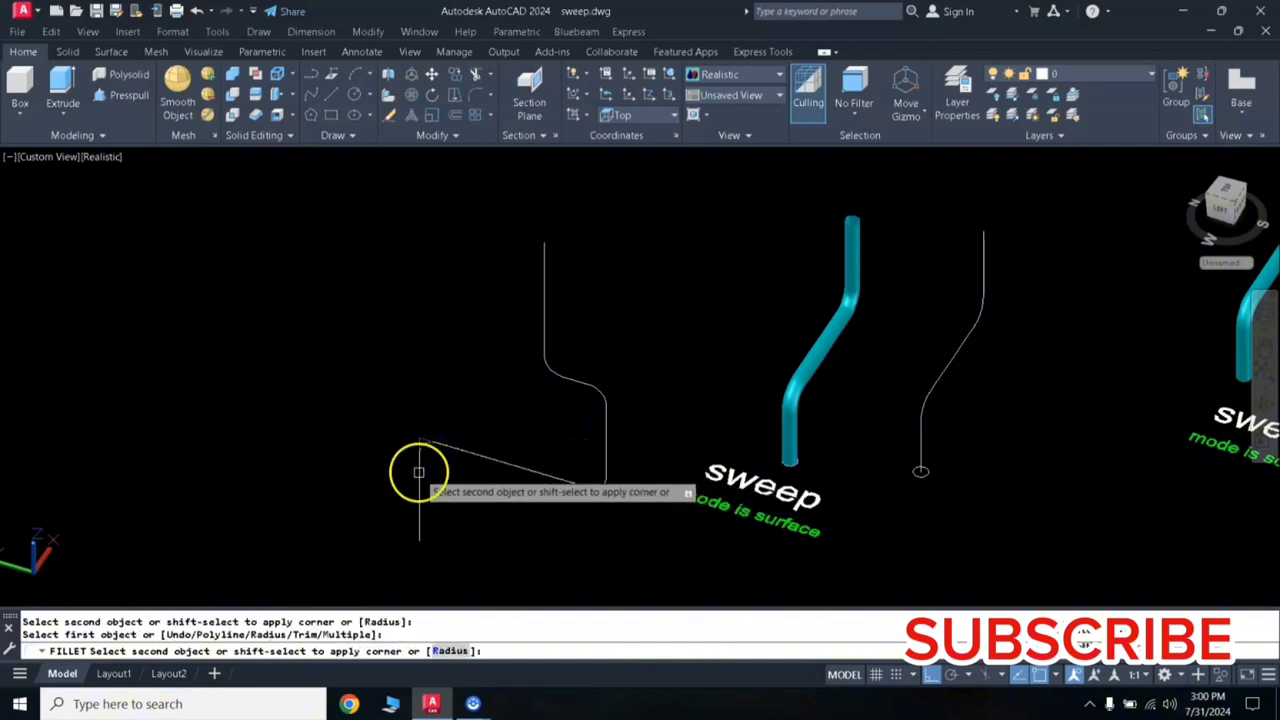
pyautogui.press('Escape')
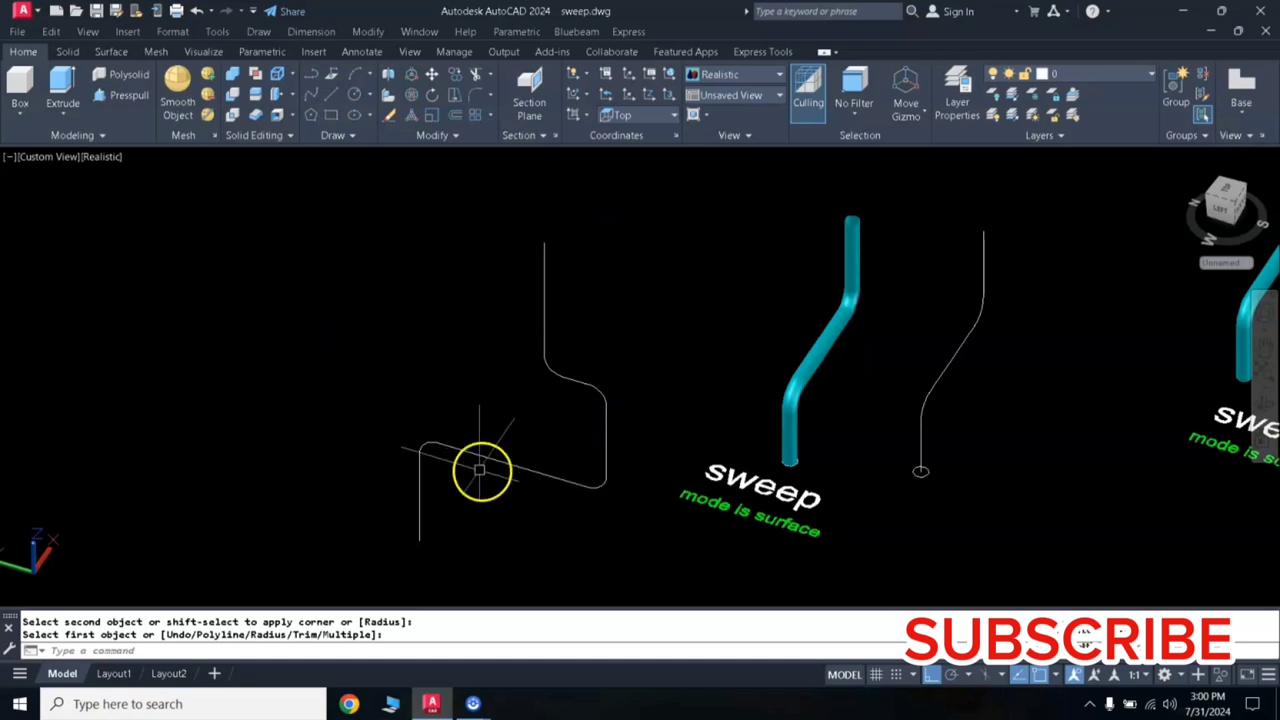
pyautogui.moveTo(526, 480)
pyautogui.keyDown('shift'); pyautogui.mouseDown(button='middle')
pyautogui.moveTo(551, 448)
pyautogui.moveTo(510, 434)
pyautogui.mouseUp(button='middle'); pyautogui.keyUp('shift')
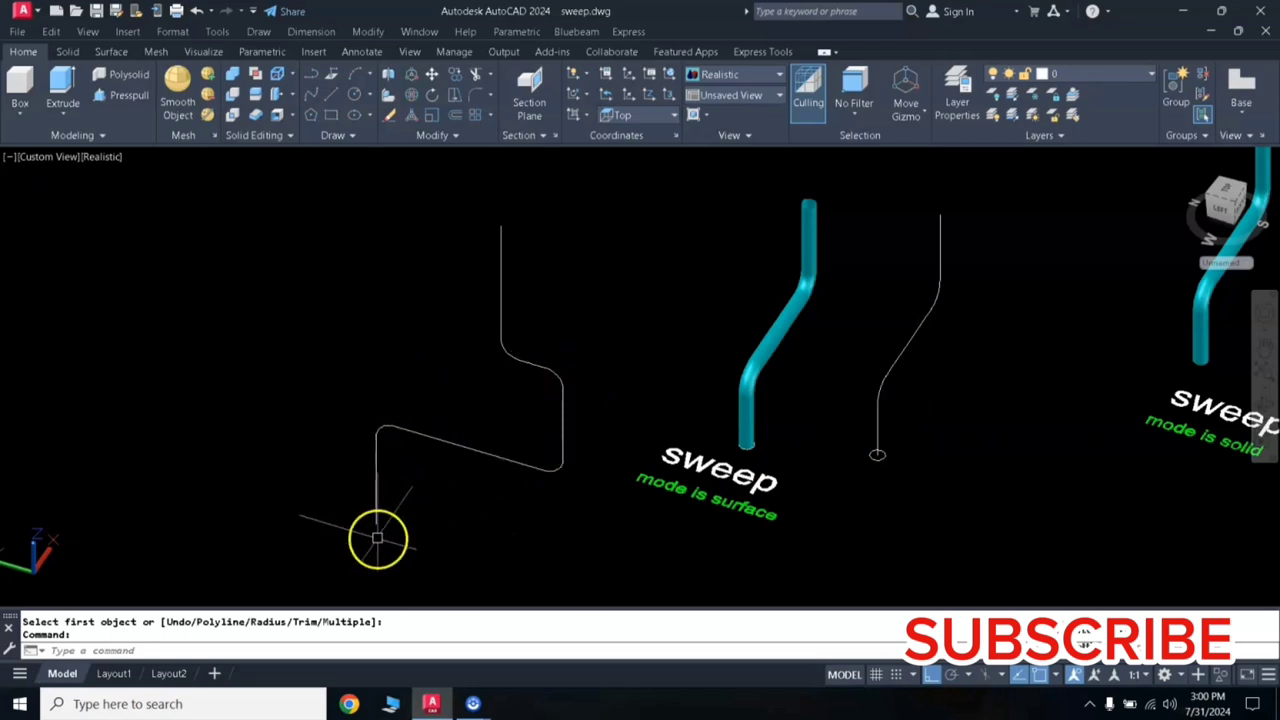
# Draw a small rectangle beside the rounded wire path
pyautogui.scroll(5, 377, 538)
pyautogui.write('RE')
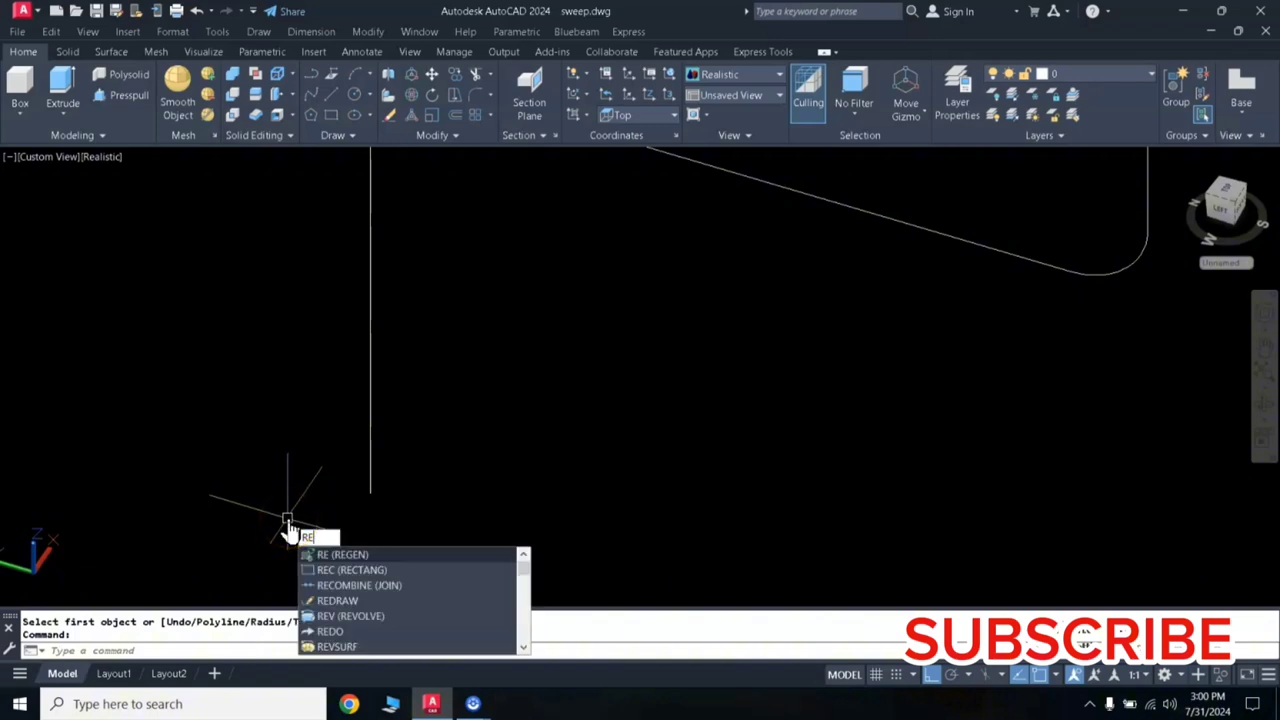
pyautogui.write('C')
pyautogui.press('Return')
pyautogui.click(218, 469)
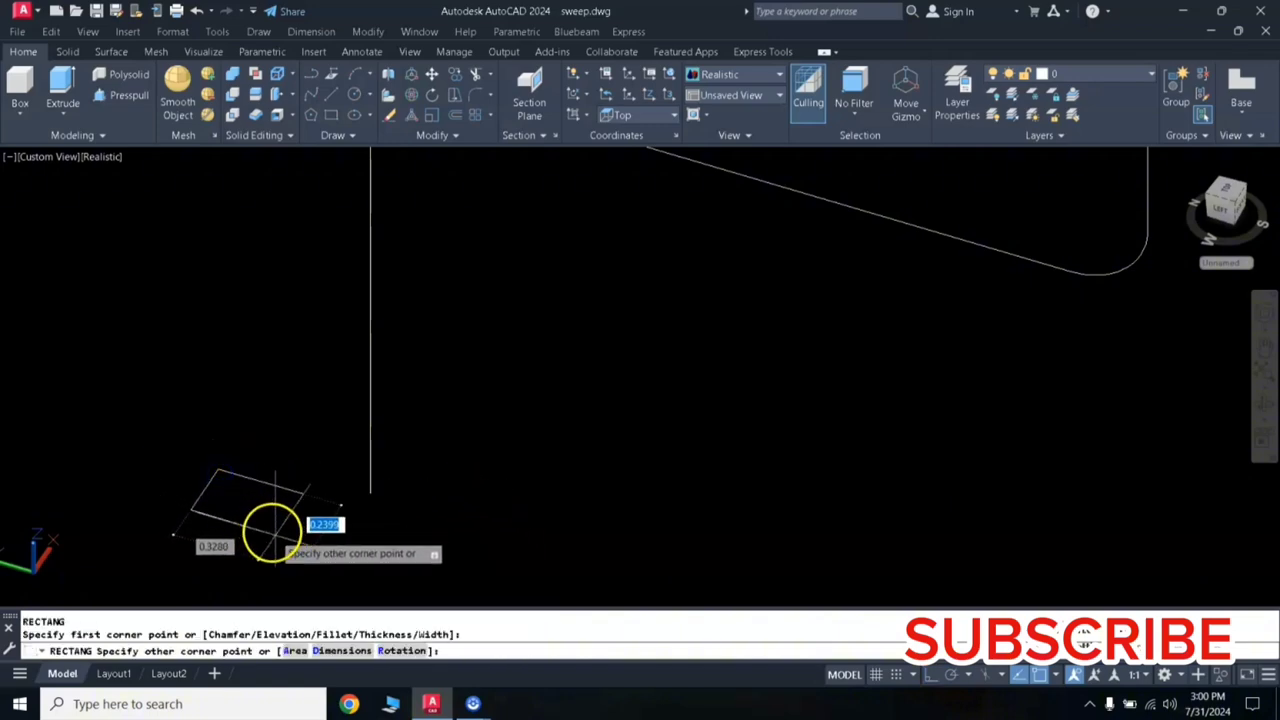
pyautogui.click(272, 532)
# Move the rectangle from its centre onto the path's lower endpoint
pyautogui.click(302, 438)
pyautogui.click(205, 559)
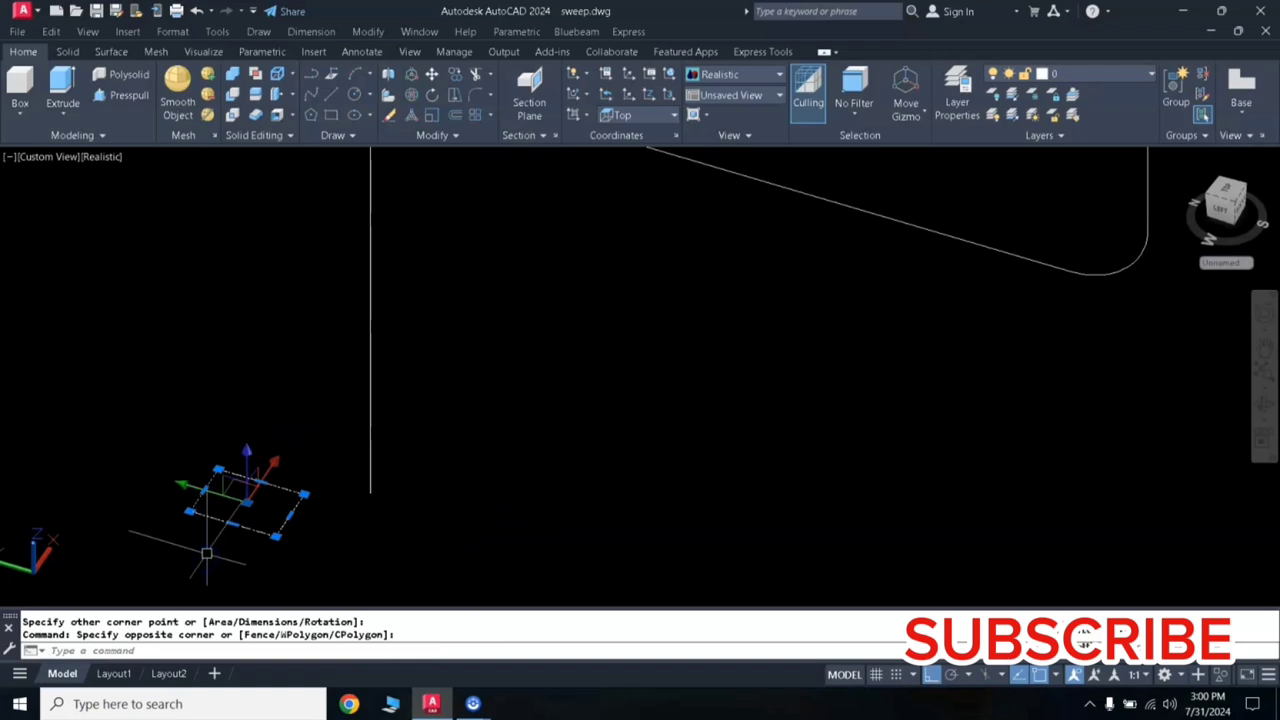
pyautogui.write('M')
pyautogui.press('Return')
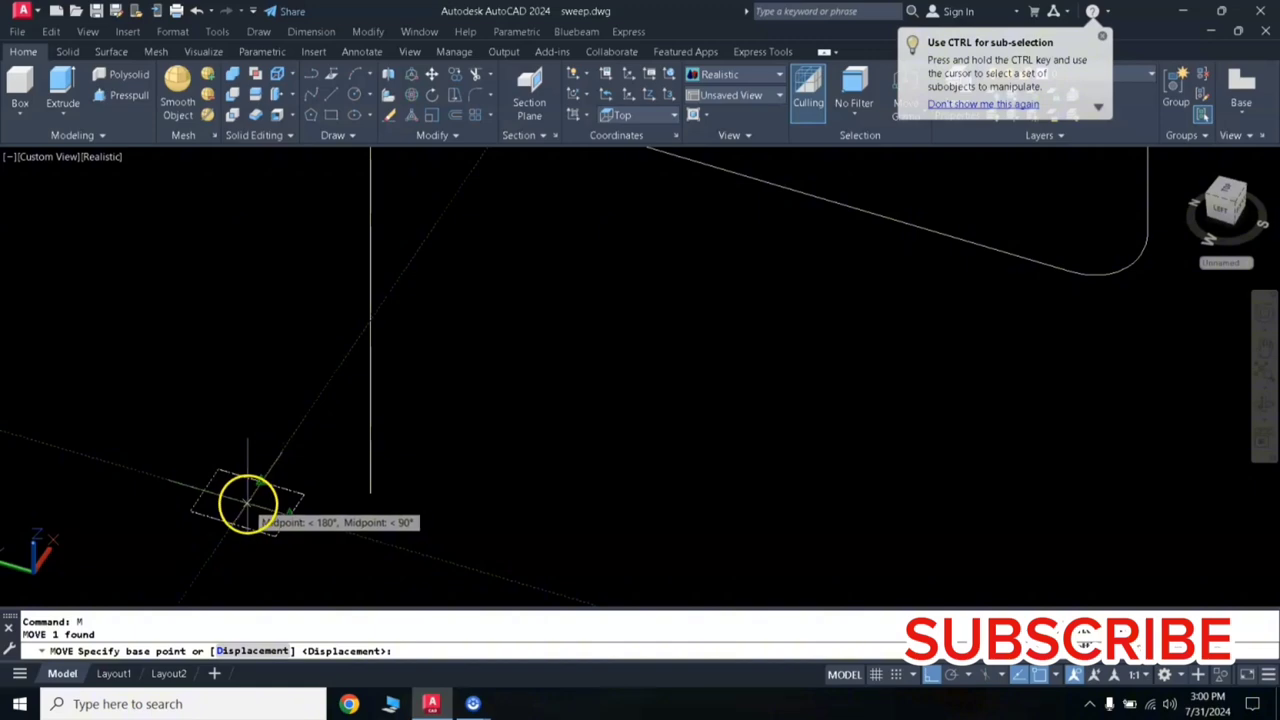
pyautogui.click(245, 500)
pyautogui.click(370, 490)
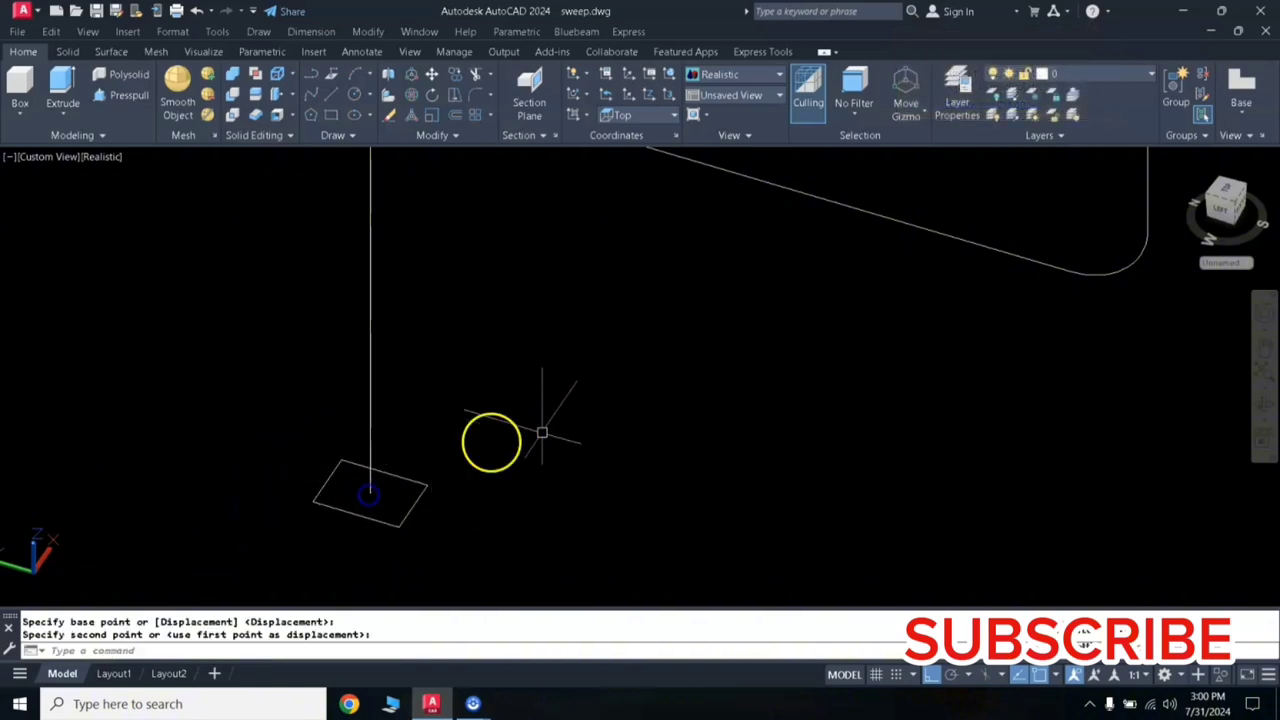
pyautogui.moveTo(529, 440); pyautogui.dragTo(474, 475, button='middle')
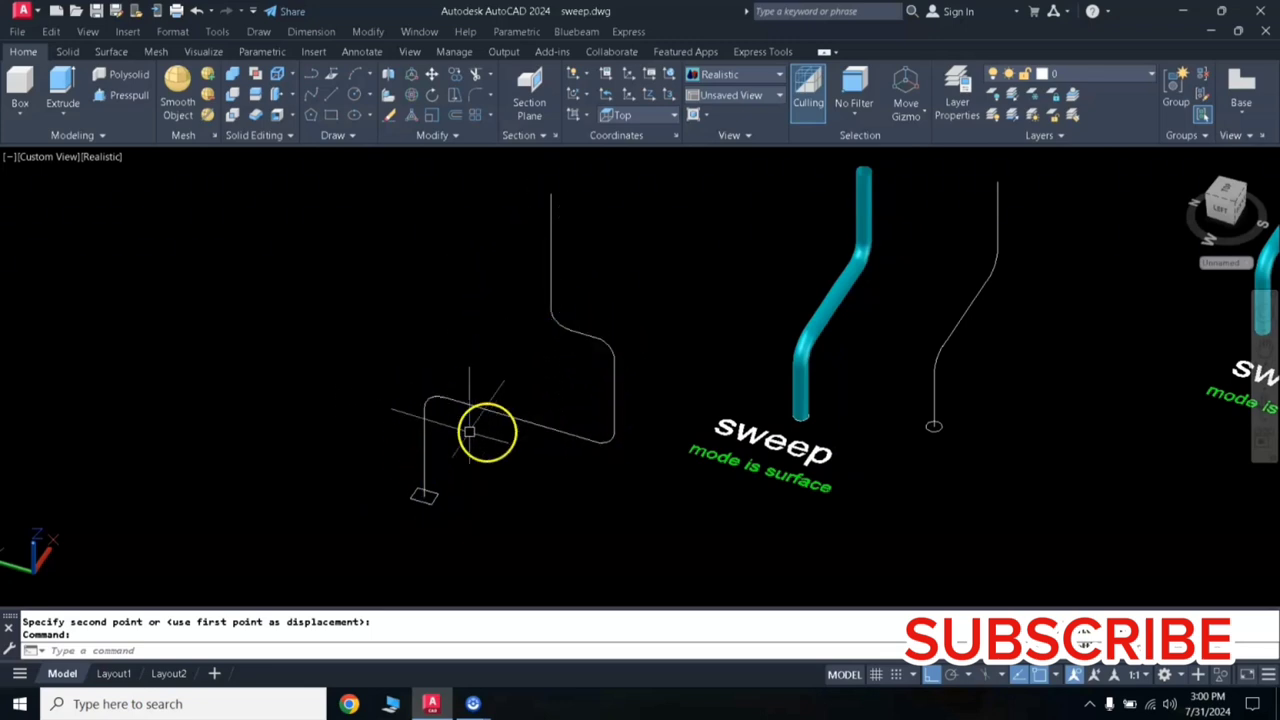
# Window-select all nine filleted path pieces with JOIN and check the resulting spline
pyautogui.click(432, 396)
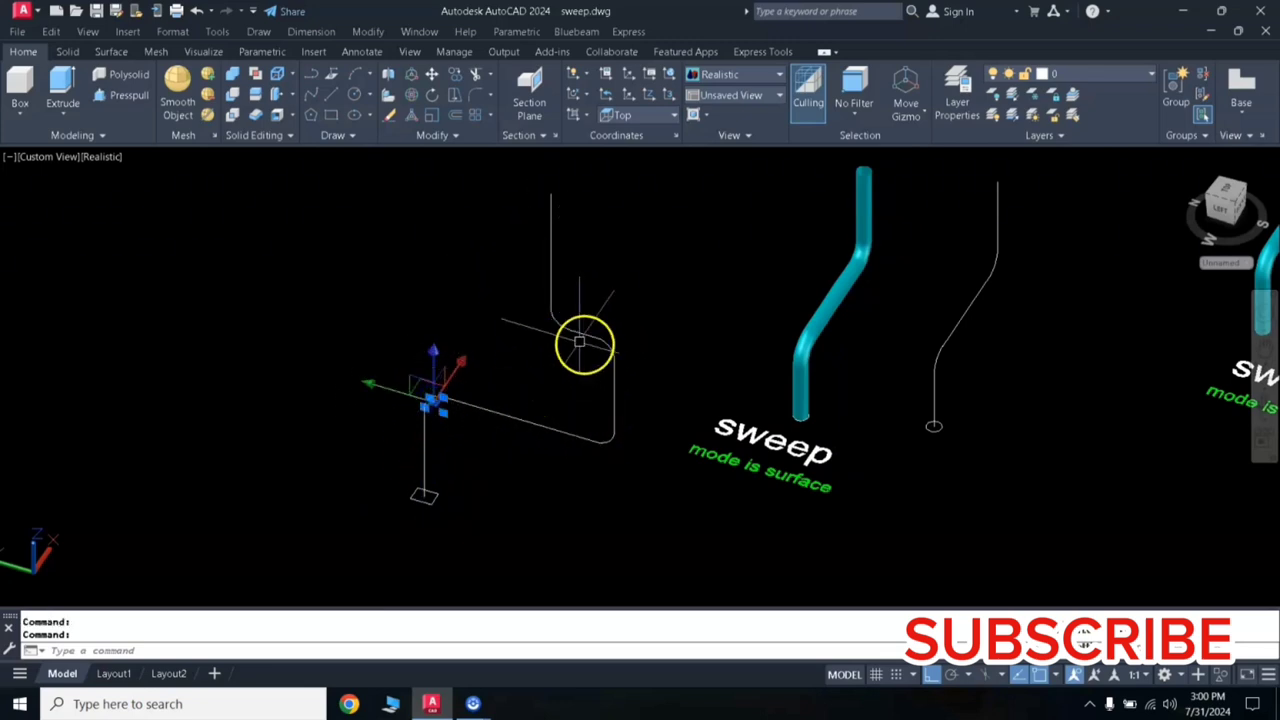
pyautogui.click(562, 320)
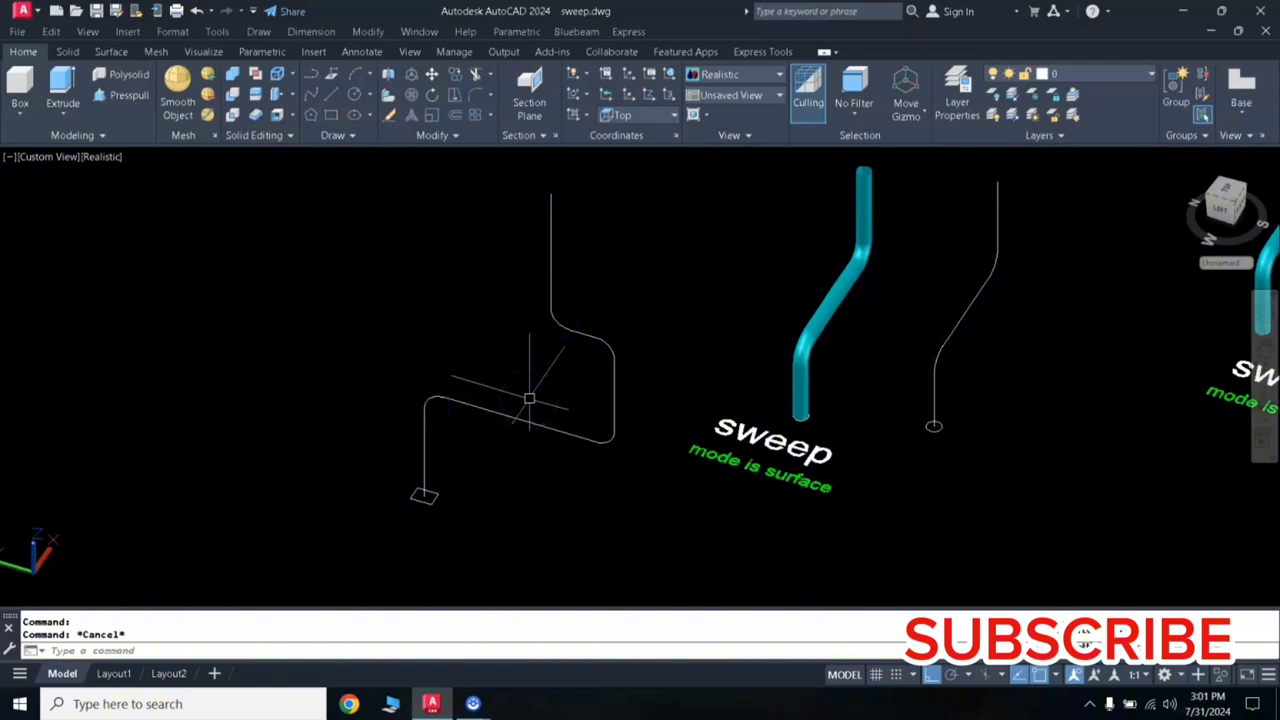
pyautogui.press('Escape')
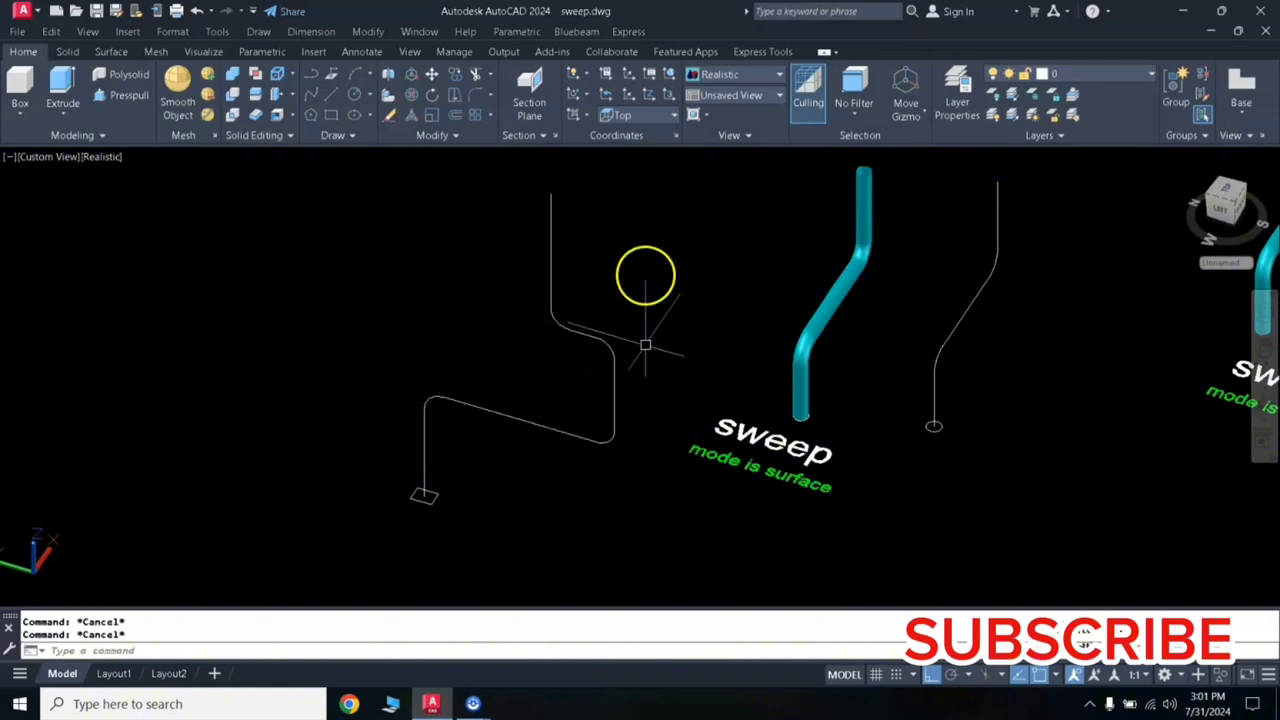
pyautogui.write('j')
pyautogui.press('Return')
pyautogui.click(621, 243)
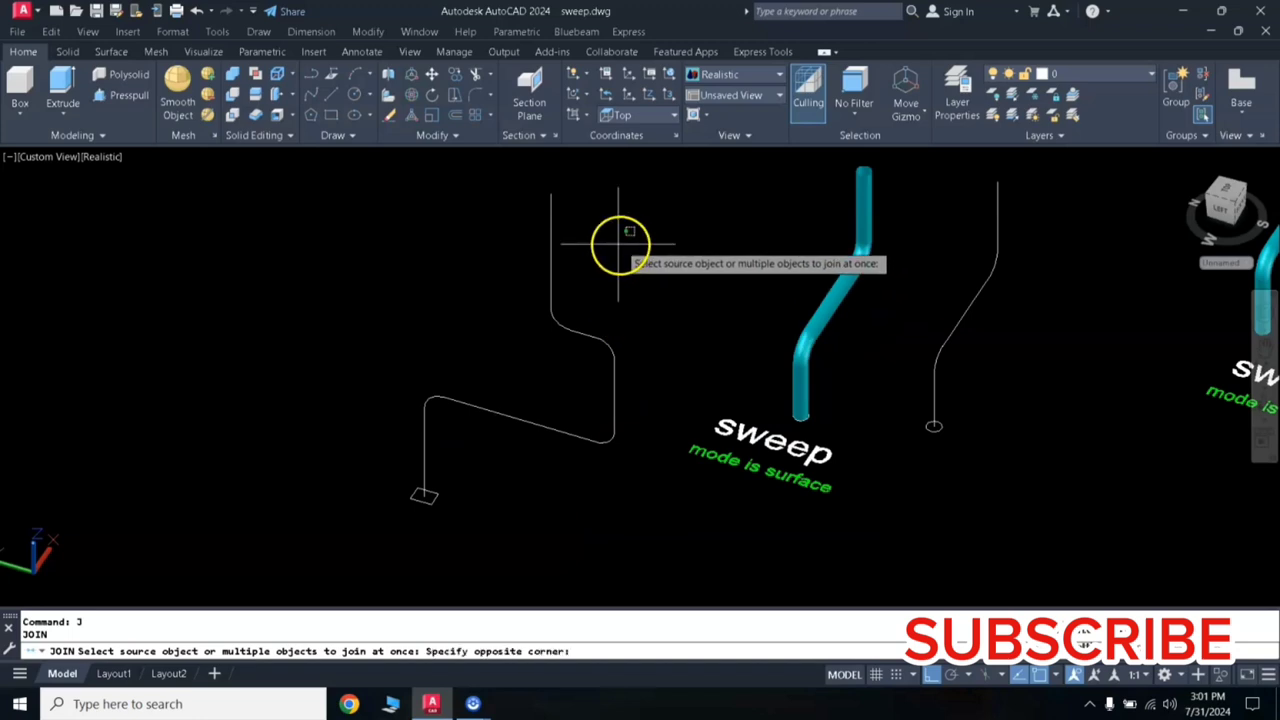
pyautogui.click(411, 464)
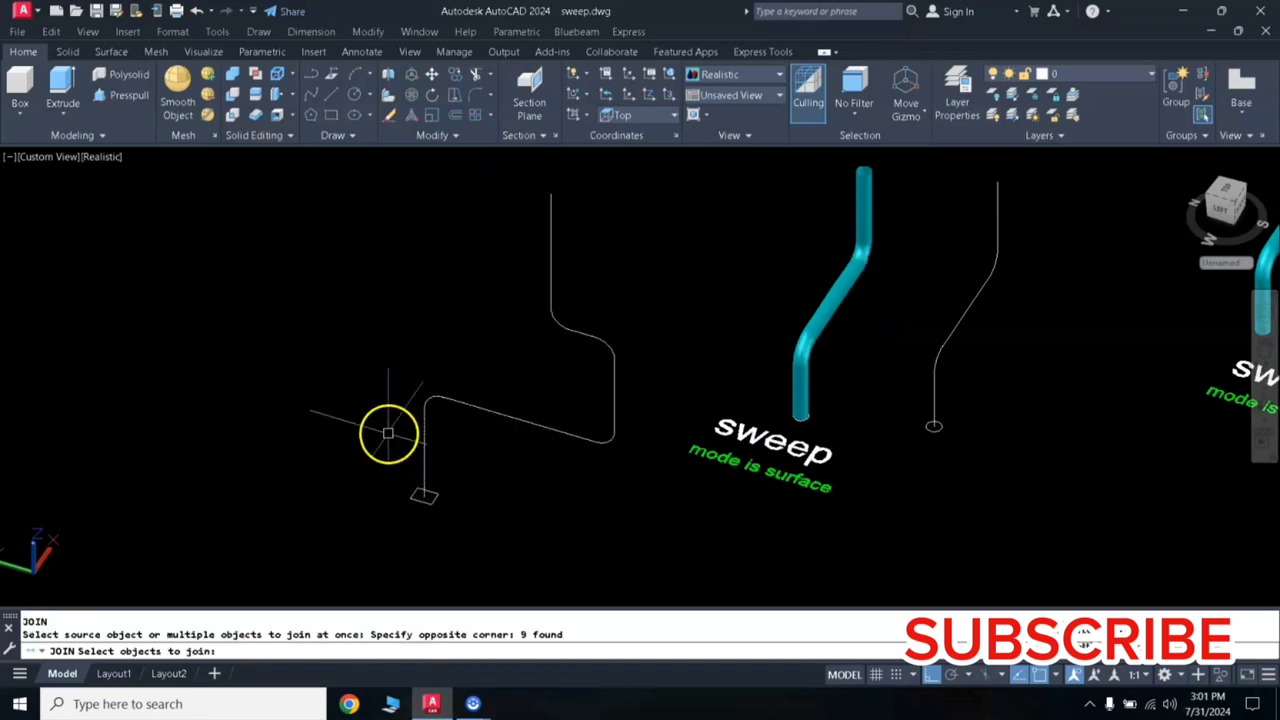
pyautogui.press('Return')
pyautogui.click(471, 414)
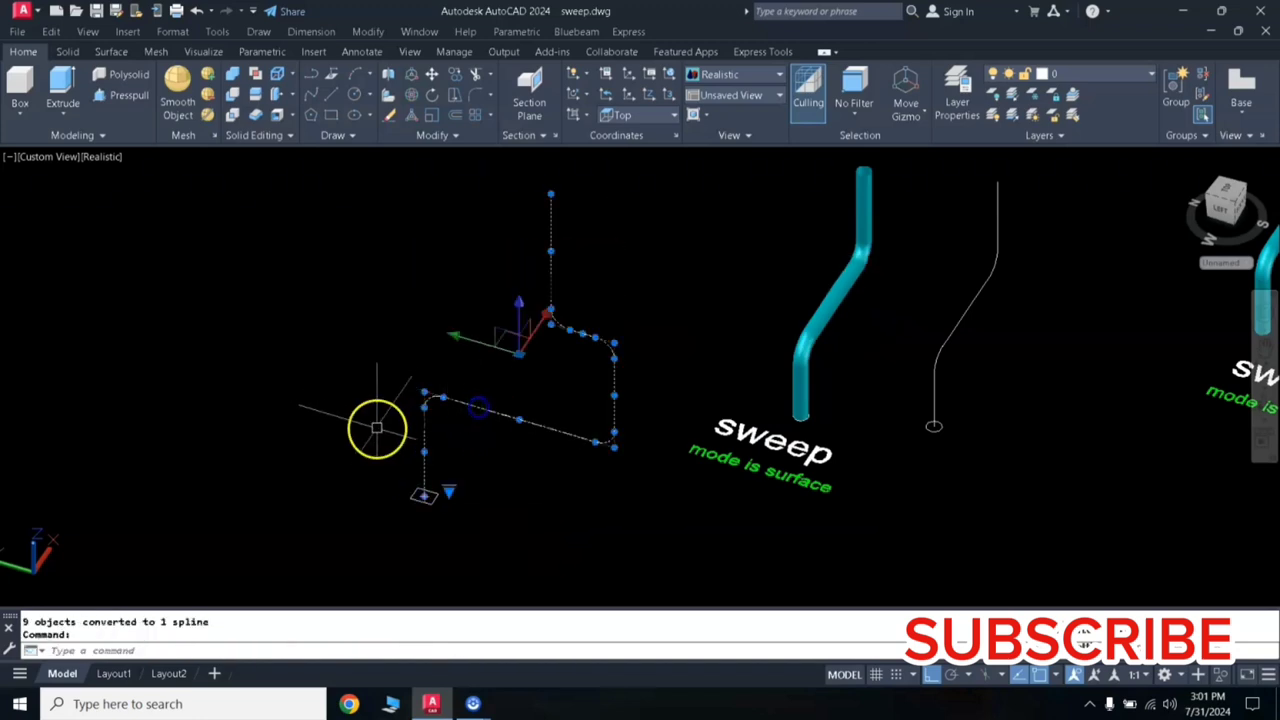
pyautogui.press('Escape')
pyautogui.write('SWEEP')
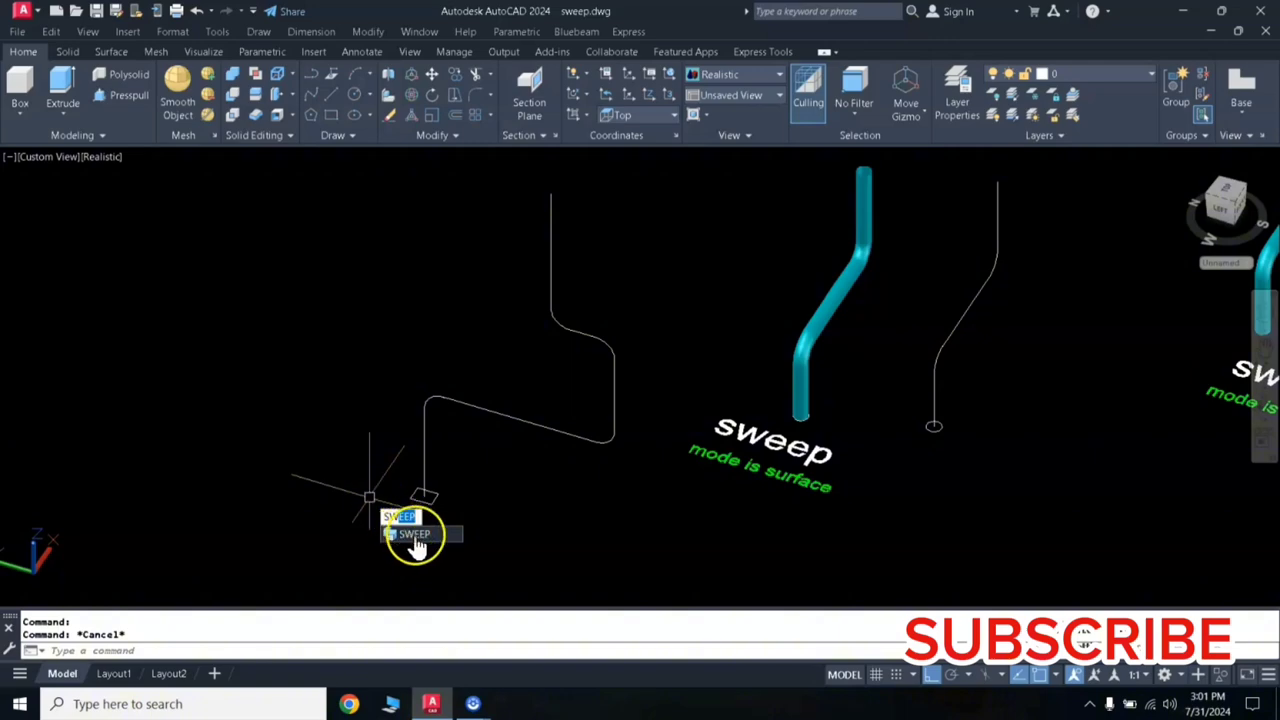
# Start a sweep using the small rectangle as profile in surface mode
pyautogui.click(416, 537)
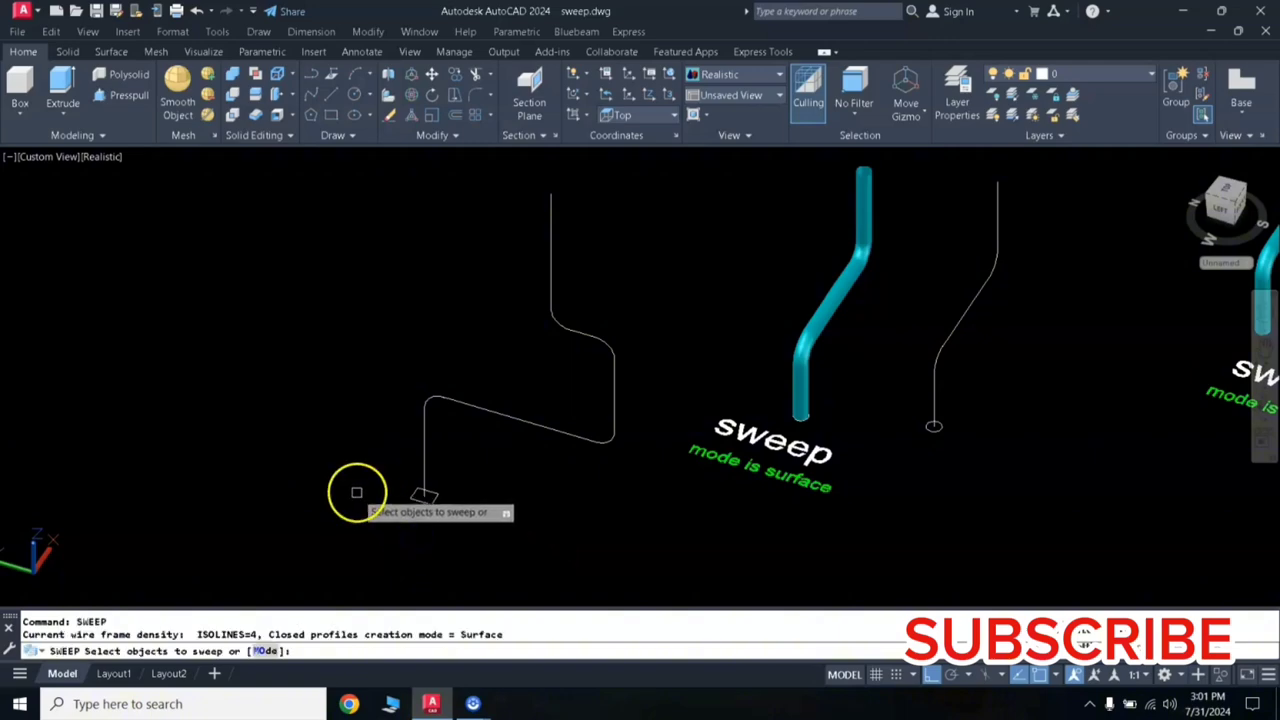
pyautogui.click(427, 498)
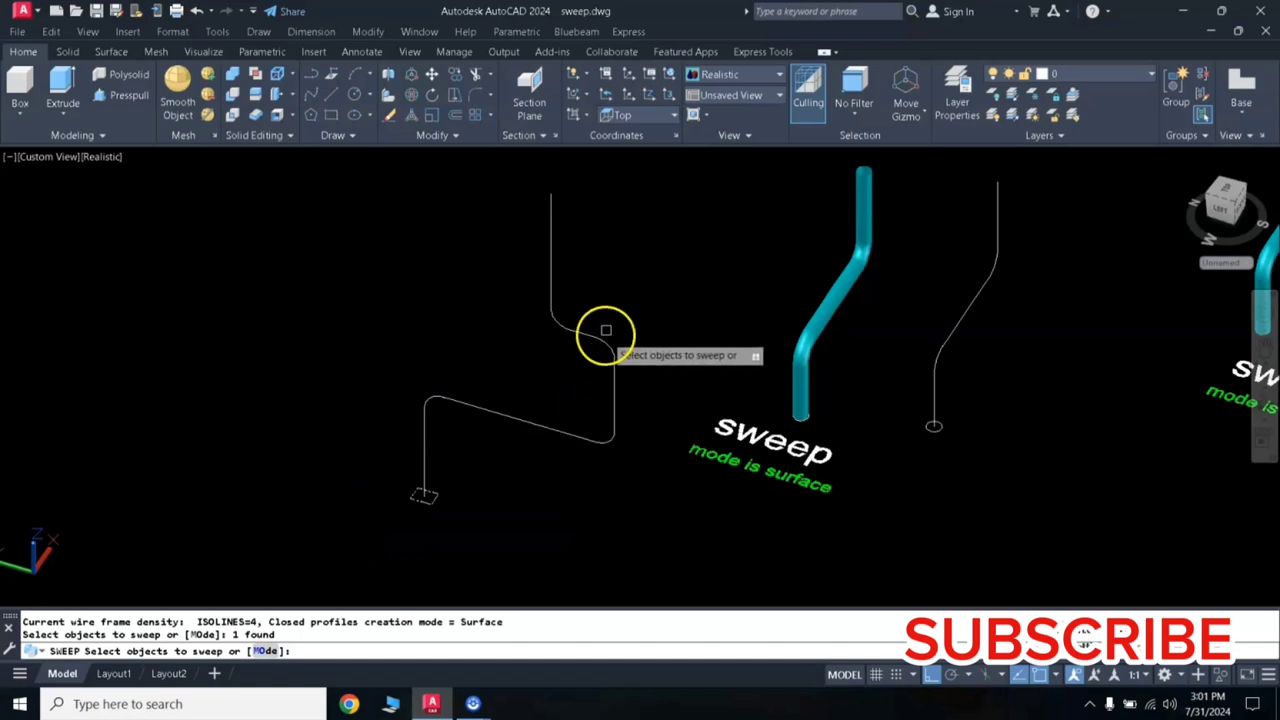
pyautogui.click(266, 651)
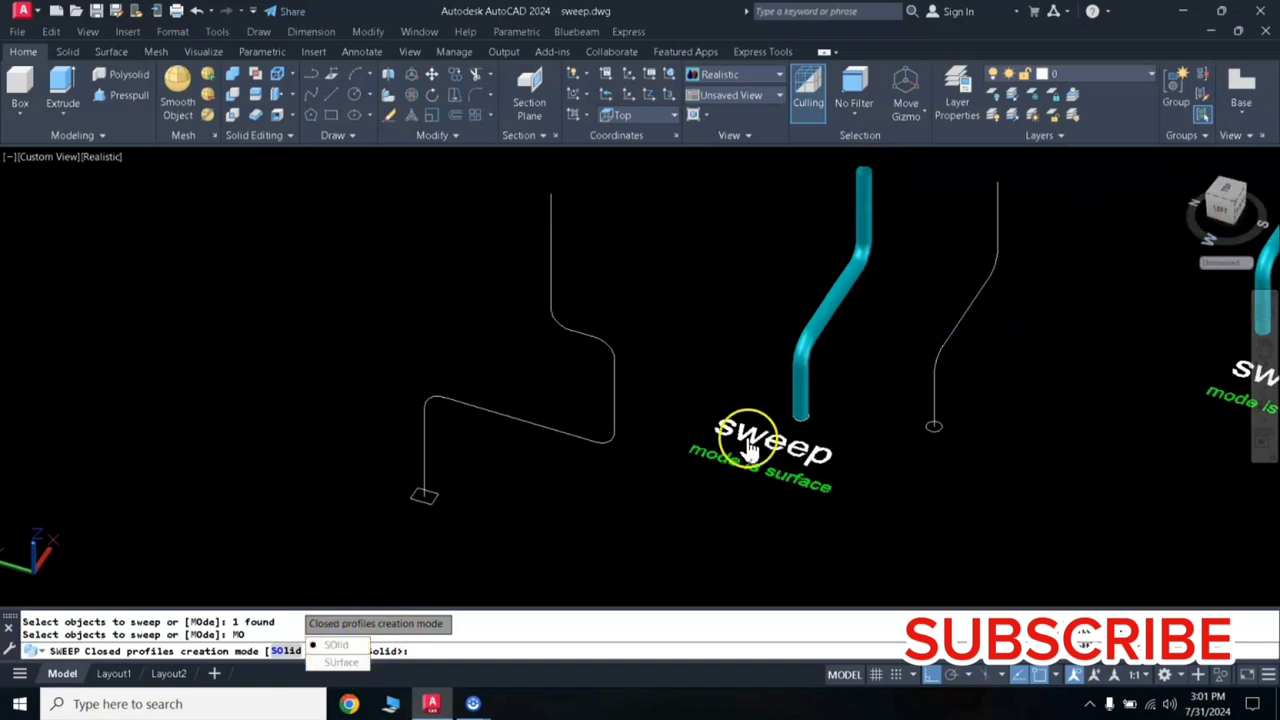
pyautogui.click(341, 664)
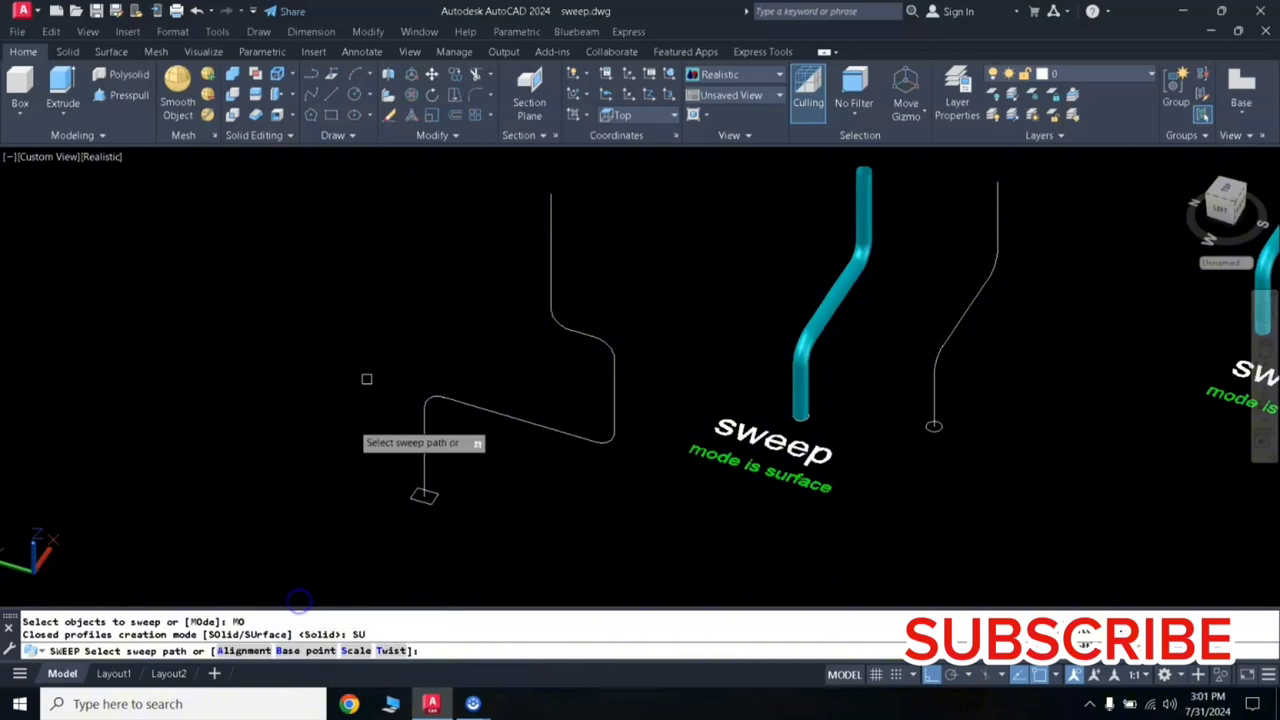
pyautogui.click(422, 452)
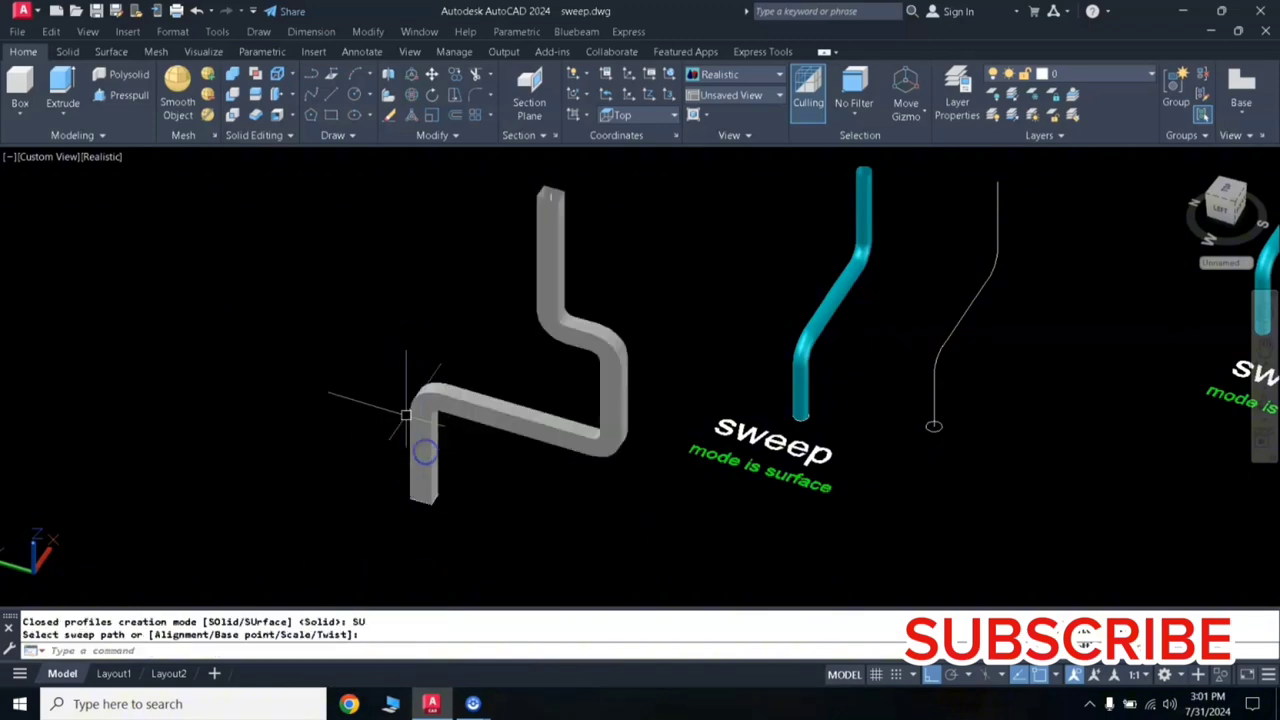
# Sweep the rectangle along the zigzag path, then pan toward the other sweep examples
pyautogui.scroll(3, 557, 183)
pyautogui.scroll(2, 557, 180)
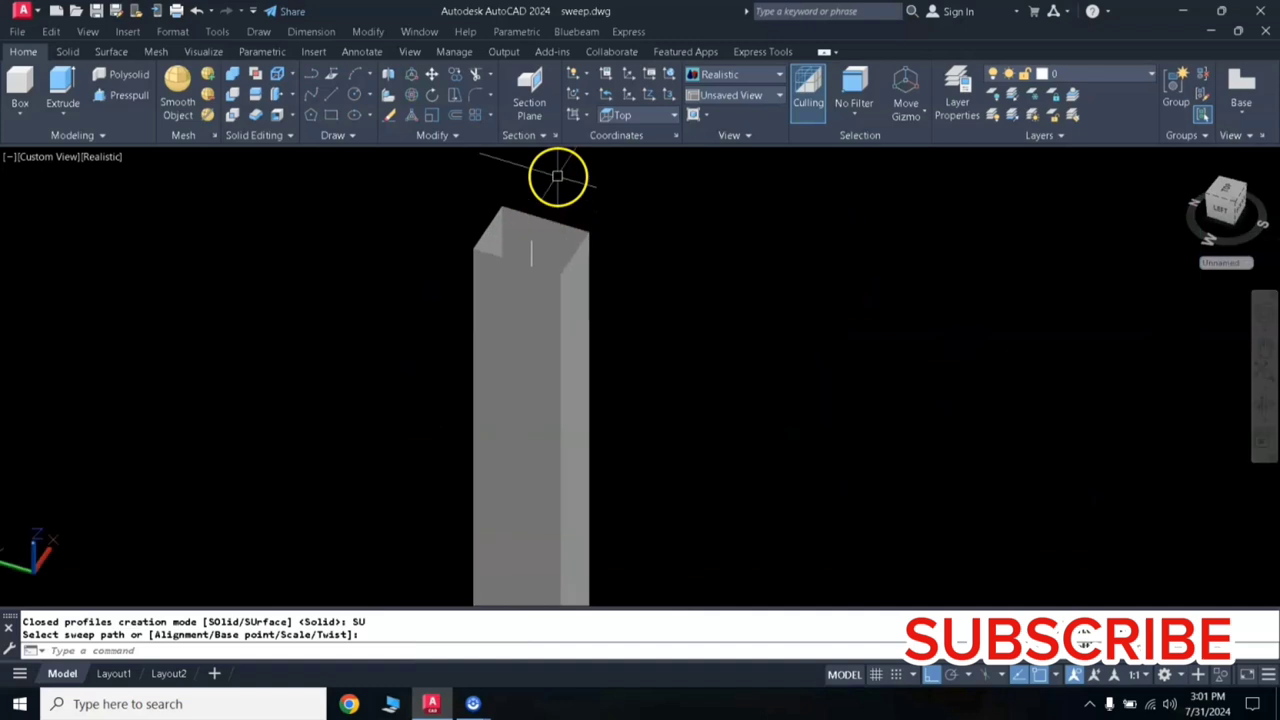
pyautogui.scroll(-2, 557, 180)
pyautogui.scroll(2, 555, 182)
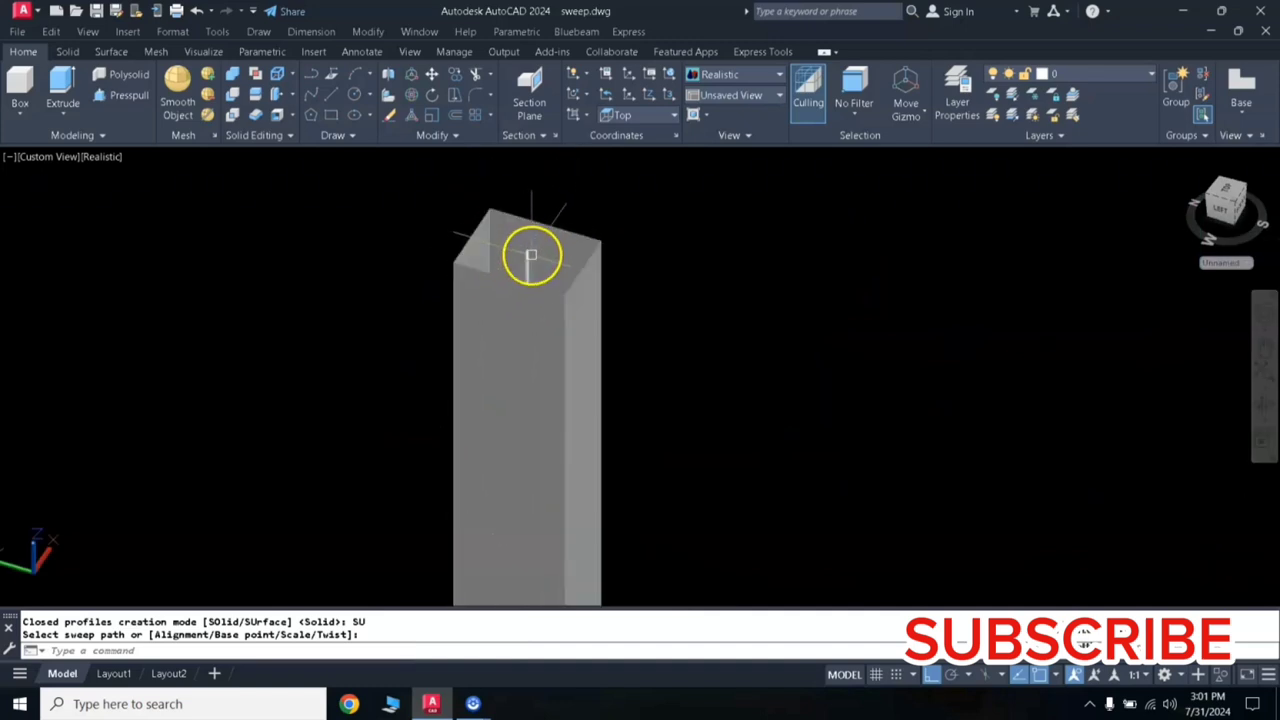
pyautogui.scroll(-5, 550, 245)
pyautogui.scroll(-2, 563, 280)
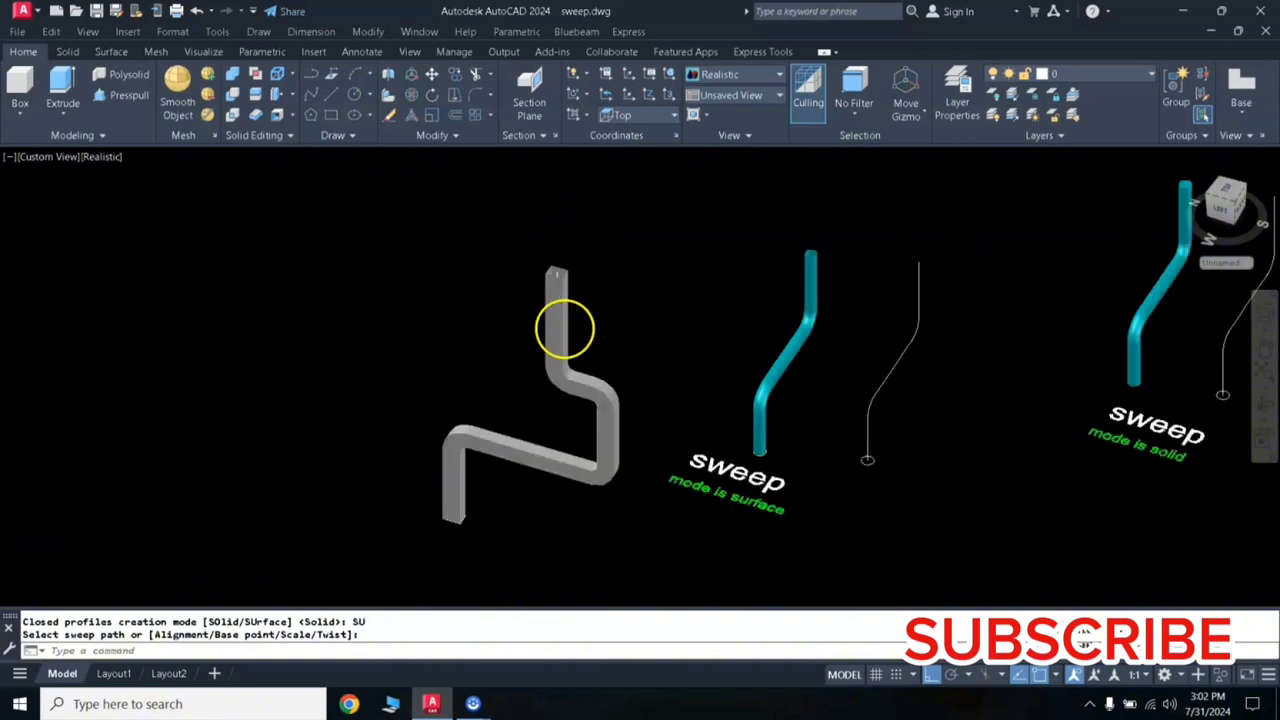
pyautogui.scroll(-2, 550, 360)
pyautogui.scroll(3, 520, 410)
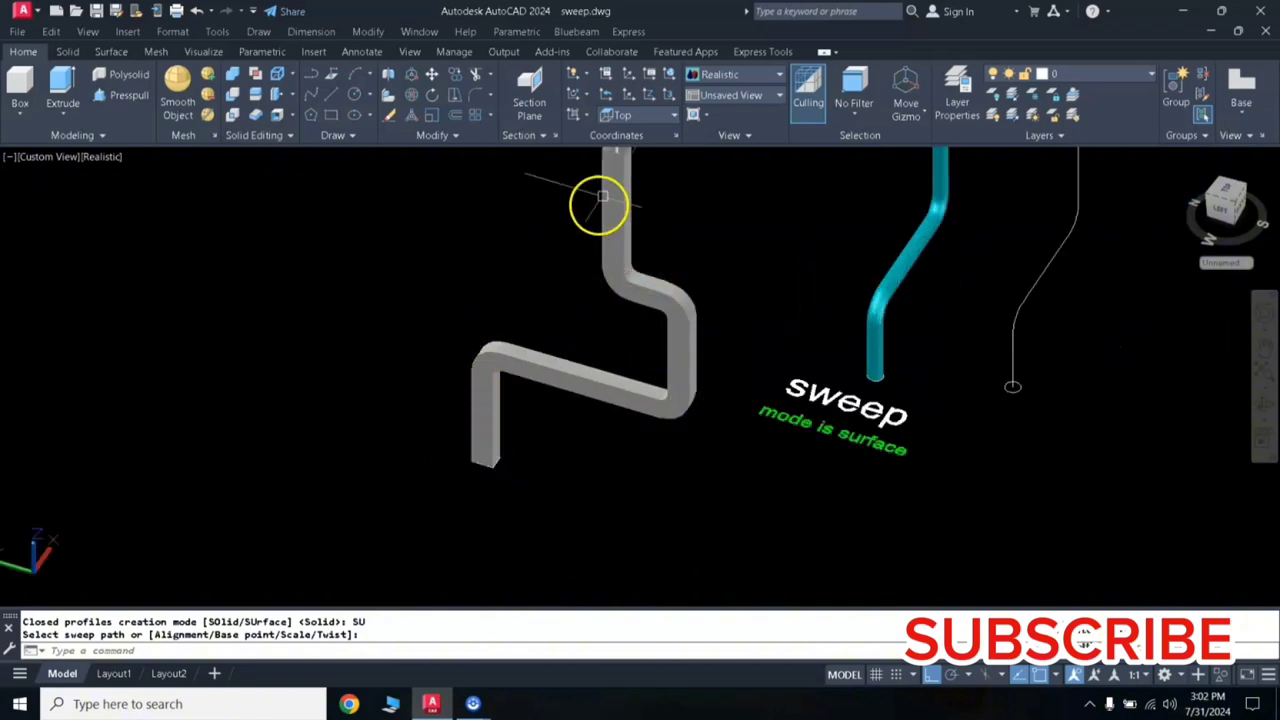
pyautogui.scroll(-2, 581, 303)
pyautogui.click(557, 309)
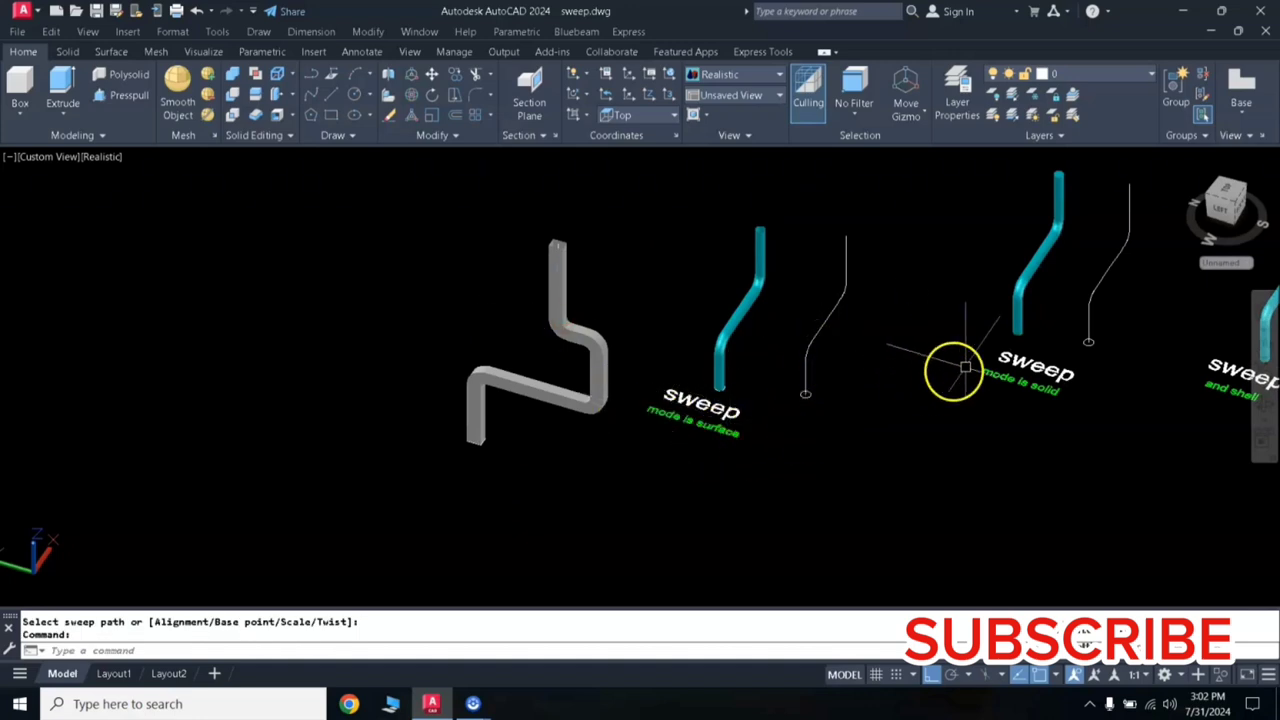
pyautogui.moveTo(1066, 383); pyautogui.dragTo(808, 462, button='middle')
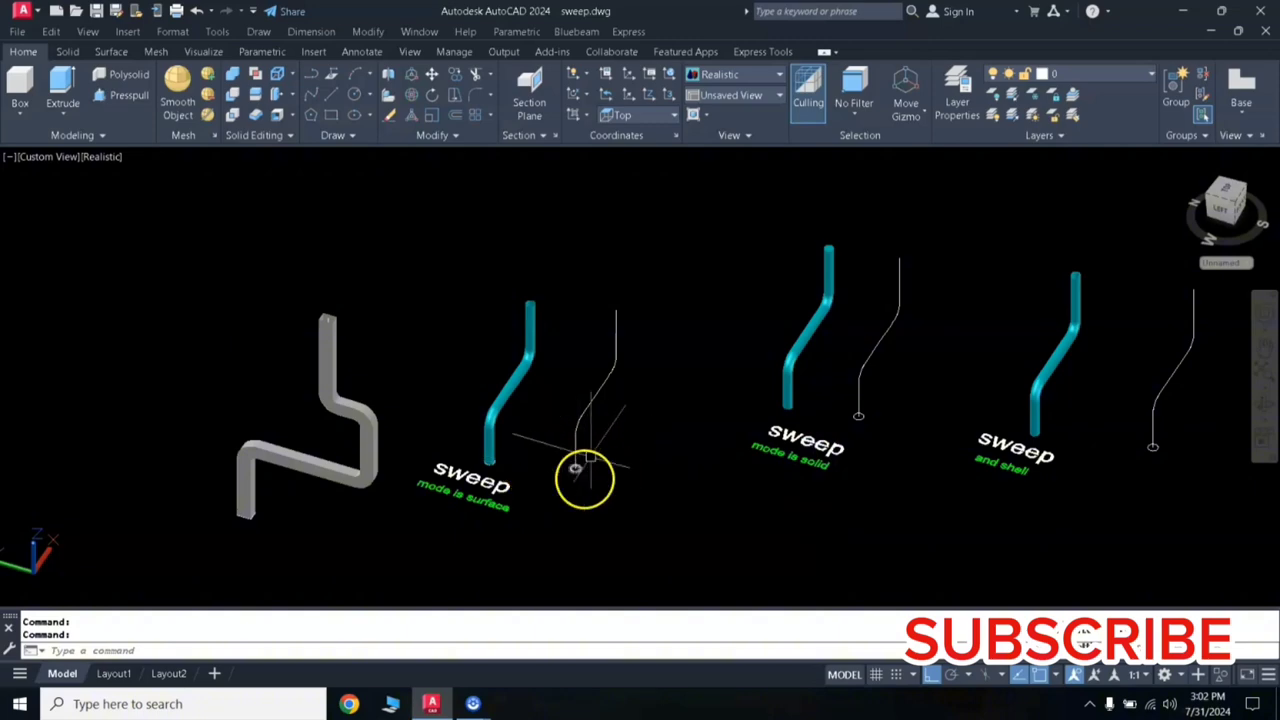
pyautogui.scroll(3, 594, 457)
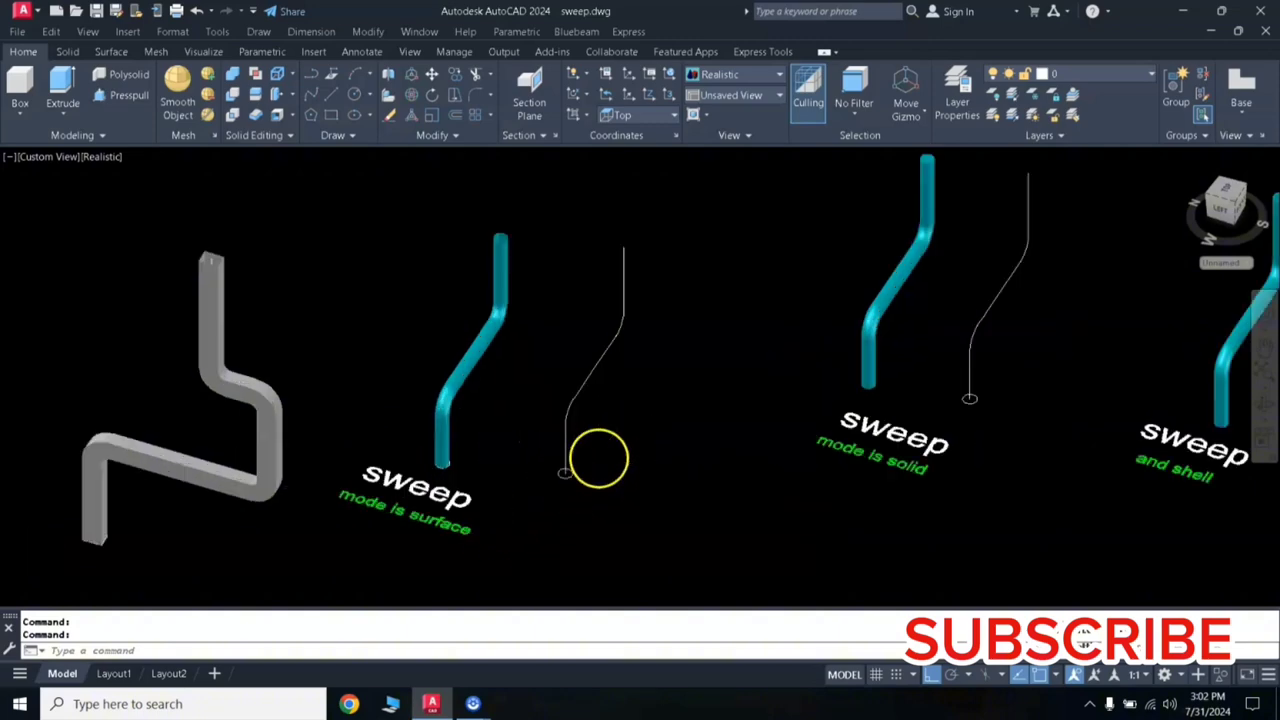
pyautogui.scroll(2, 594, 457)
pyautogui.moveTo(583, 363); pyautogui.dragTo(540, 443, button='middle')
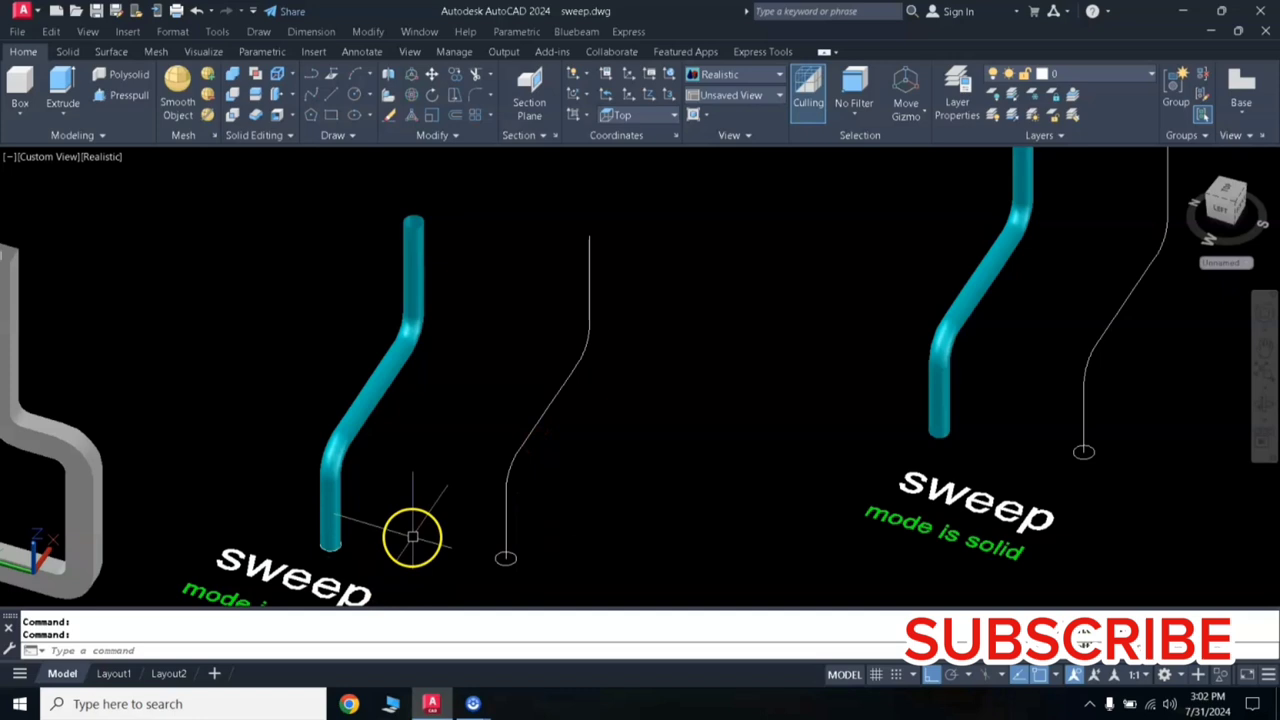
pyautogui.write('SWEEP')
# Sweep the small circle along the bent path as a surface
pyautogui.press('Return')
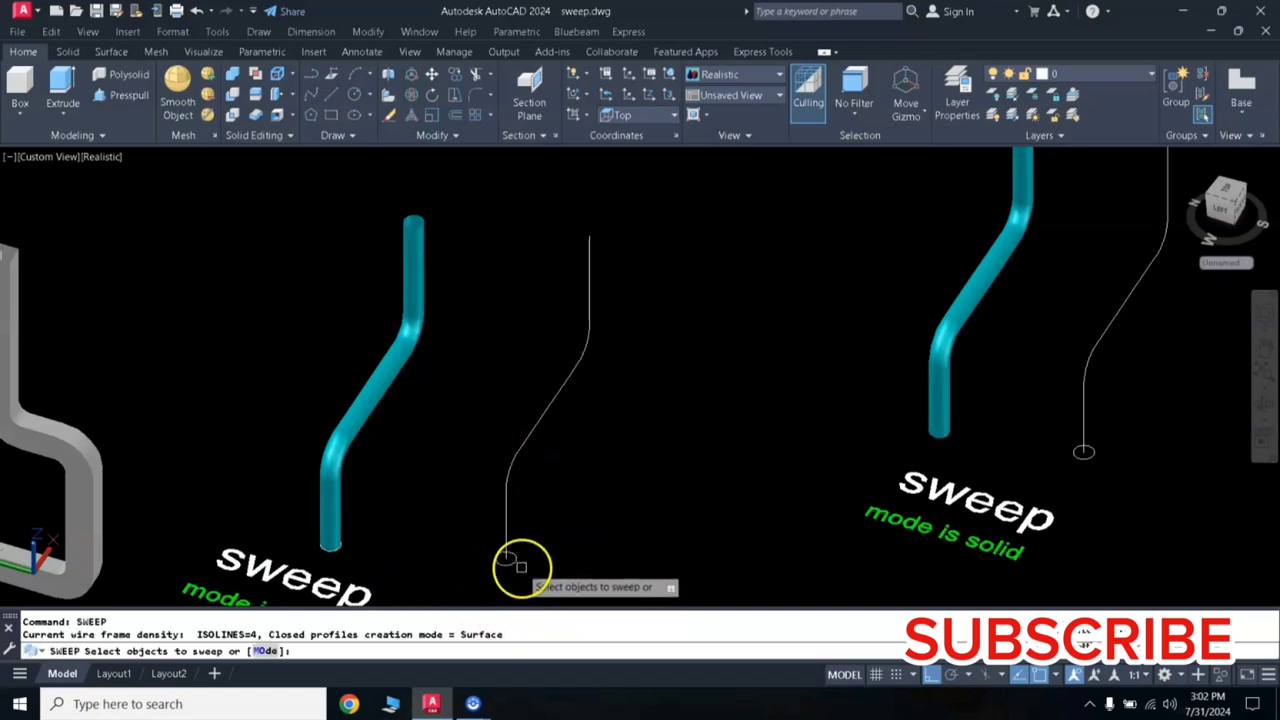
pyautogui.click(507, 558)
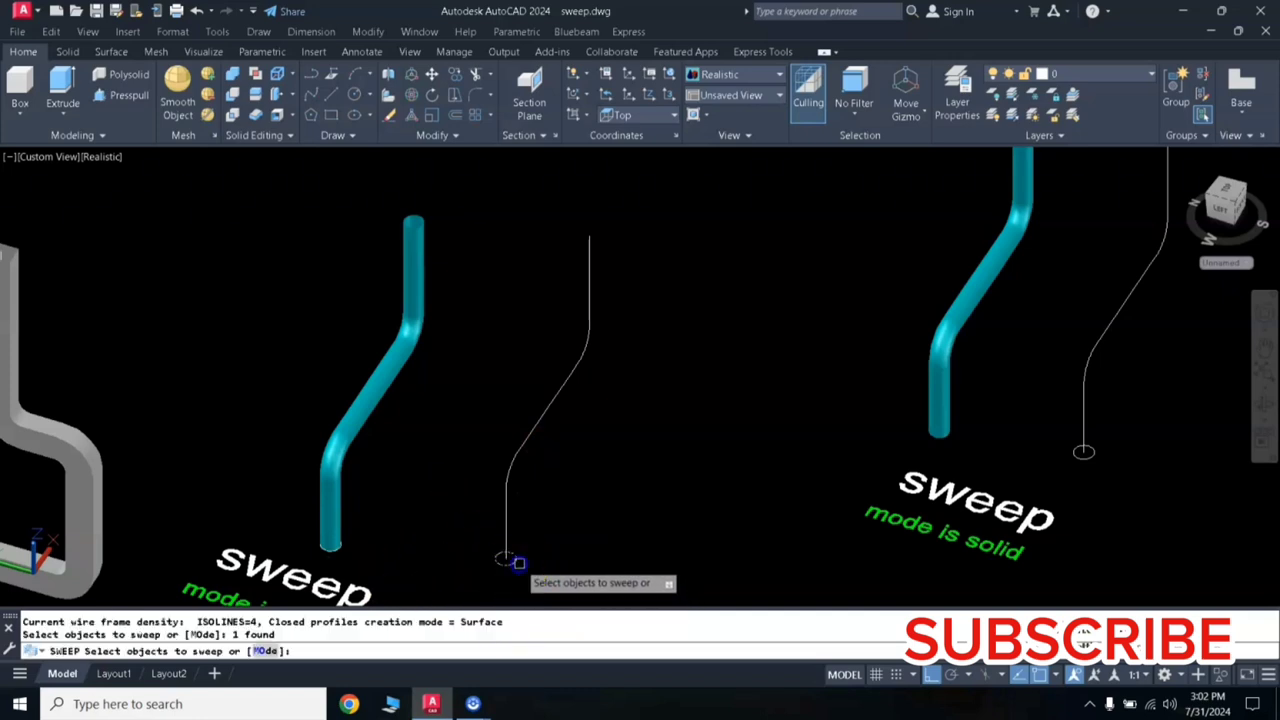
pyautogui.click(263, 651)
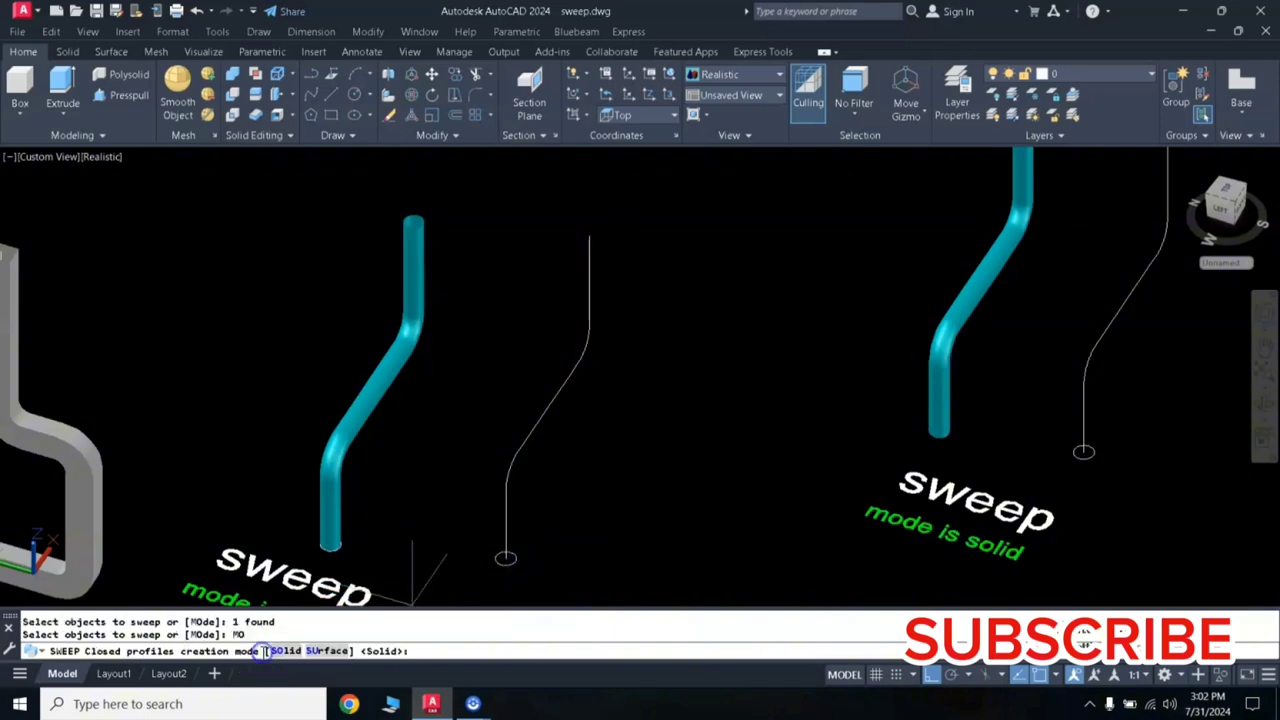
pyautogui.click(330, 651)
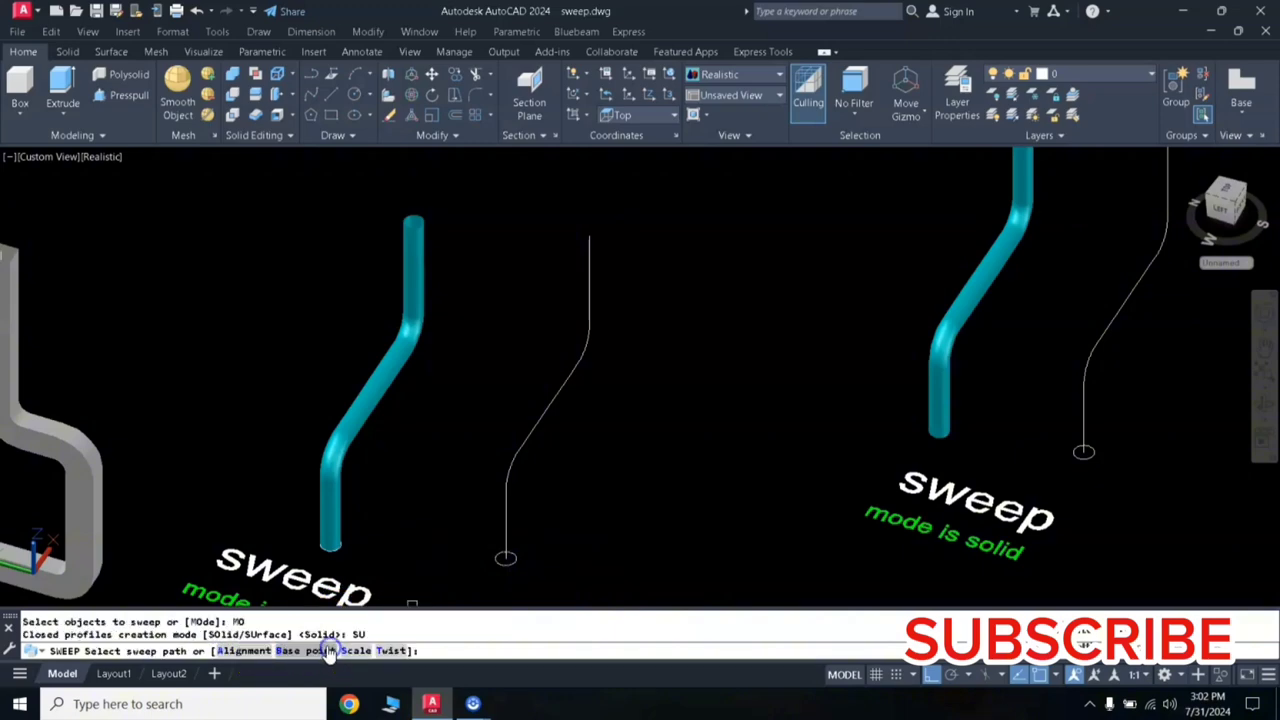
pyautogui.click(505, 503)
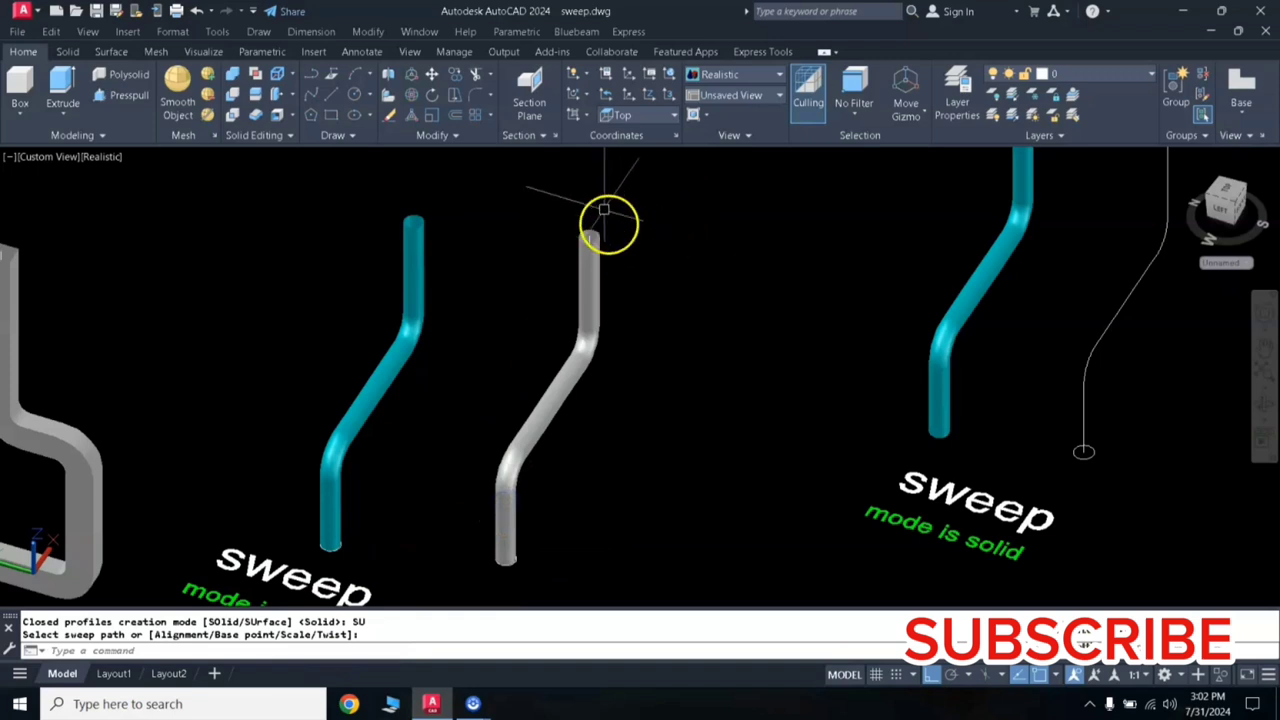
# Pan across the tubes and begin sweeping the circle beside 'mode is solid'
pyautogui.scroll(-3, 640, 300)
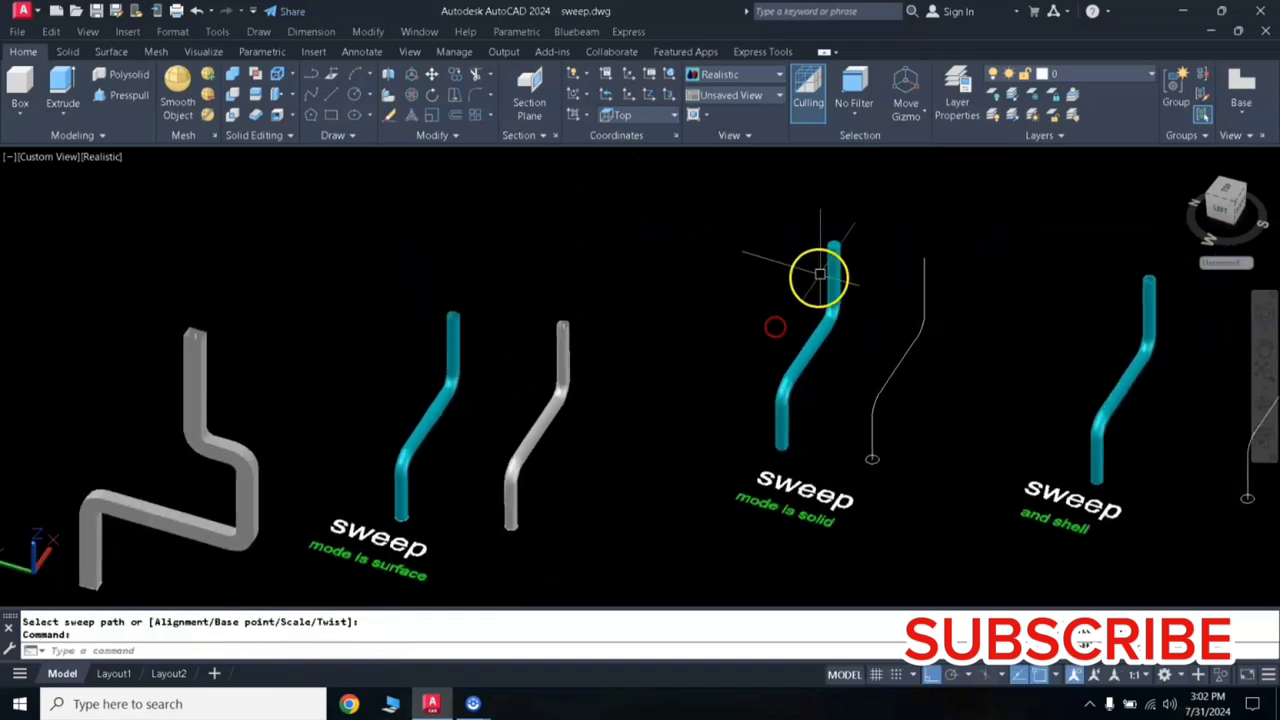
pyautogui.scroll(1, 548, 317)
pyautogui.scroll(2, 548, 318)
pyautogui.scroll(2, 549, 320)
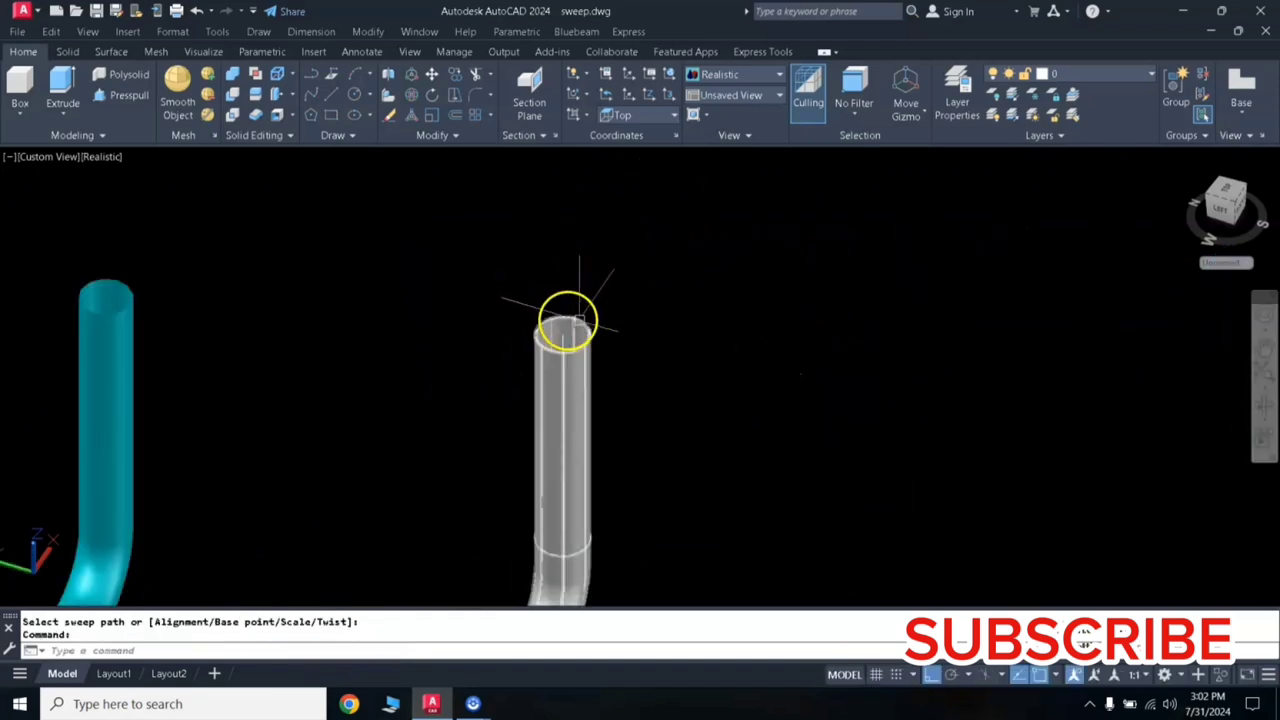
pyautogui.scroll(1, 550, 335)
pyautogui.scroll(-3, 550, 340)
pyautogui.moveTo(980, 286); pyautogui.dragTo(649, 286, button='middle')
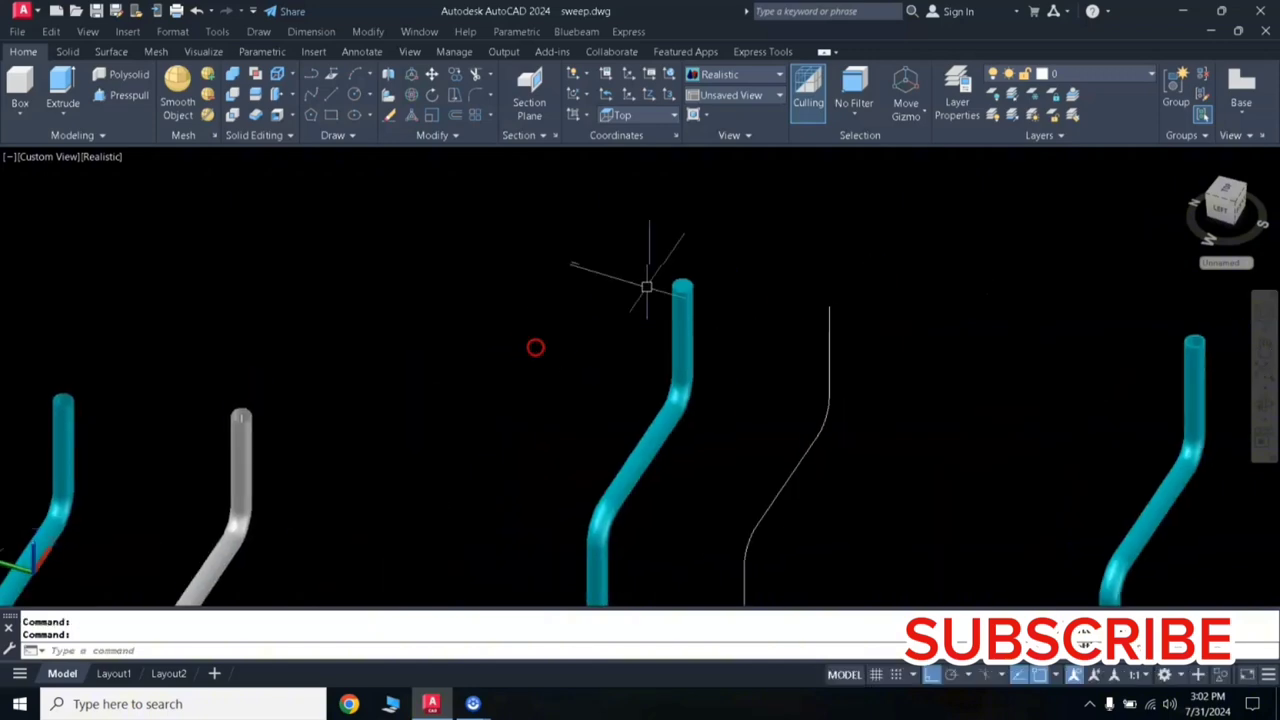
pyautogui.scroll(3, 671, 274)
pyautogui.scroll(2, 684, 277)
pyautogui.scroll(-4, 674, 337)
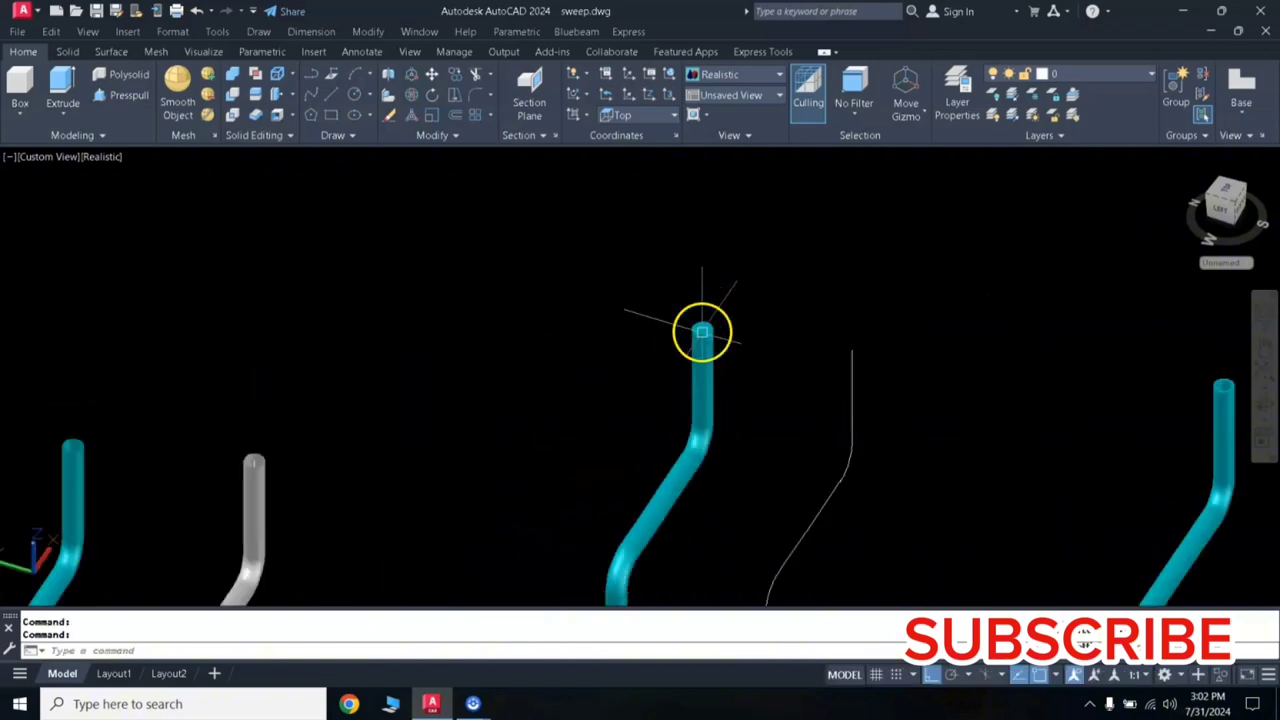
pyautogui.scroll(-2, 753, 358)
pyautogui.scroll(2, 646, 475)
pyautogui.write('SWEEP')
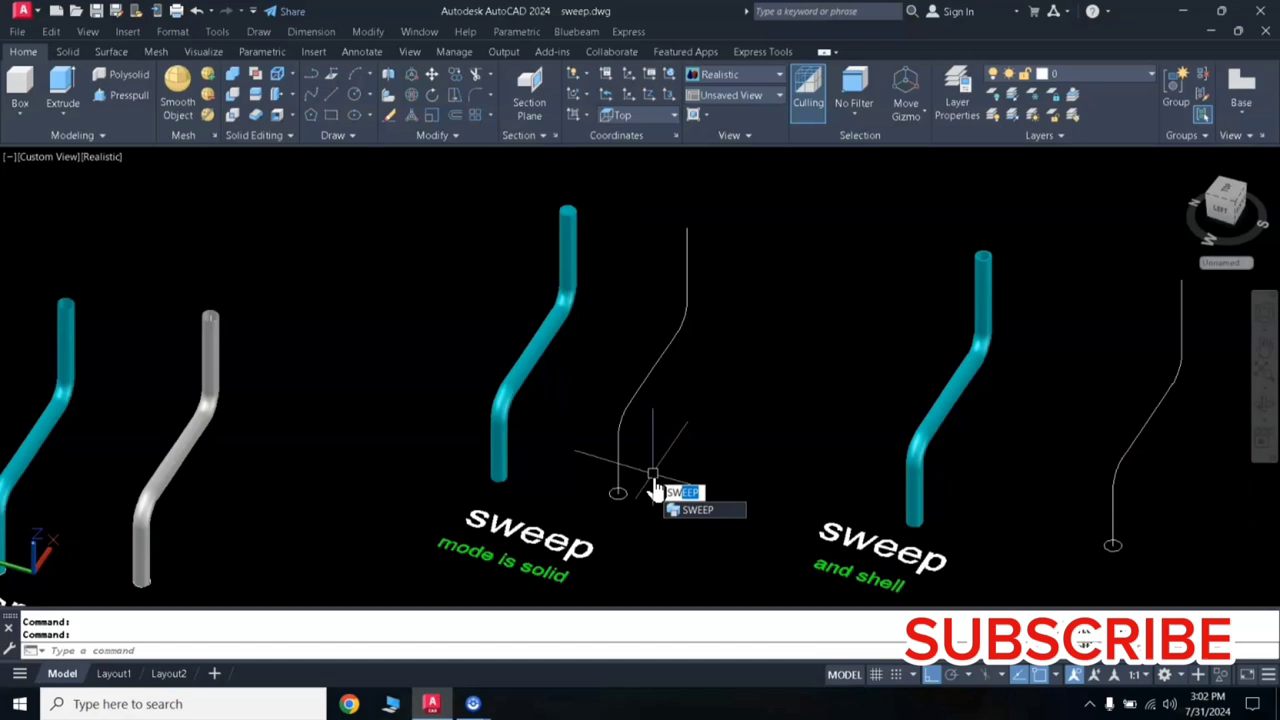
pyautogui.press('Return')
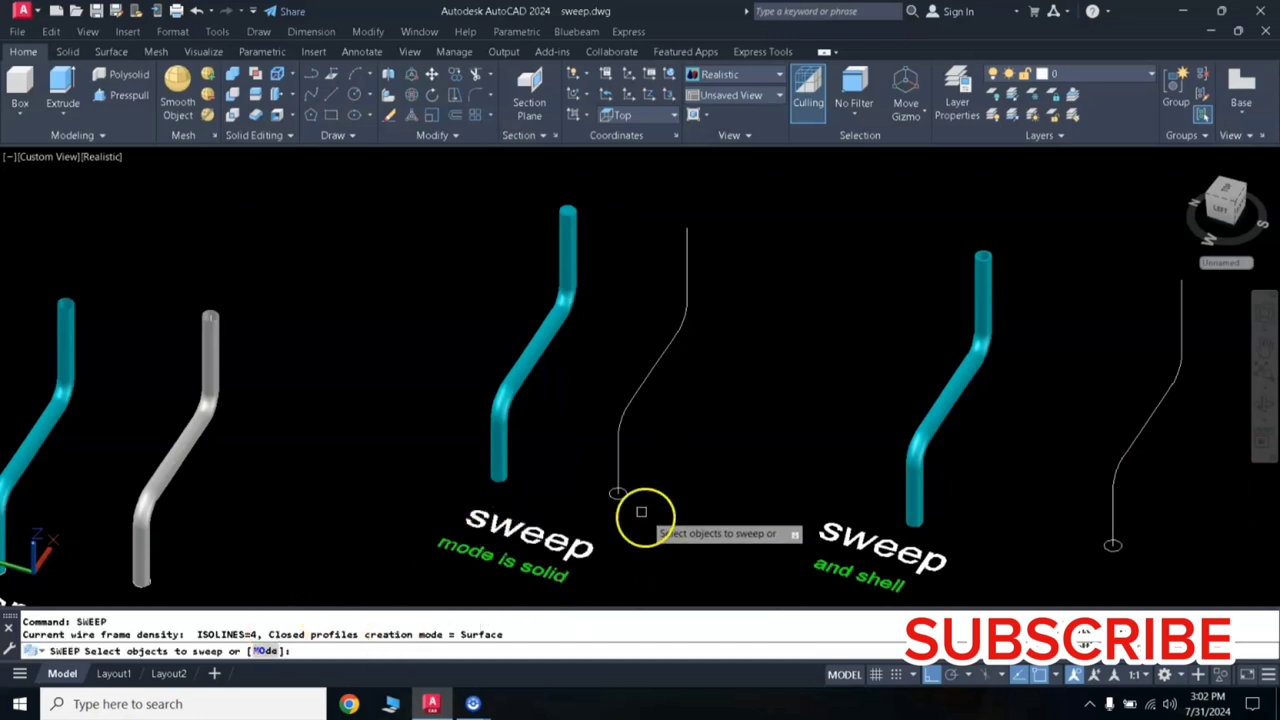
pyautogui.click(619, 495)
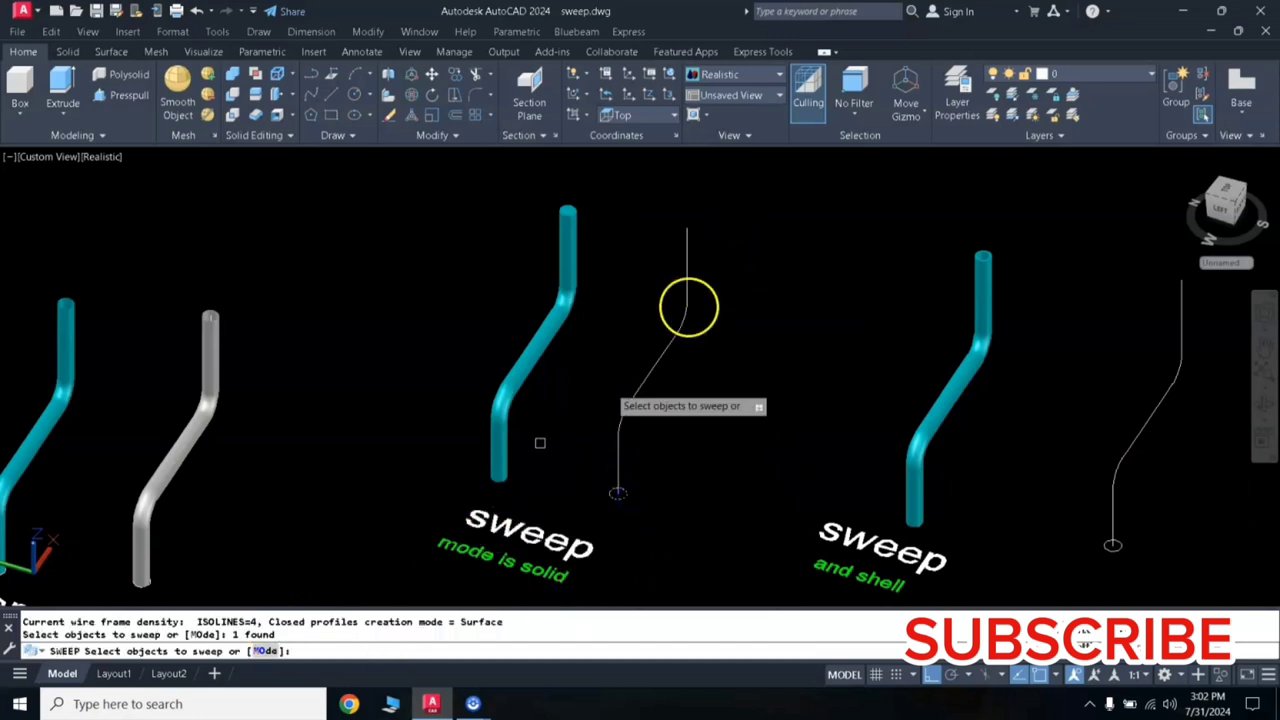
# Sweep the 'mode is solid' circle along its path as a solid
pyautogui.click(263, 651)
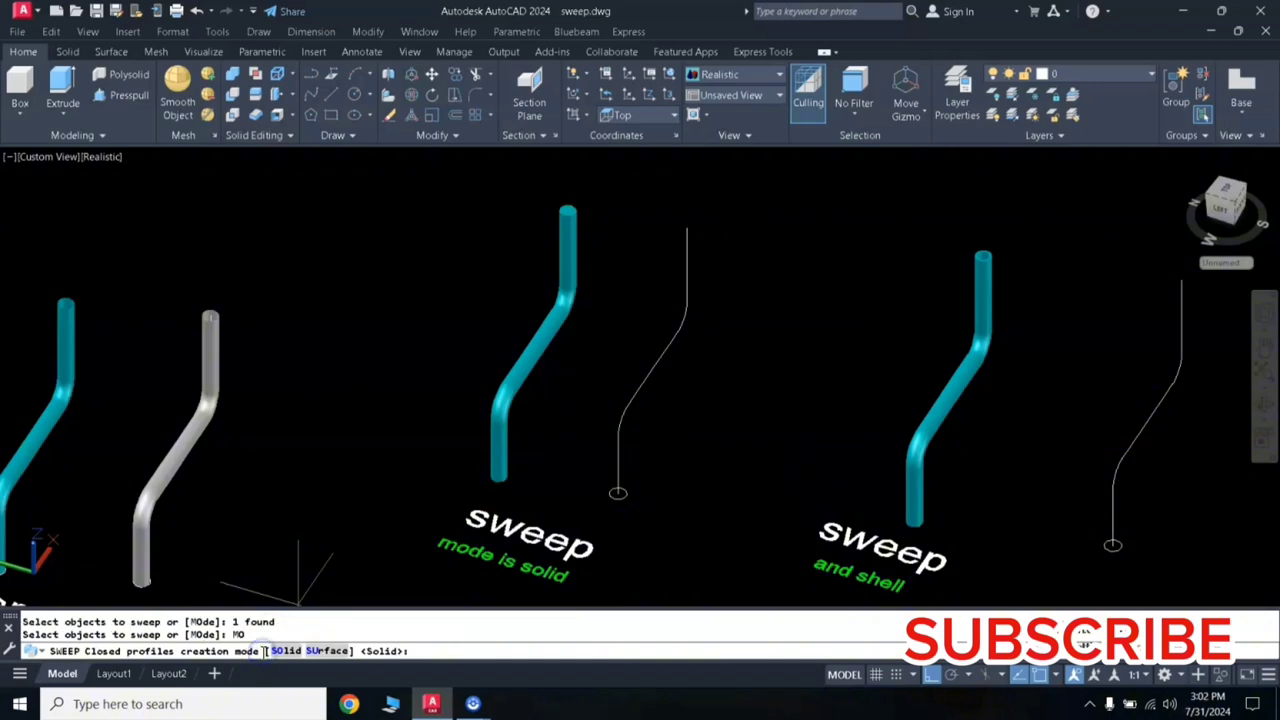
pyautogui.click(287, 651)
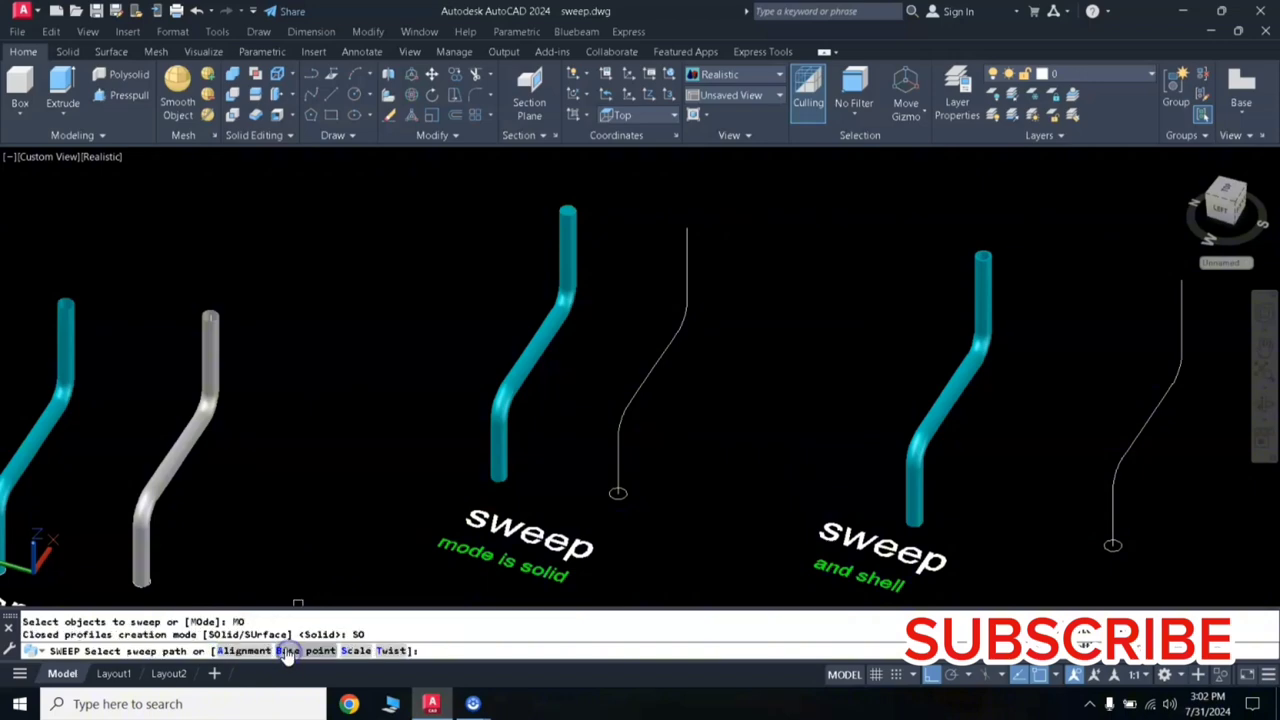
pyautogui.click(617, 461)
# Sweep the 'and shell' circle along its path in solid mode
pyautogui.scroll(3, 686, 209)
pyautogui.scroll(3, 692, 221)
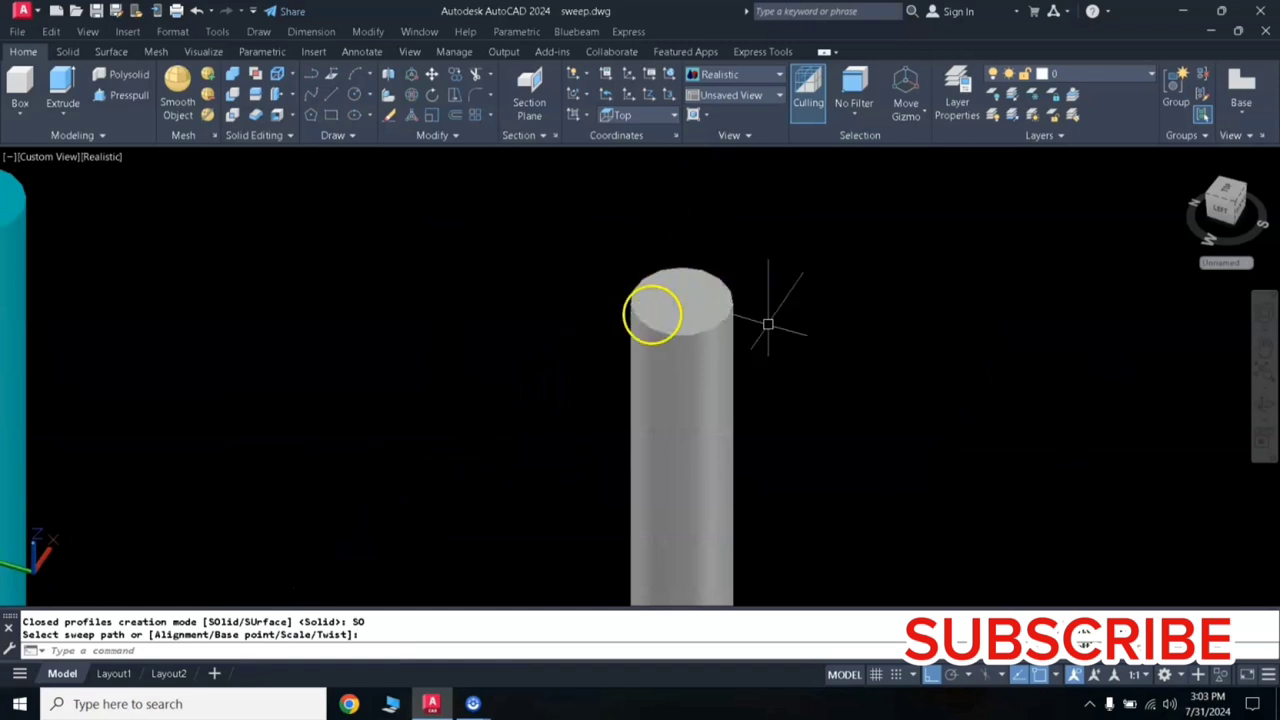
pyautogui.scroll(-4, 680, 306)
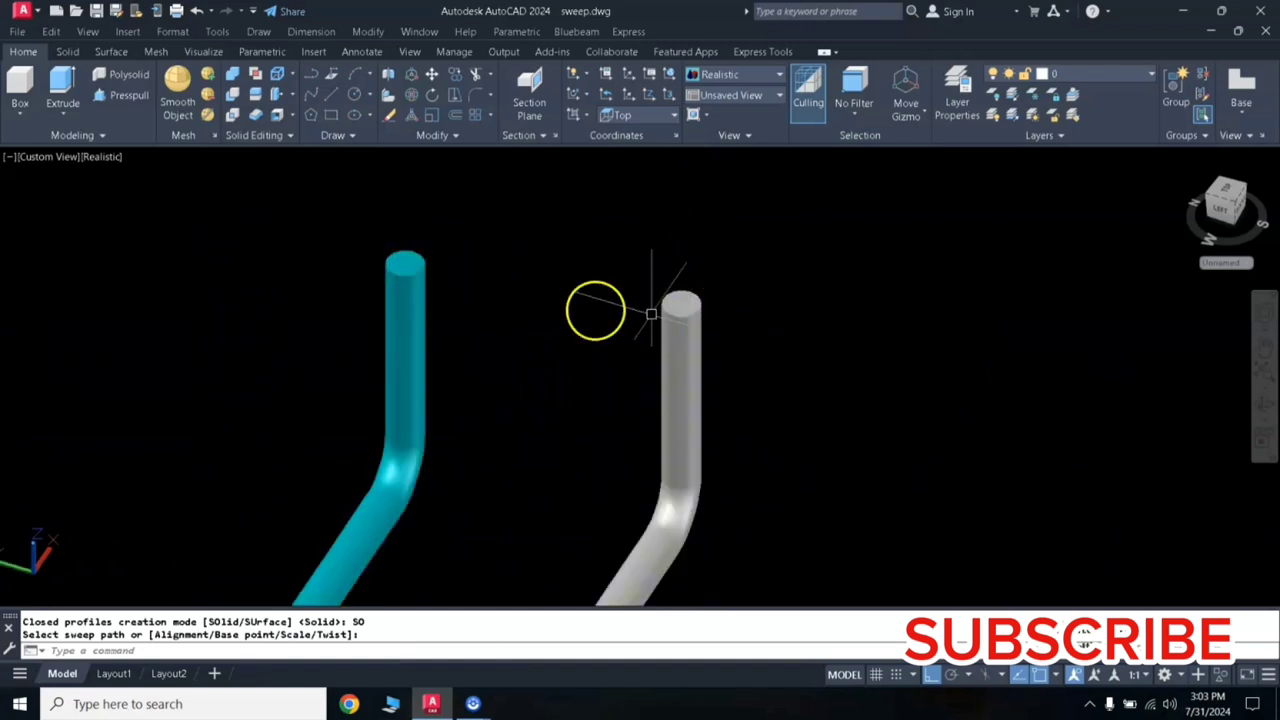
pyautogui.scroll(-4, 681, 310)
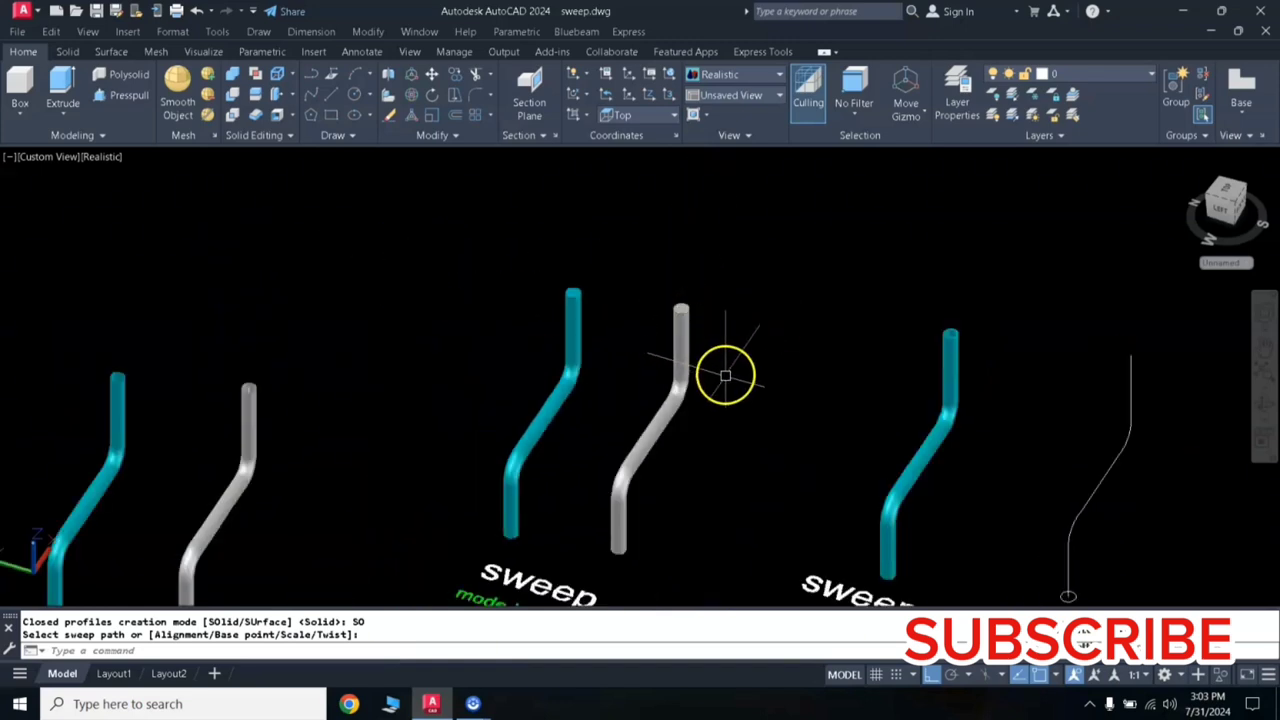
pyautogui.click(766, 371)
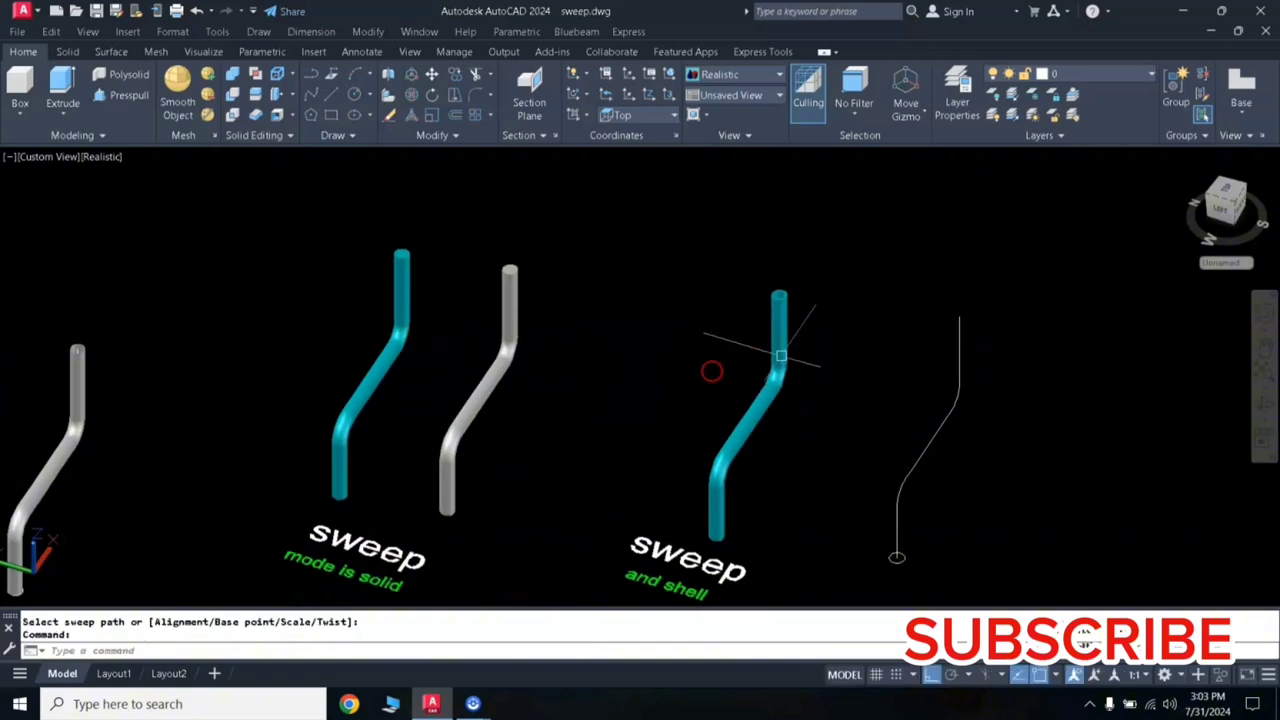
pyautogui.scroll(5, 775, 298)
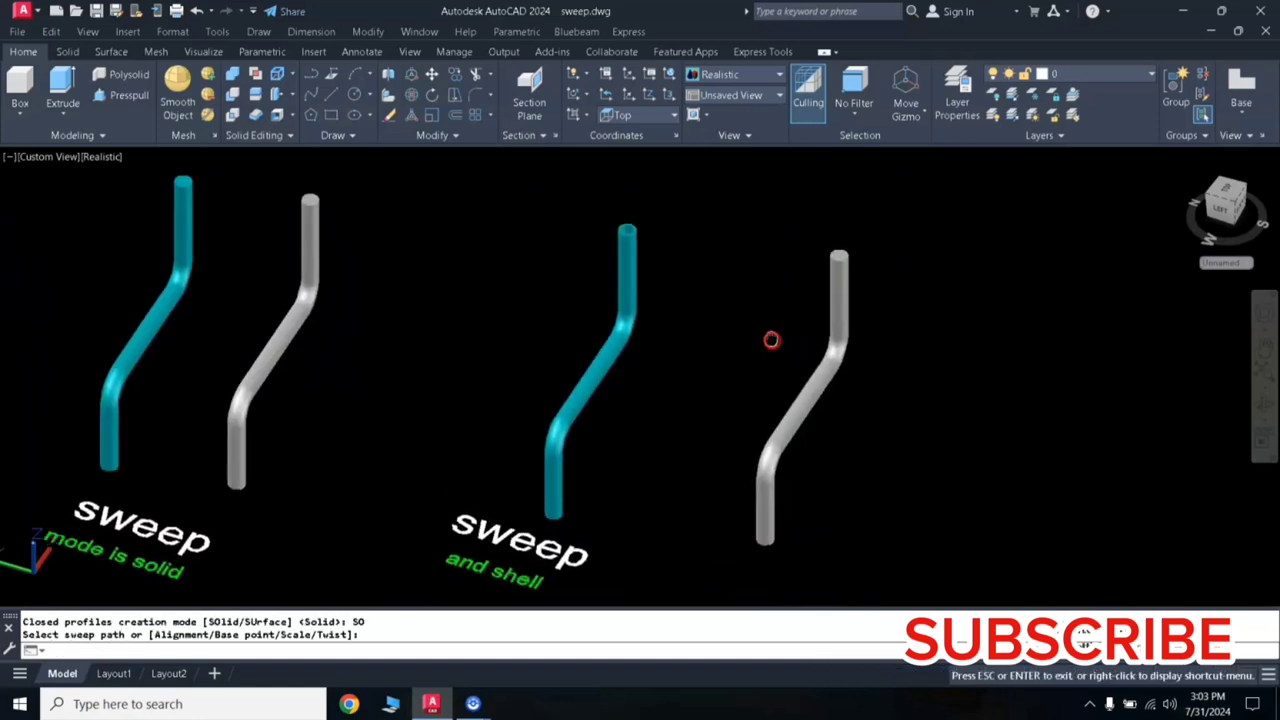
pyautogui.click(622, 248)
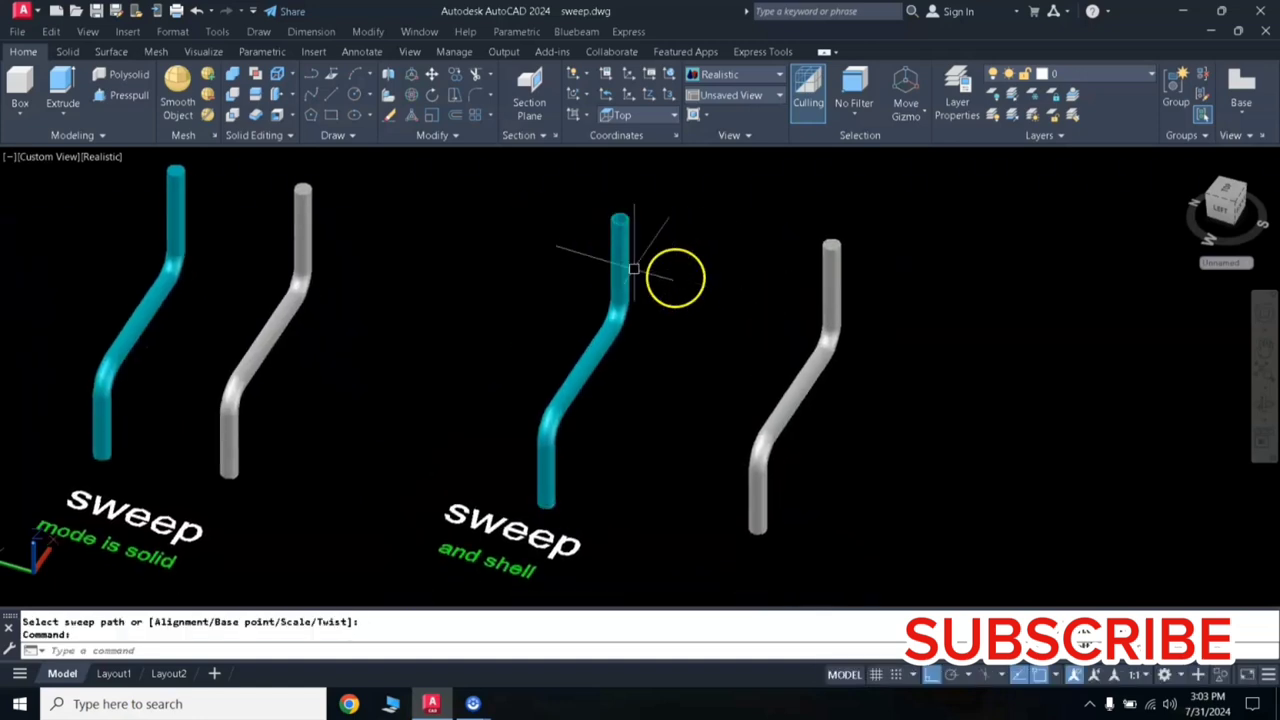
# Start a SOLIDEDIT Shell on the right grey tube and remove its end face
pyautogui.click(278, 118)
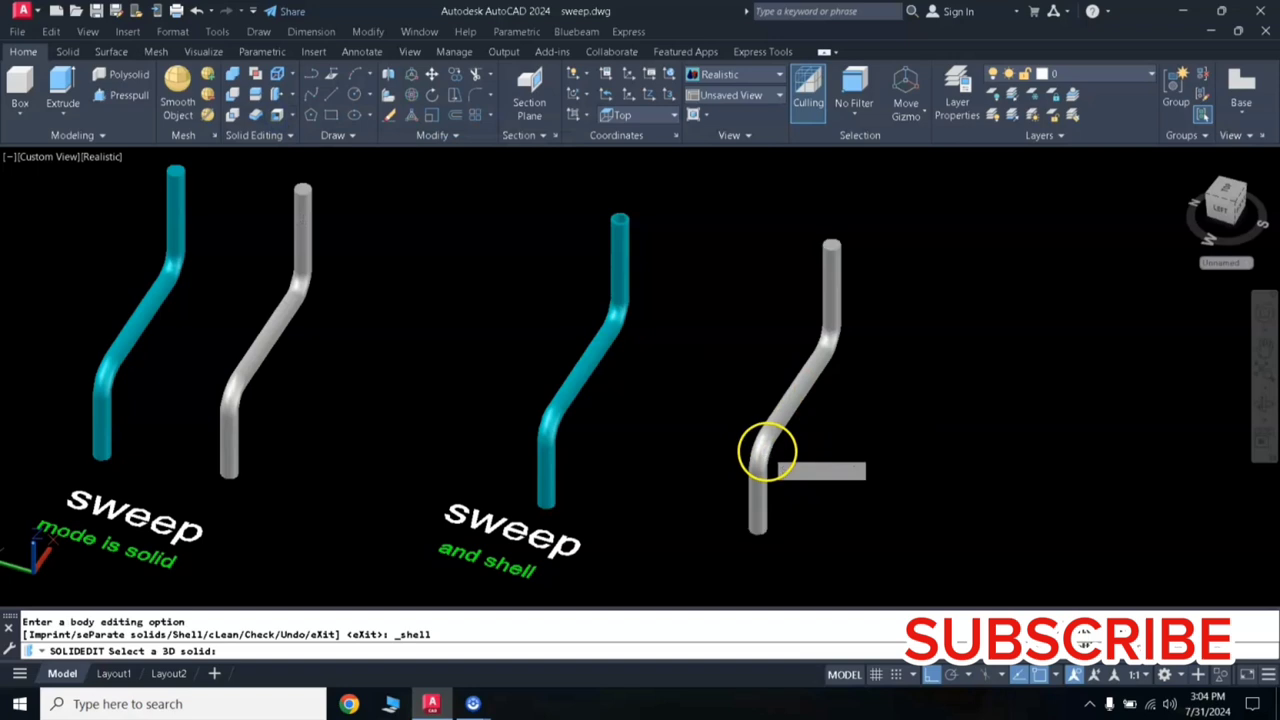
pyautogui.click(767, 453)
pyautogui.moveTo(766, 457); pyautogui.dragTo(571, 508, button='middle')
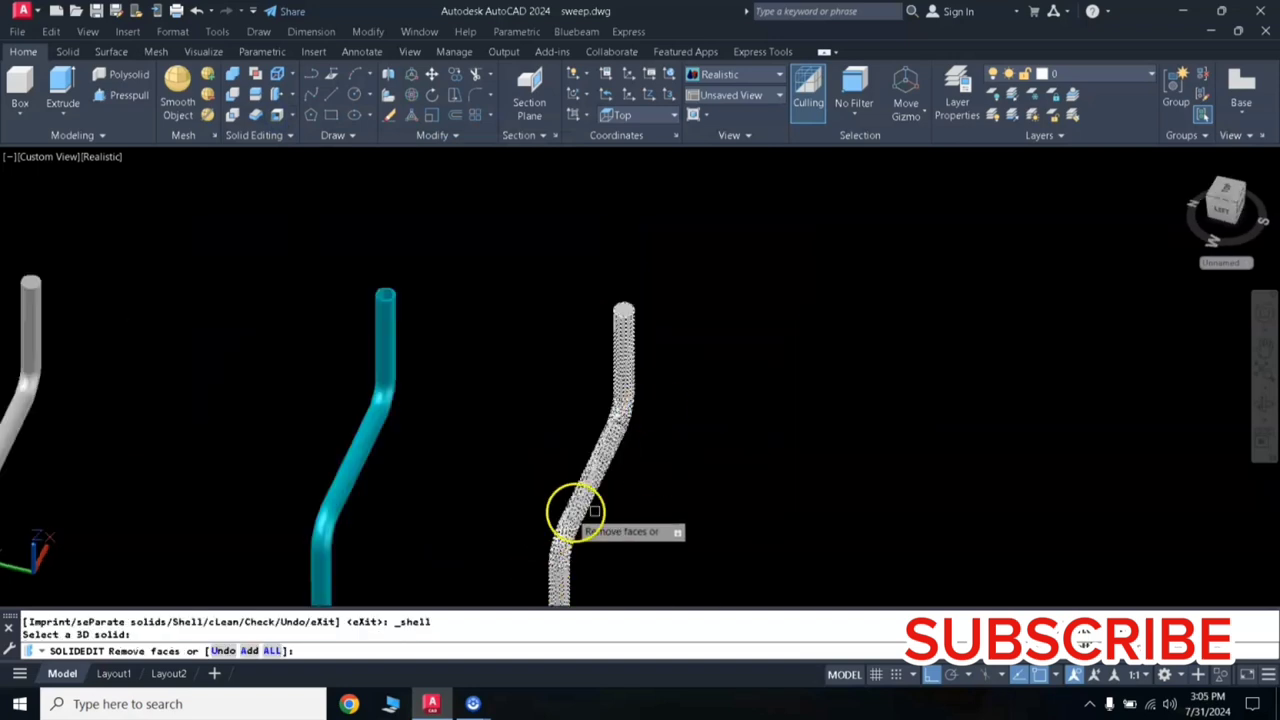
pyautogui.click(1264, 405)
pyautogui.moveTo(777, 523)
pyautogui.mouseDown()
pyautogui.moveTo(620, 496)
pyautogui.moveTo(562, 383)
pyautogui.mouseUp()
pyautogui.press('Escape')
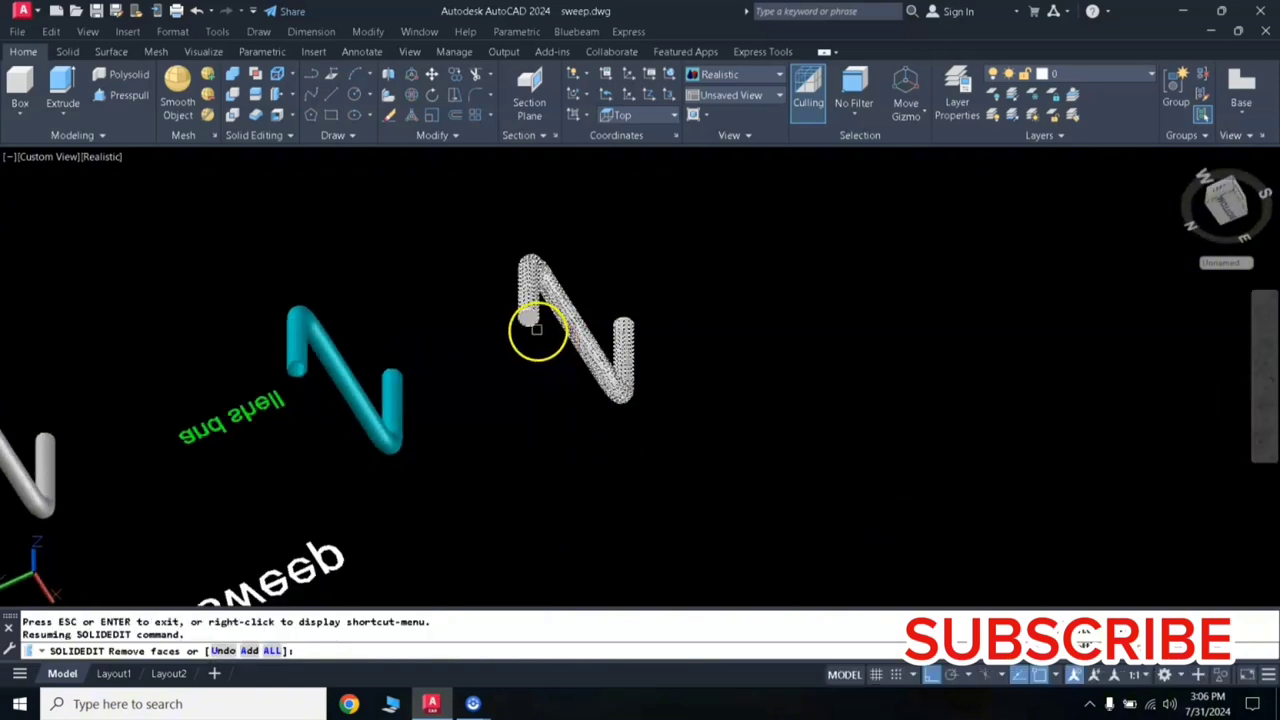
pyautogui.click(528, 318)
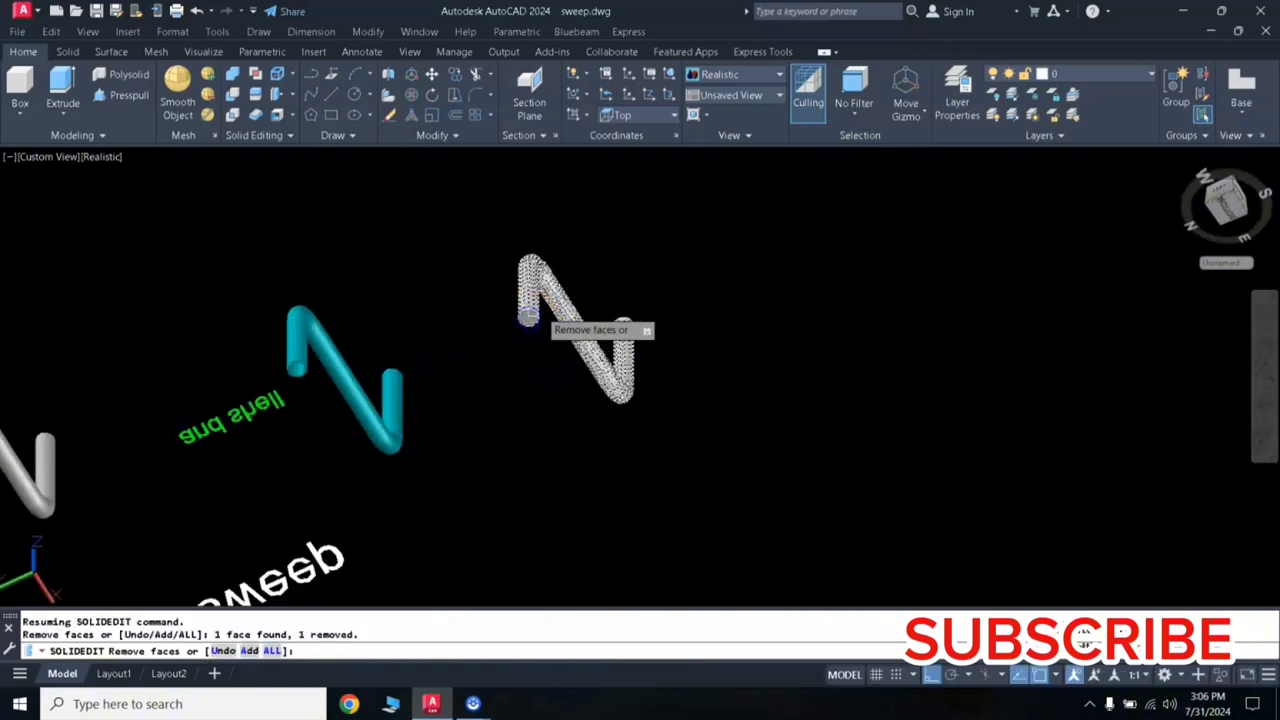
# Remove the pipe's top face and shell it with a .02 offset
pyautogui.click(1265, 405)
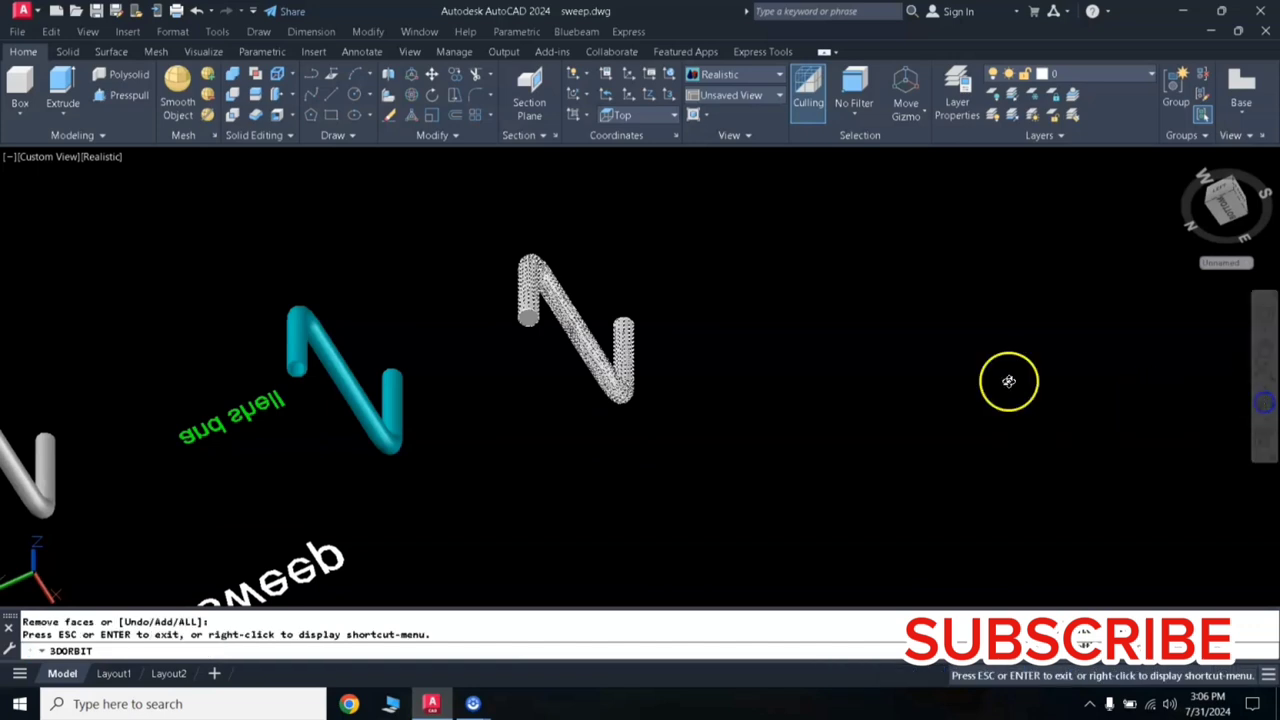
pyautogui.moveTo(609, 299)
pyautogui.mouseDown()
pyautogui.moveTo(582, 408)
pyautogui.moveTo(595, 344)
pyautogui.mouseUp()
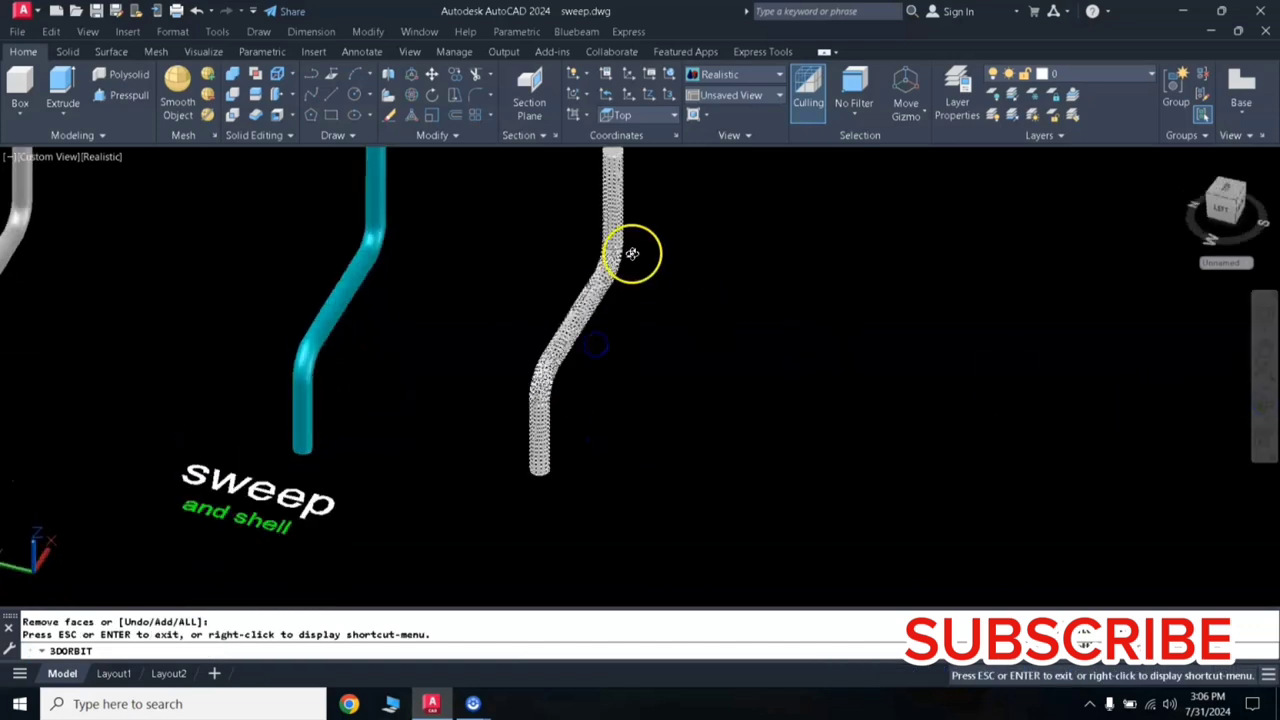
pyautogui.moveTo(632, 253)
pyautogui.mouseDown()
pyautogui.moveTo(649, 380)
pyautogui.moveTo(630, 272)
pyautogui.mouseUp()
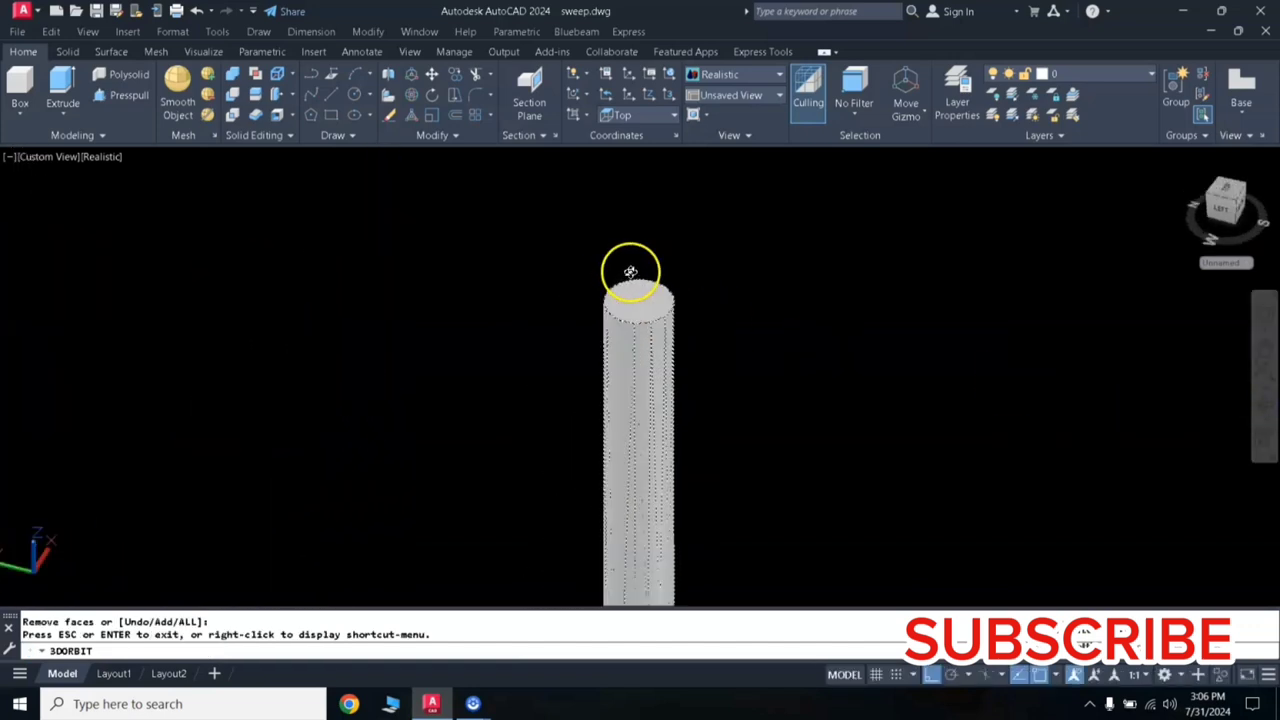
pyautogui.press('Escape')
pyautogui.click(623, 303)
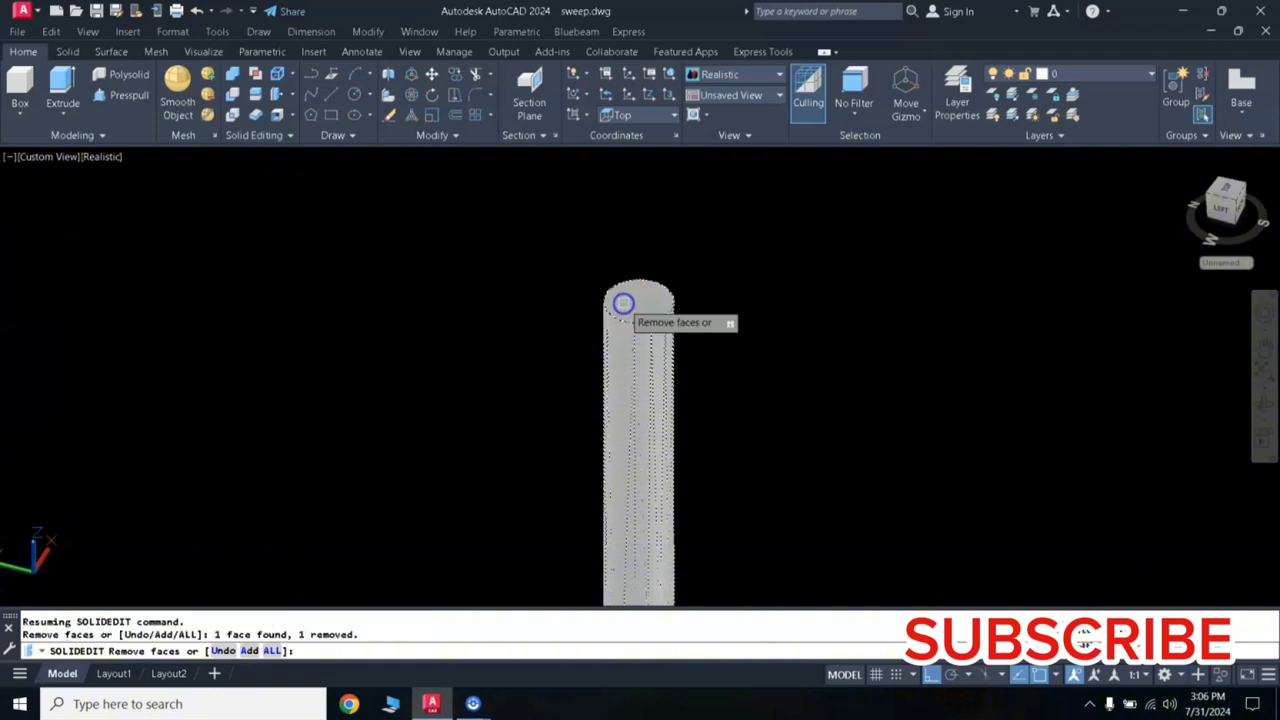
pyautogui.press('Return')
pyautogui.write('.02')
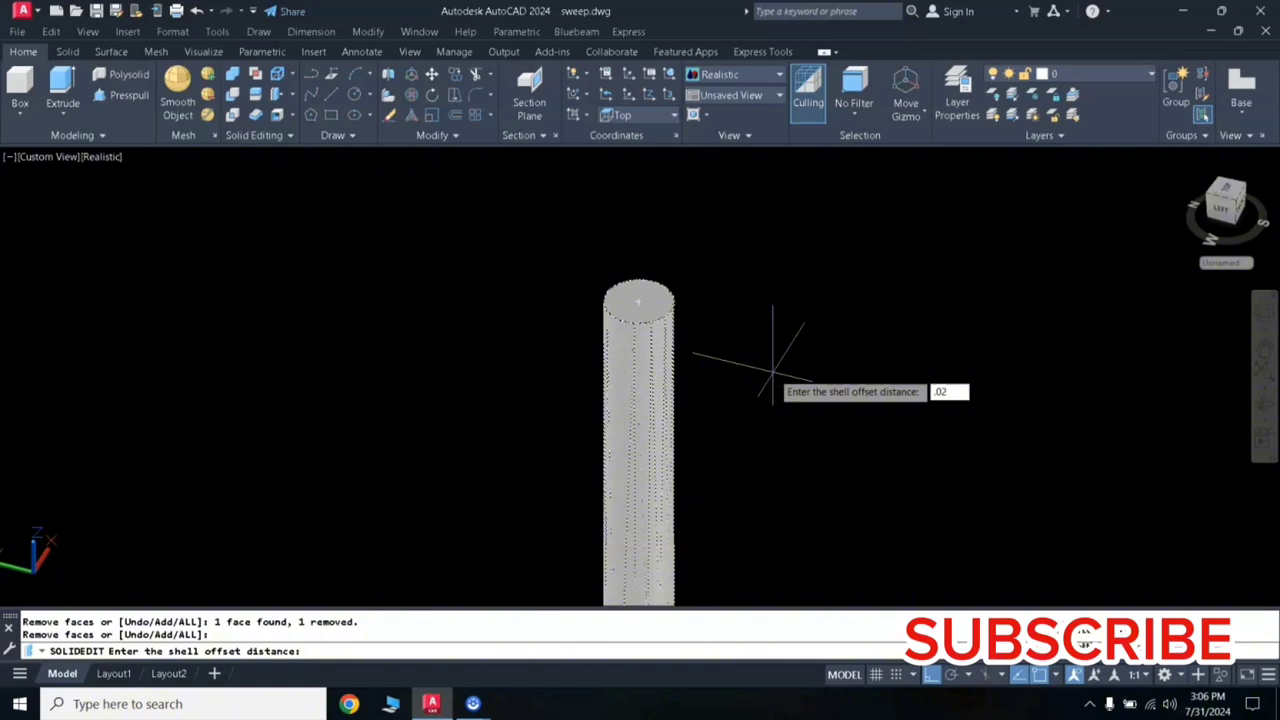
pyautogui.press('Return')
pyautogui.press('Return')
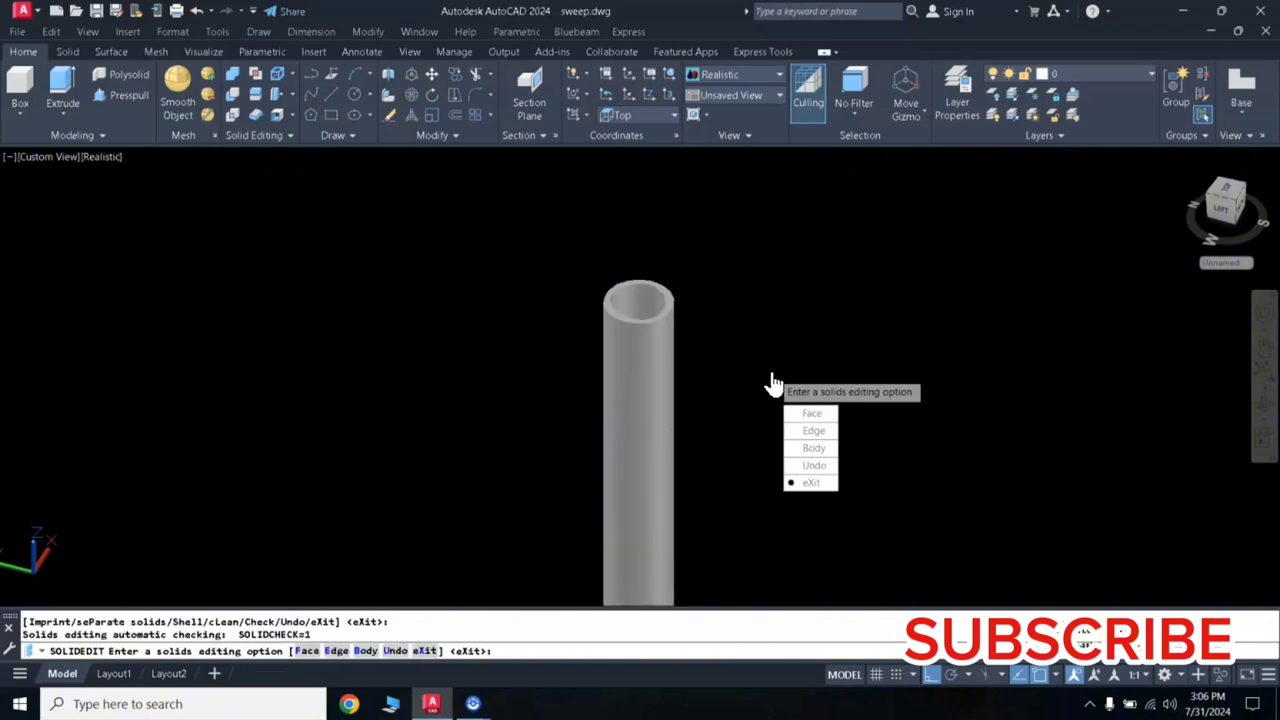
pyautogui.press('Return')
pyautogui.scroll(2, 665, 300)
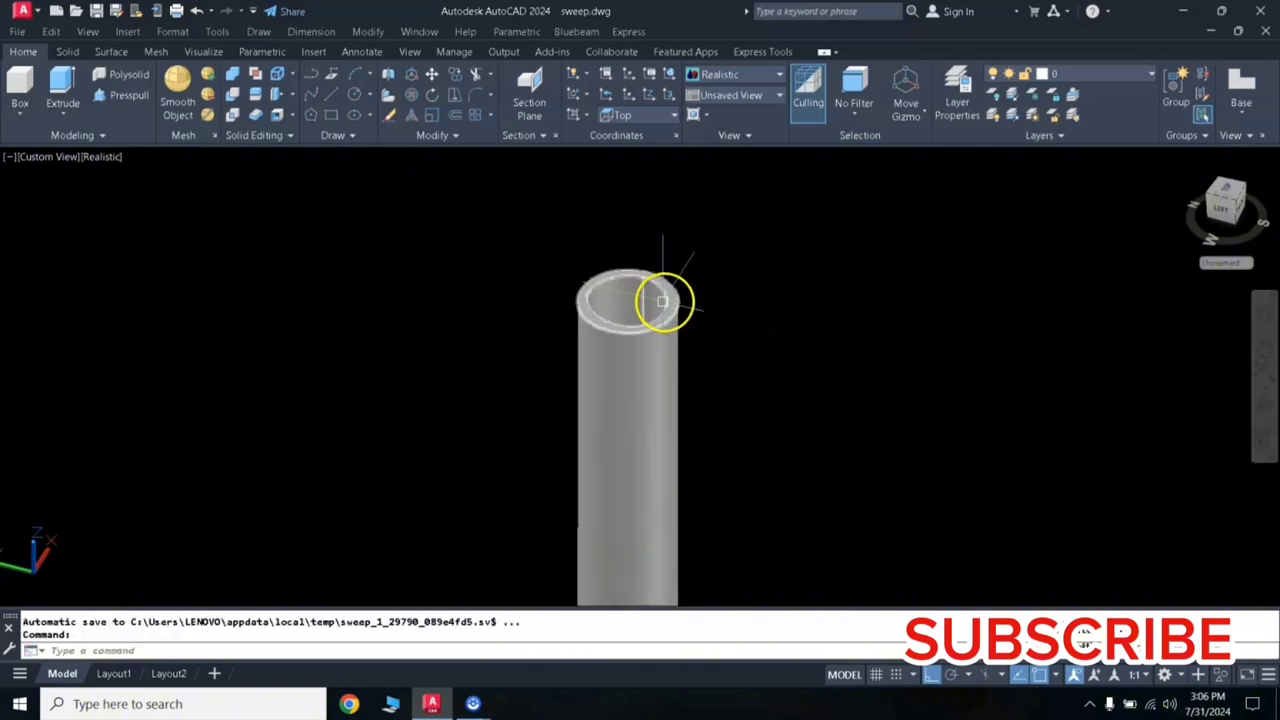
pyautogui.scroll(3, 640, 288)
pyautogui.scroll(2, 640, 288)
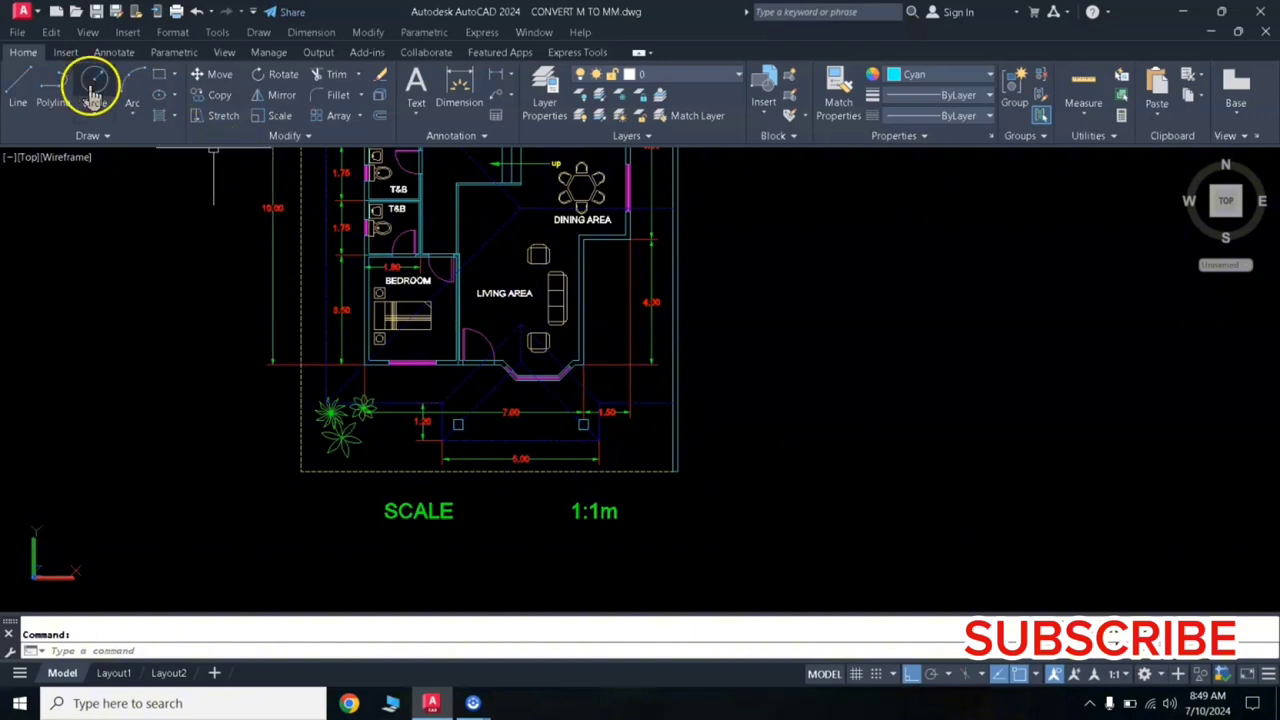
# Show the floor plan in SW Isometric, zoomed in and panned to leave space beside it
pyautogui.click(88, 32)
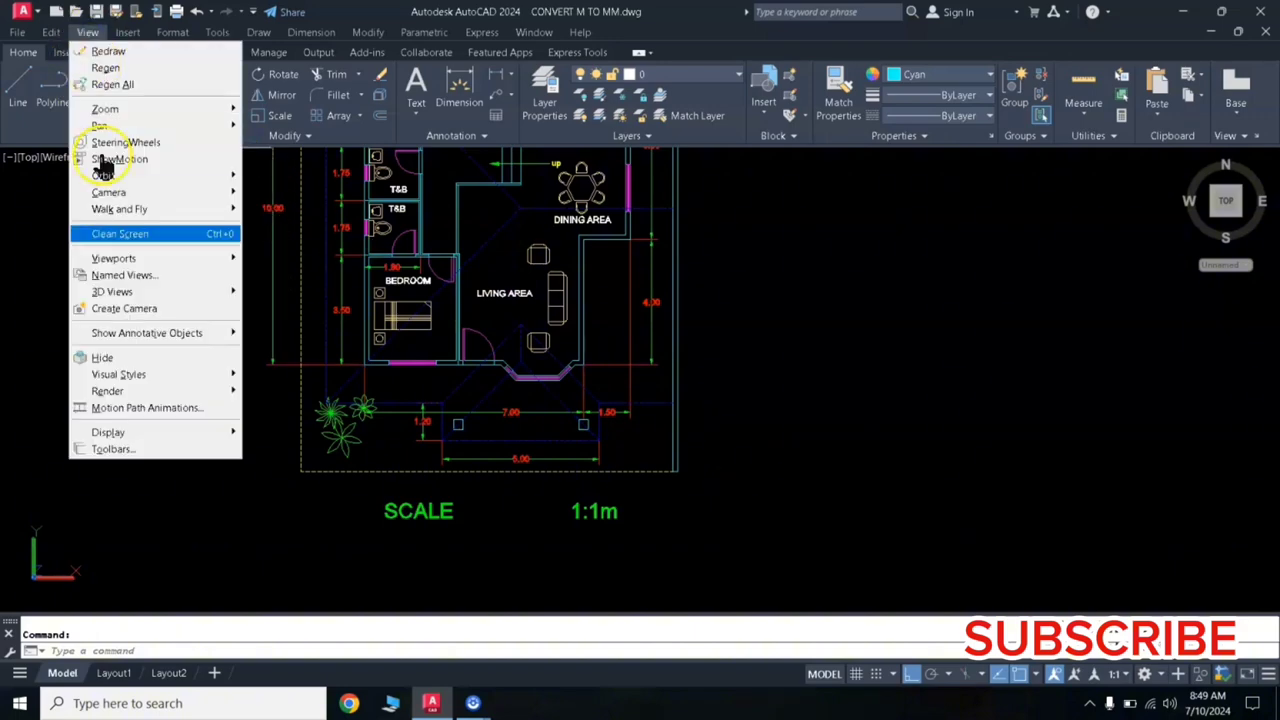
pyautogui.click(118, 292)
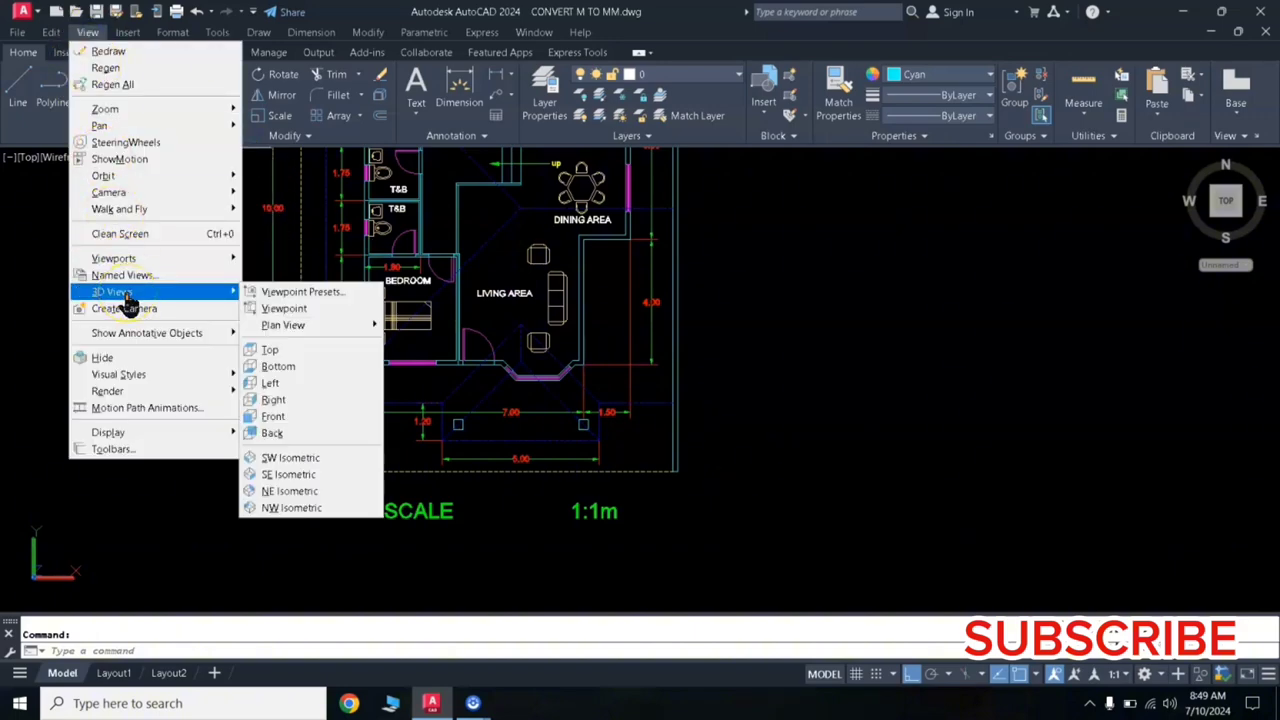
pyautogui.click(320, 458)
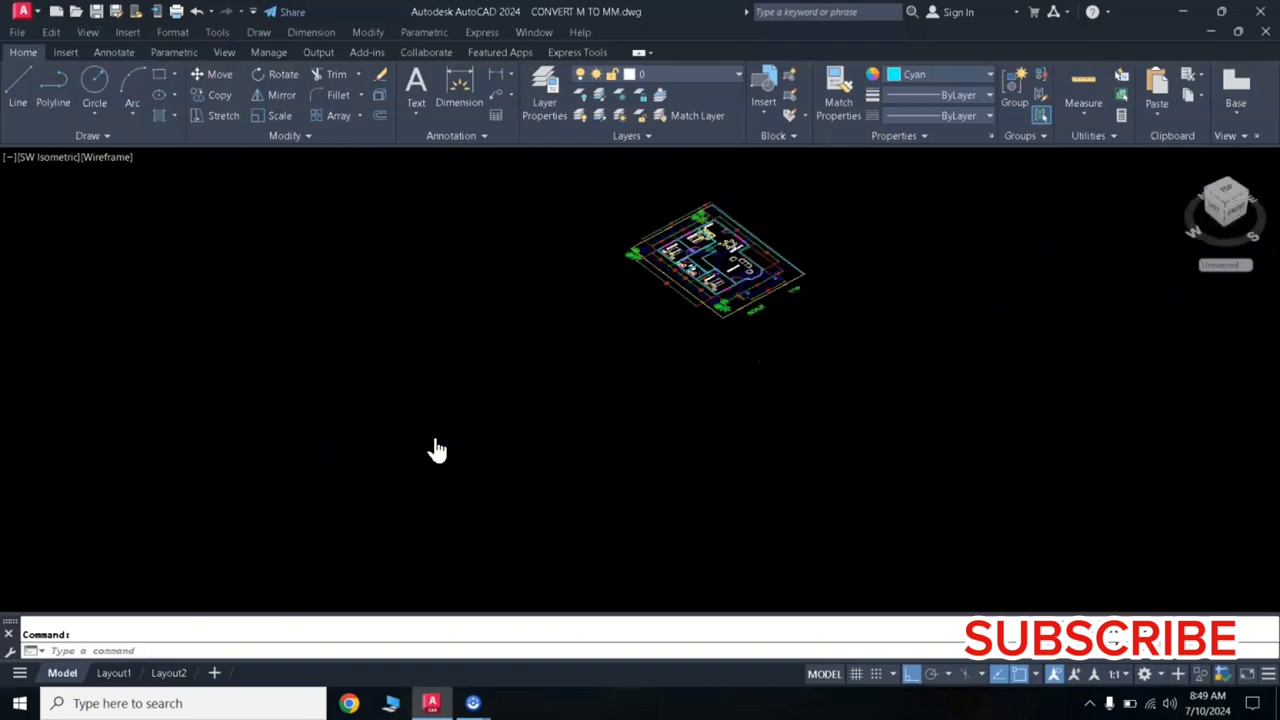
pyautogui.moveTo(890, 258); pyautogui.dragTo(743, 351, button='middle')
pyautogui.scroll(3, 687, 358)
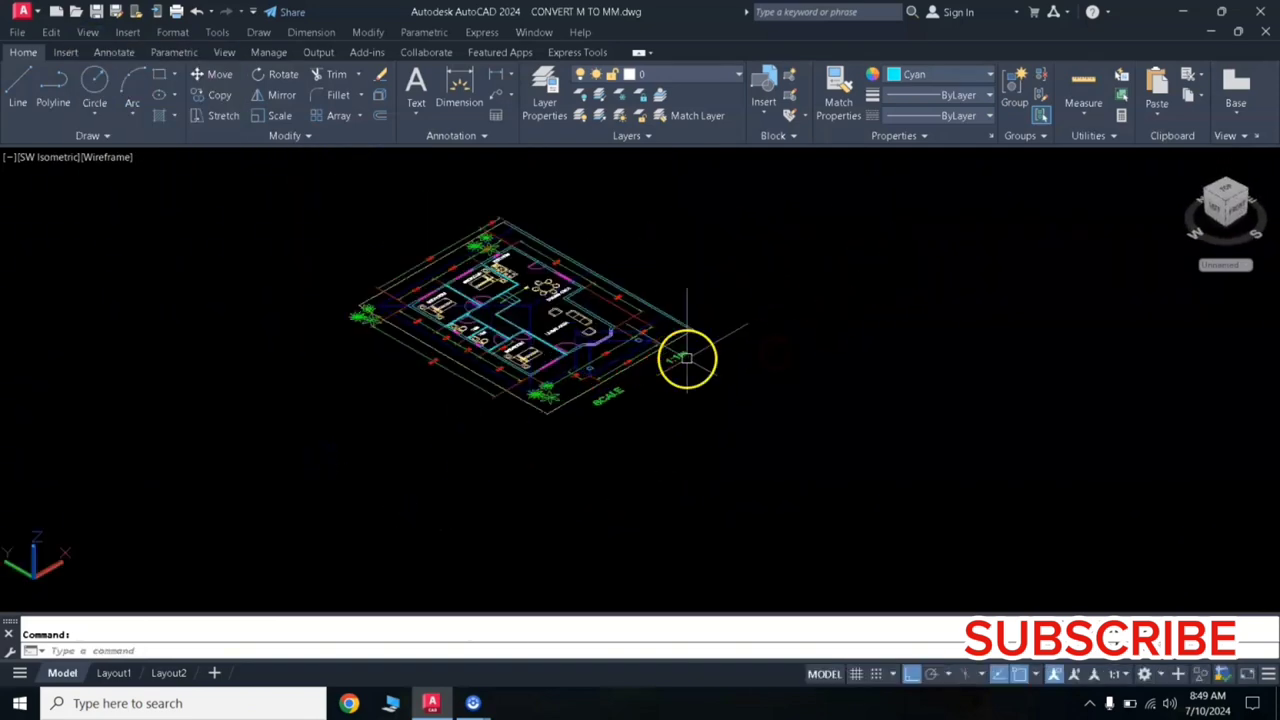
pyautogui.scroll(1, 687, 358)
pyautogui.scroll(1, 689, 349)
pyautogui.scroll(1, 689, 349)
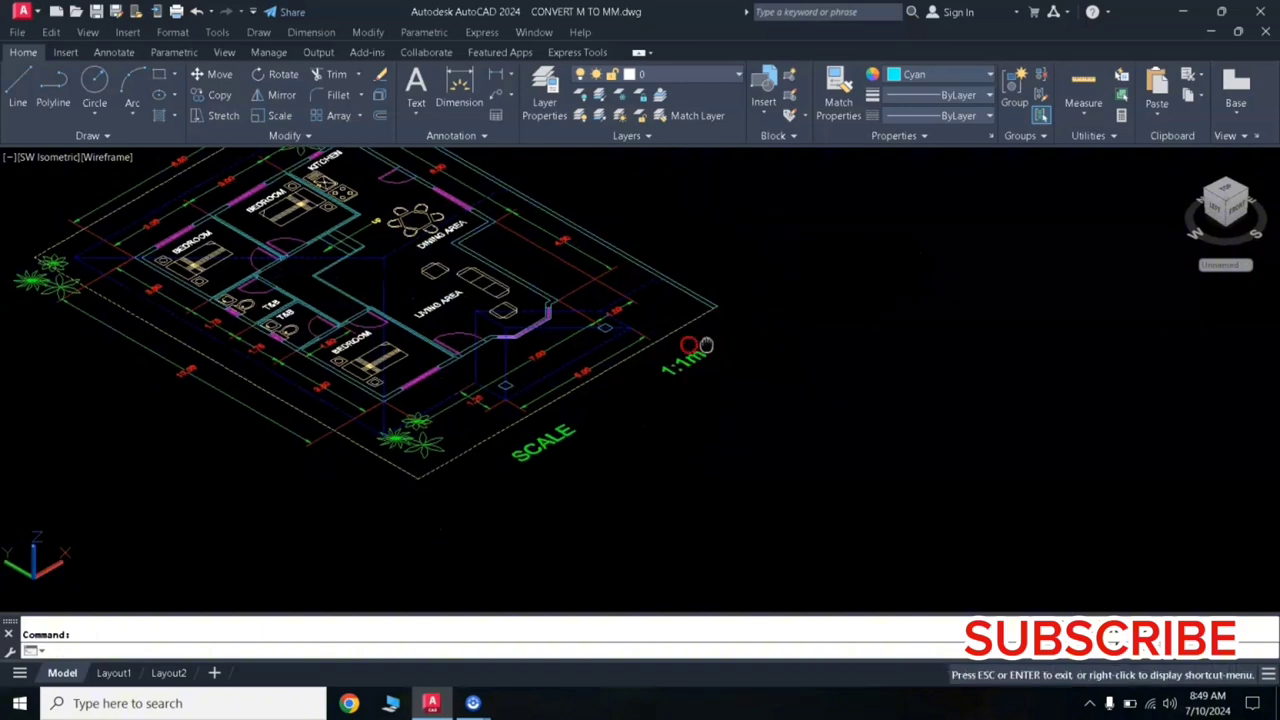
pyautogui.moveTo(706, 343)
pyautogui.mouseDown(button='middle')
pyautogui.moveTo(732, 349)
pyautogui.moveTo(620, 334)
pyautogui.mouseUp(button='middle')
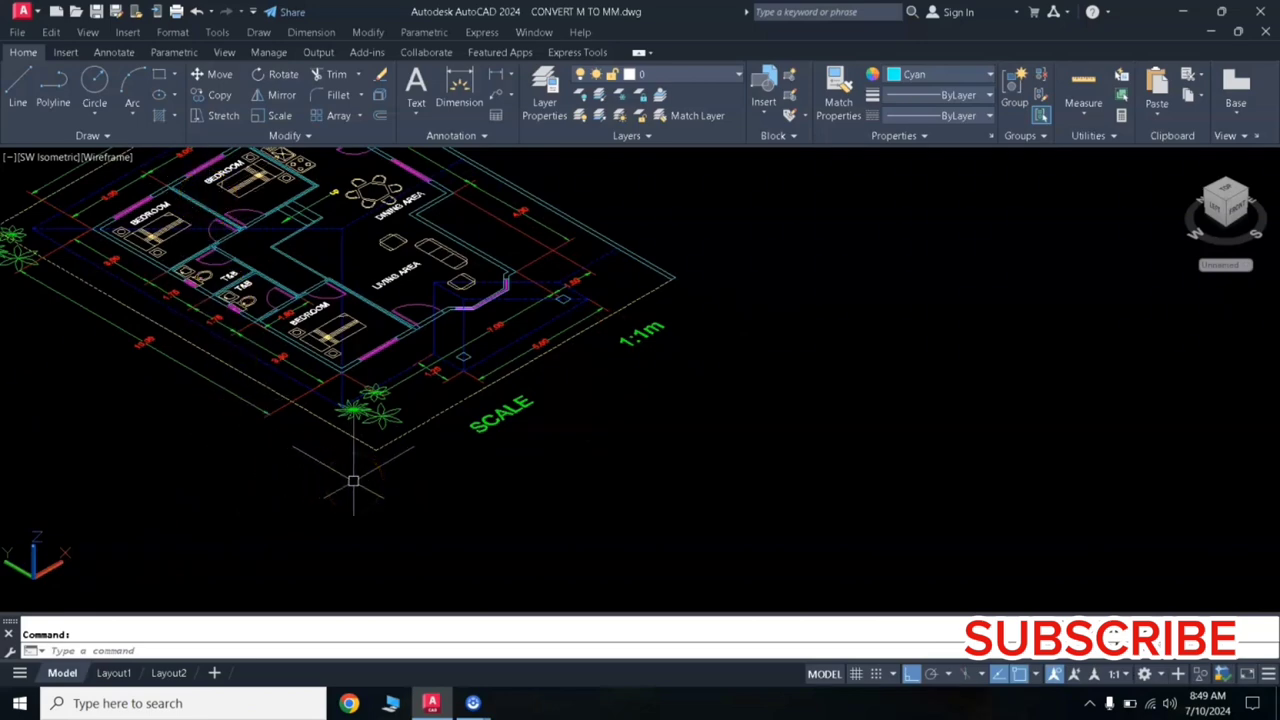
pyautogui.moveTo(737, 434); pyautogui.dragTo(615, 438, button='middle')
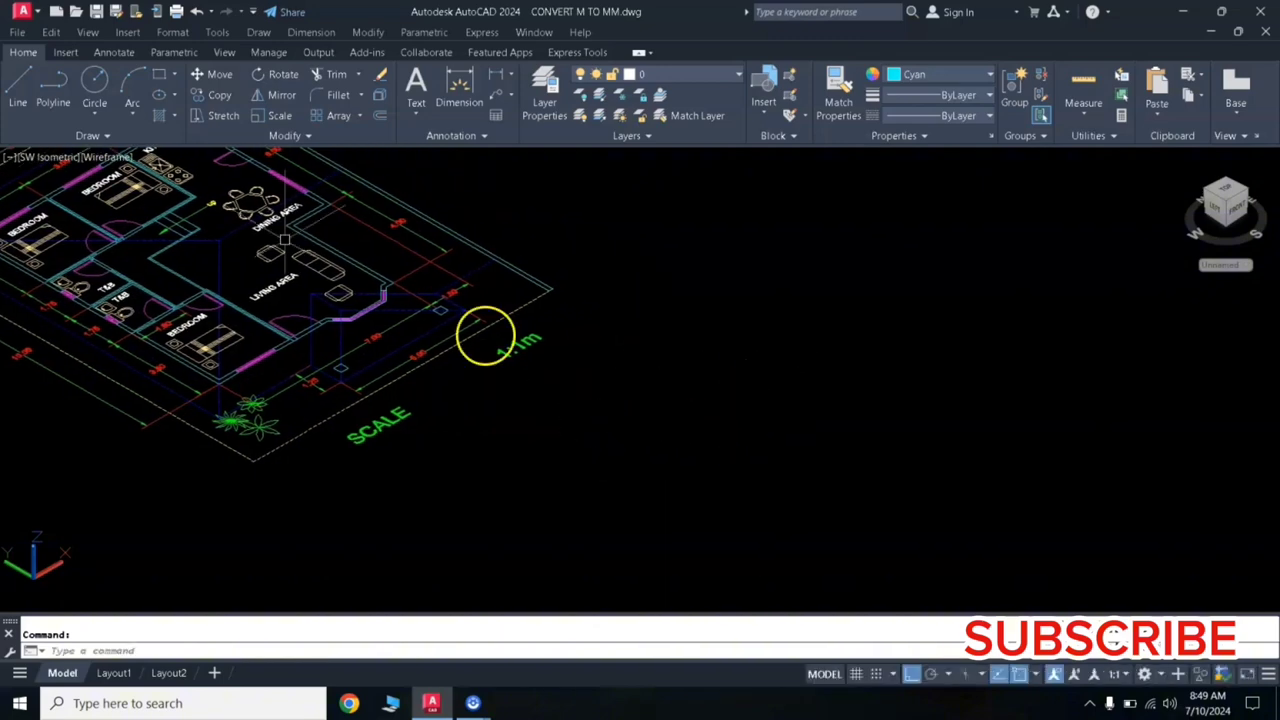
# Draw a long thin rectangle beside the floor plan with REC
pyautogui.write('rec')
pyautogui.press('Return')
pyautogui.click(458, 556)
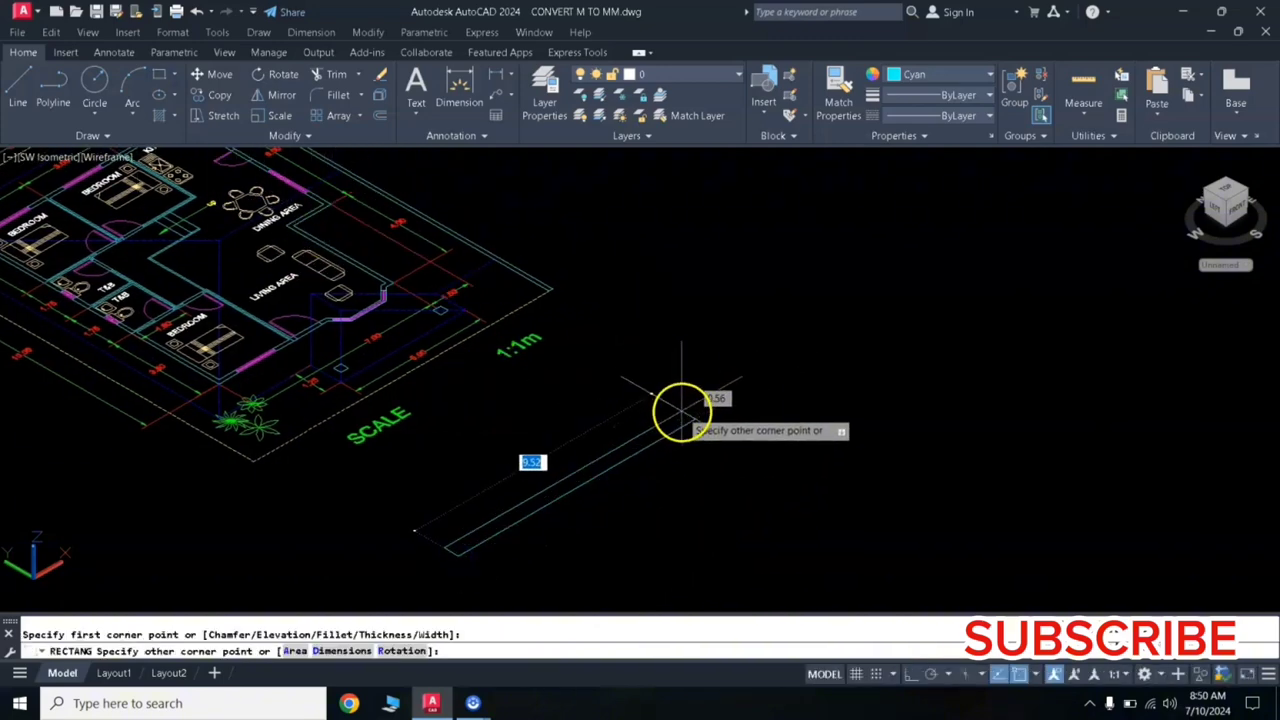
pyautogui.click(684, 413)
pyautogui.write('ext')
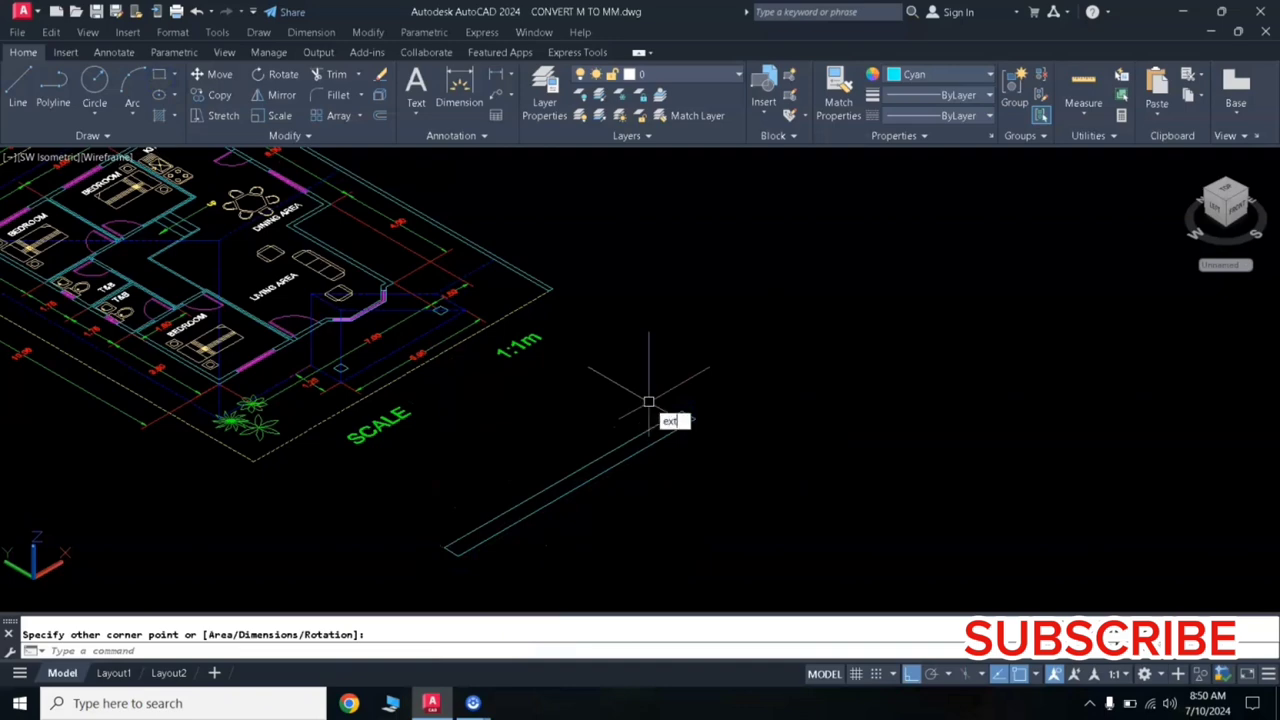
# Extrude the long rectangle upward into a thin cyan solid slab
pyautogui.press('Return')
pyautogui.click(636, 438)
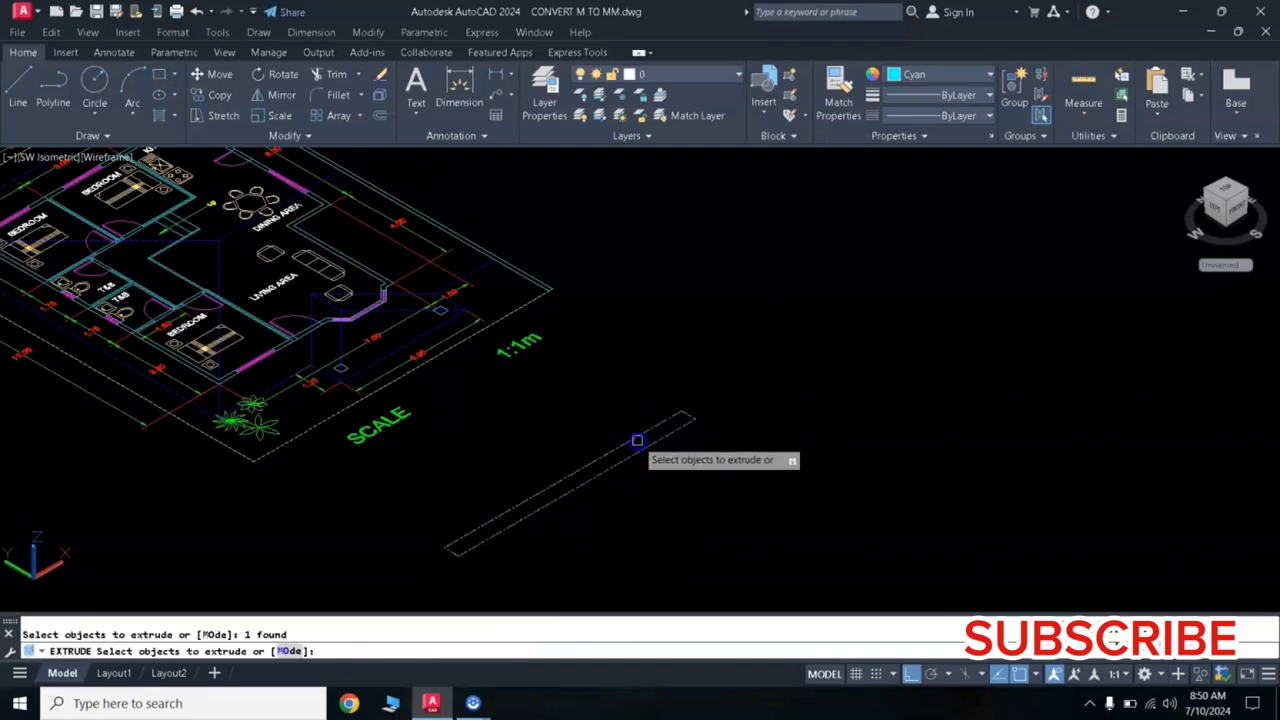
pyautogui.press('Return')
pyautogui.click(666, 307)
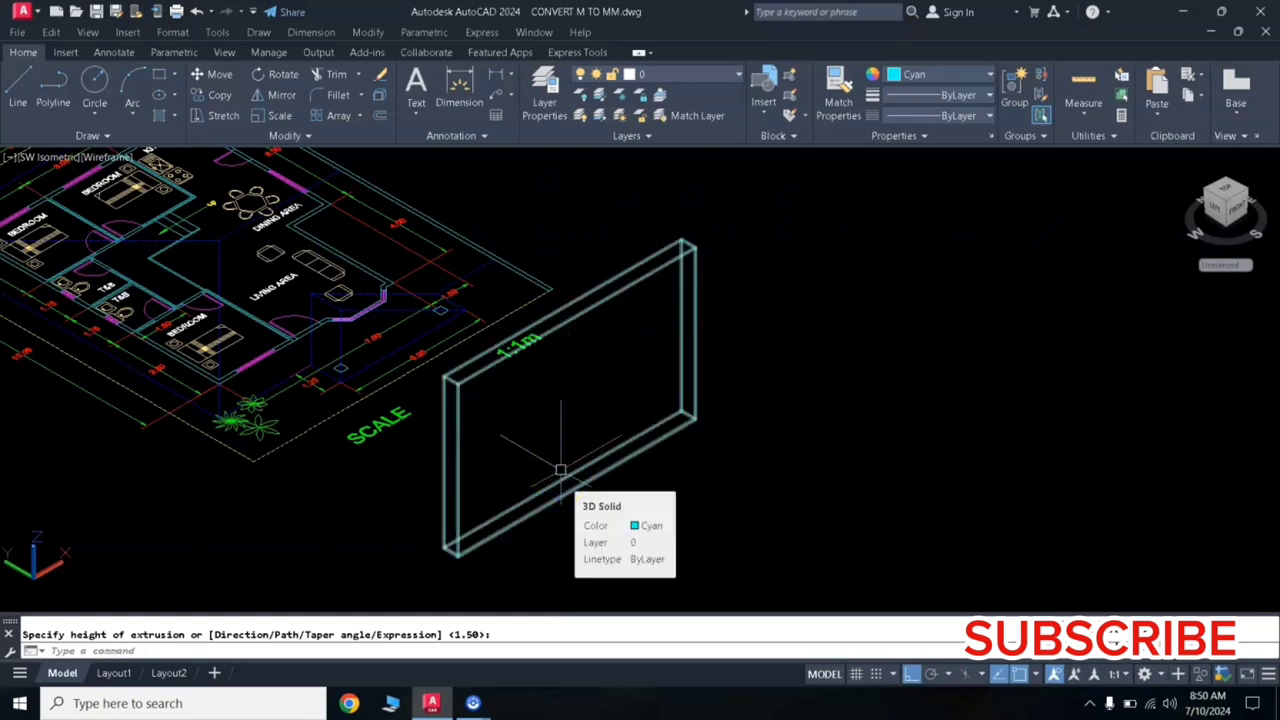
pyautogui.click(558, 425)
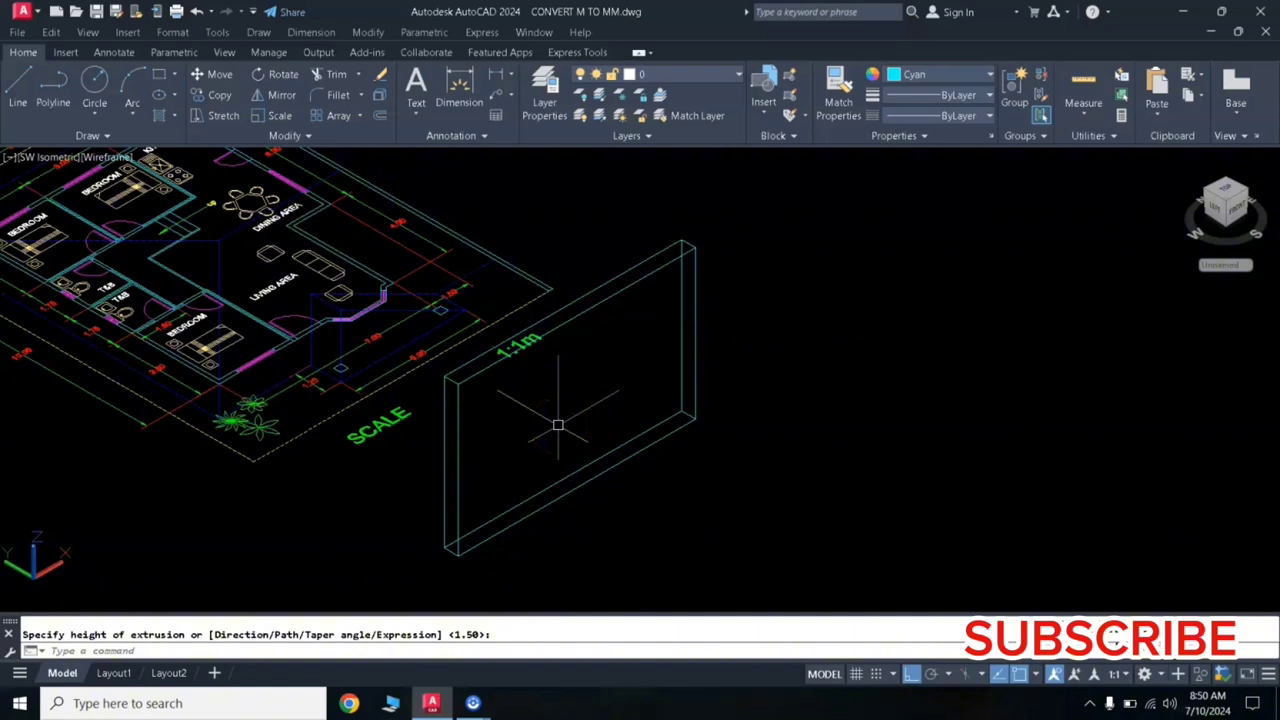
pyautogui.click(651, 471)
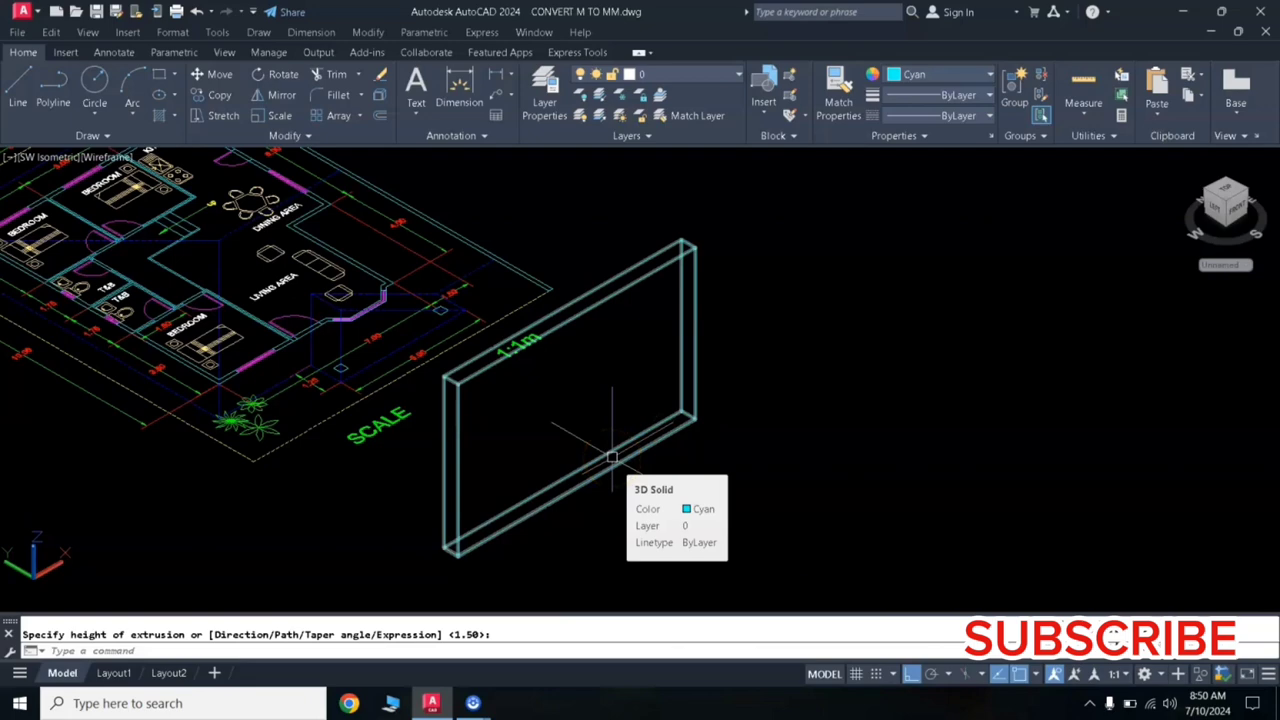
pyautogui.click(615, 418)
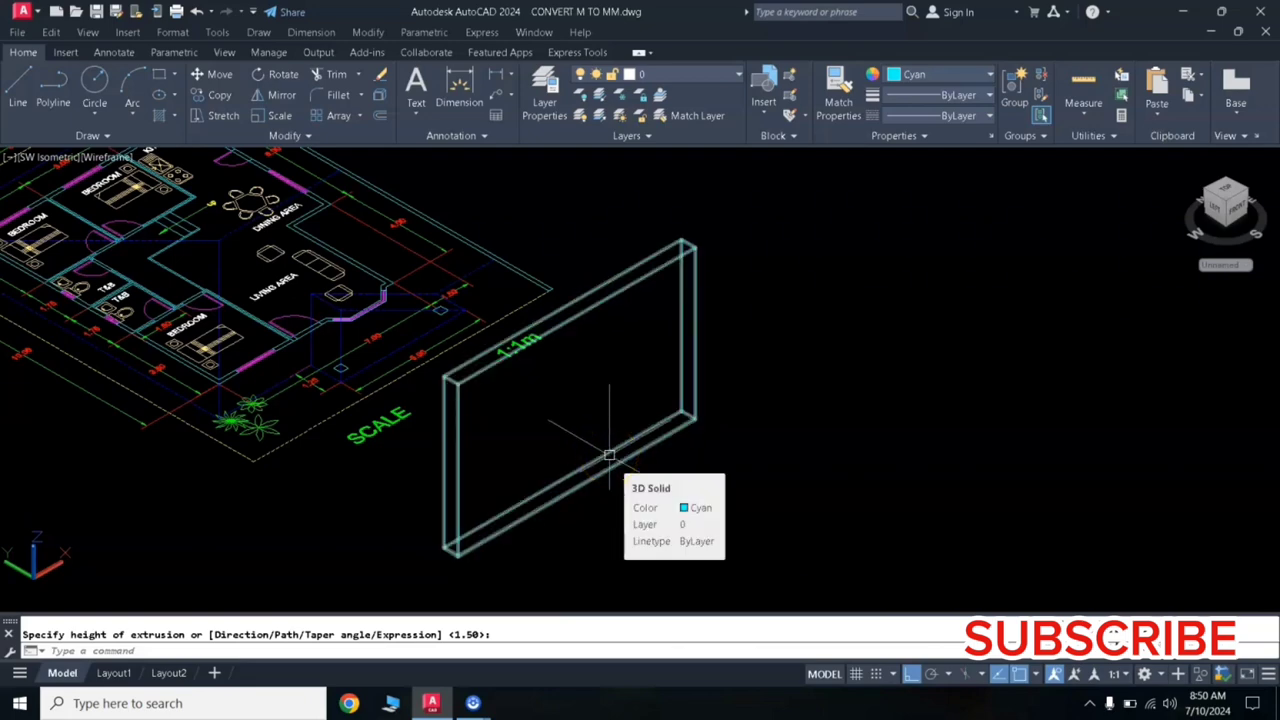
pyautogui.click(613, 436)
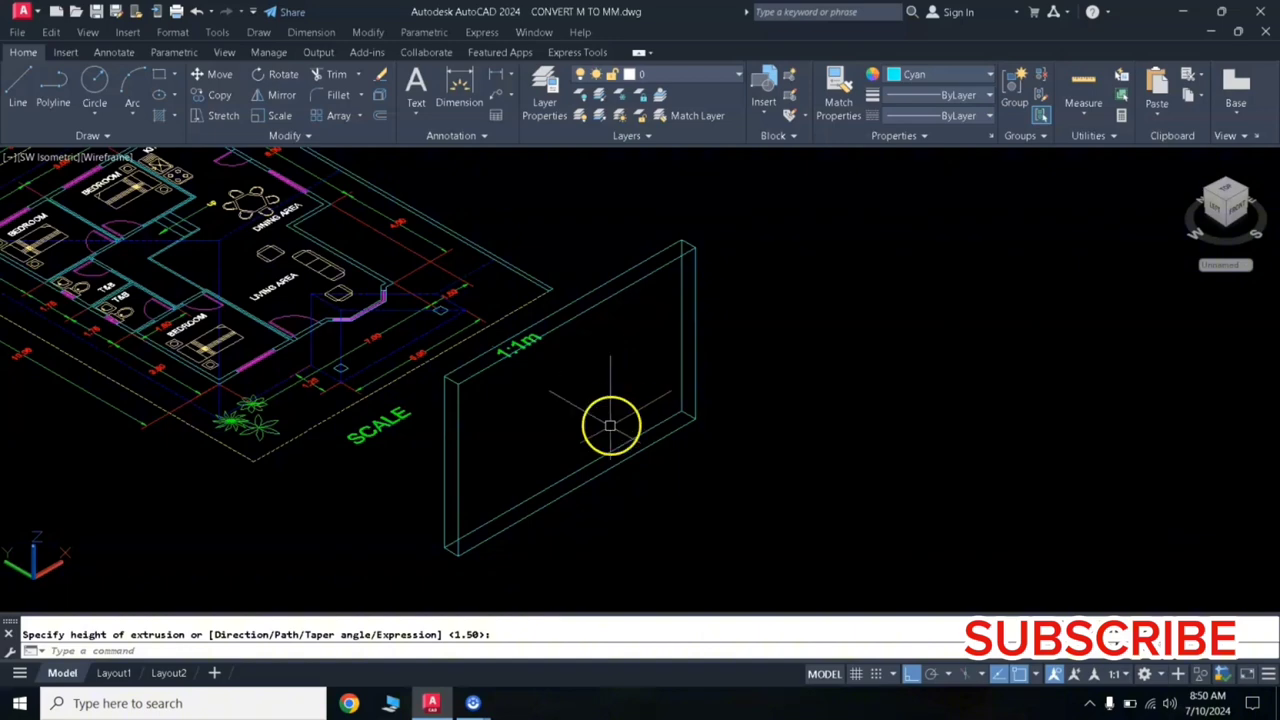
pyautogui.click(620, 452)
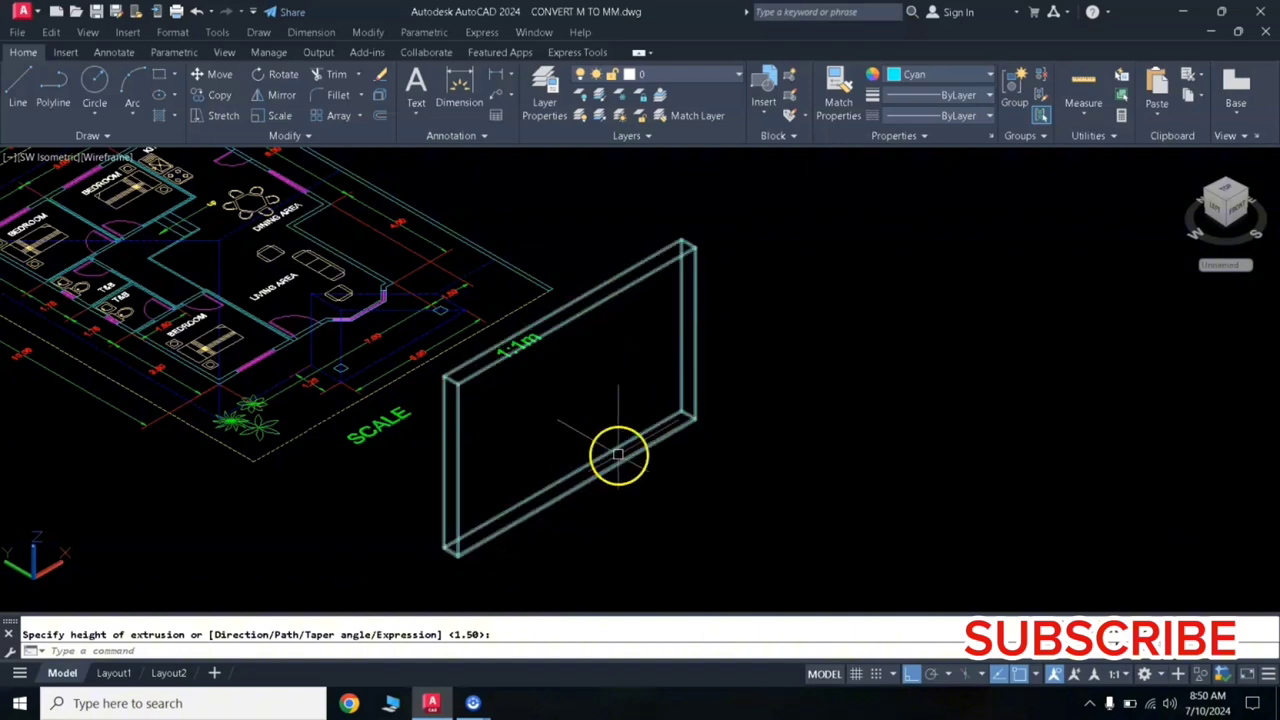
pyautogui.click(618, 446)
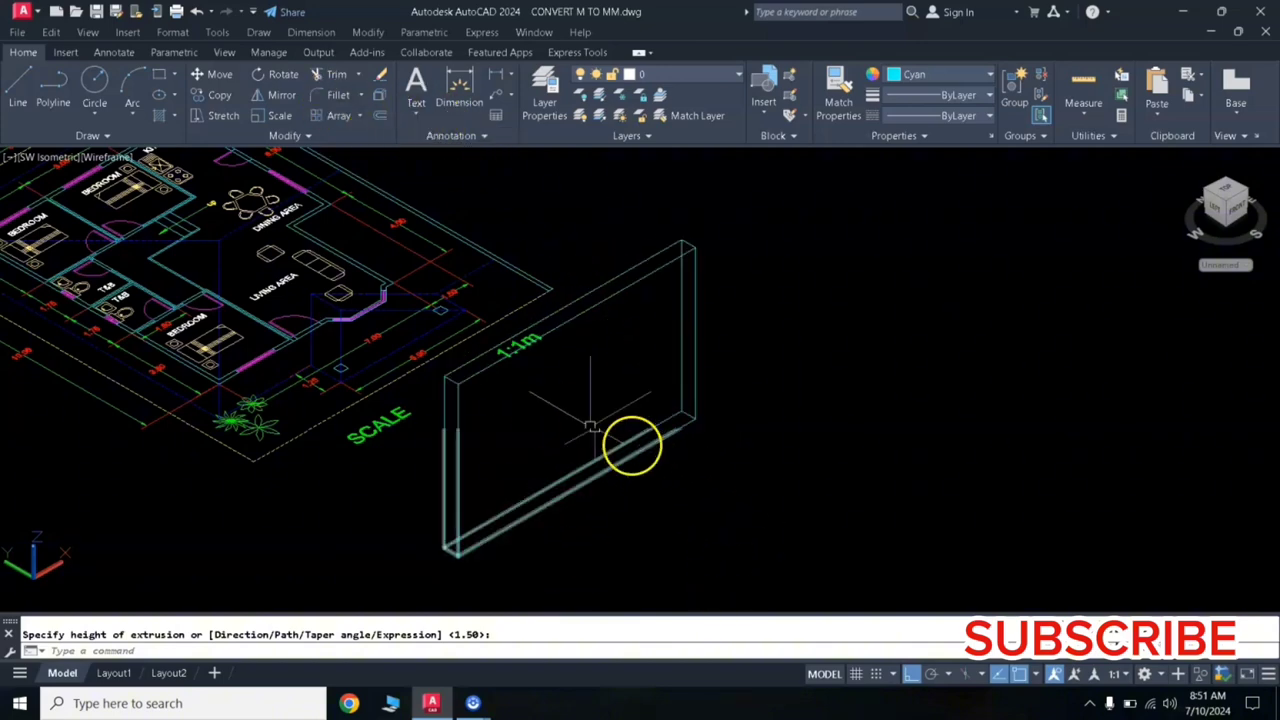
# Draw a small rectangle at the slab's base and extrude it into a box
pyautogui.click(158, 78)
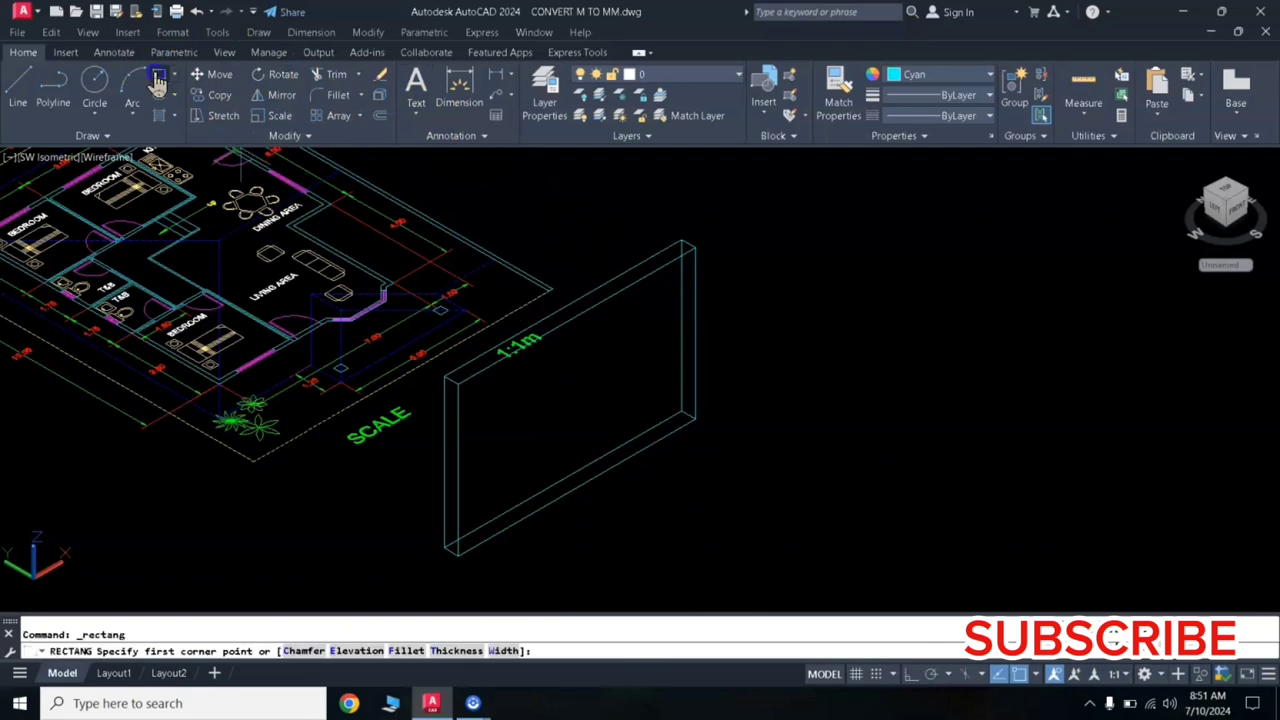
pyautogui.click(538, 527)
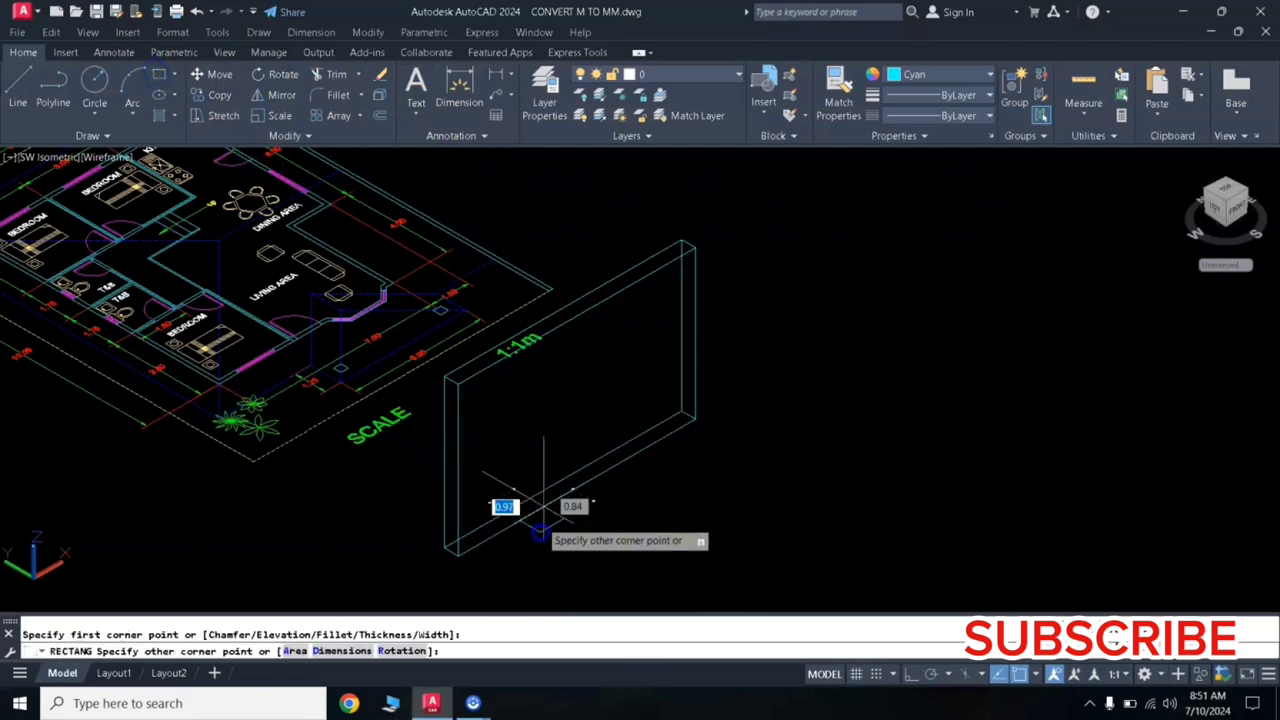
pyautogui.click(541, 469)
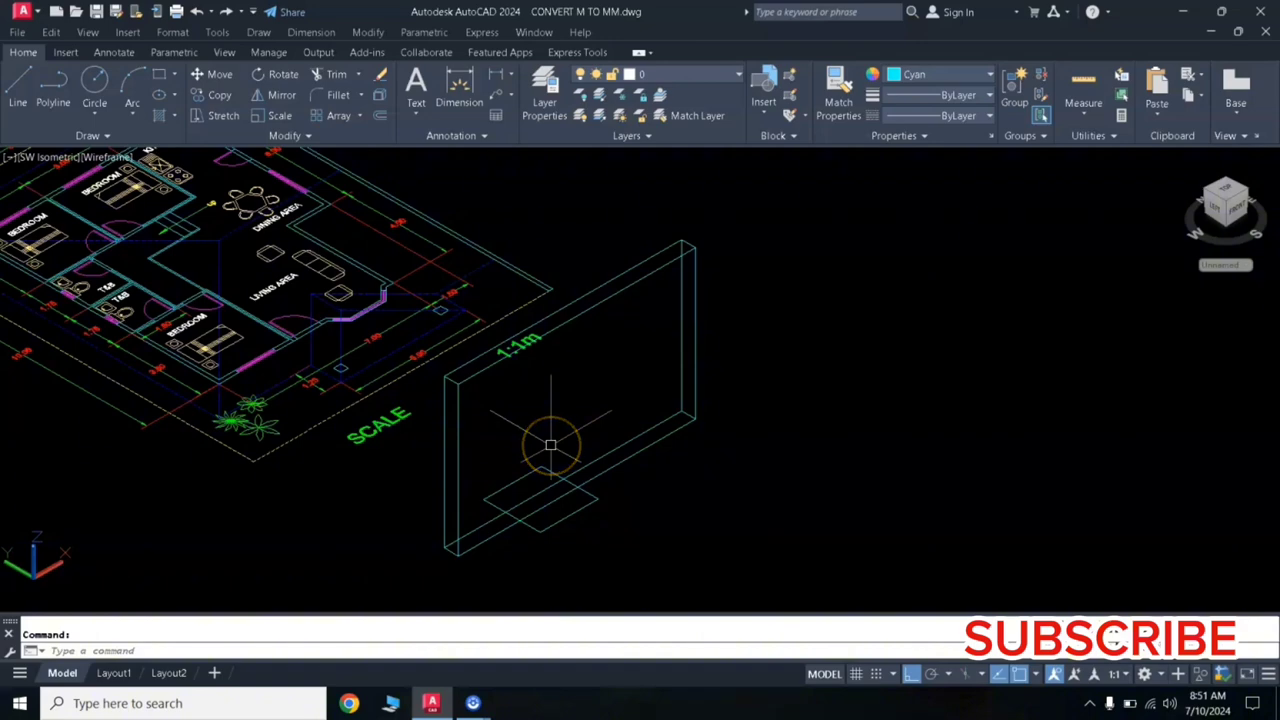
pyautogui.write('ext')
pyautogui.press('Return')
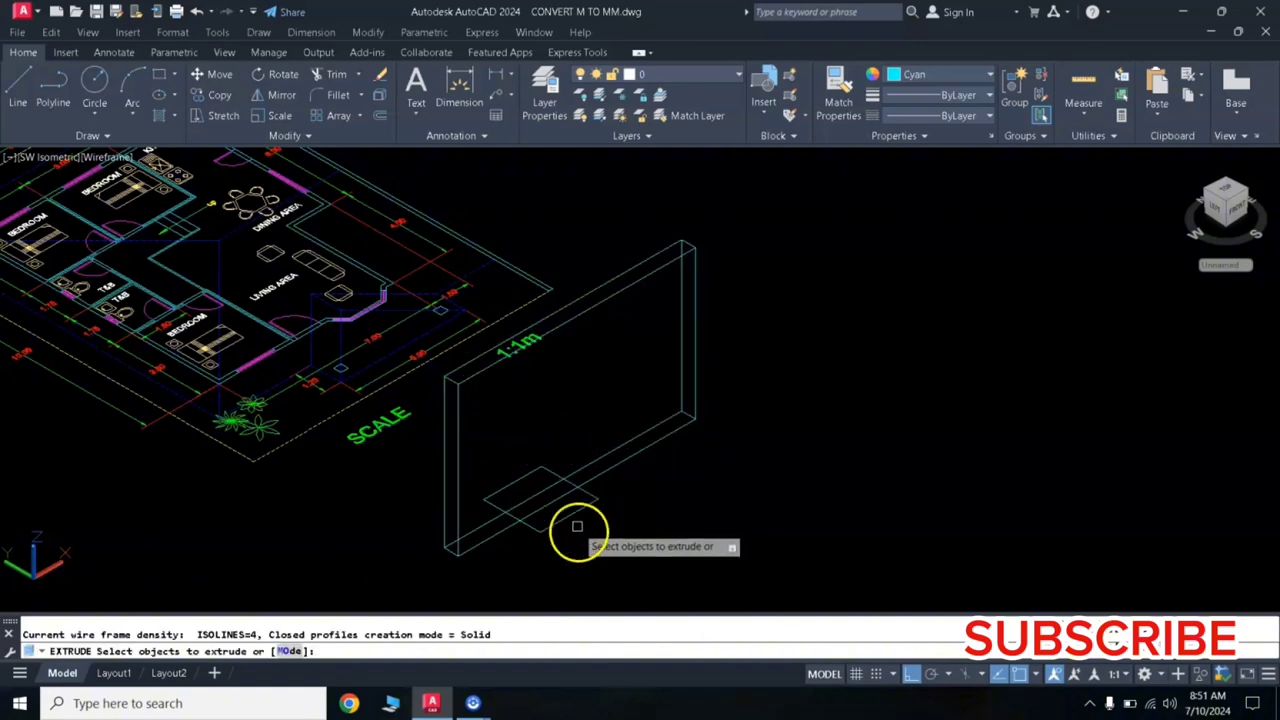
pyautogui.click(574, 513)
pyautogui.press('Return')
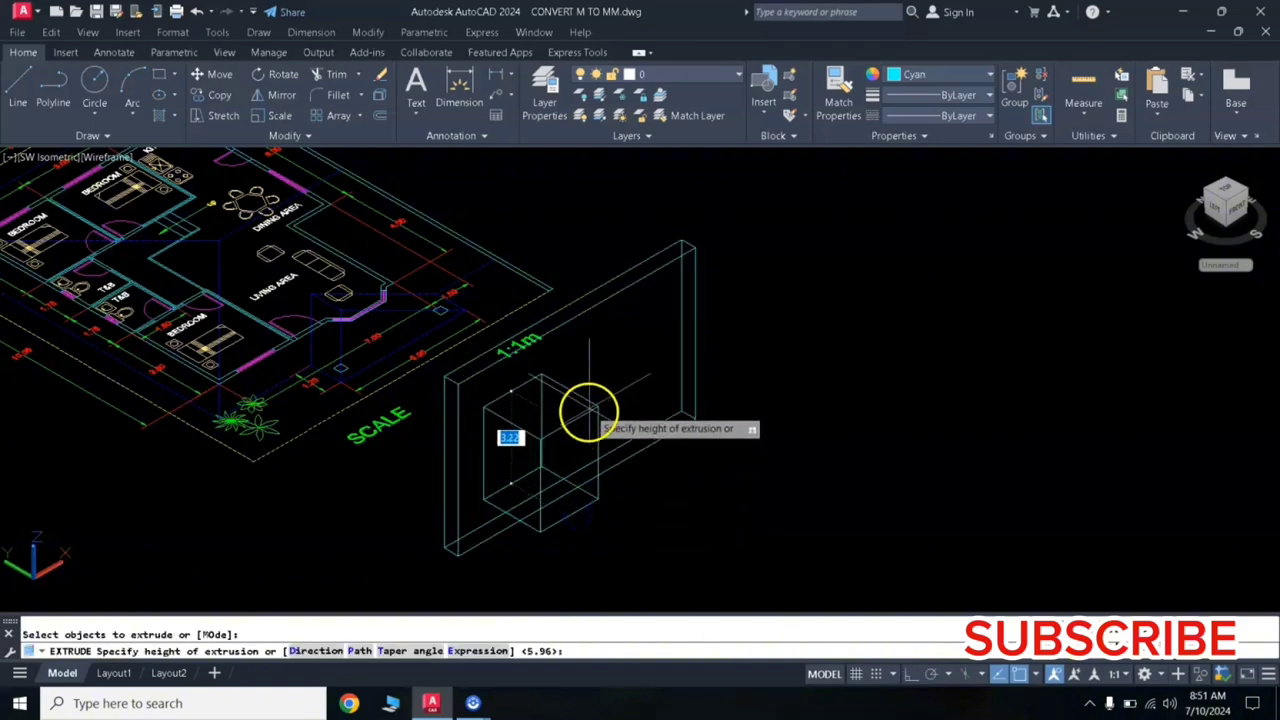
pyautogui.click(594, 386)
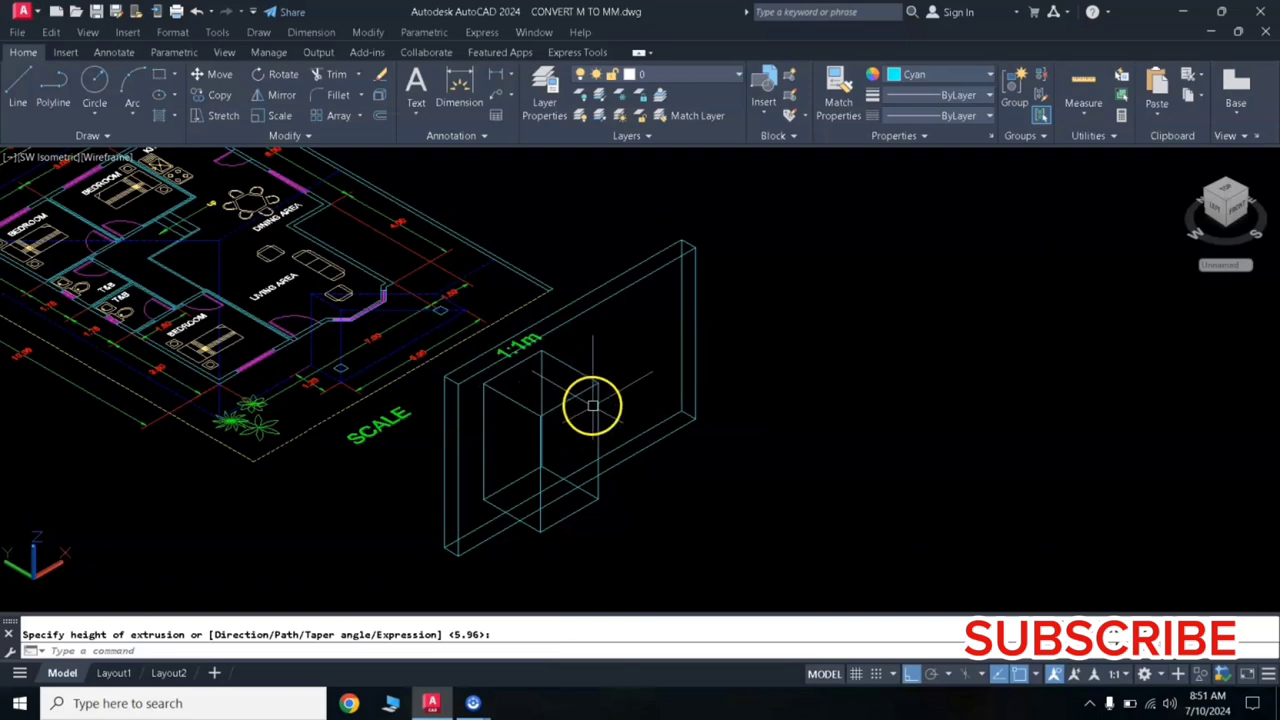
# Colour the new box Yellow
pyautogui.click(598, 382)
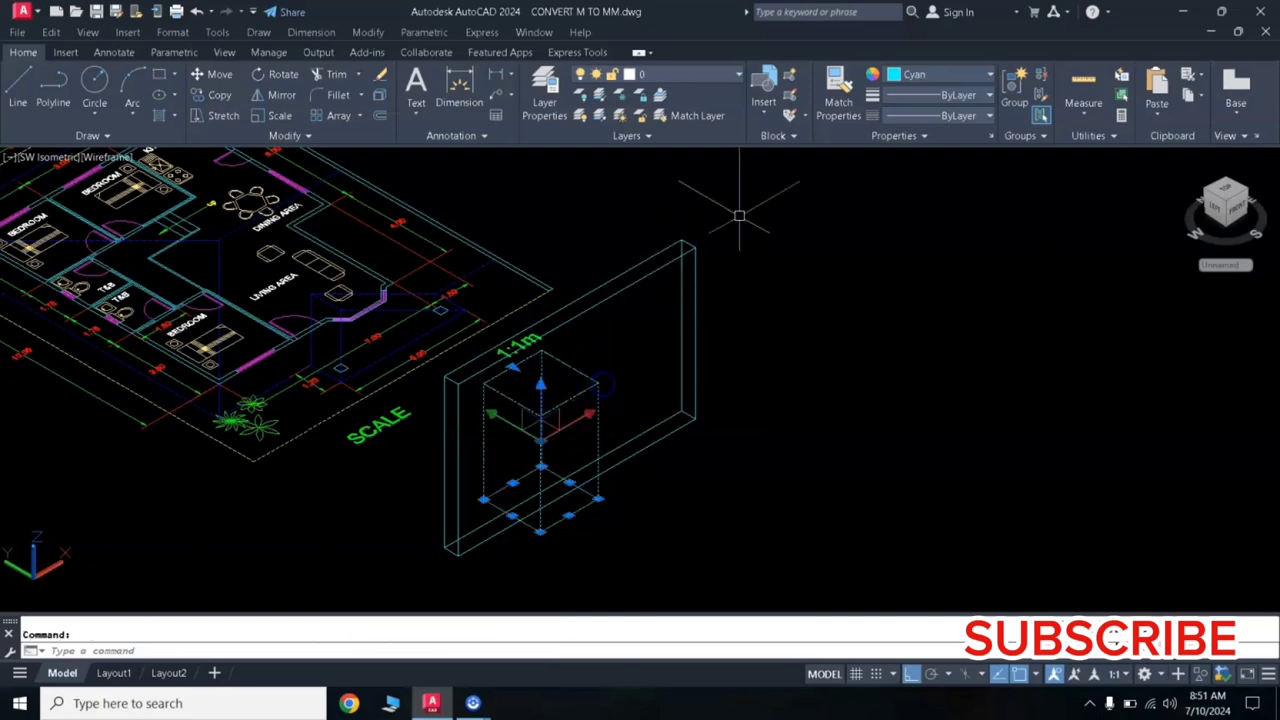
pyautogui.click(937, 74)
pyautogui.click(909, 236)
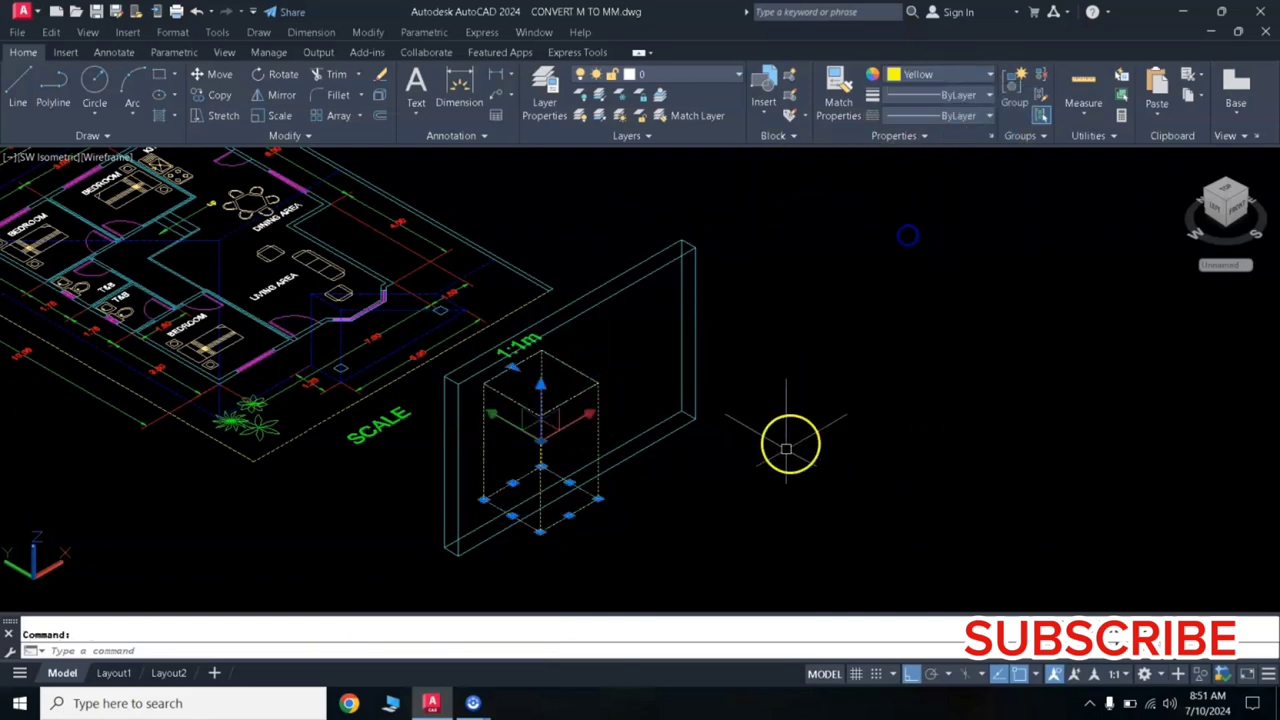
pyautogui.press('Escape')
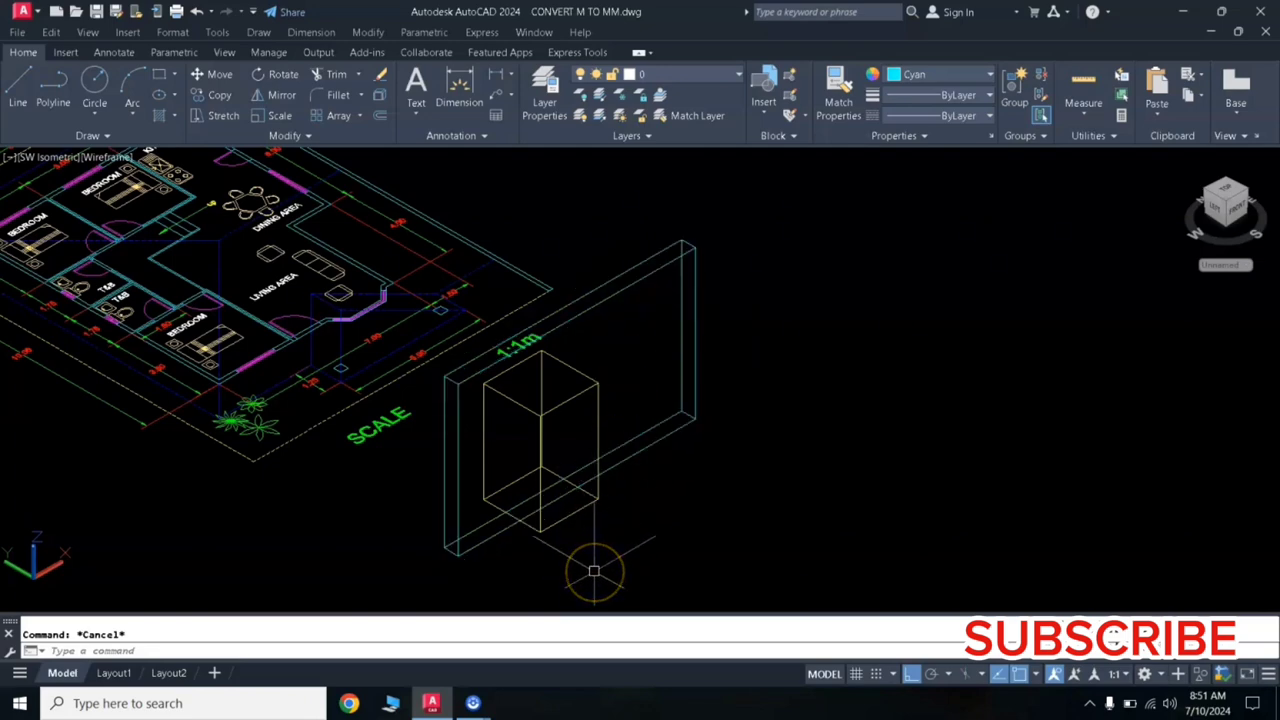
# Subtract the yellow box from the cyan wall, cutting an opening at its base
pyautogui.write('su')
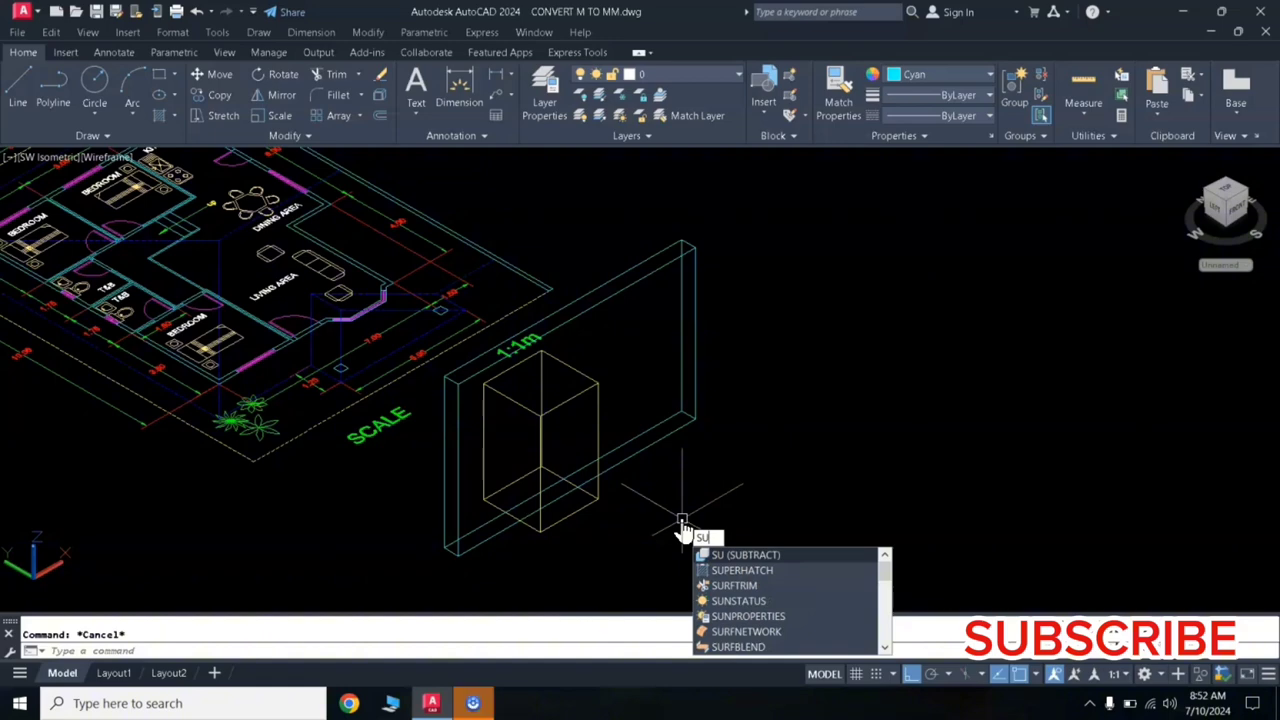
pyautogui.click(740, 556)
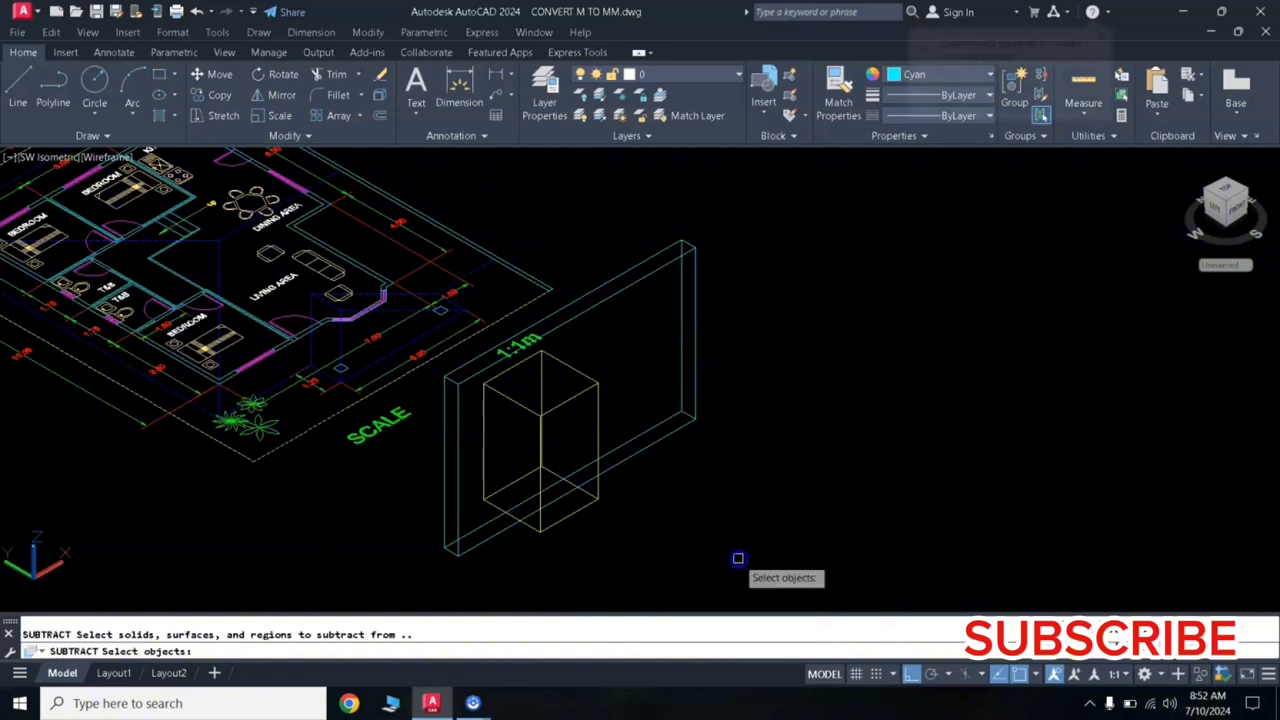
pyautogui.click(684, 427)
pyautogui.press('Return')
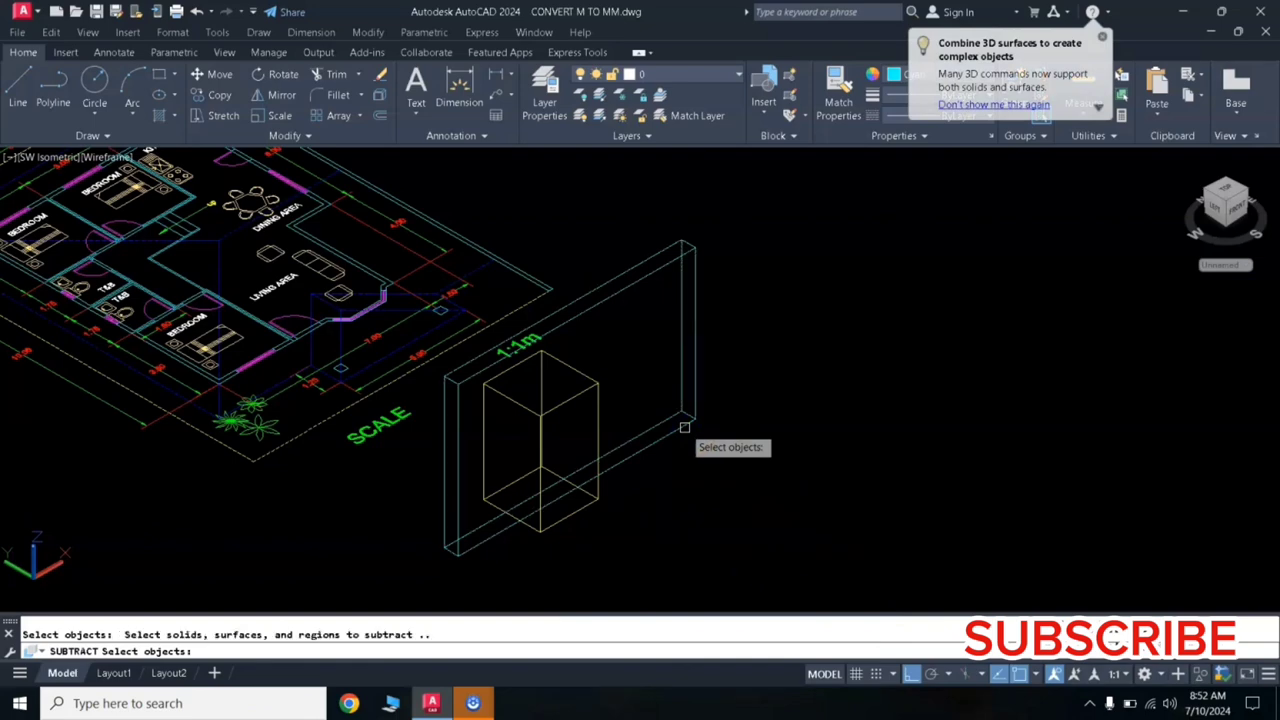
pyautogui.click(571, 513)
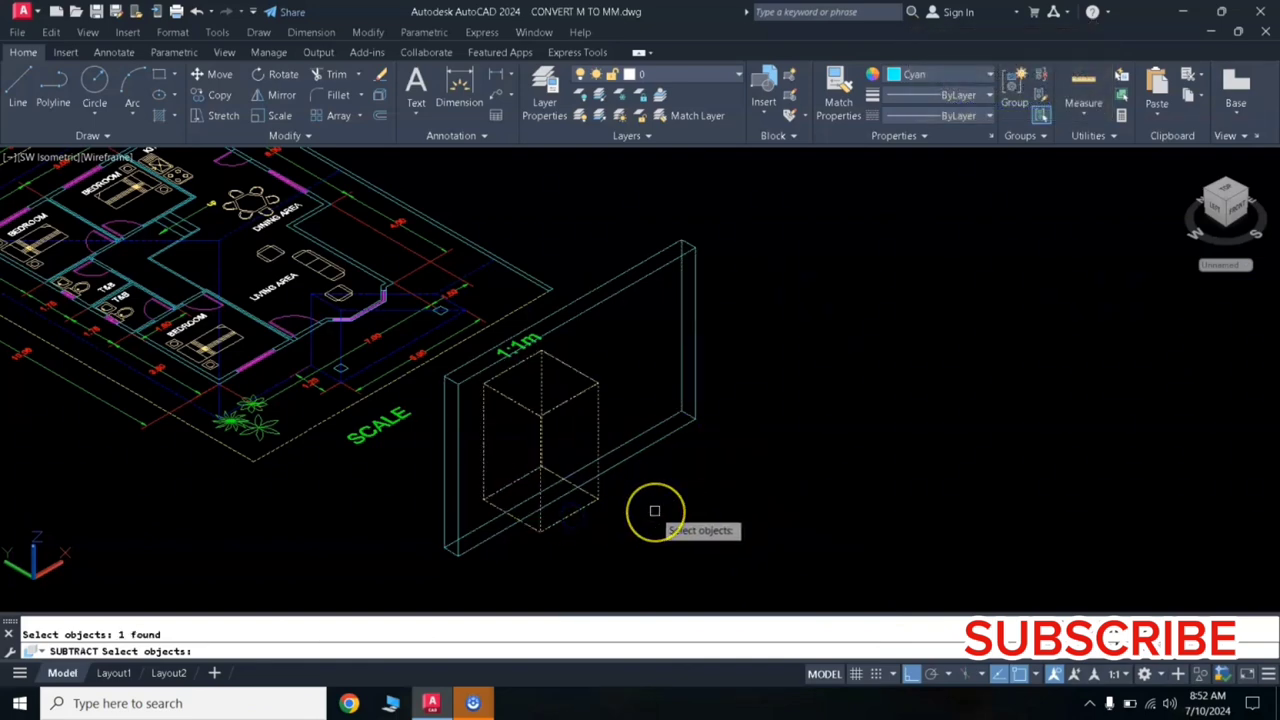
pyautogui.press('Return')
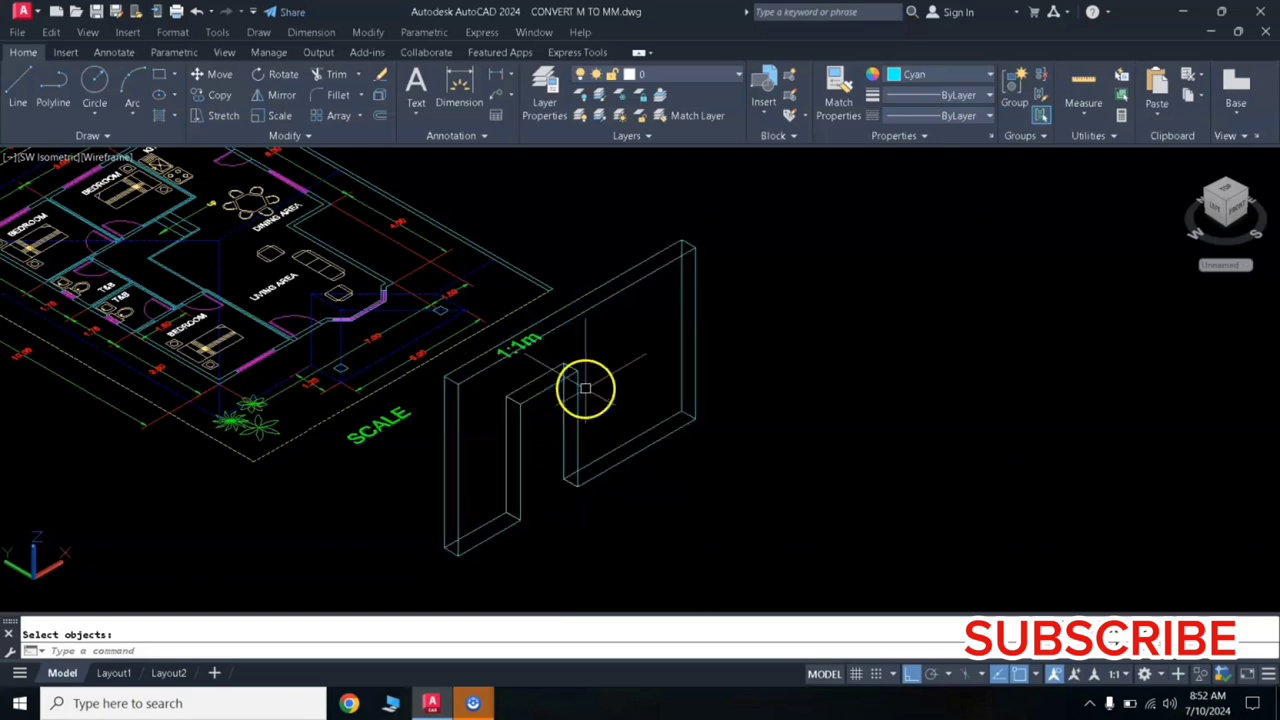
# Switch the viewport to the Realistic visual style
pyautogui.click(88, 32)
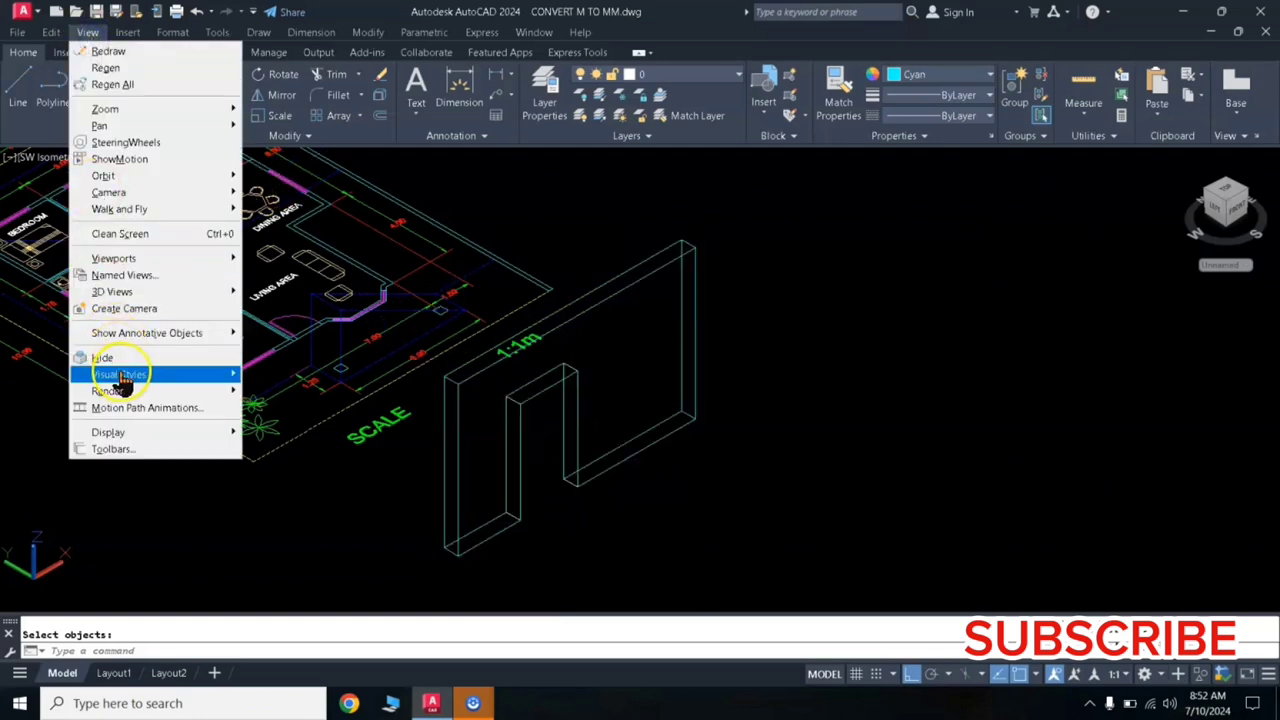
pyautogui.moveTo(118, 374)
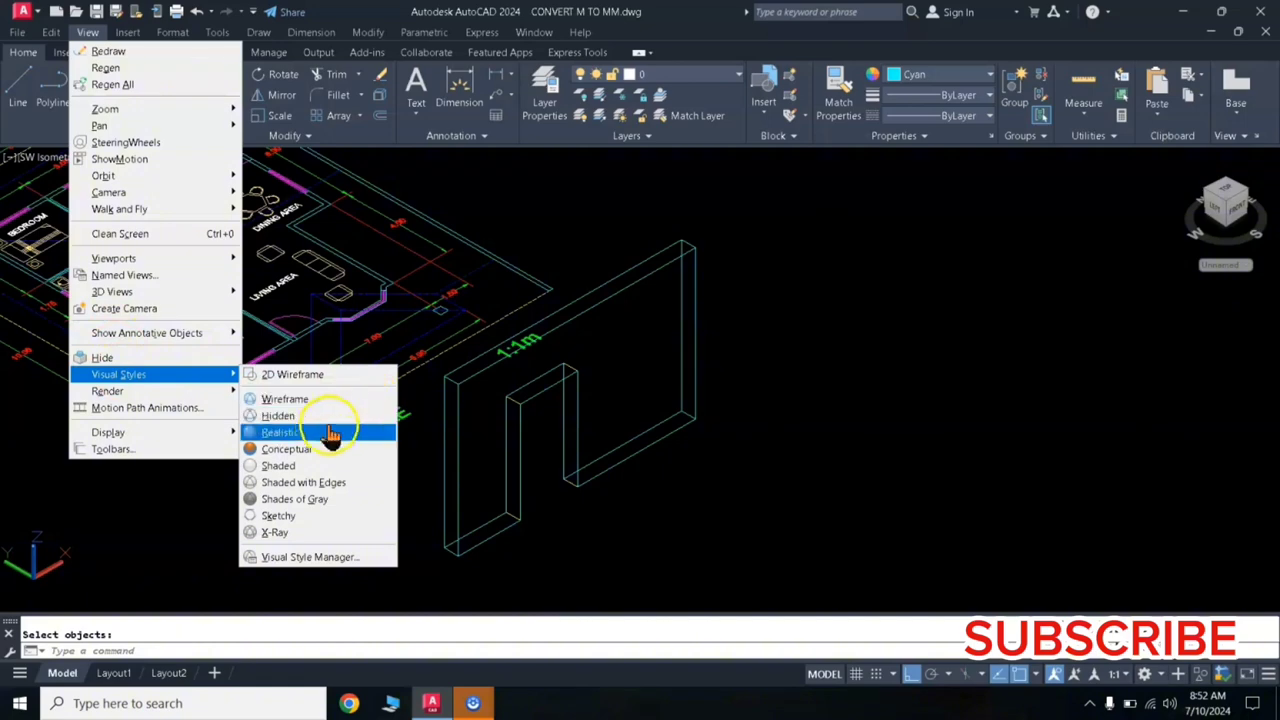
pyautogui.click(290, 432)
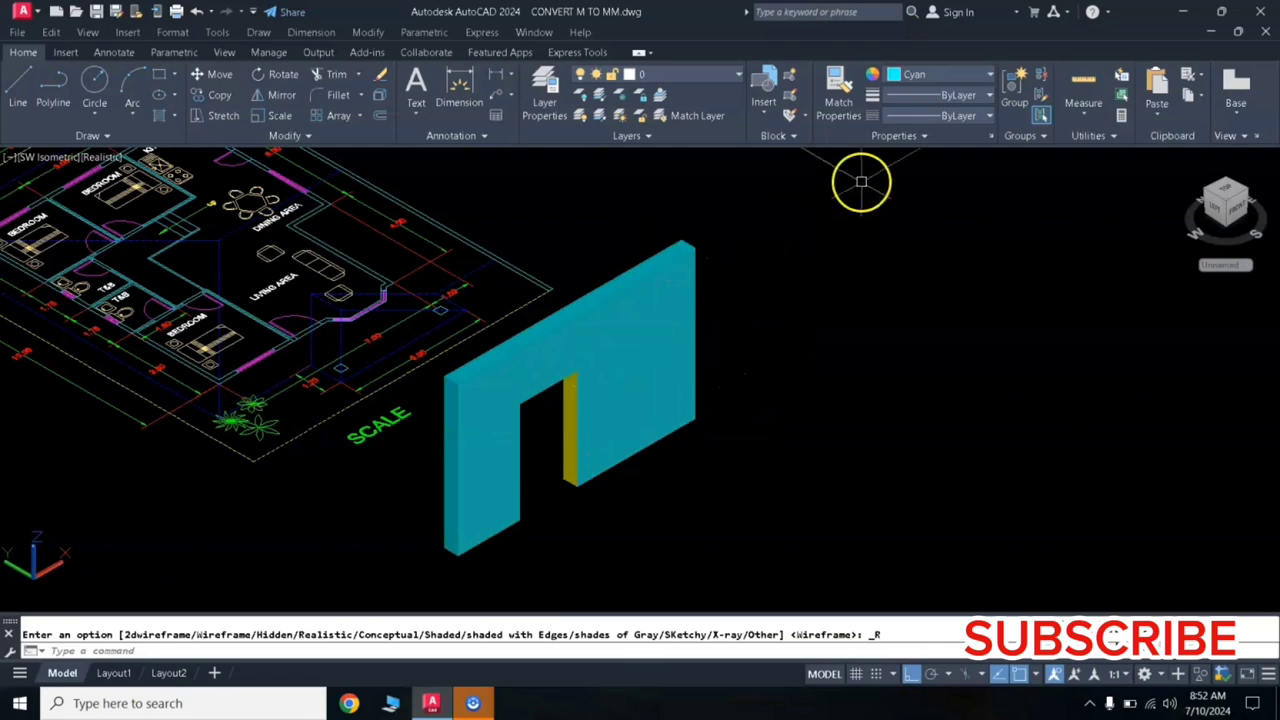
# Draw a rectangle at the wall base right of the doorway and extrude a tall box
pyautogui.click(165, 86)
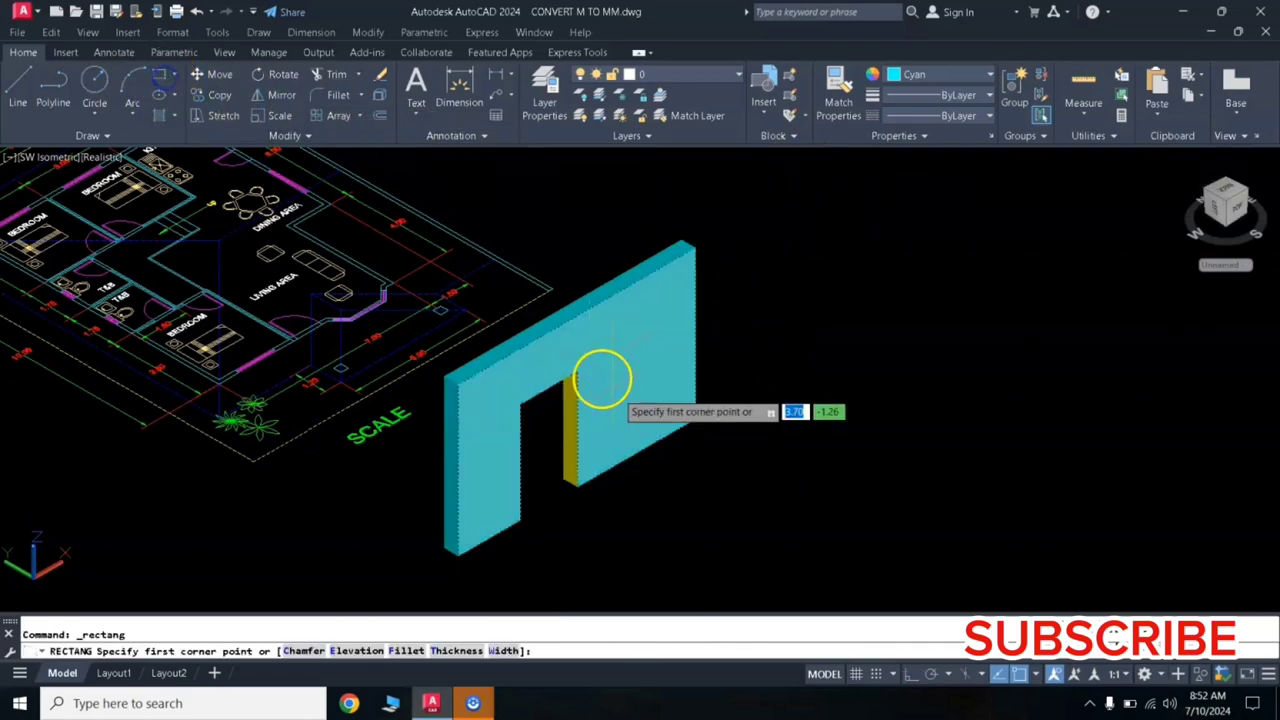
pyautogui.click(643, 458)
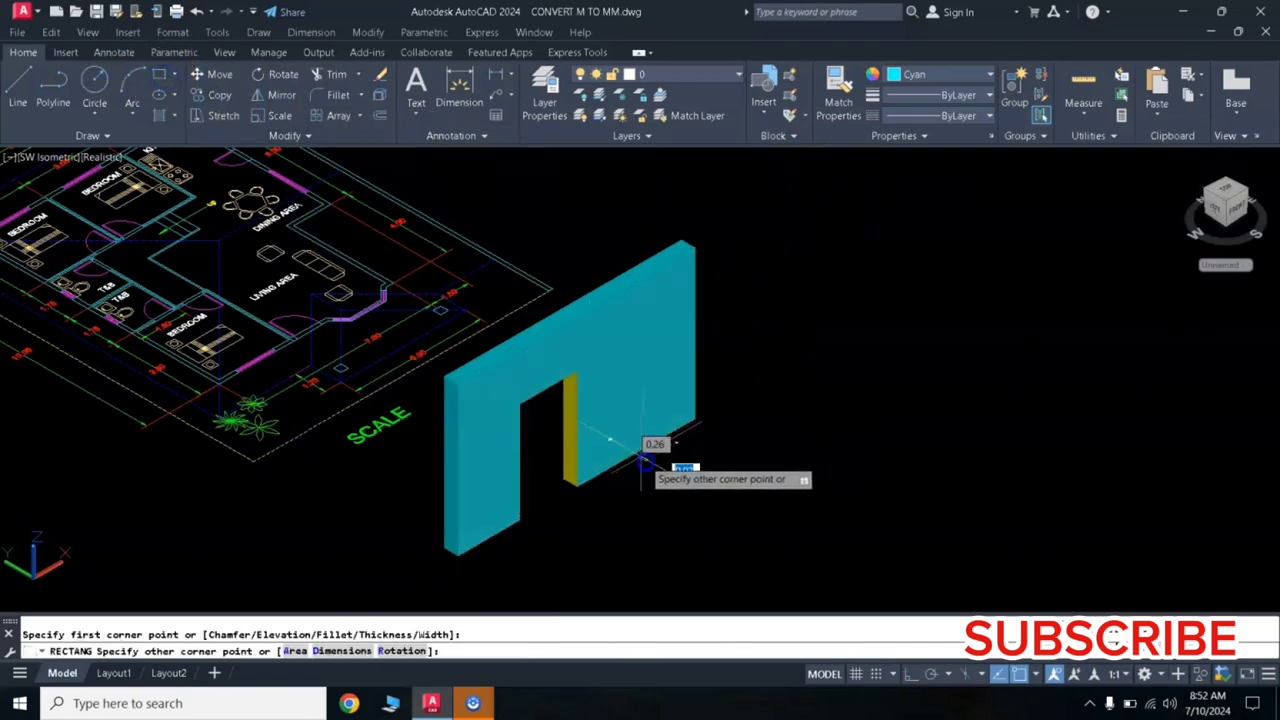
pyautogui.click(641, 403)
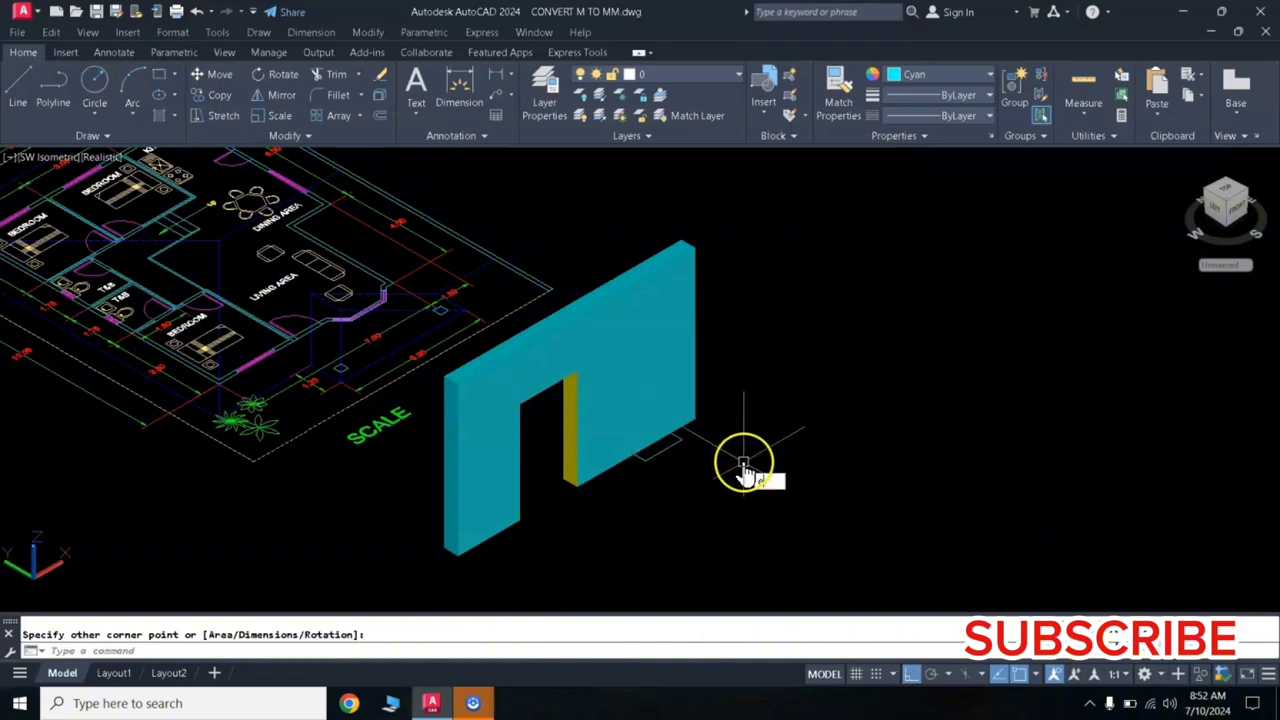
pyautogui.write('EX')
pyautogui.press('Return')
pyautogui.click(666, 449)
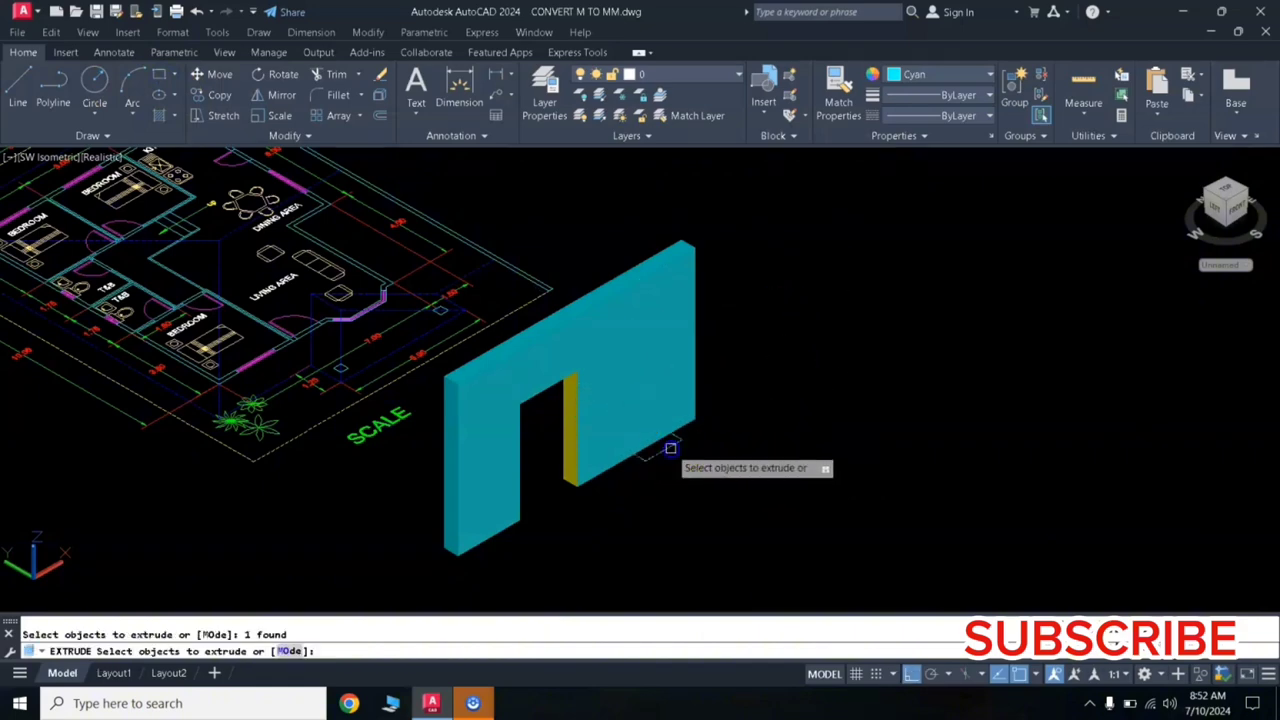
pyautogui.press('Return')
pyautogui.click(713, 335)
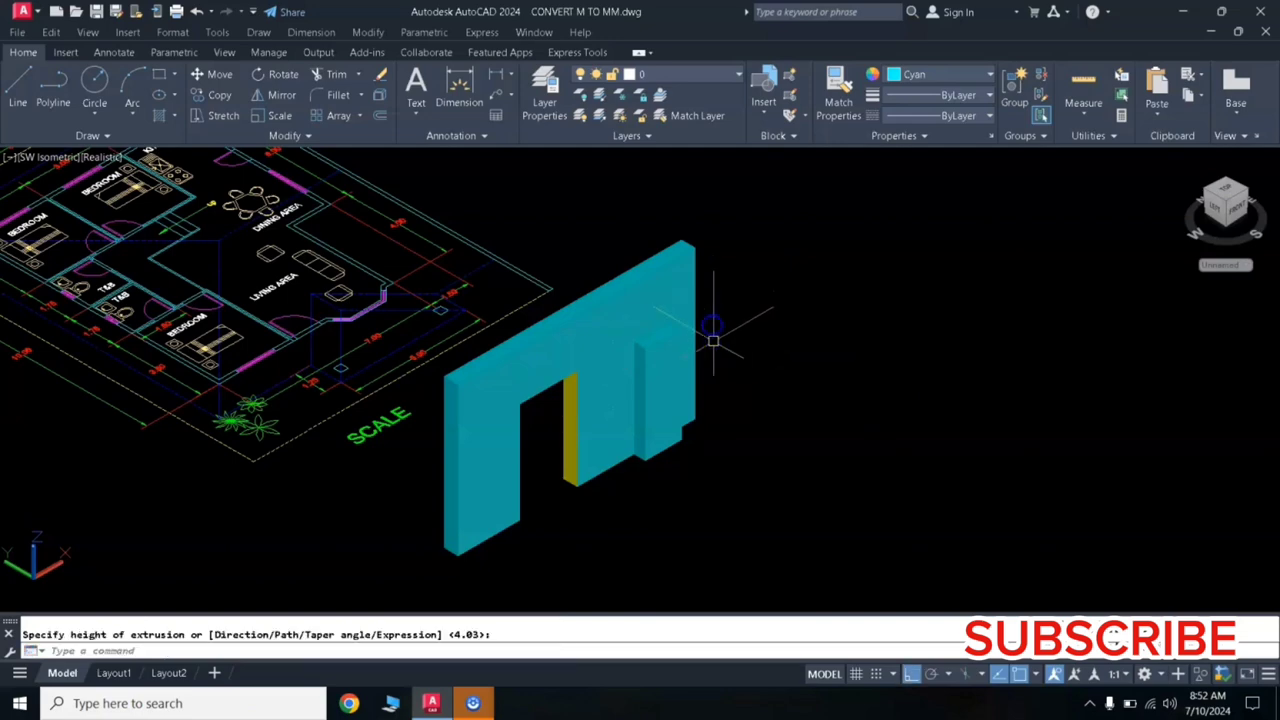
# Colour the tall box Magenta, then select the notched wall
pyautogui.click(671, 443)
pyautogui.click(665, 430)
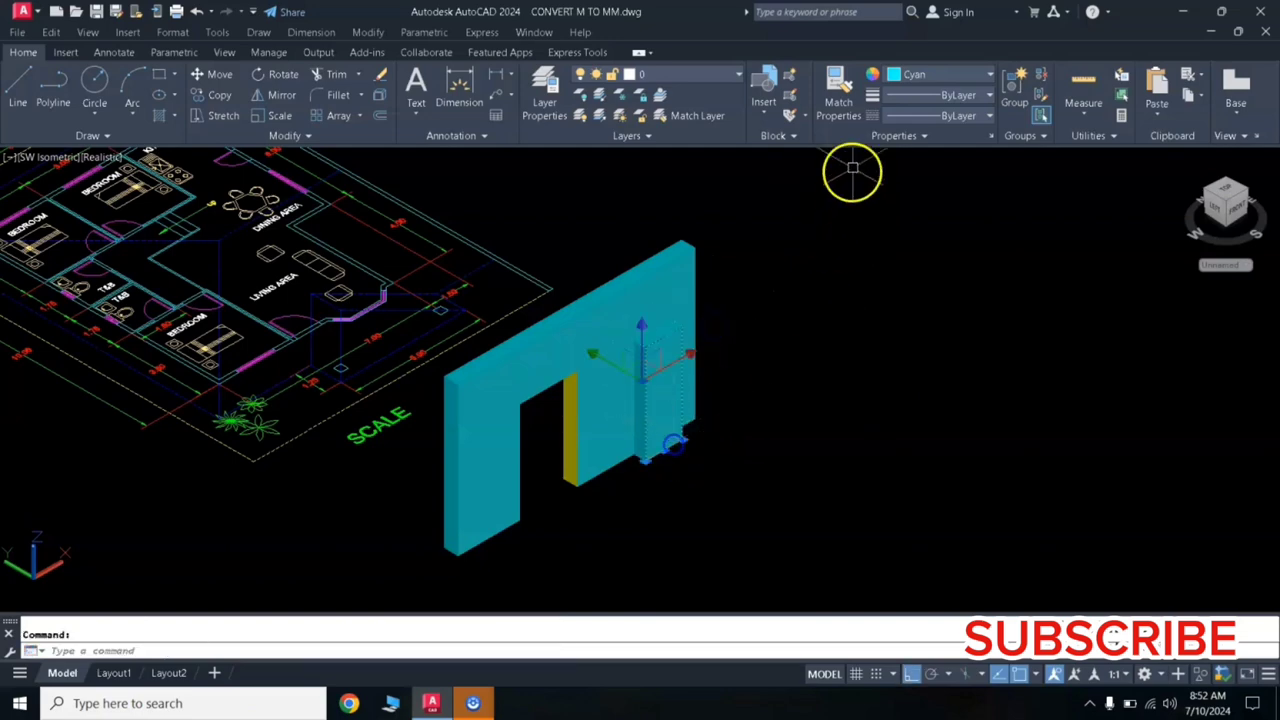
pyautogui.click(918, 74)
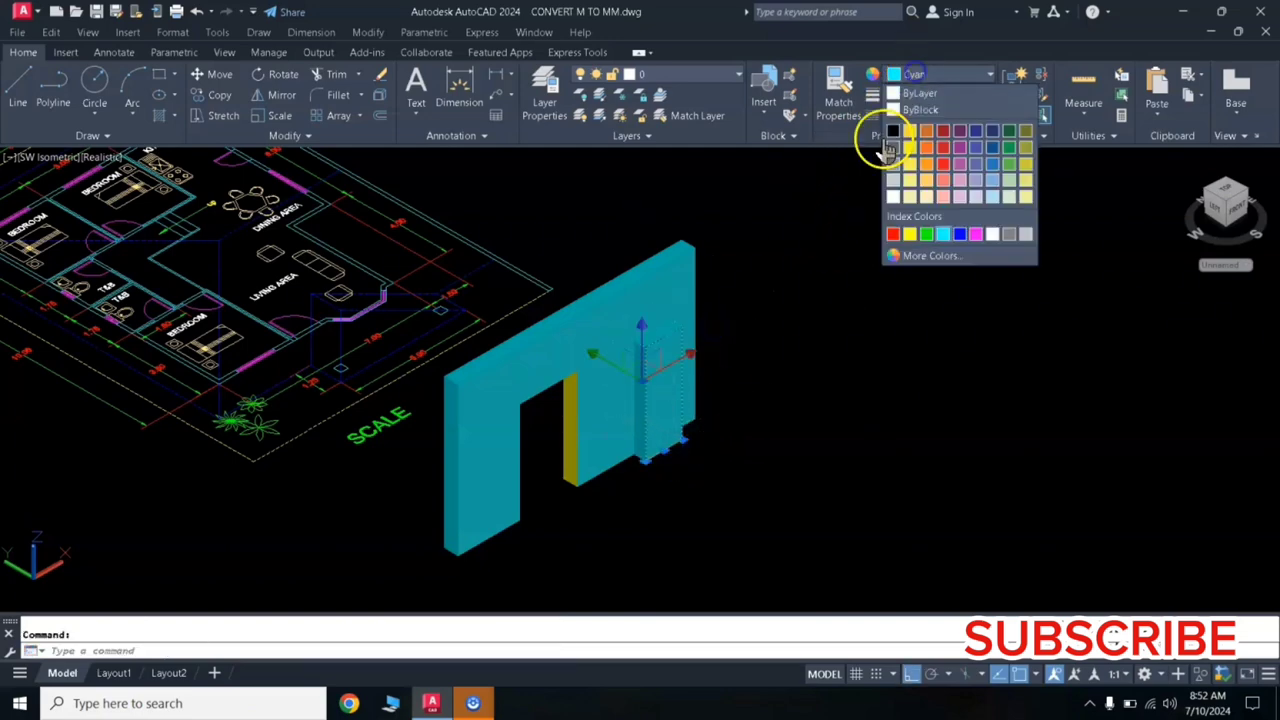
pyautogui.click(975, 234)
pyautogui.press('Escape')
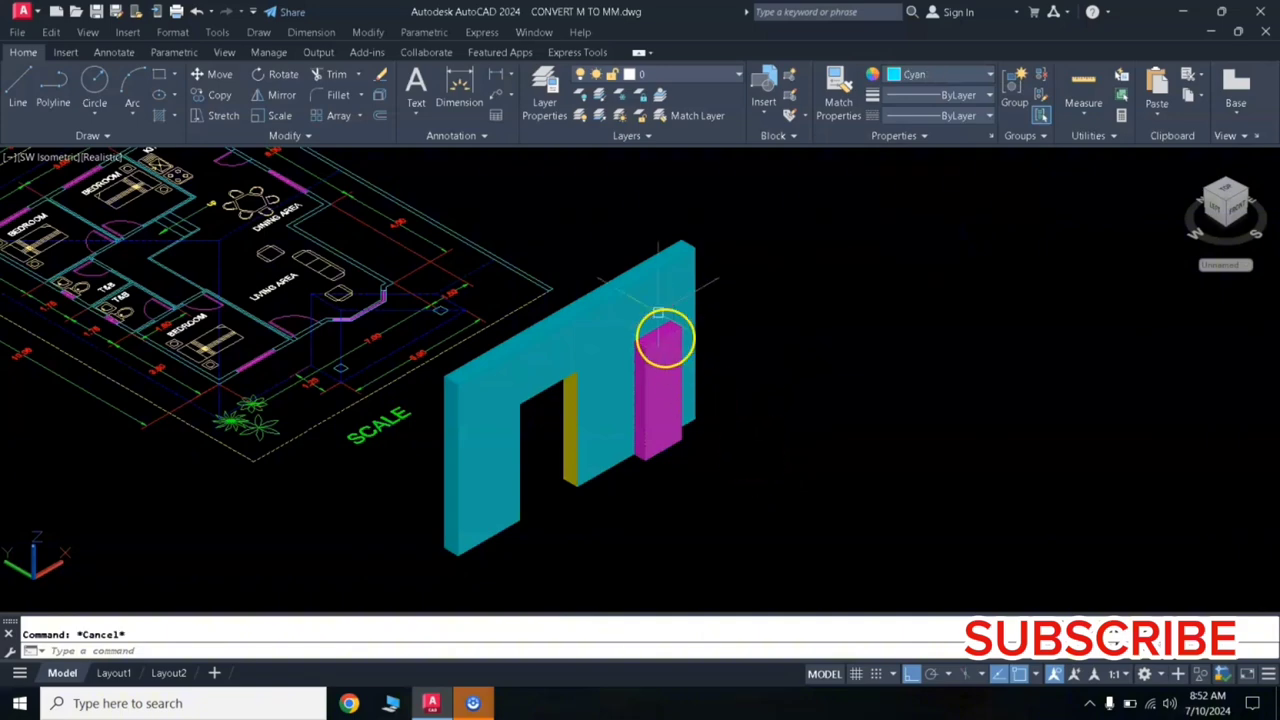
pyautogui.click(648, 265)
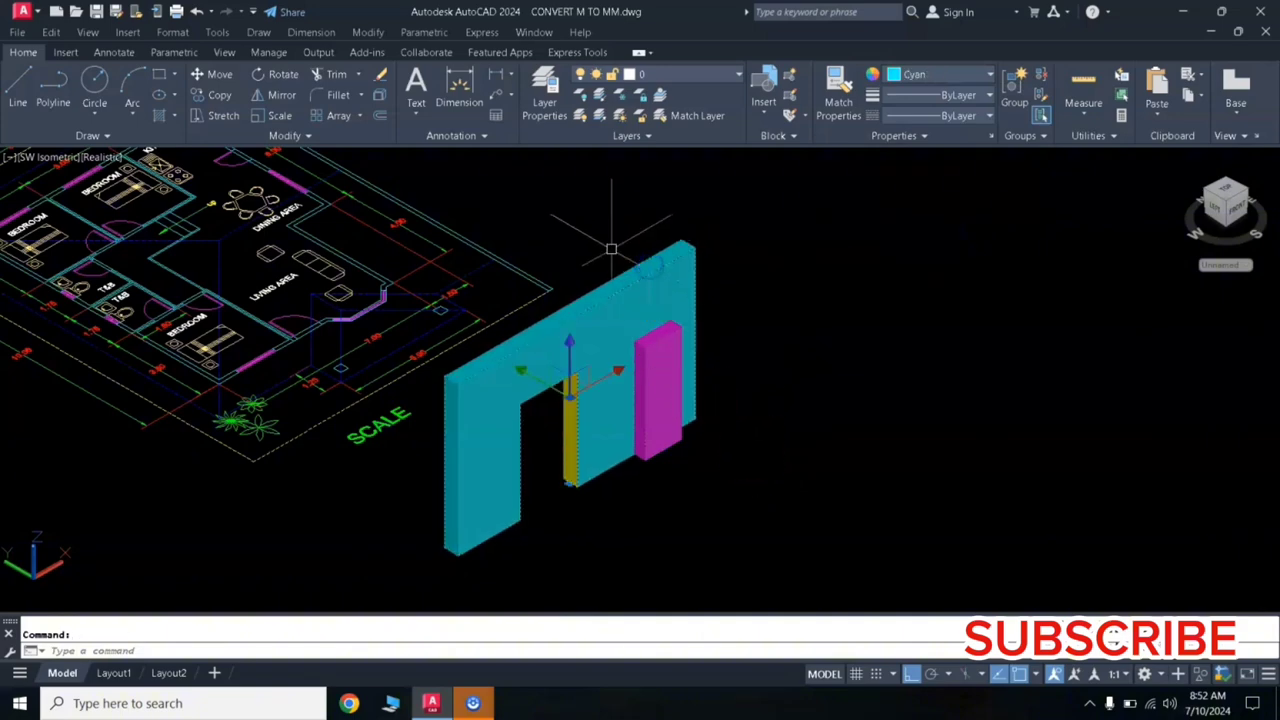
pyautogui.click(789, 328)
pyautogui.write('u')
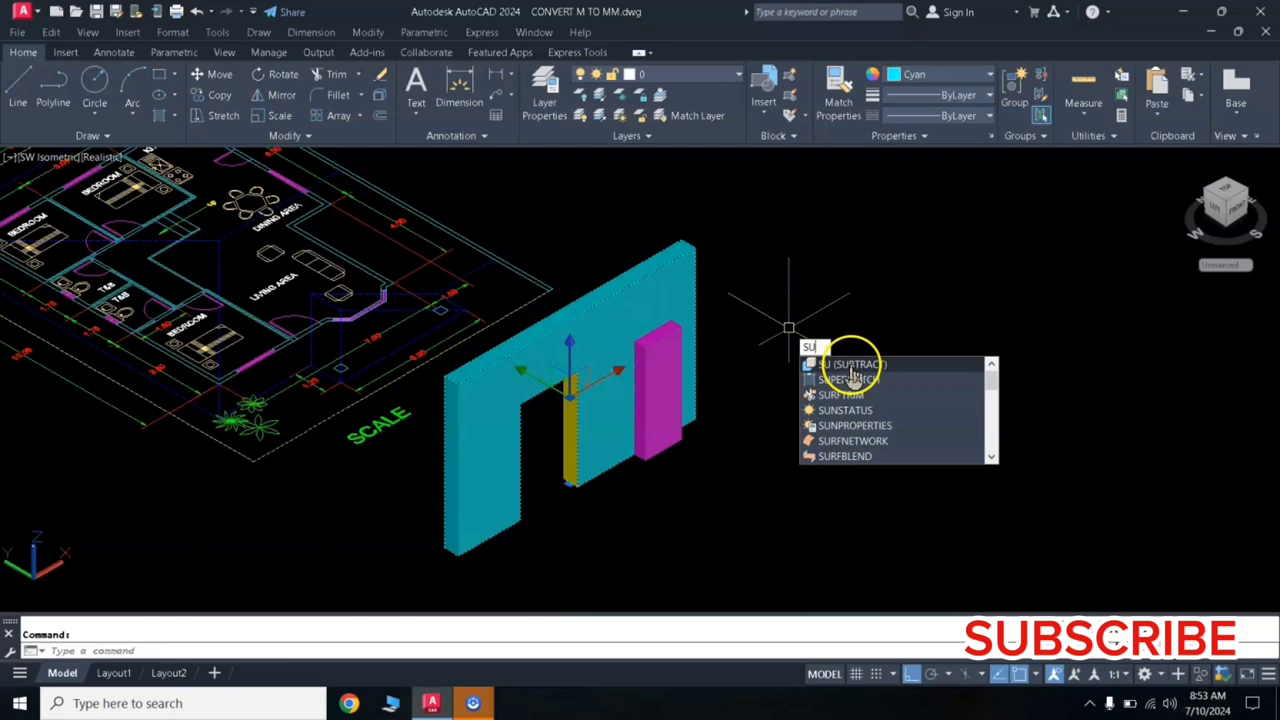
# Subtract the magenta box from the wall, cutting a second opening
pyautogui.click(848, 366)
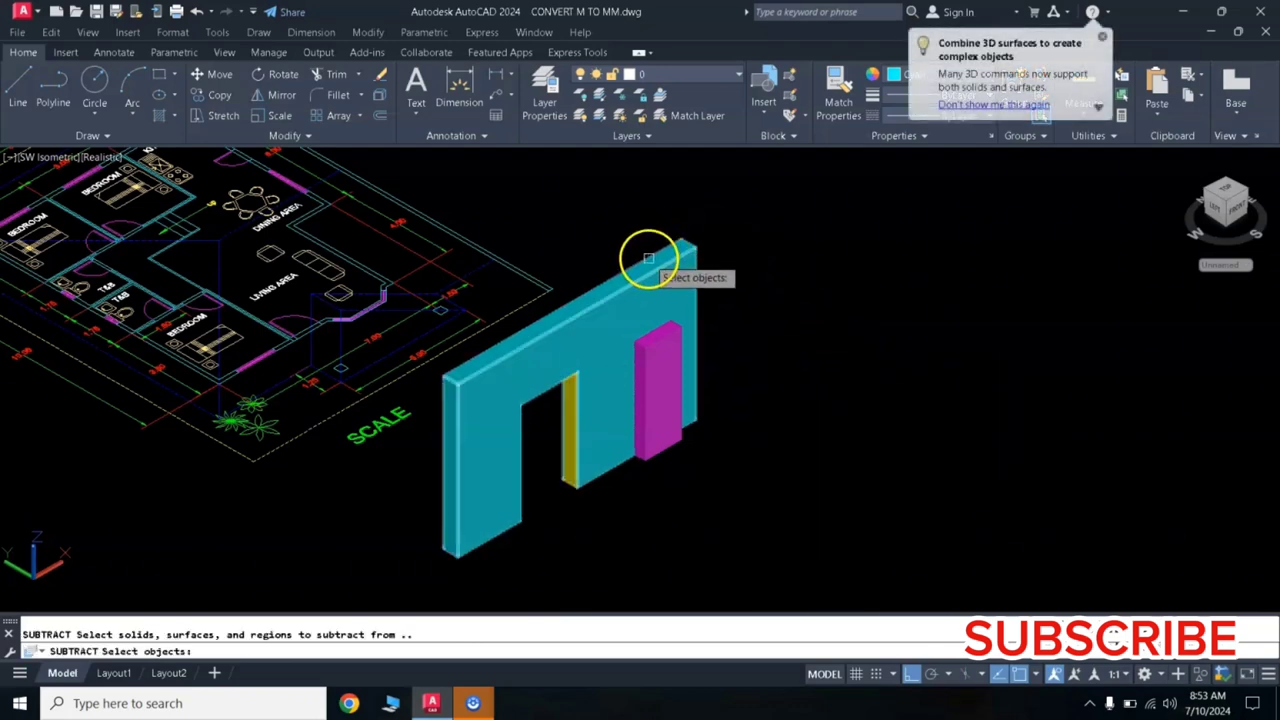
pyautogui.click(648, 258)
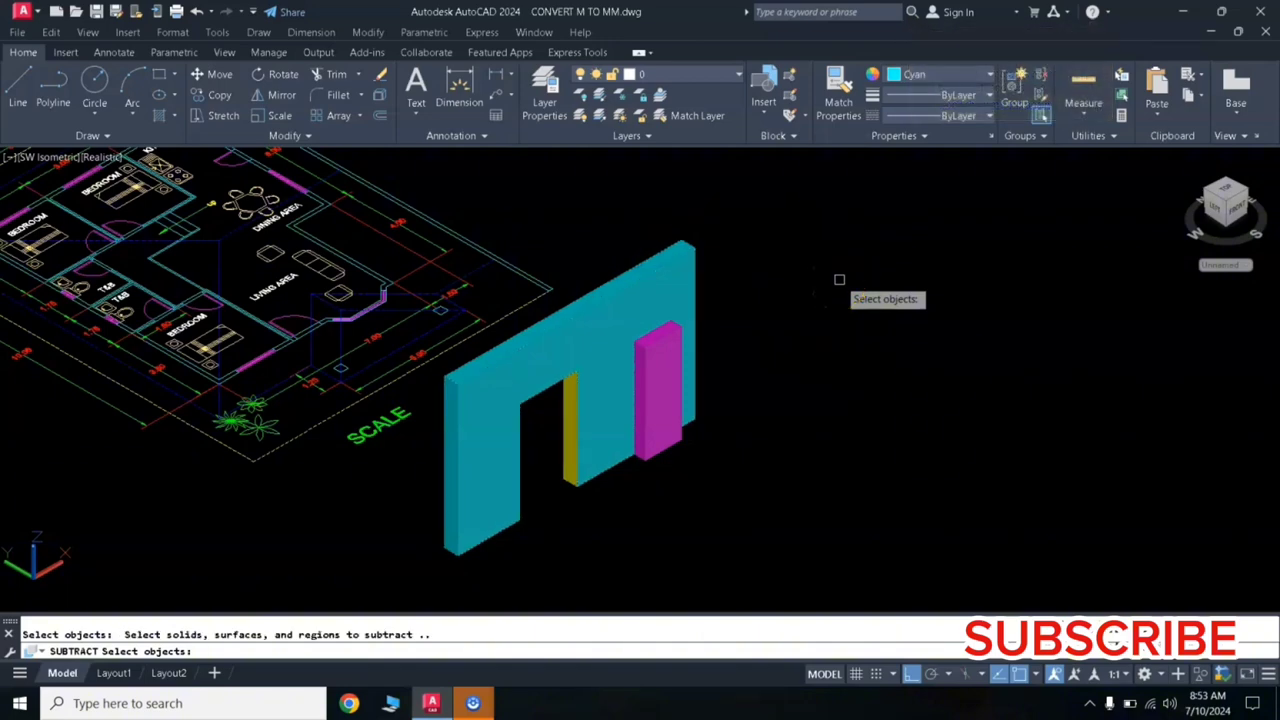
pyautogui.click(665, 451)
pyautogui.rightClick(784, 434)
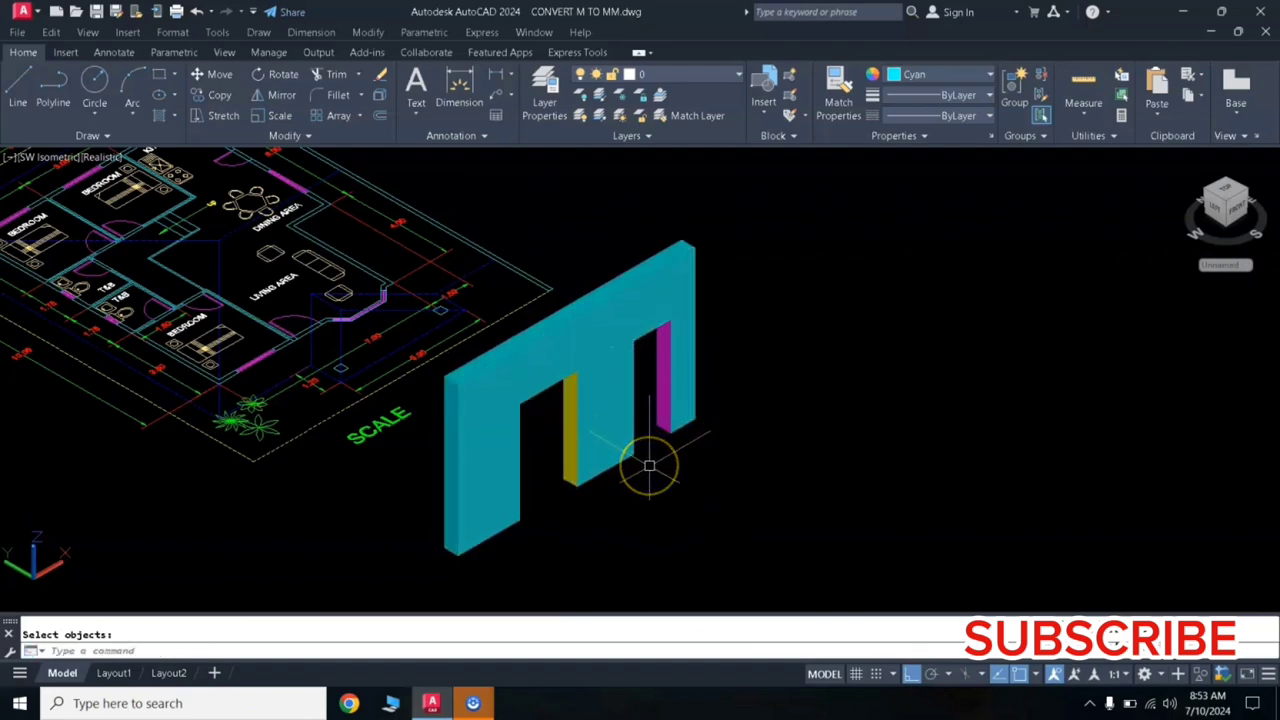
pyautogui.click(683, 476)
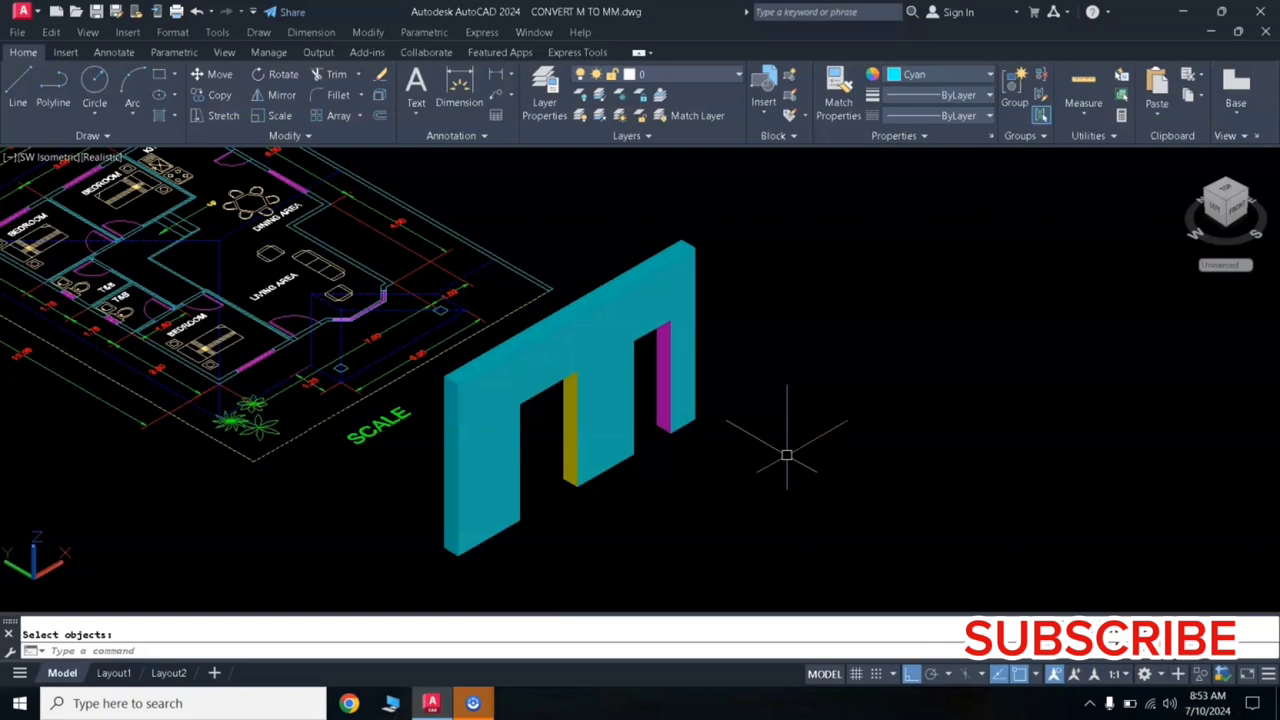
# Draw a rectangle right of the wall and extrude it into a low box
pyautogui.write('rec')
pyautogui.press('Return')
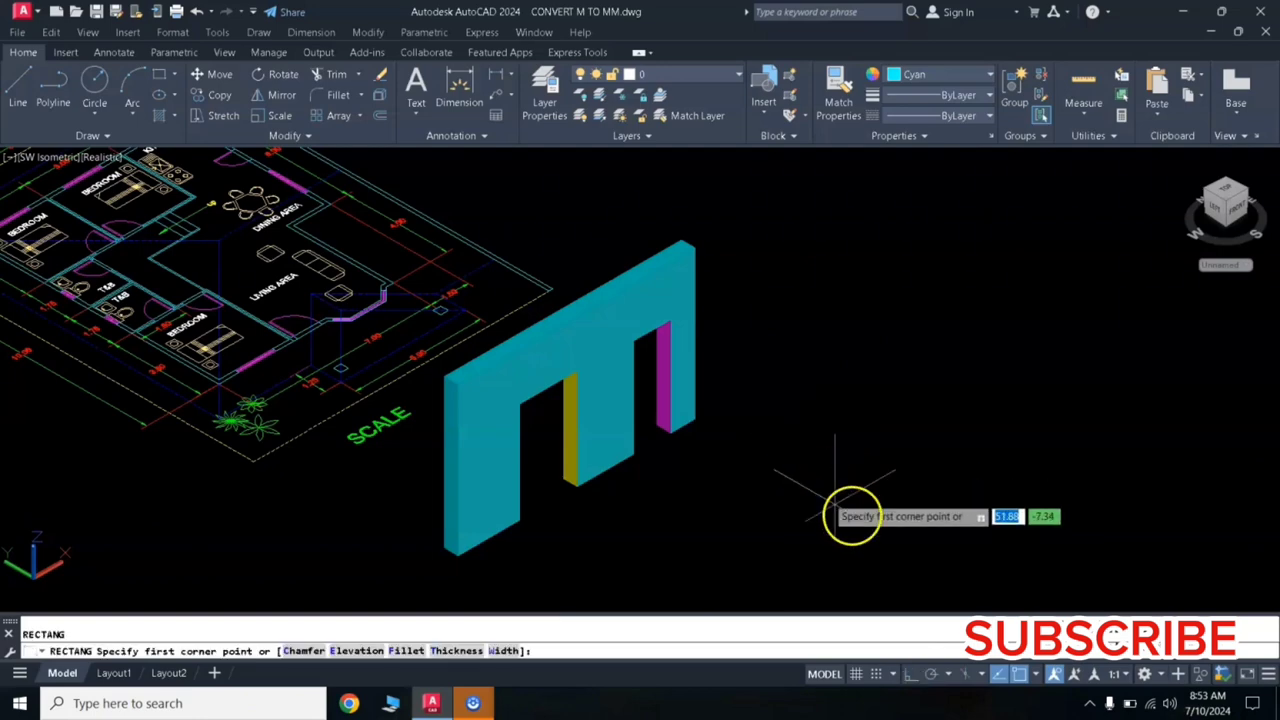
pyautogui.click(873, 518)
pyautogui.click(884, 433)
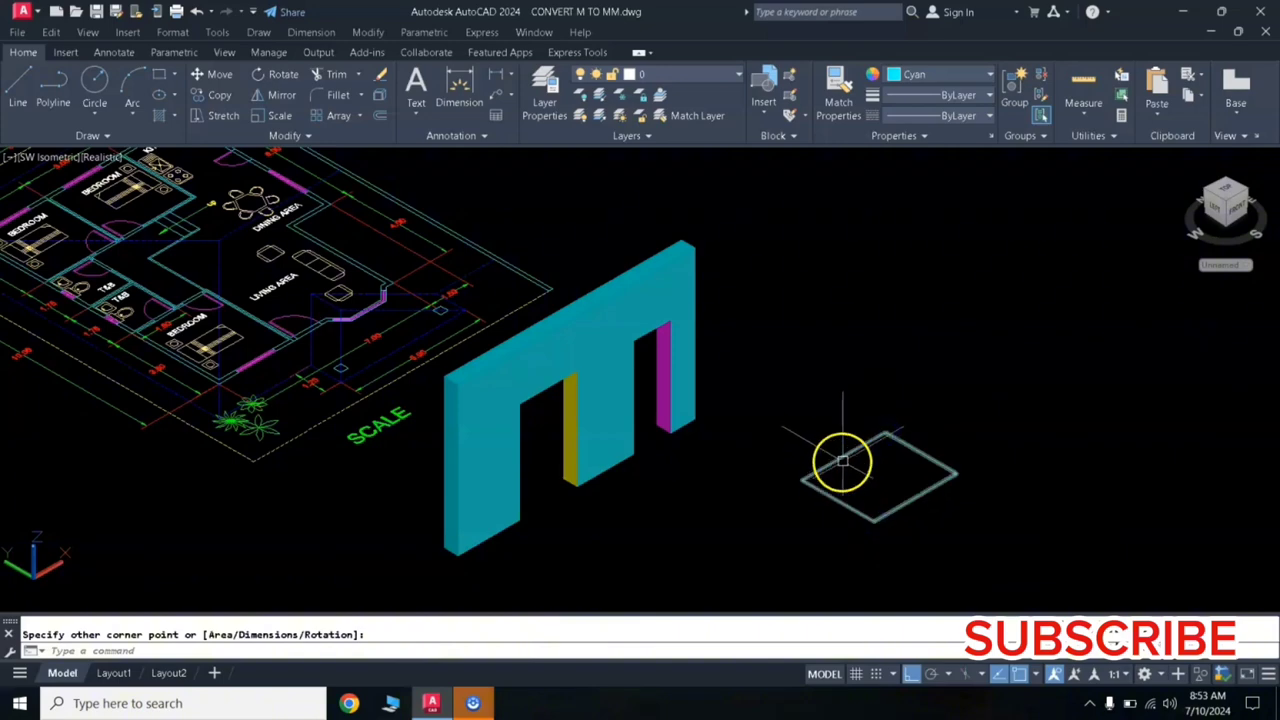
pyautogui.write('ext')
pyautogui.press('Return')
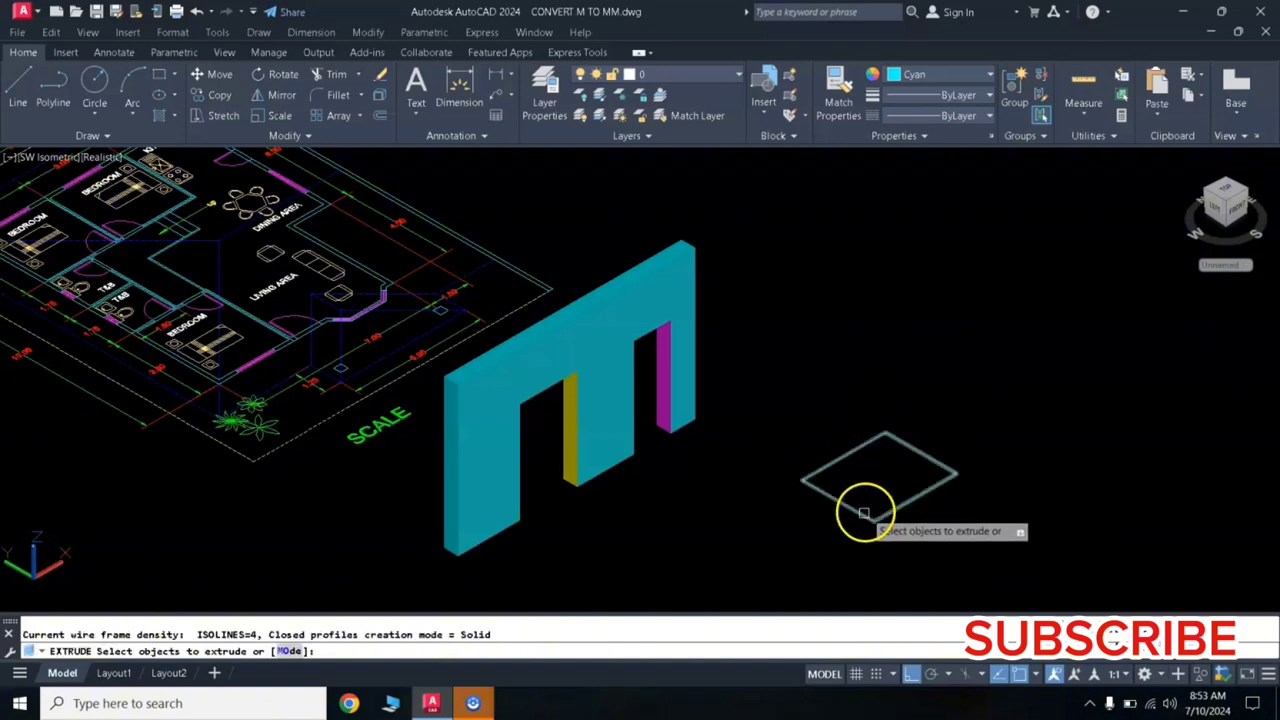
pyautogui.click(857, 516)
pyautogui.press('Return')
pyautogui.click(847, 441)
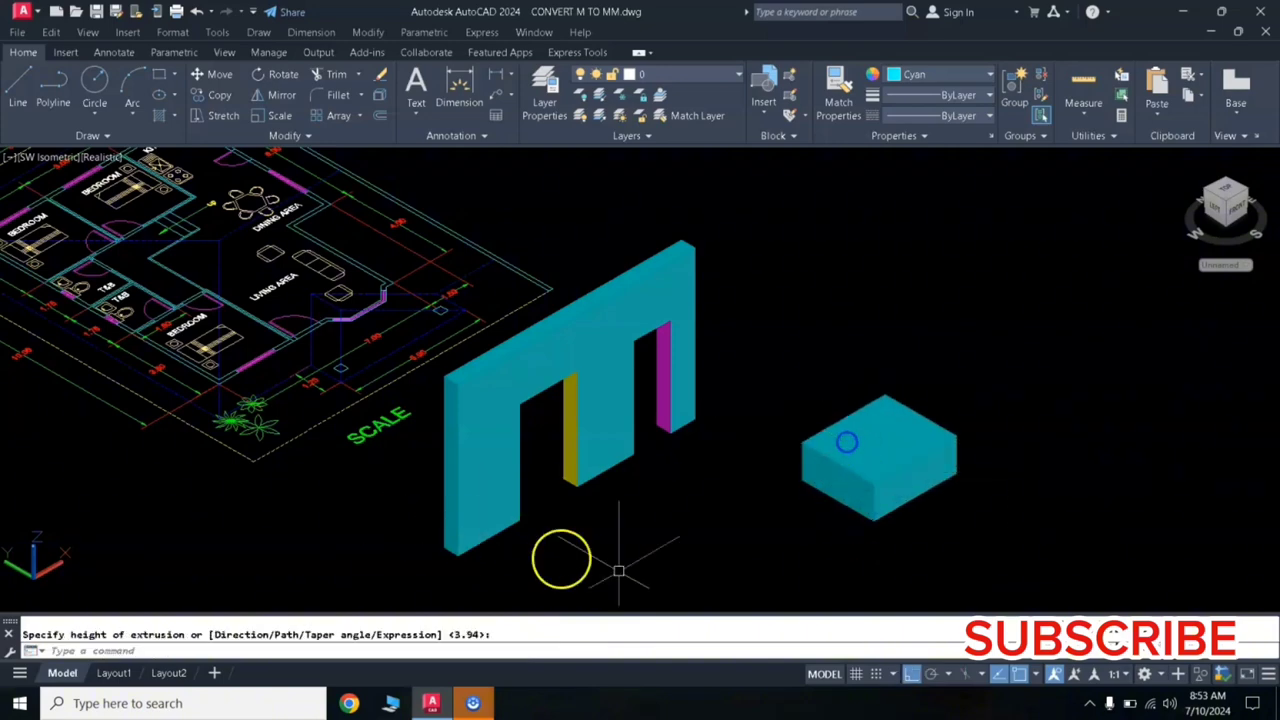
# Draw a circle at the box corner and extrude it into a short cylinder
pyautogui.write('c')
pyautogui.press('Return')
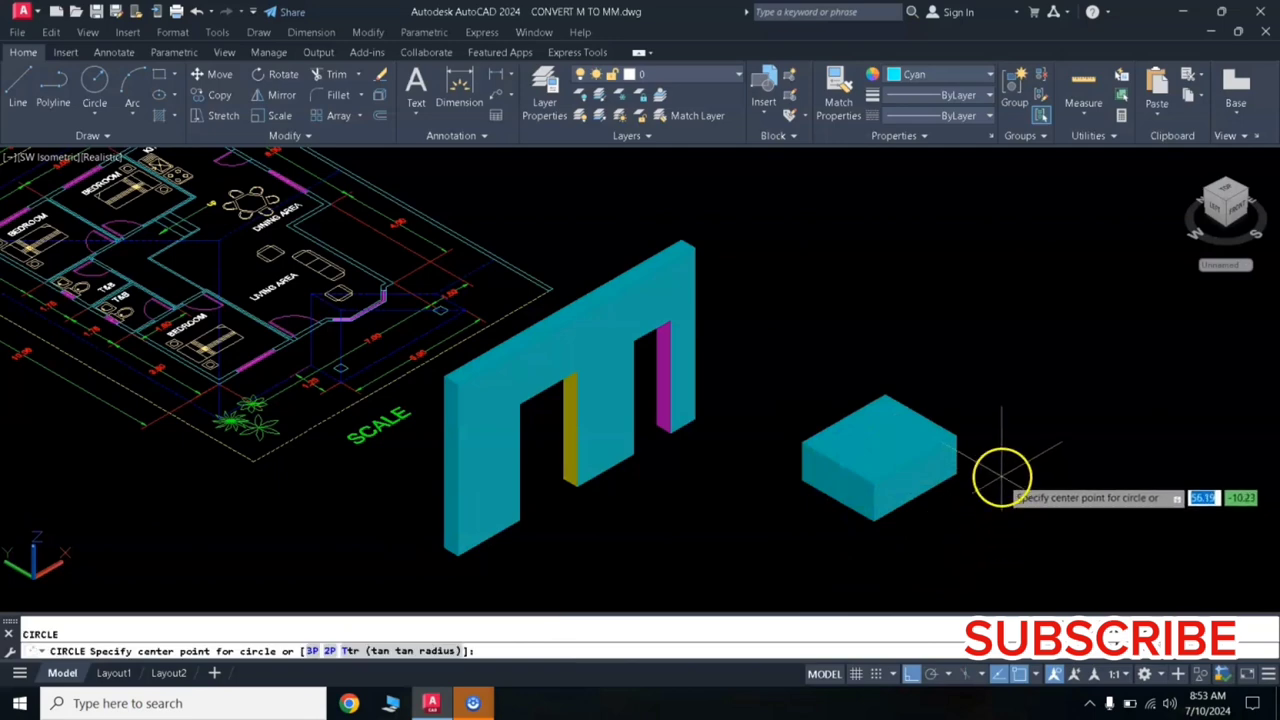
pyautogui.click(992, 482)
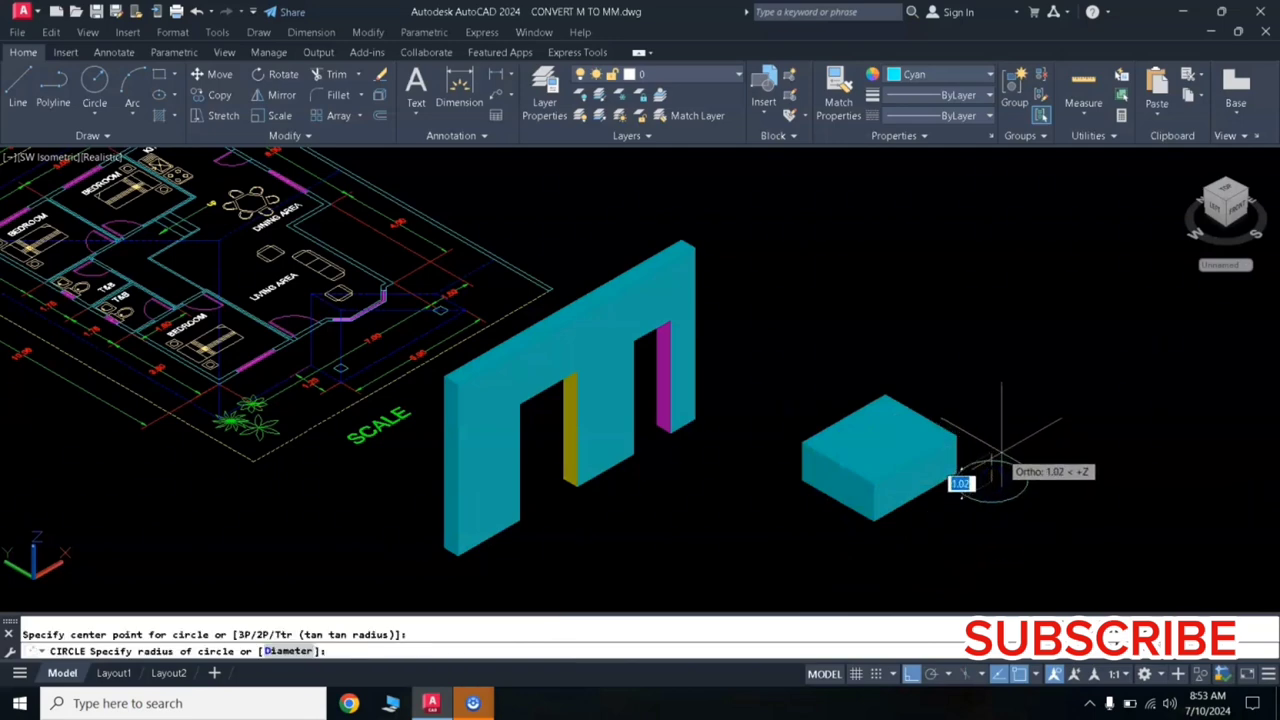
pyautogui.click(1001, 455)
pyautogui.write('ext')
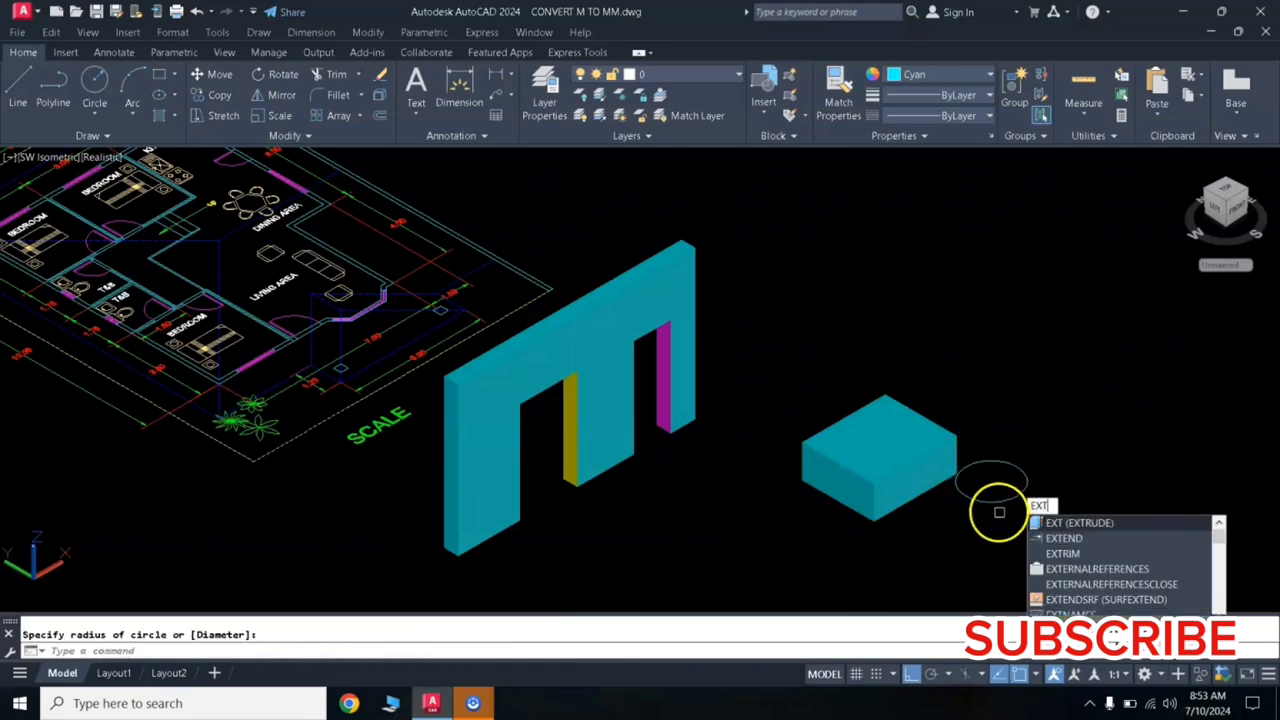
pyautogui.press('Return')
pyautogui.click(994, 496)
pyautogui.press('Return')
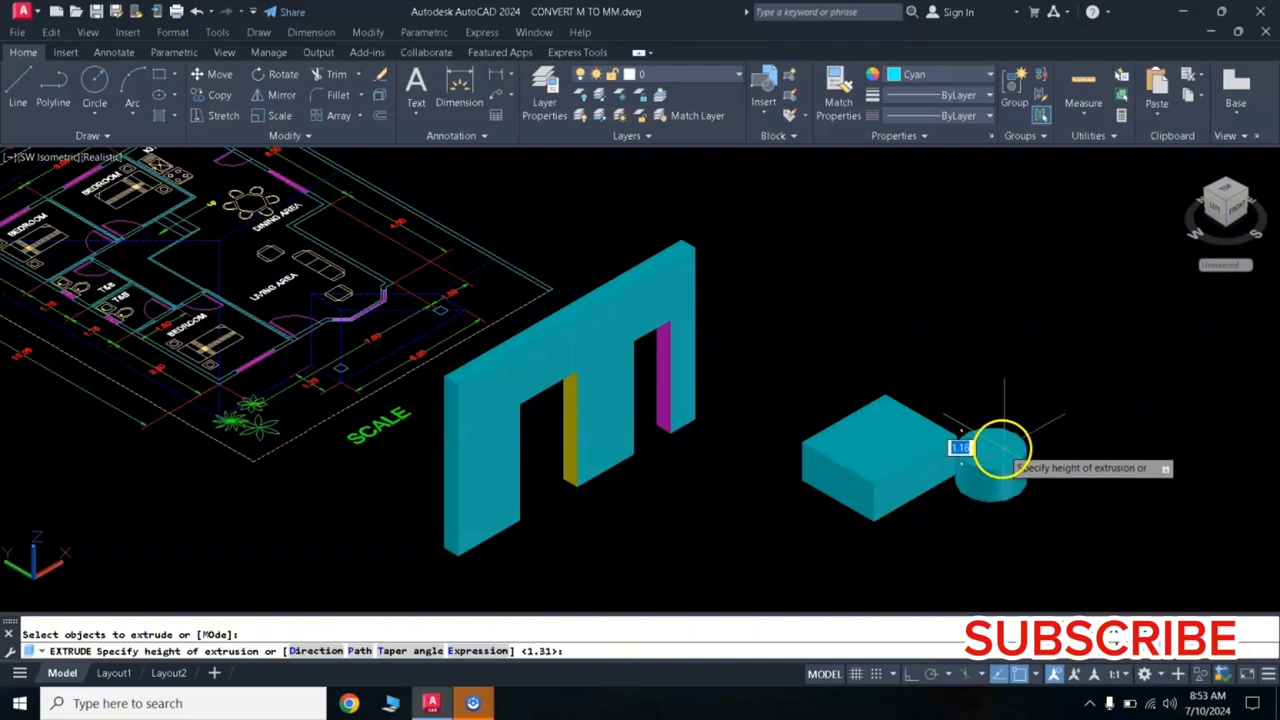
pyautogui.click(1006, 455)
pyautogui.click(1062, 430)
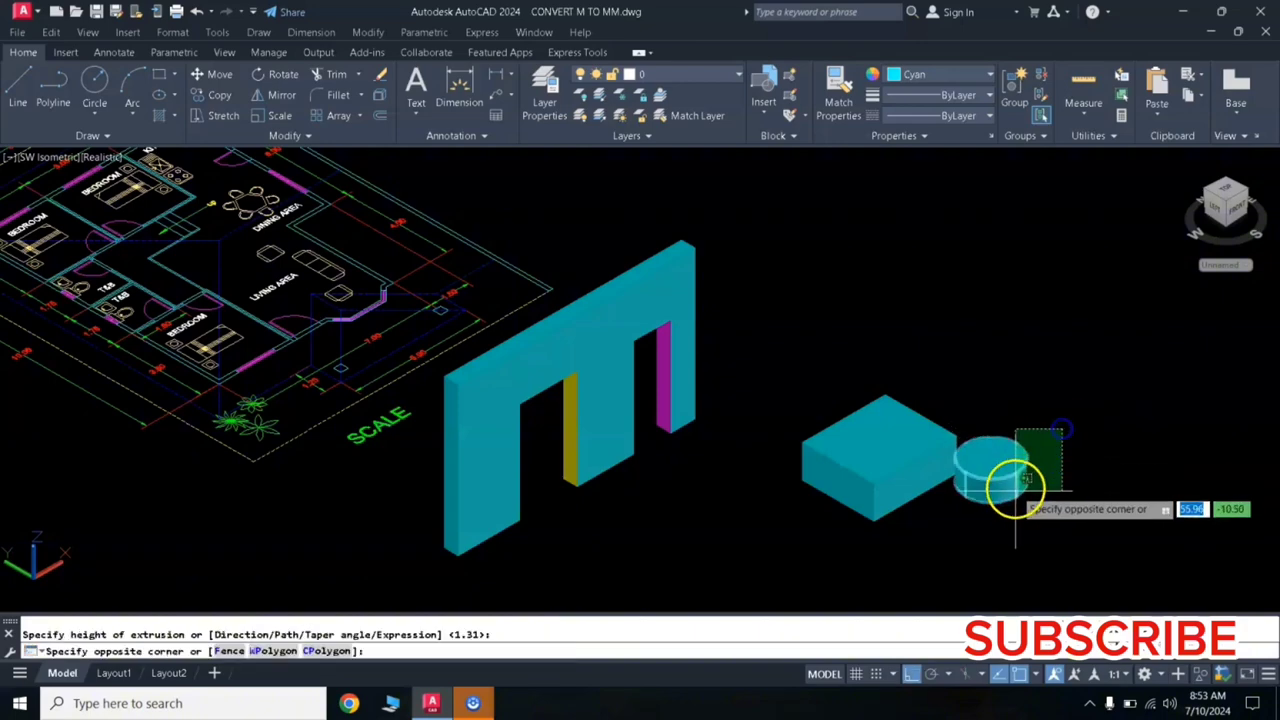
pyautogui.click(1016, 490)
# Colour the cylinder Green and move it toward the box
pyautogui.click(907, 84)
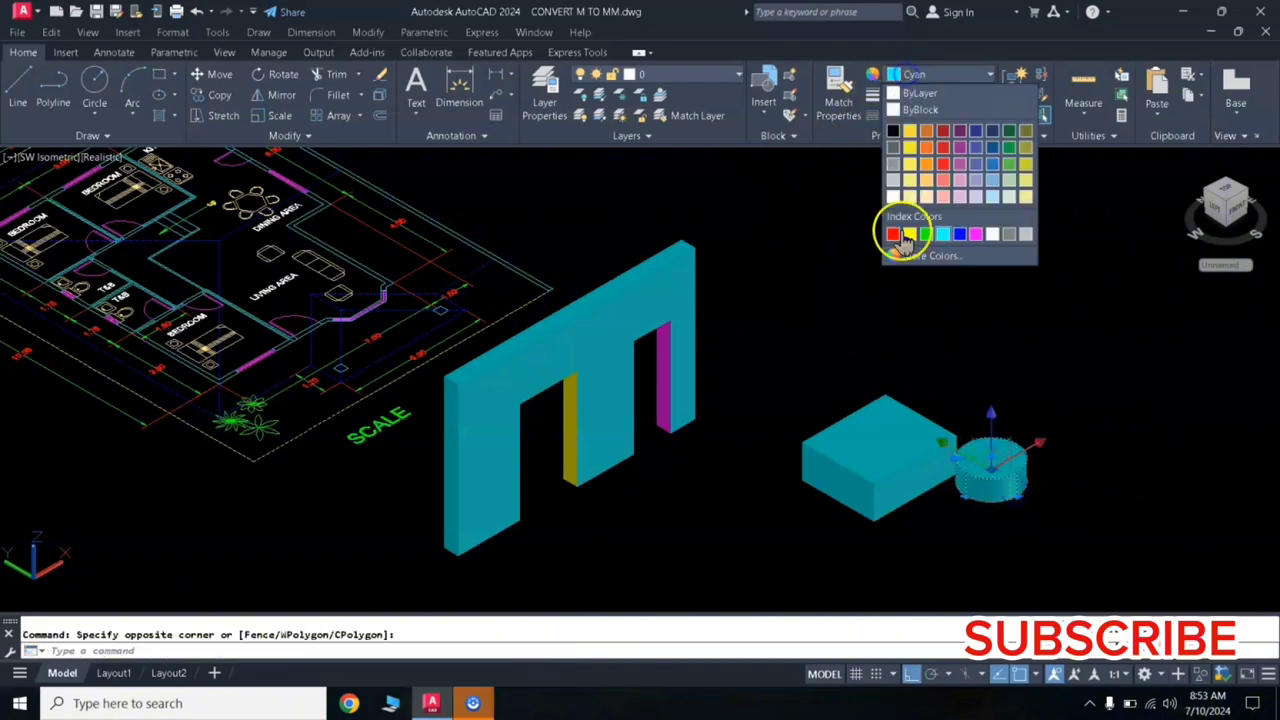
pyautogui.click(924, 236)
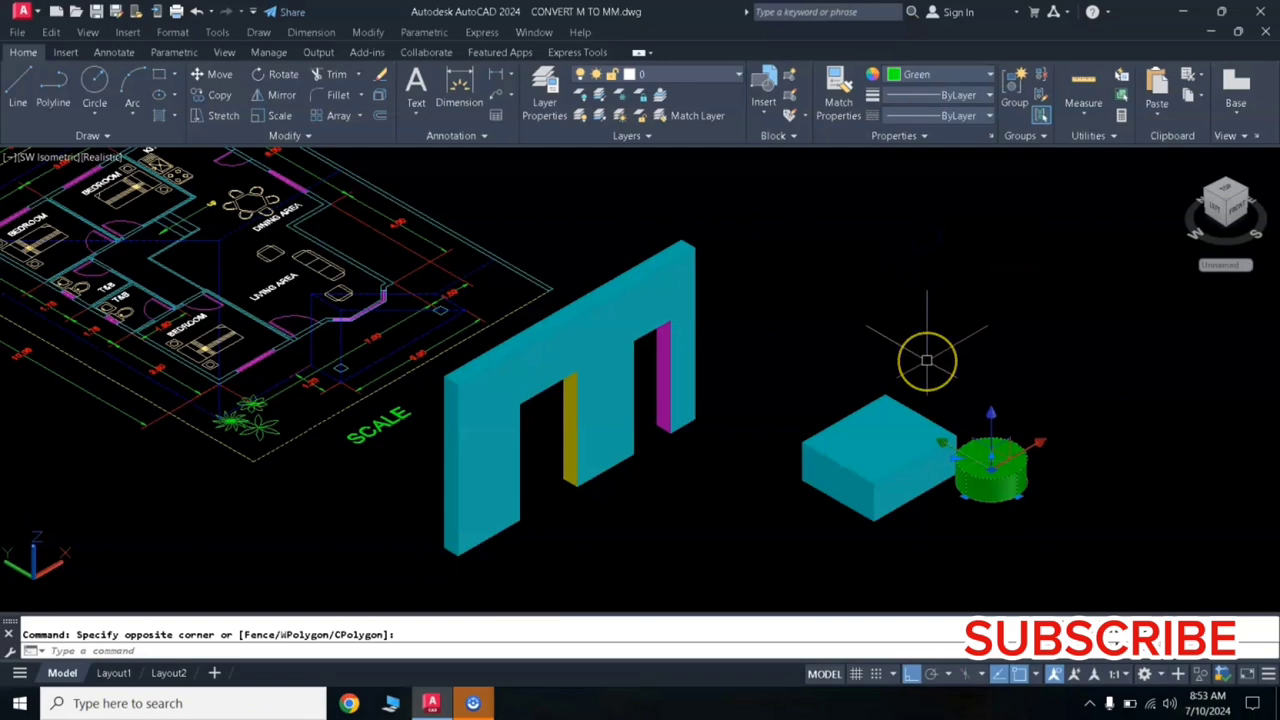
pyautogui.write('m')
pyautogui.press('Return')
pyautogui.click(1040, 425)
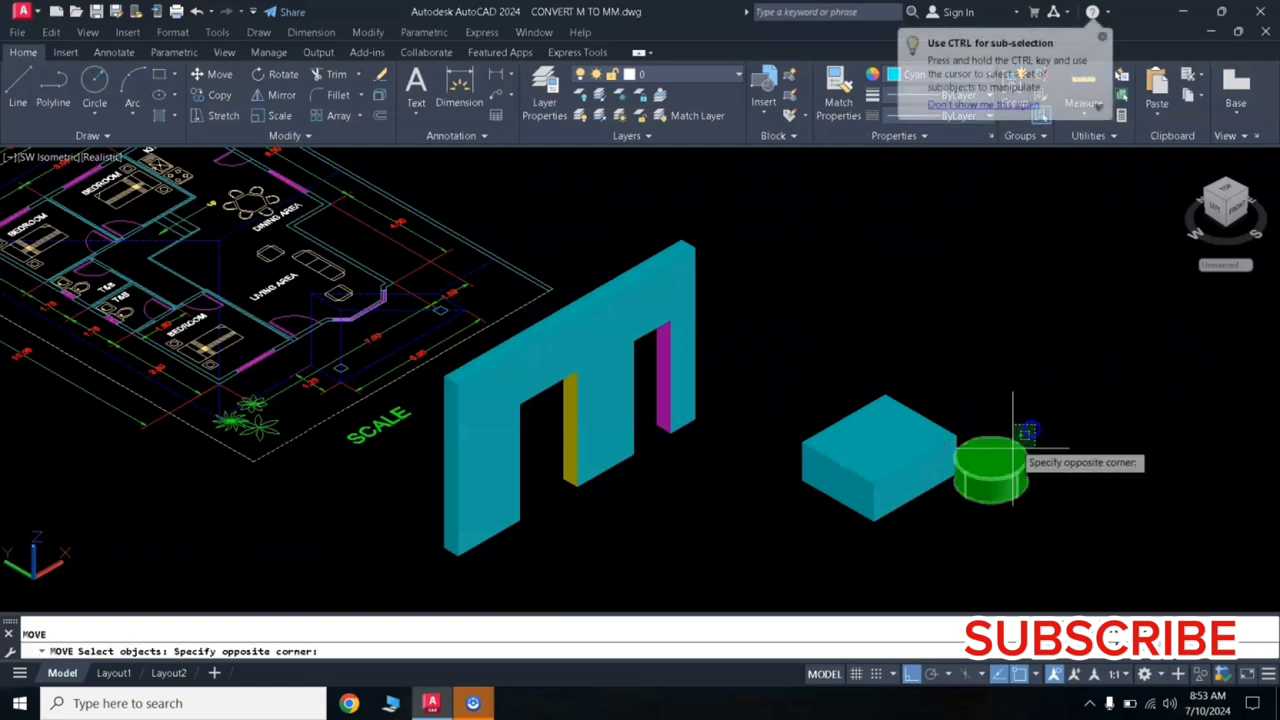
pyautogui.click(968, 505)
pyautogui.press('Return')
pyautogui.click(1130, 366)
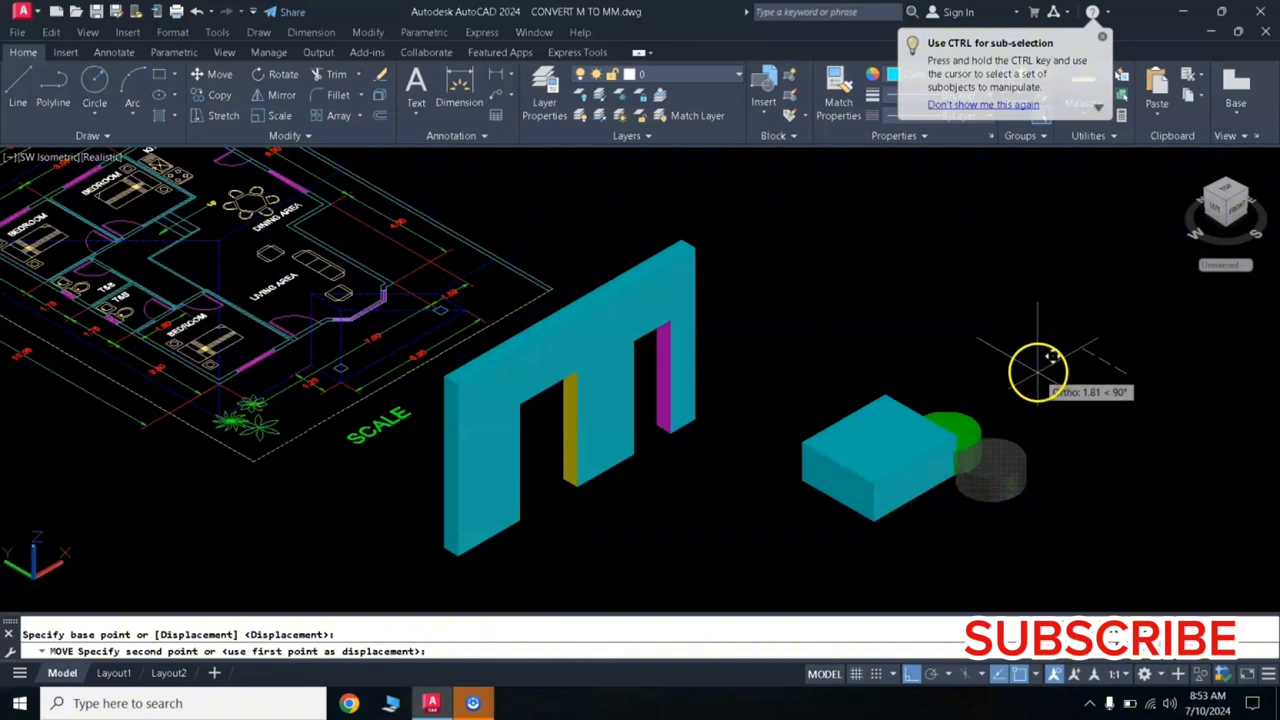
pyautogui.click(1035, 370)
# Reposition the green cylinder with further moves so it sits against the box's right side
pyautogui.press('Return')
pyautogui.click(986, 429)
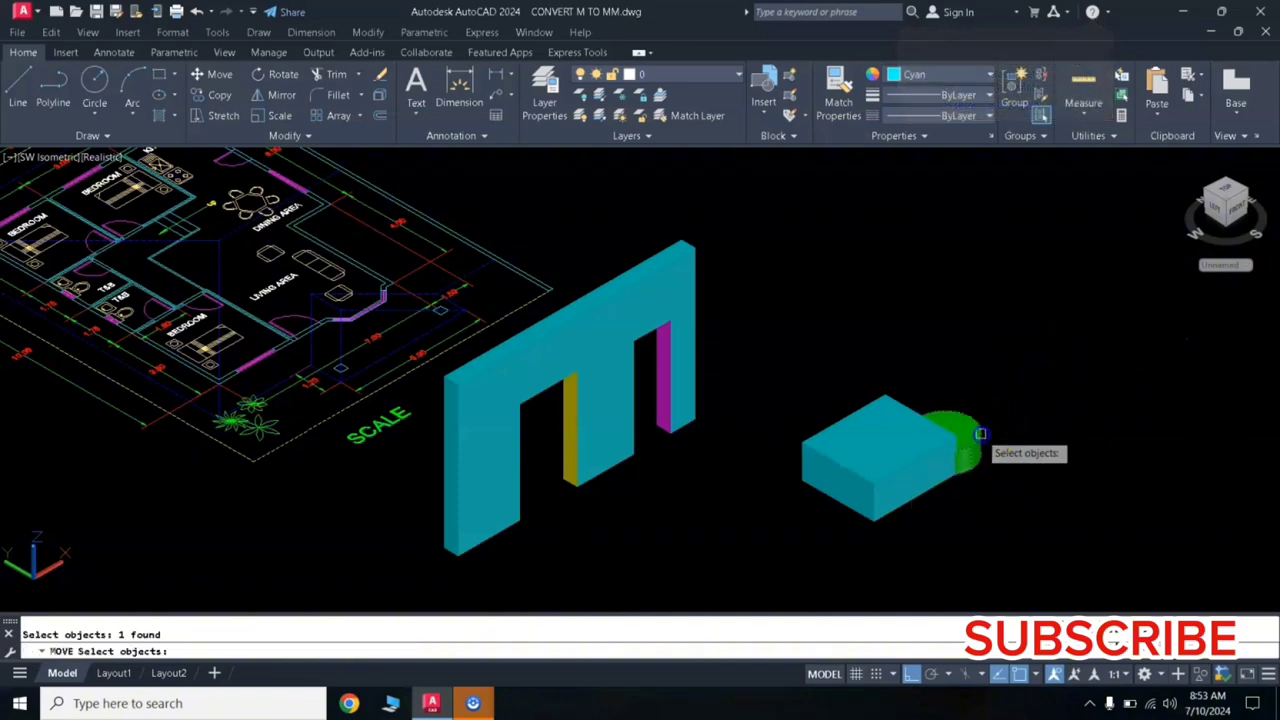
pyautogui.press('Return')
pyautogui.click(1068, 410)
pyautogui.click(1020, 440)
pyautogui.press('Return')
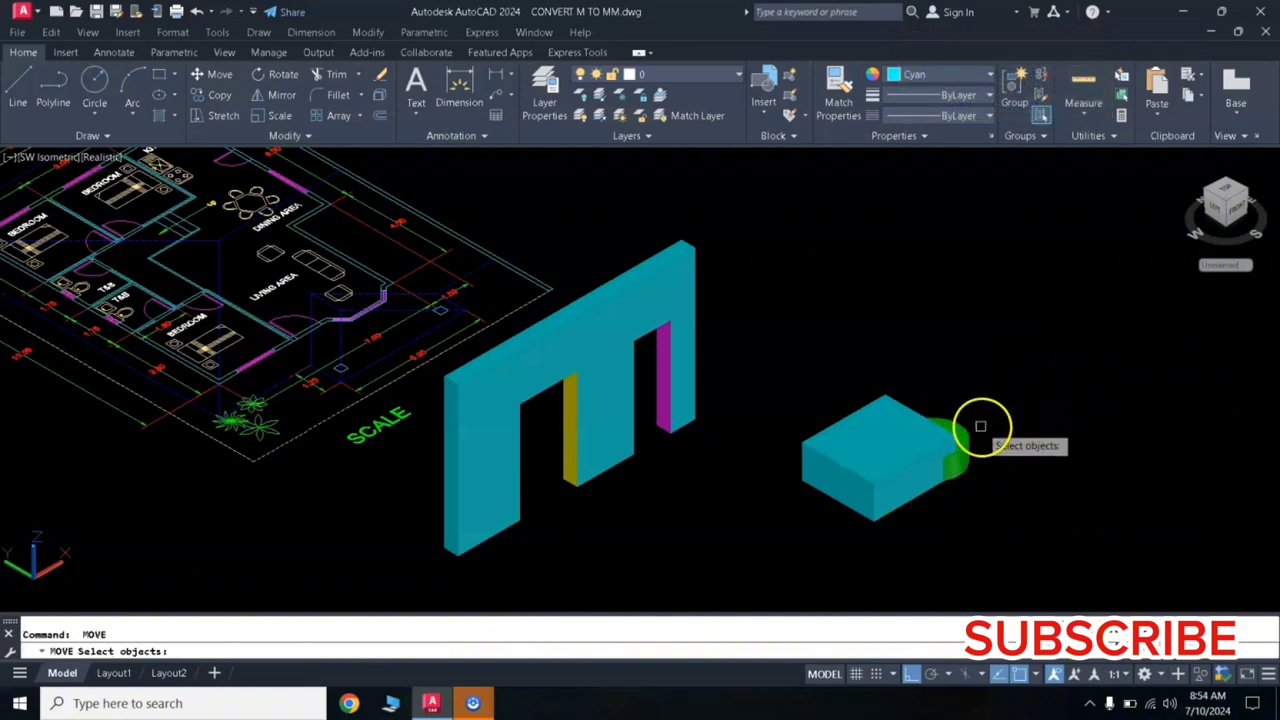
pyautogui.click(968, 427)
pyautogui.press('Return')
pyautogui.click(1020, 420)
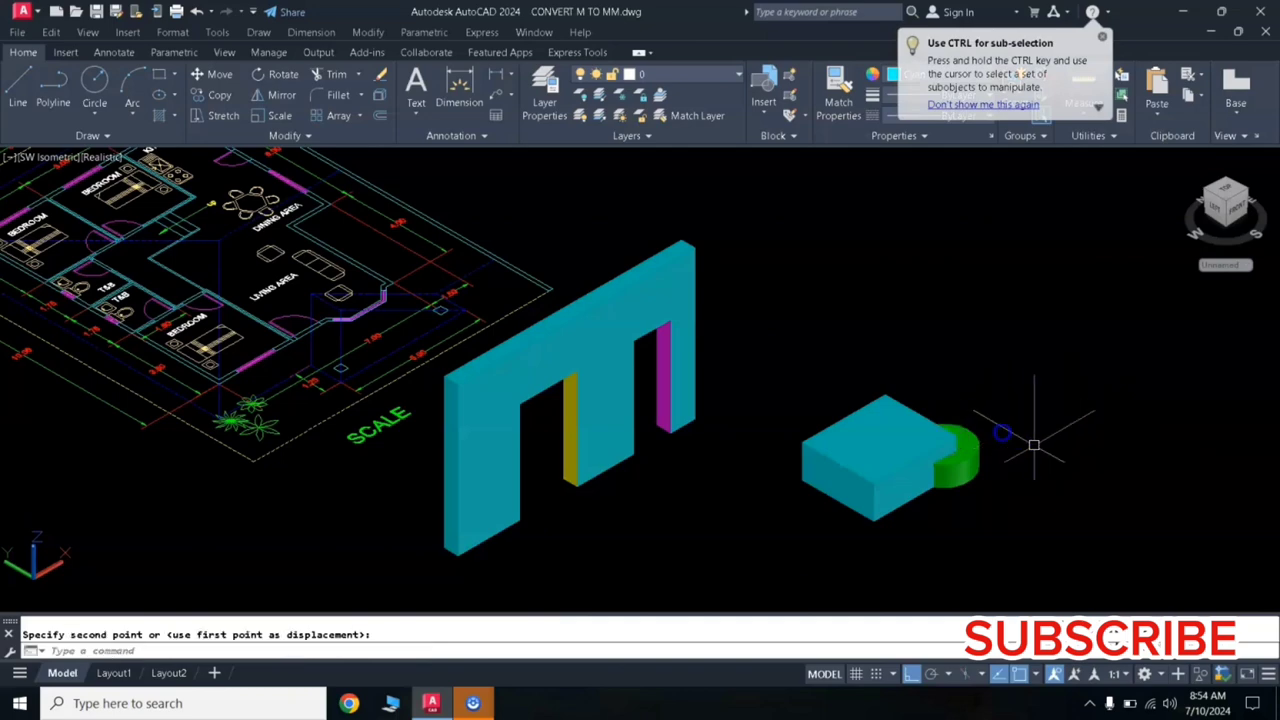
pyautogui.click(848, 412)
pyautogui.click(971, 463)
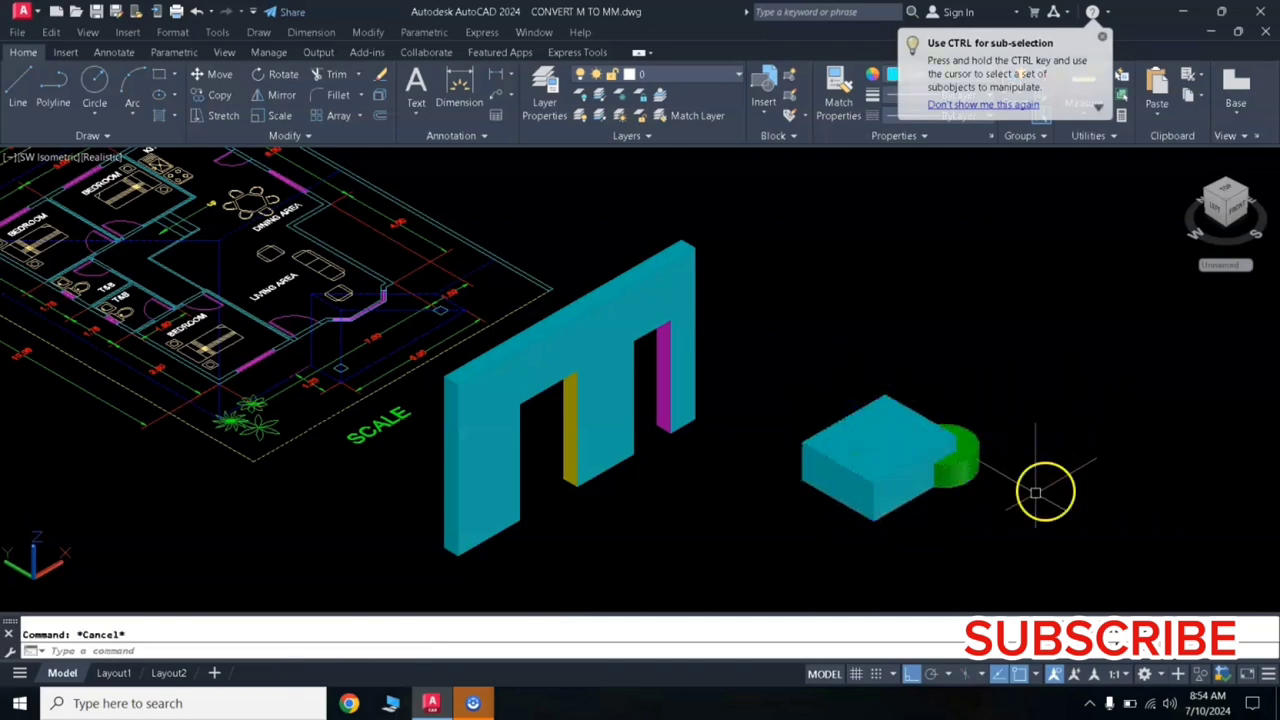
pyautogui.click(975, 462)
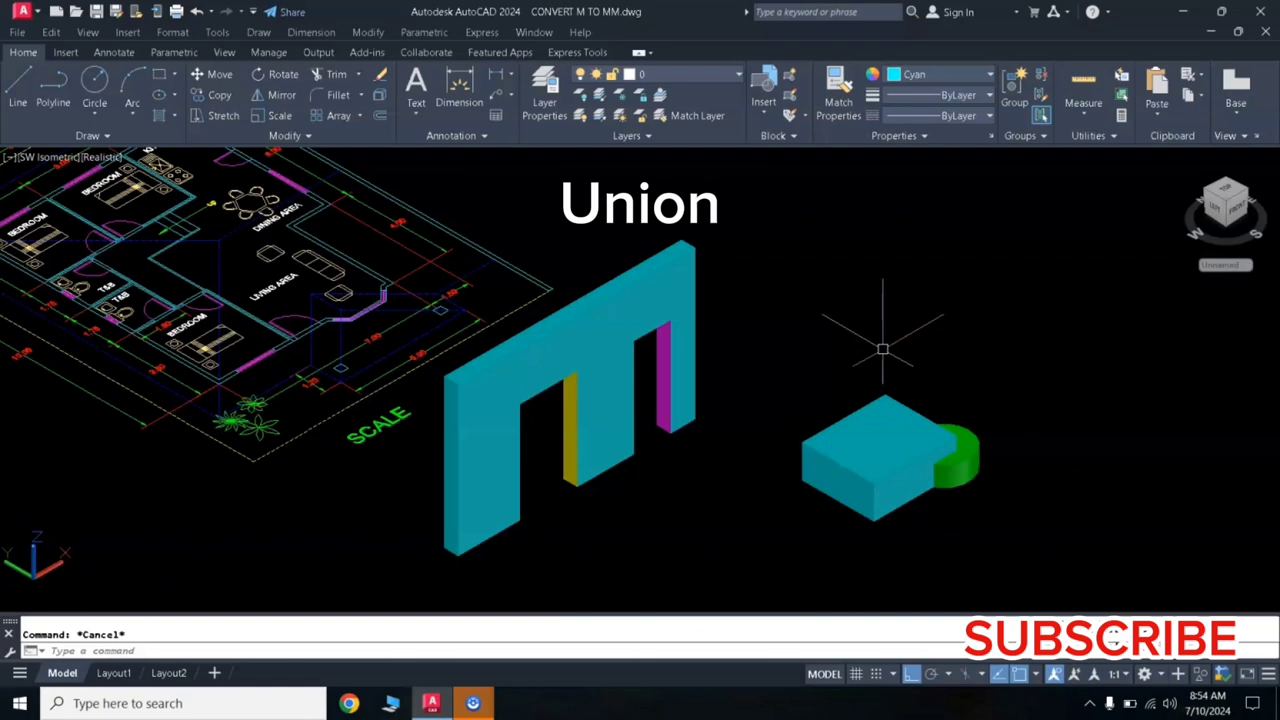
# Union the cyan box and green cylinder into a single solid
pyautogui.write('Uni')
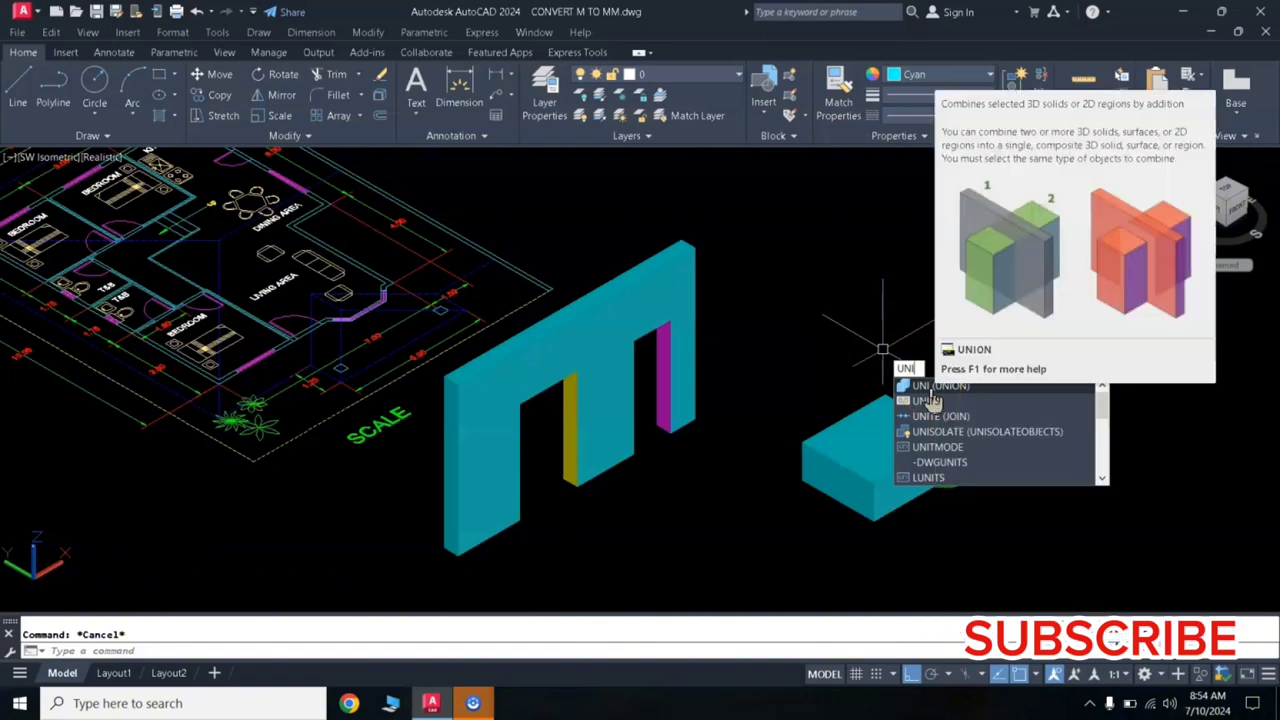
pyautogui.click(930, 390)
pyautogui.click(910, 412)
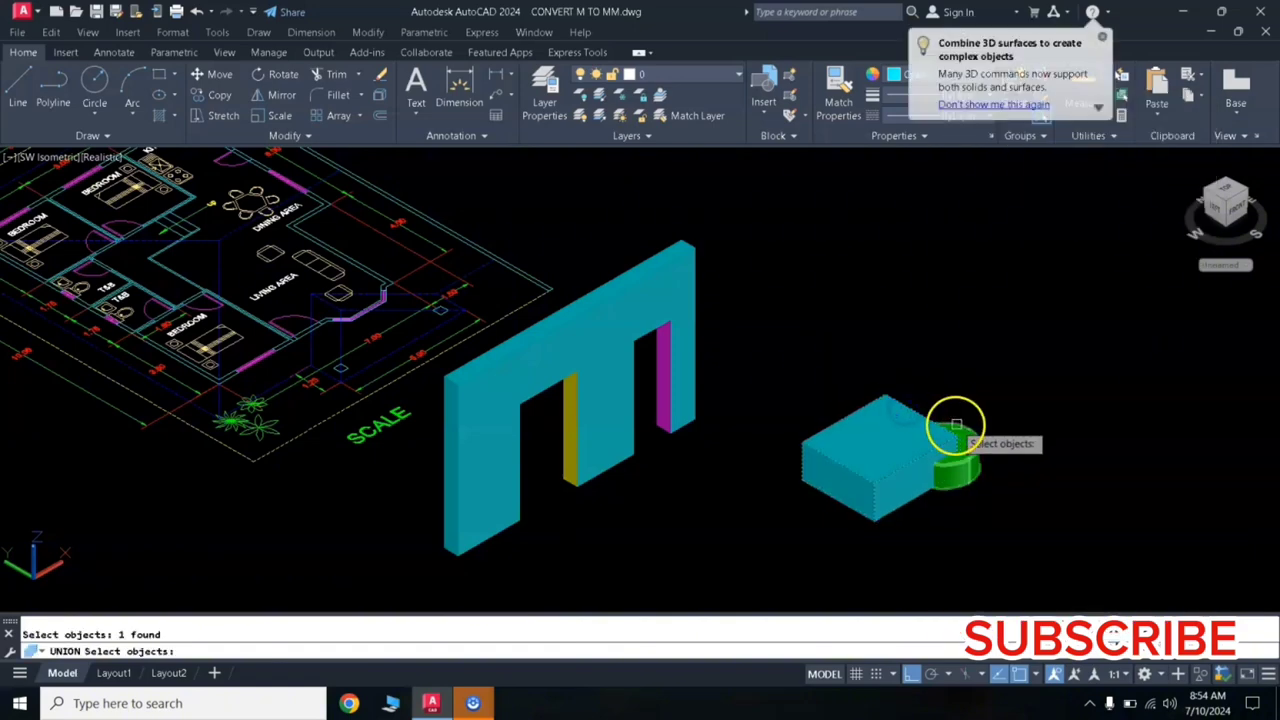
pyautogui.press('Return')
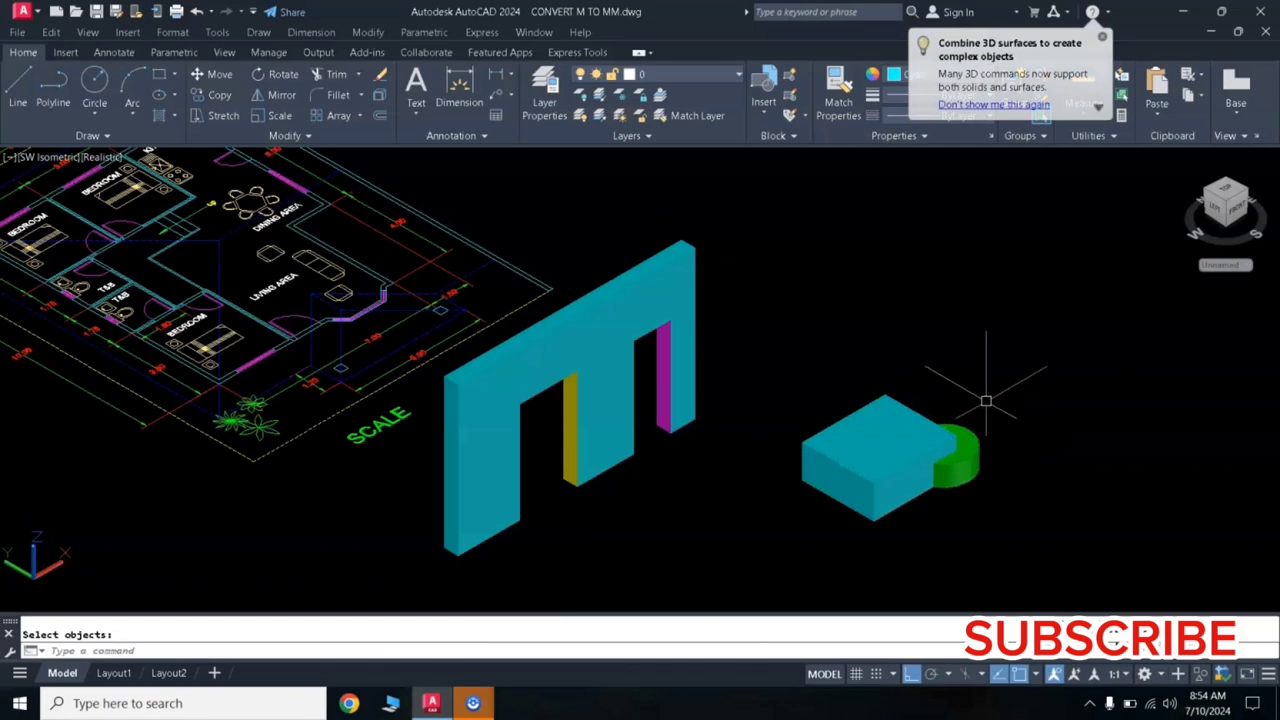
pyautogui.click(958, 450)
pyautogui.press('Return')
# Move the merged solid twice, ending at a new spot right of the wall
pyautogui.click(1012, 435)
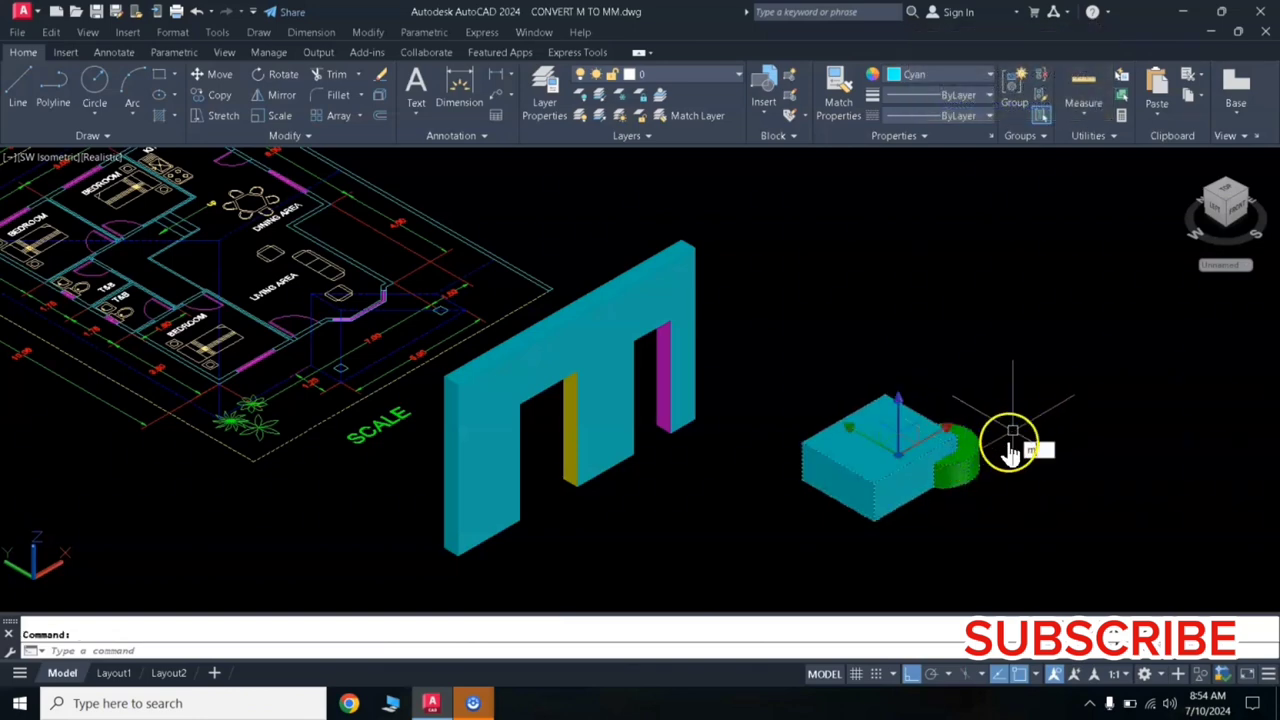
pyautogui.press('Return')
pyautogui.click(1062, 442)
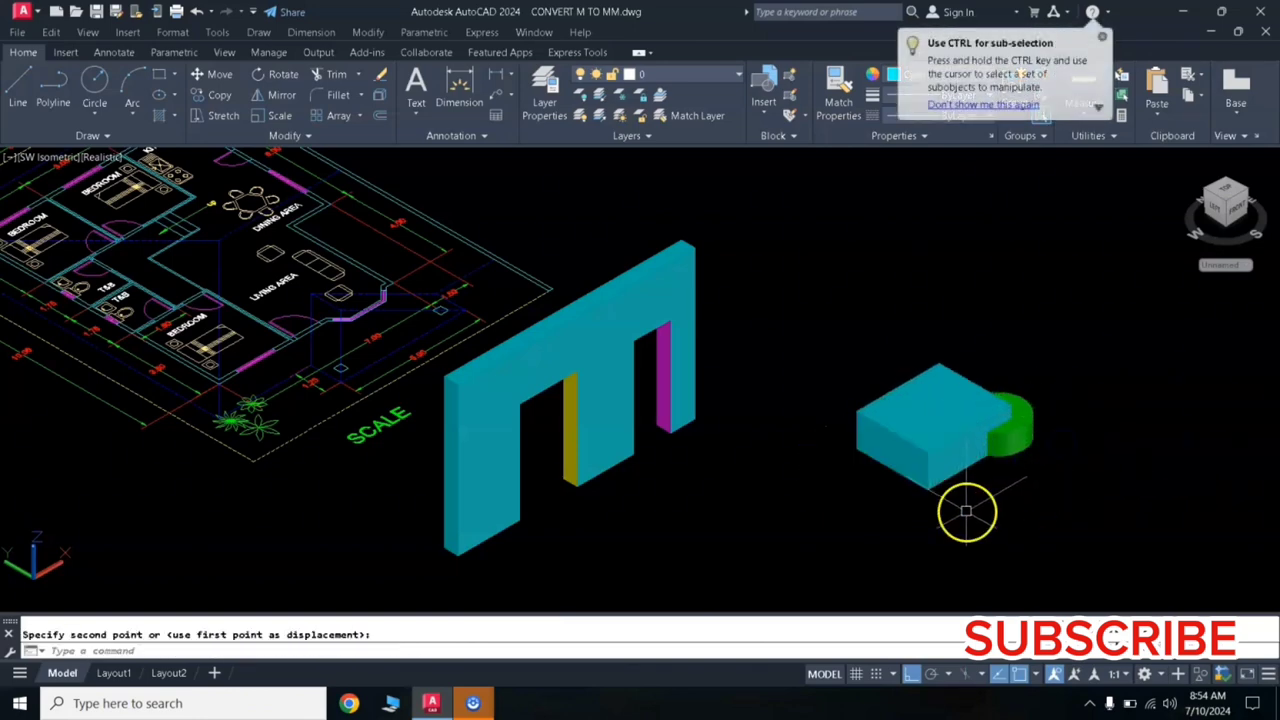
pyautogui.click(889, 428)
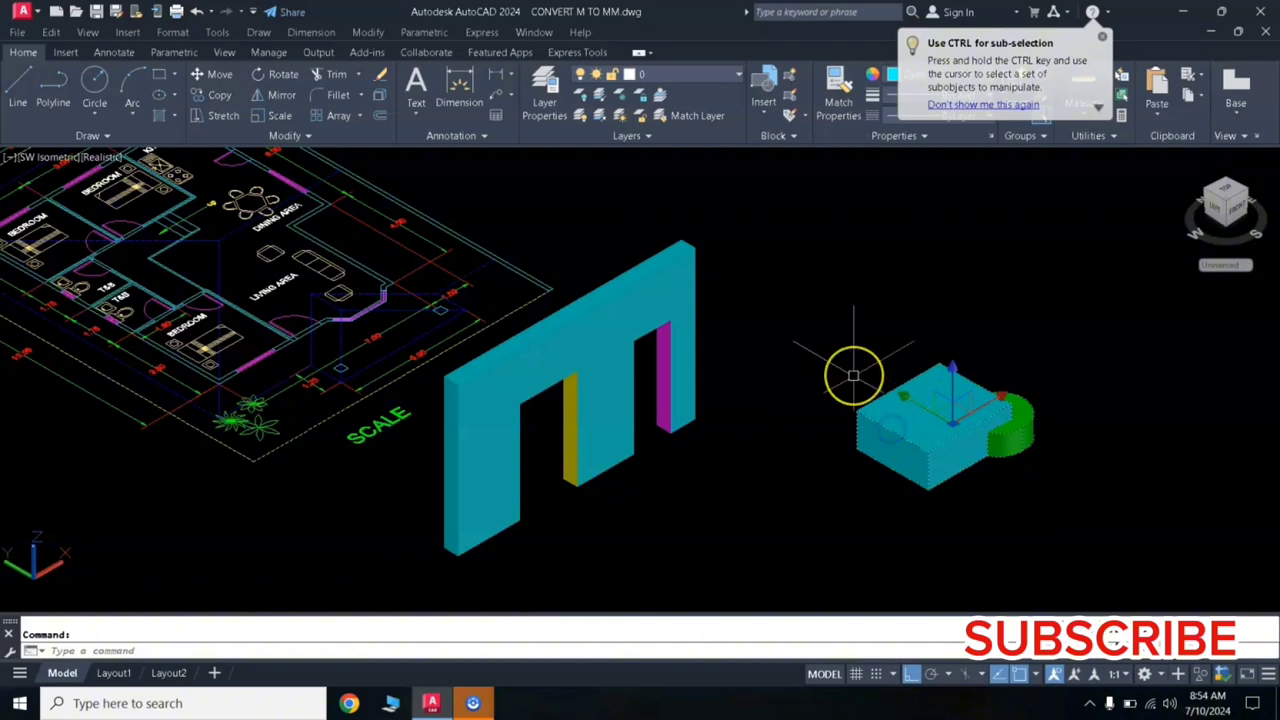
pyautogui.press('Return')
pyautogui.click(829, 366)
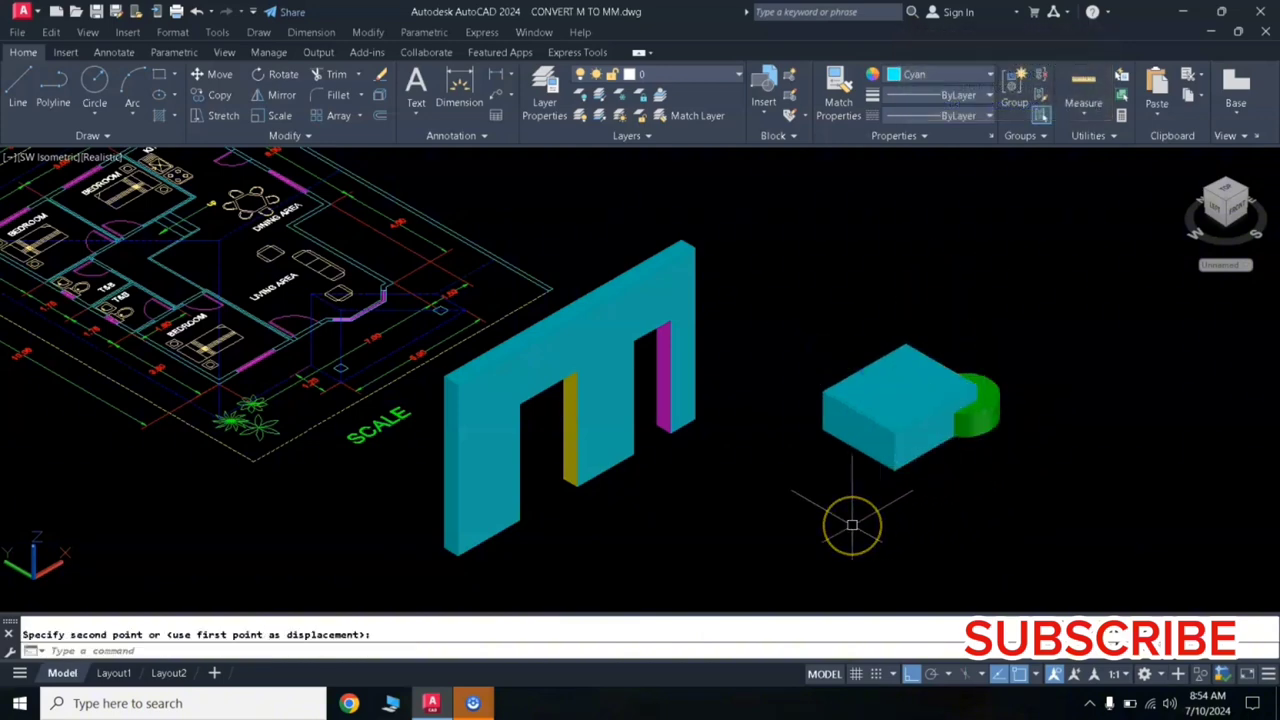
pyautogui.moveTo(852, 525); pyautogui.dragTo(789, 423, button='middle')
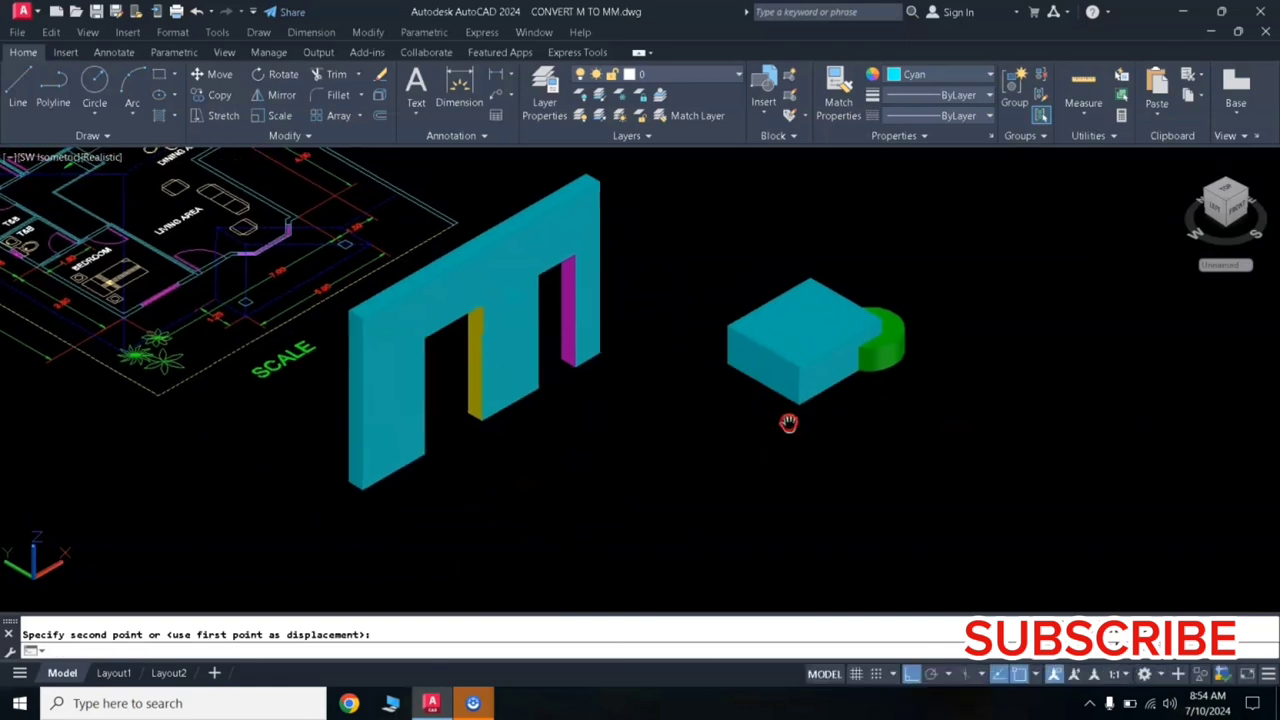
pyautogui.click(792, 537)
# Draw a rectangle below the merged solid
pyautogui.press('Return')
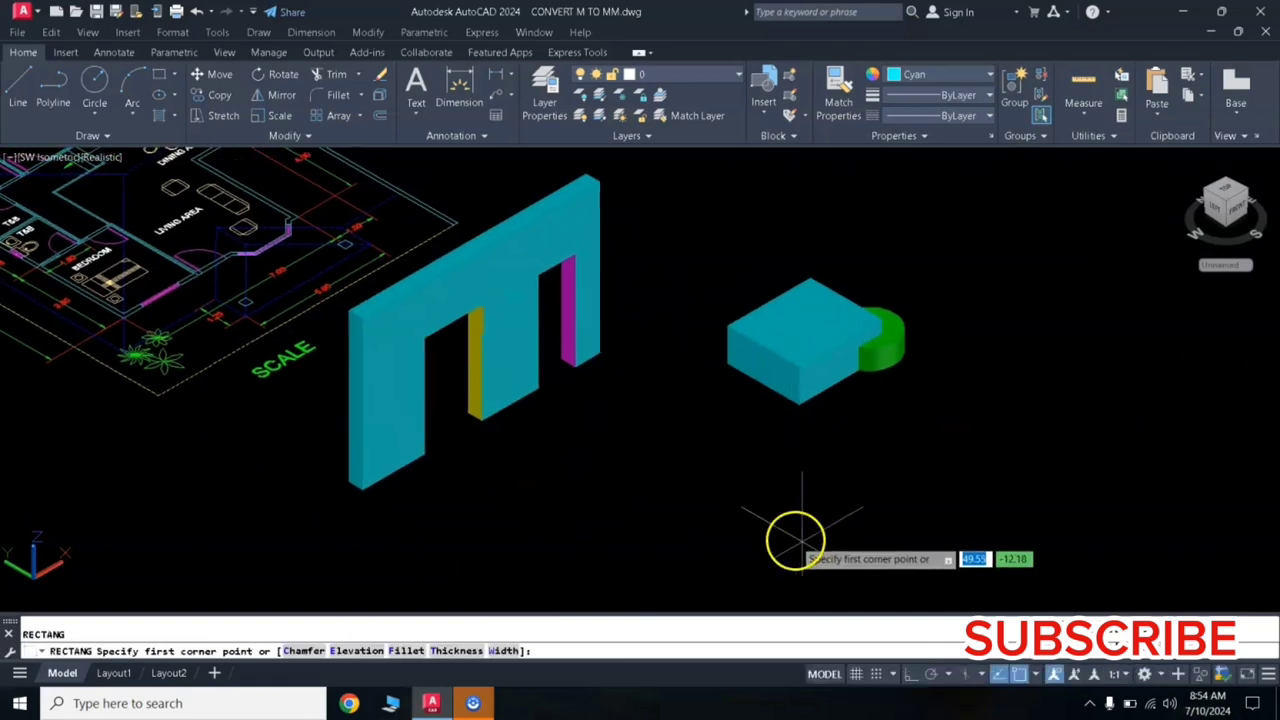
pyautogui.click(855, 540)
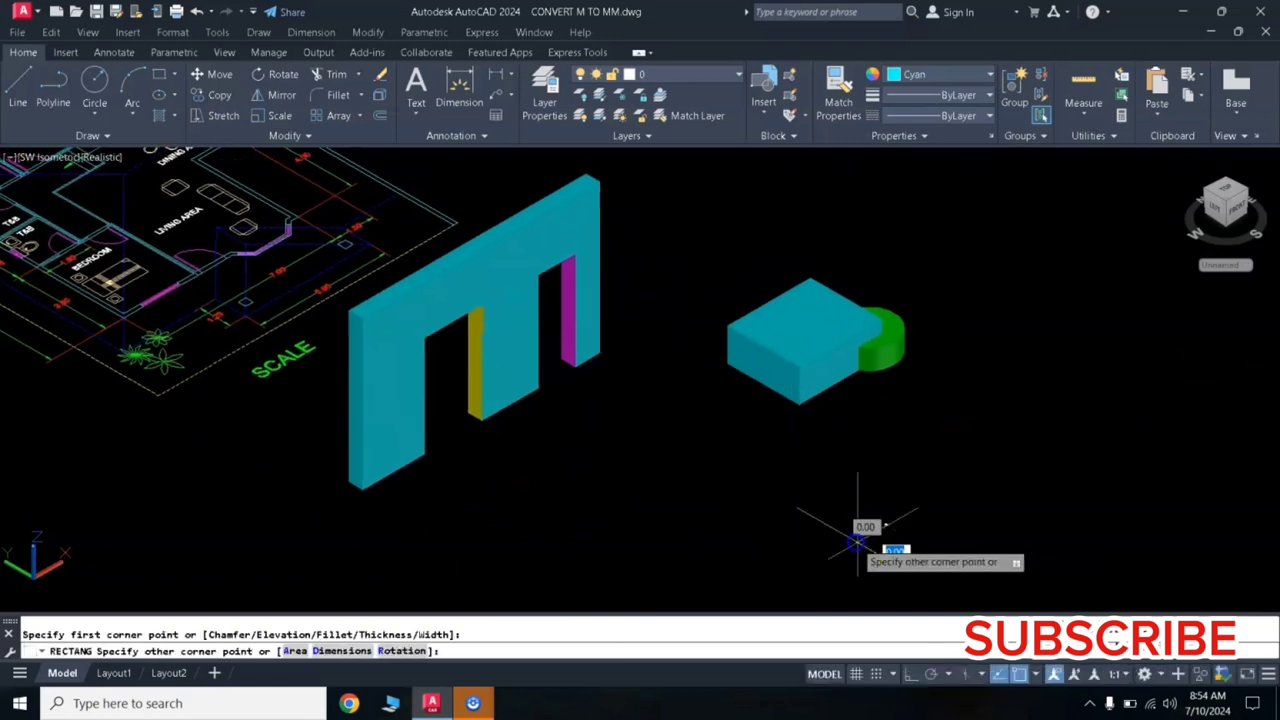
pyautogui.click(878, 433)
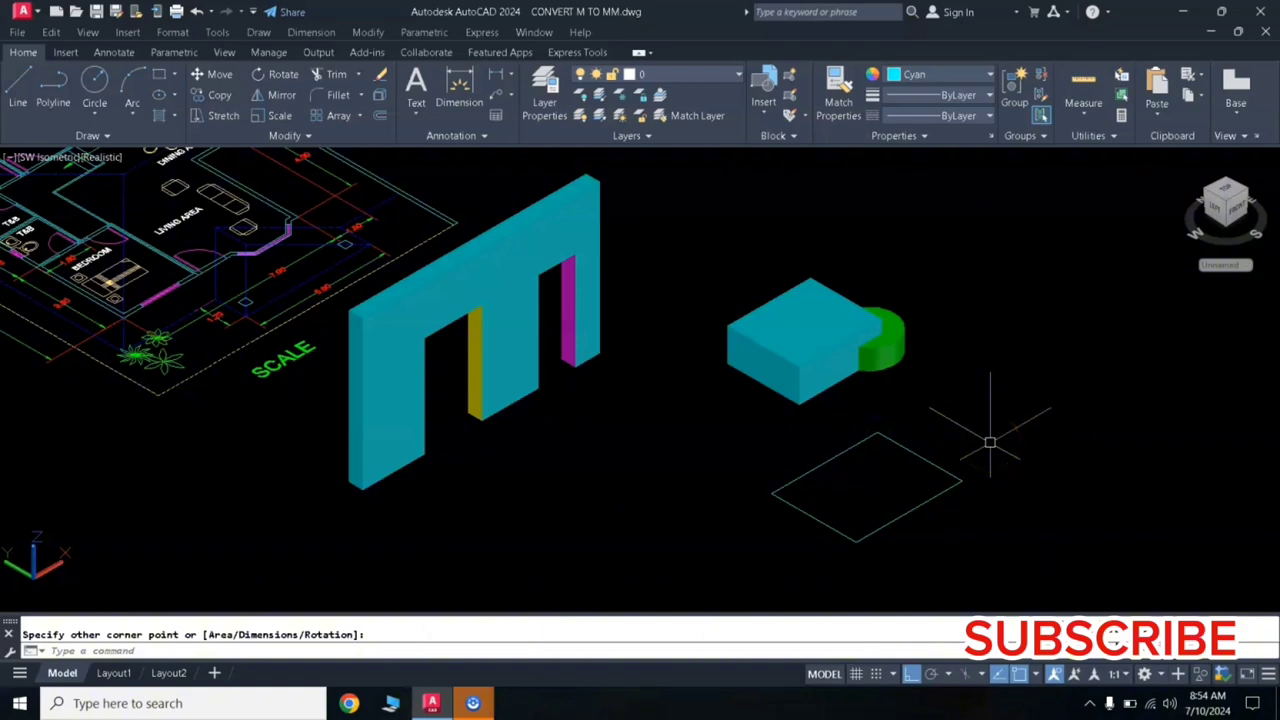
# Offset the rectangle 1 unit inward to create an inner rectangle
pyautogui.write('o')
pyautogui.press('Return')
pyautogui.write('1')
pyautogui.press('Return')
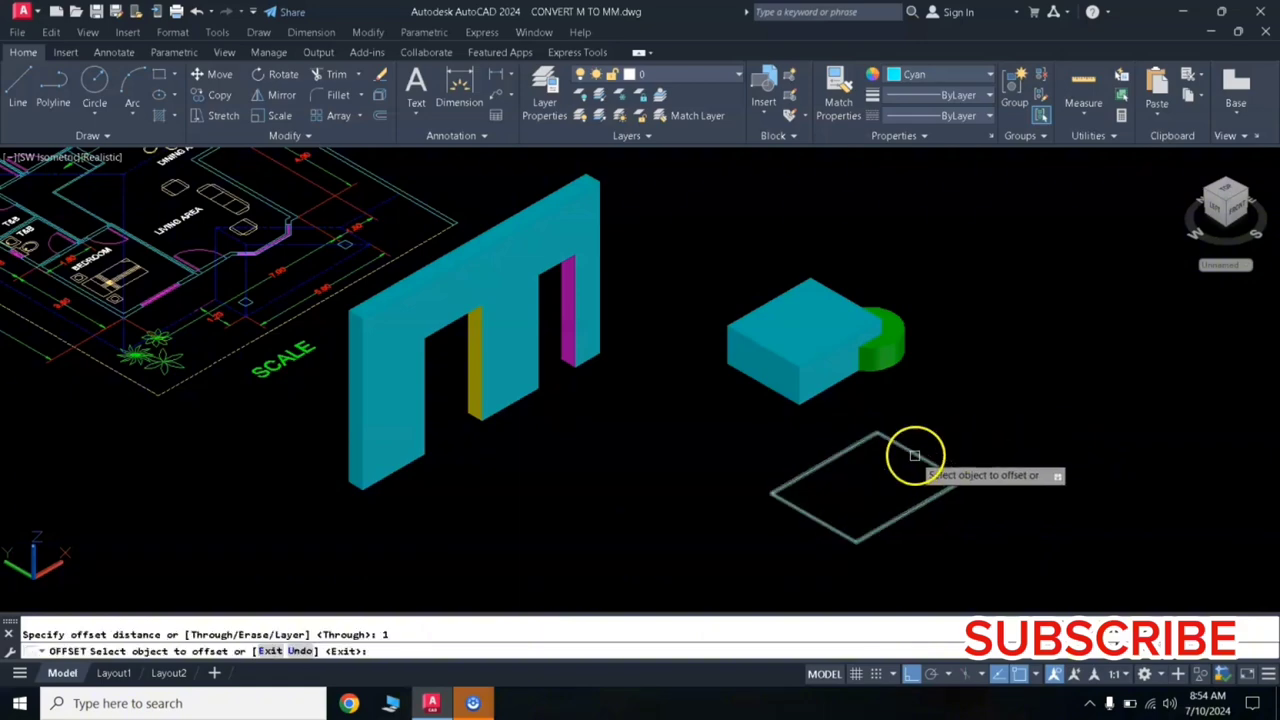
pyautogui.click(906, 452)
pyautogui.click(899, 466)
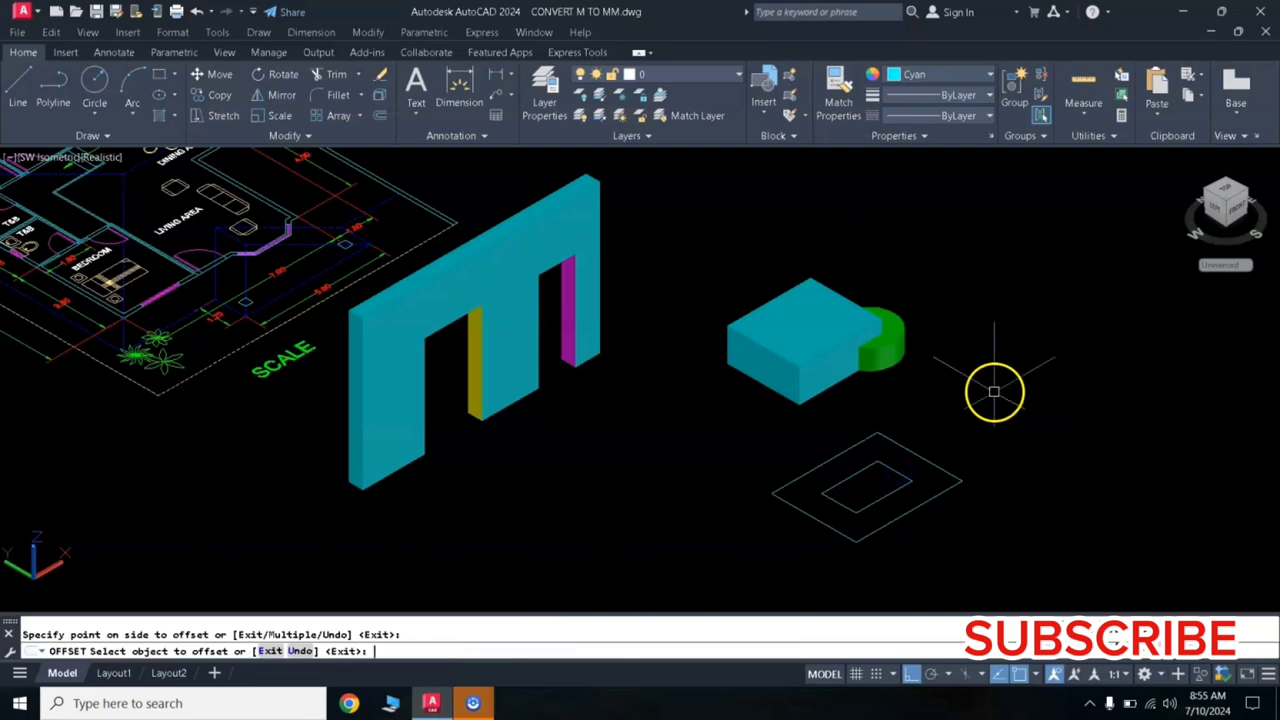
pyautogui.press('Return')
pyautogui.write('e')
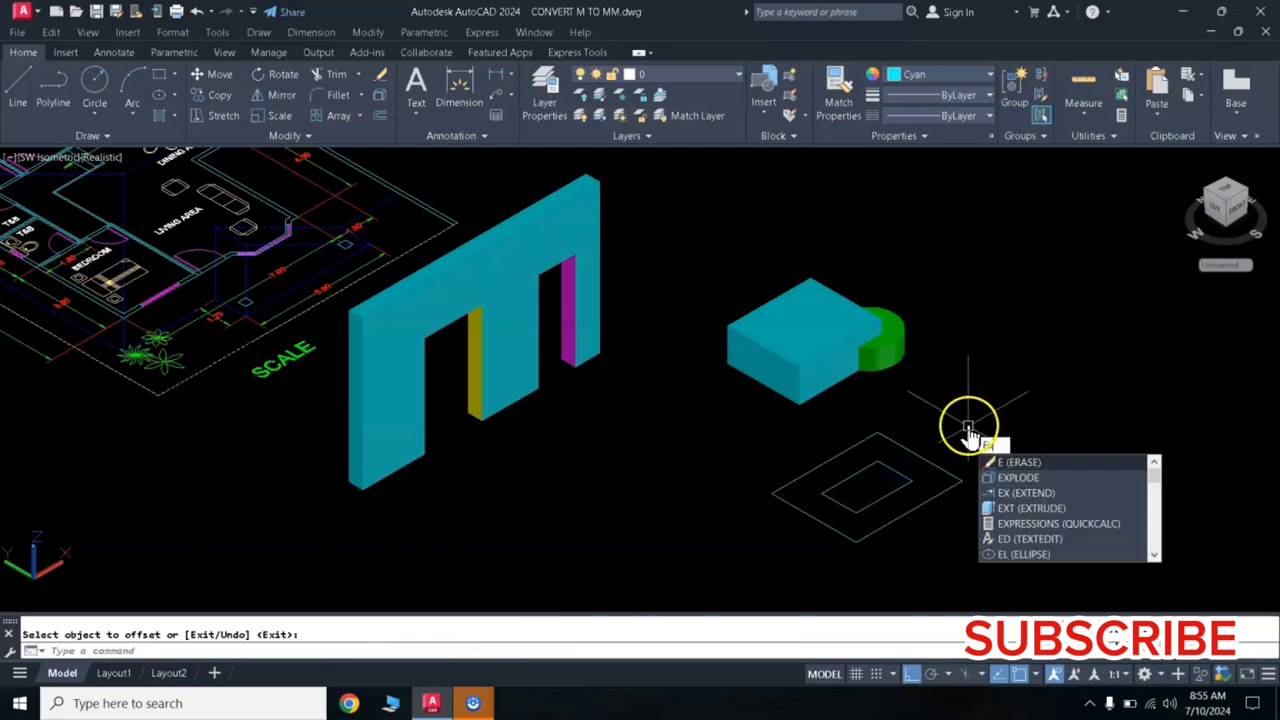
pyautogui.write('xt')
pyautogui.press('Return')
# Extrude the outer rectangle into a low base slab and the inner one into a tall column
pyautogui.click(935, 494)
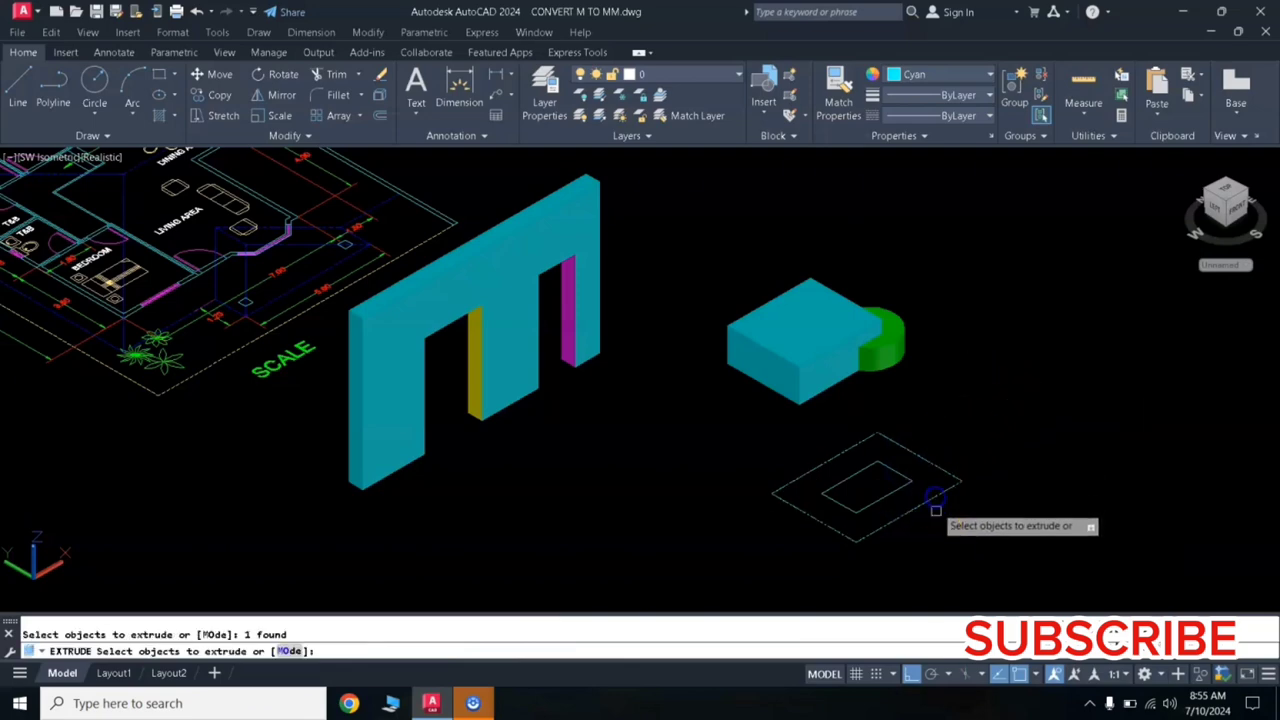
pyautogui.press('Return')
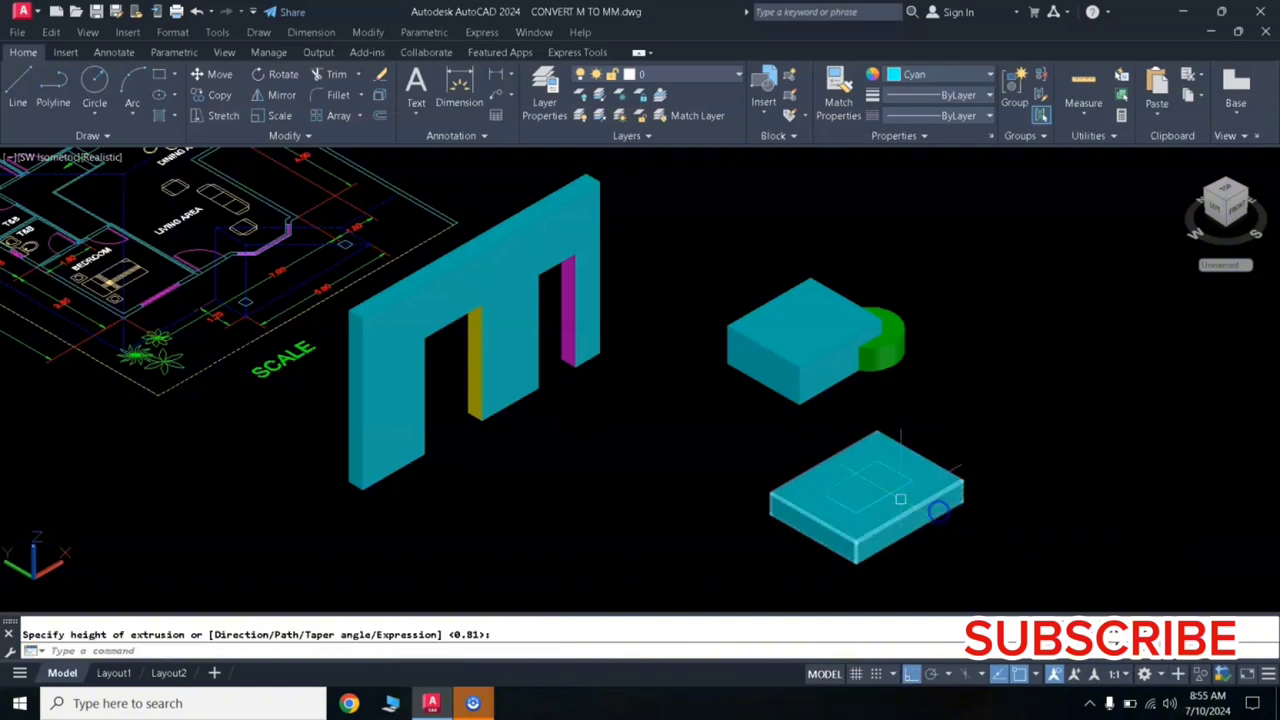
pyautogui.click(894, 491)
pyautogui.press('Return')
pyautogui.click(917, 458)
pyautogui.press('Return')
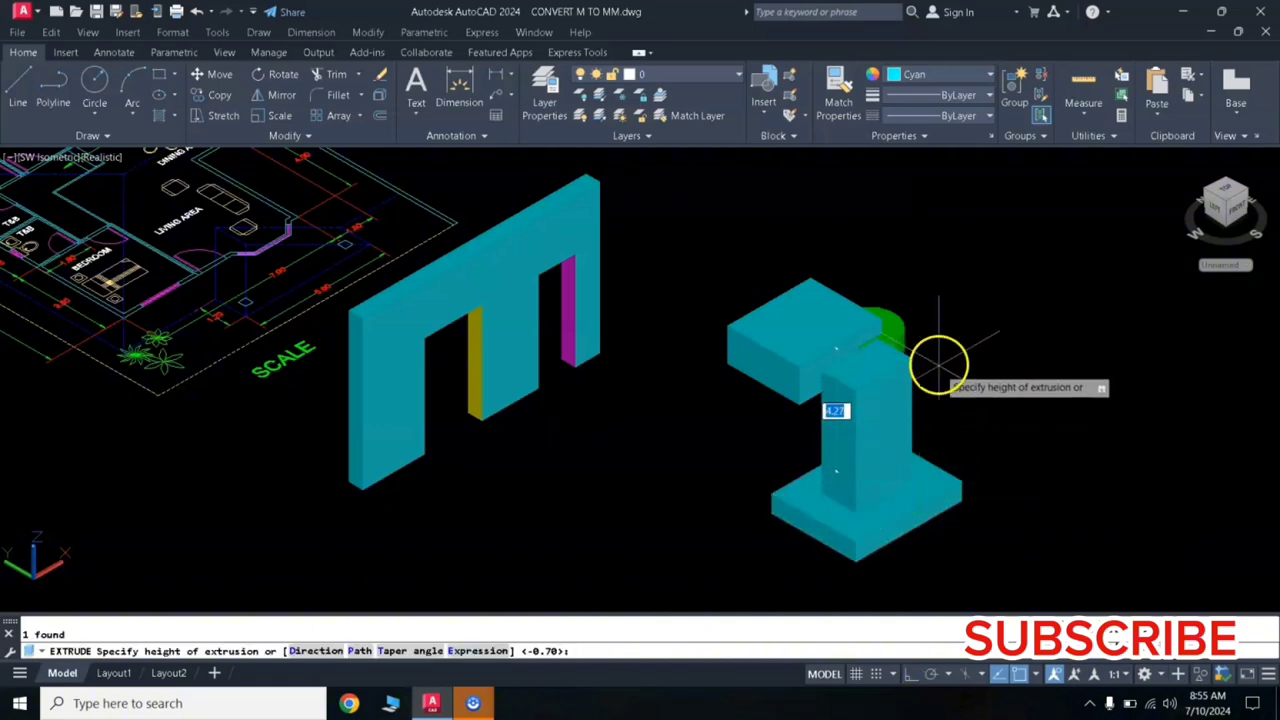
pyautogui.click(936, 290)
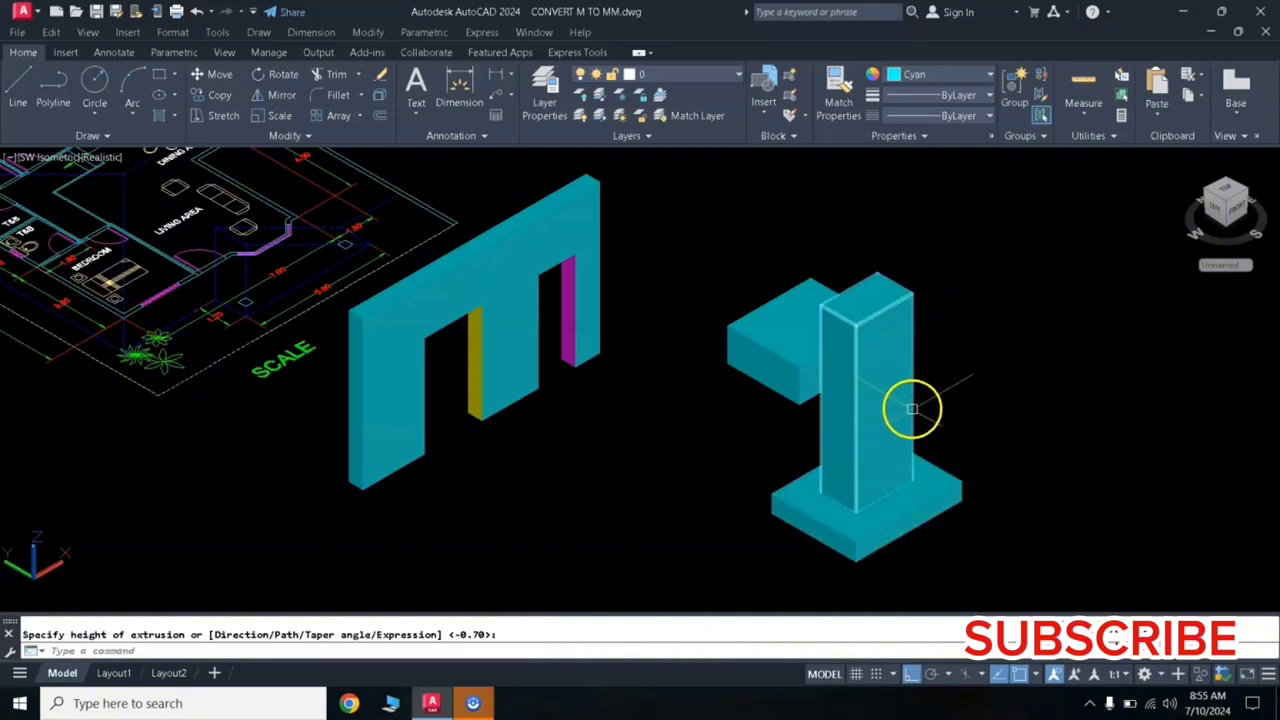
# Colour the tall column magenta and move it onto the cyan base slab
pyautogui.click(914, 408)
pyautogui.click(918, 80)
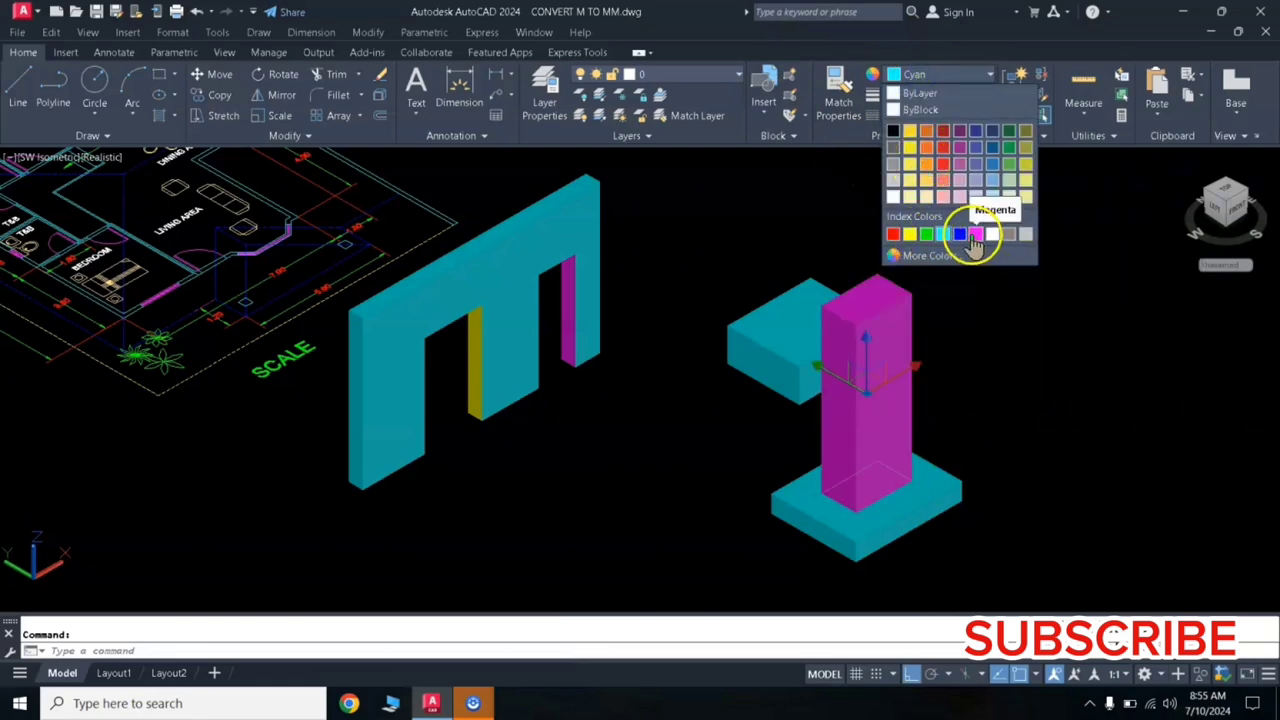
pyautogui.click(975, 236)
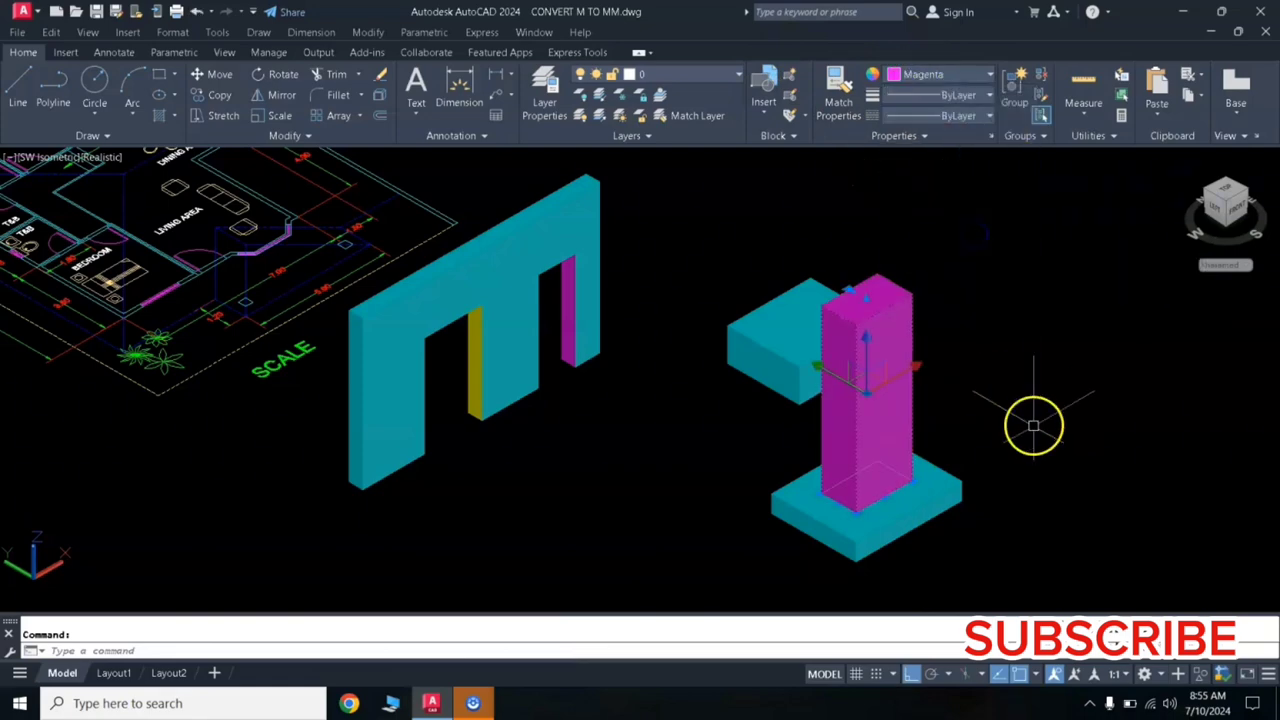
pyautogui.click(912, 306)
pyautogui.write('m')
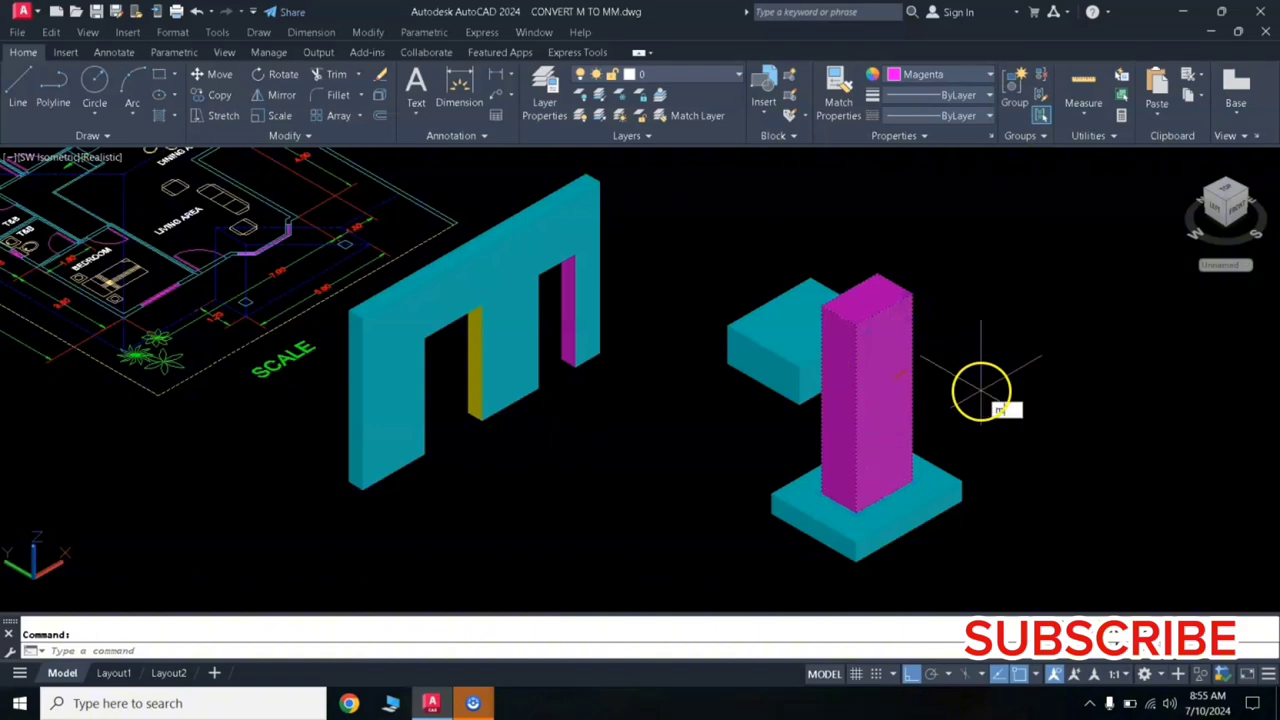
pyautogui.press('Return')
pyautogui.click(1010, 408)
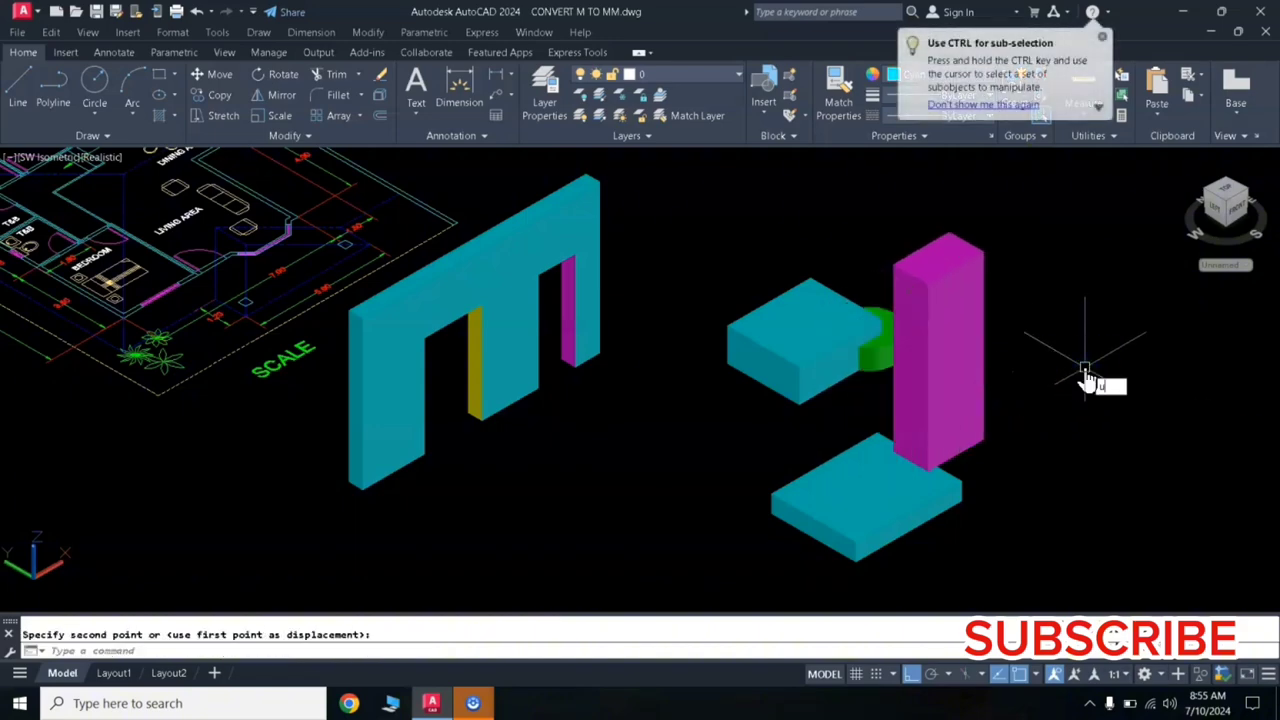
pyautogui.click(880, 492)
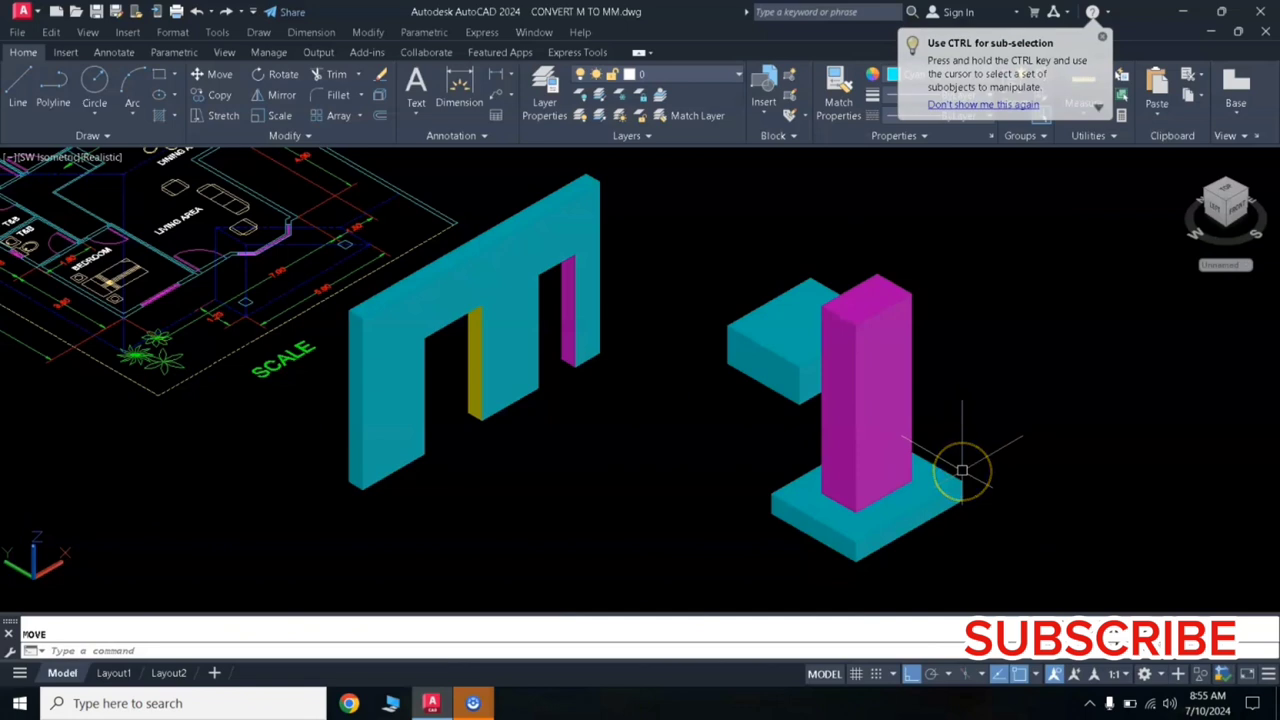
pyautogui.press('Escape')
pyautogui.write('UNI')
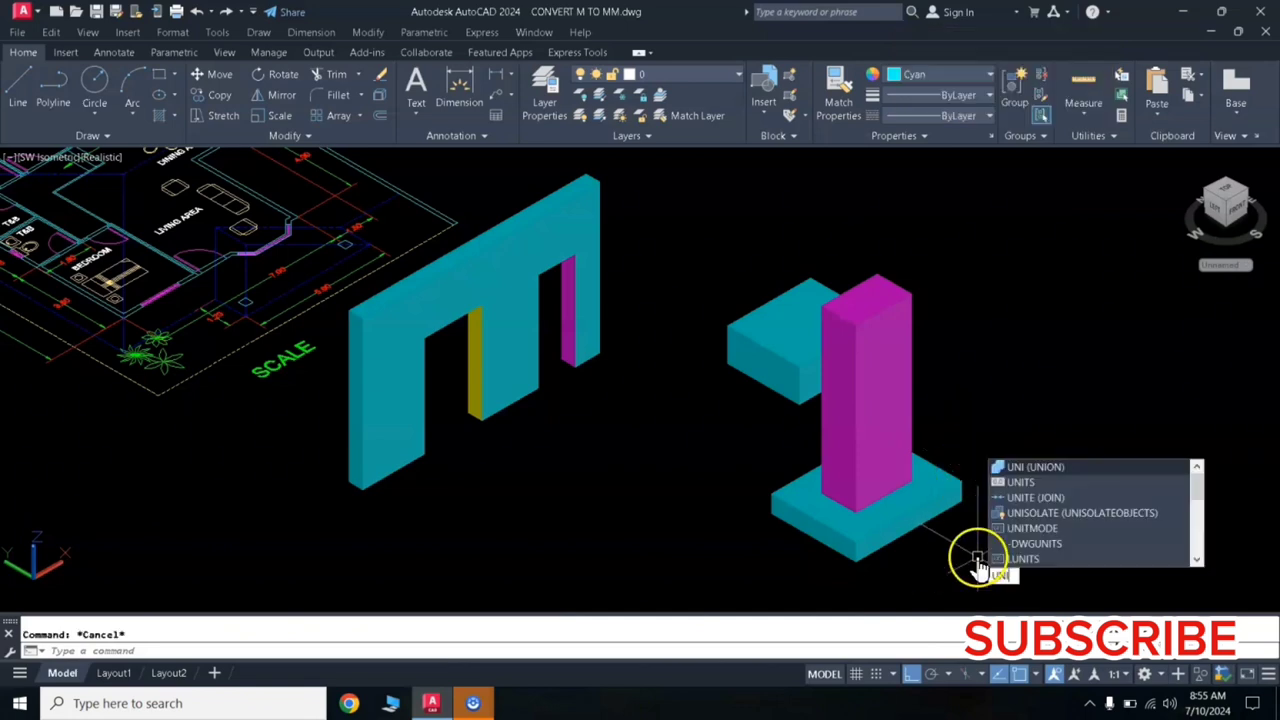
# Union the cyan base slab and magenta column into one solid
pyautogui.press('Return')
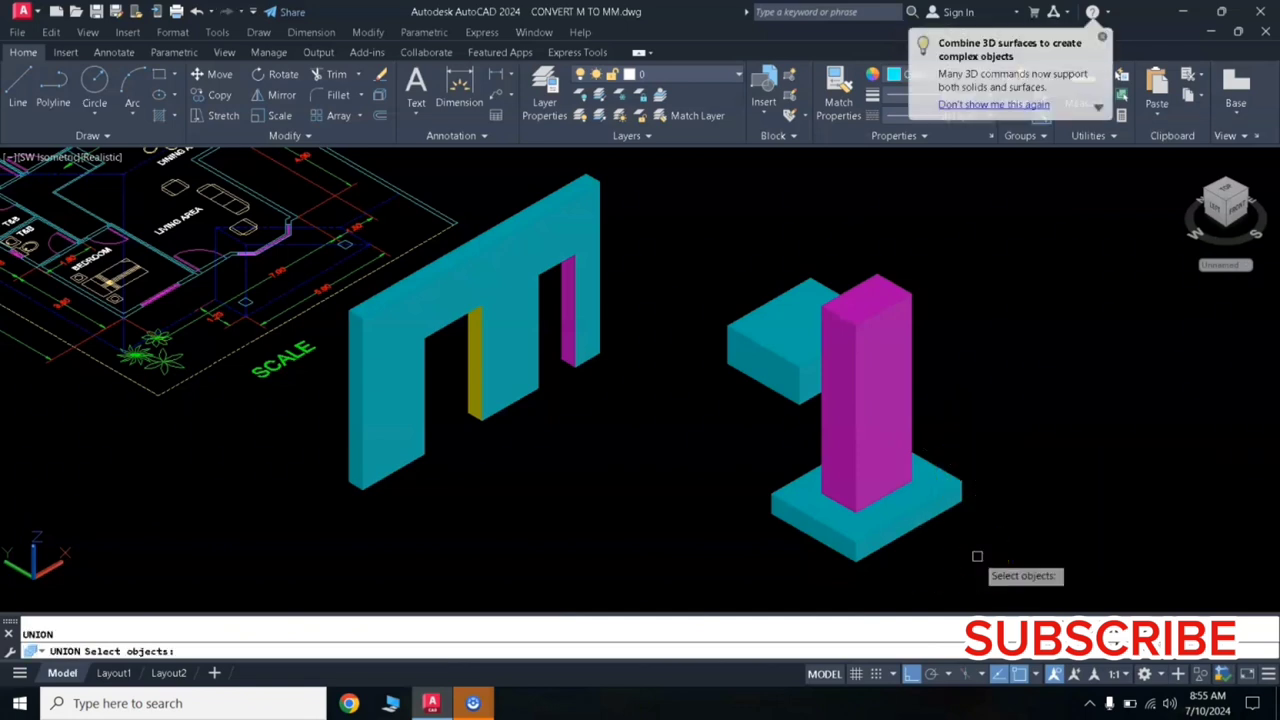
pyautogui.click(938, 490)
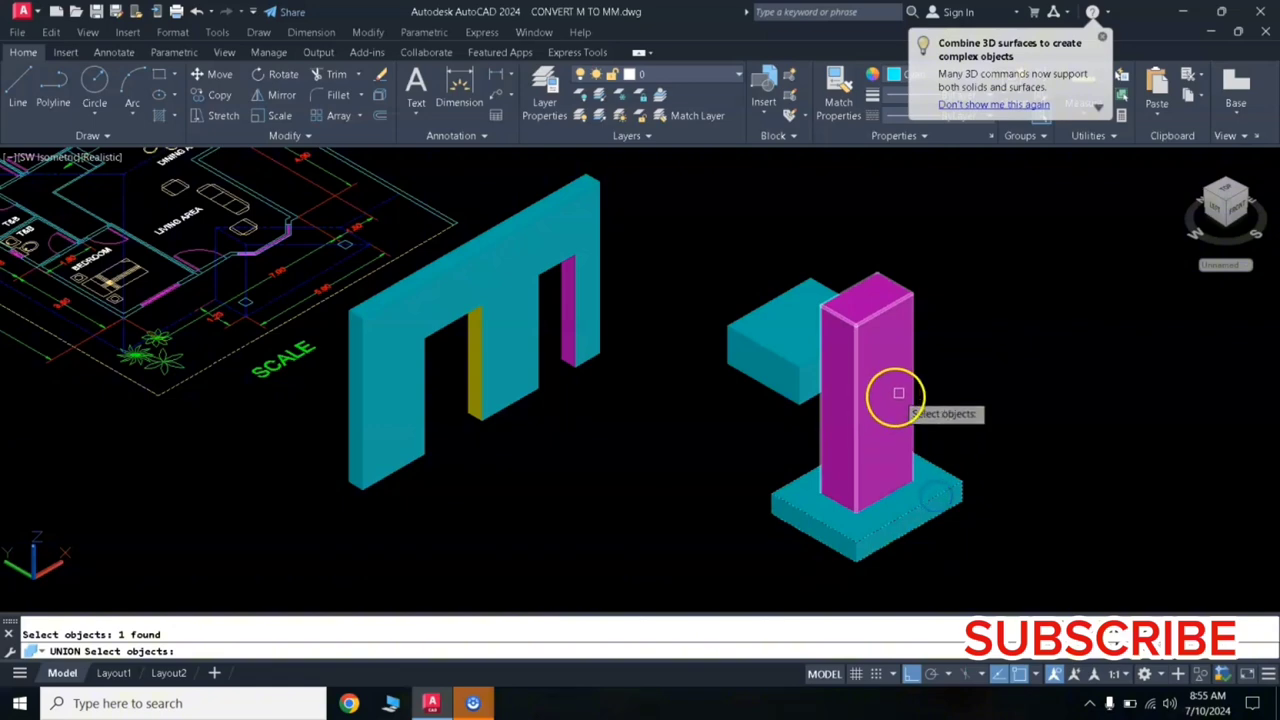
pyautogui.click(912, 383)
pyautogui.press('Return')
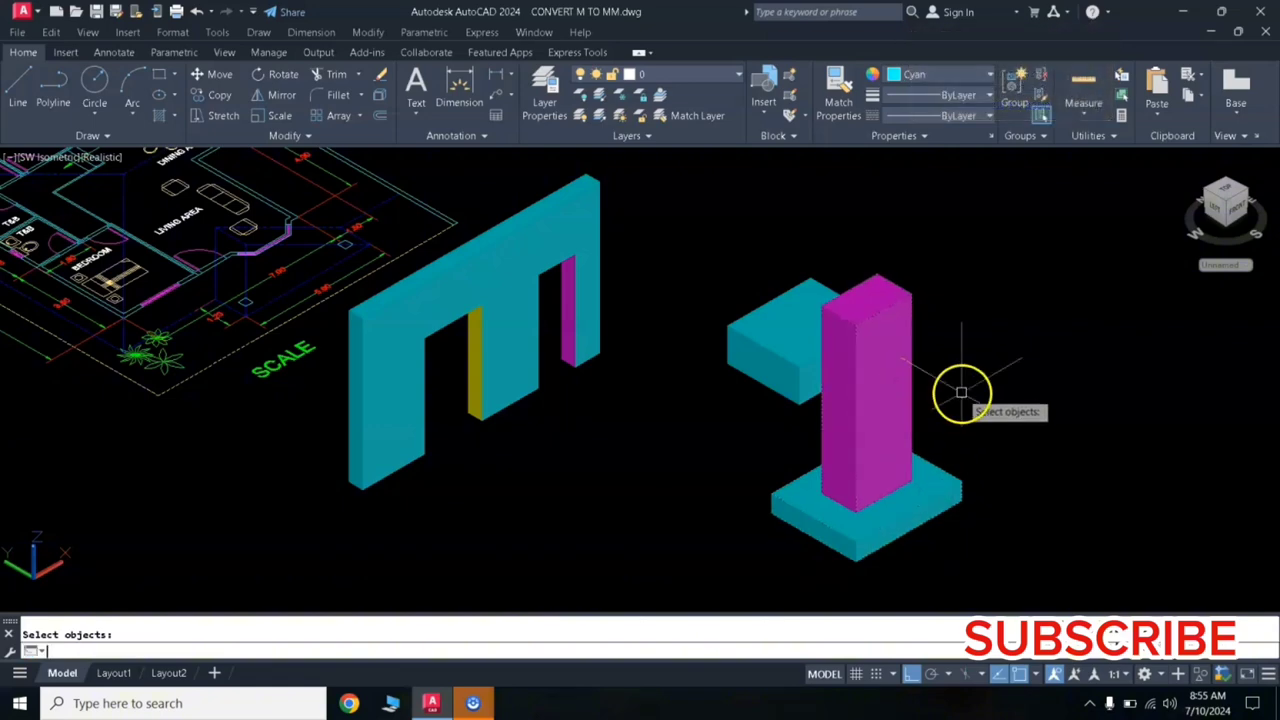
pyautogui.press('Return')
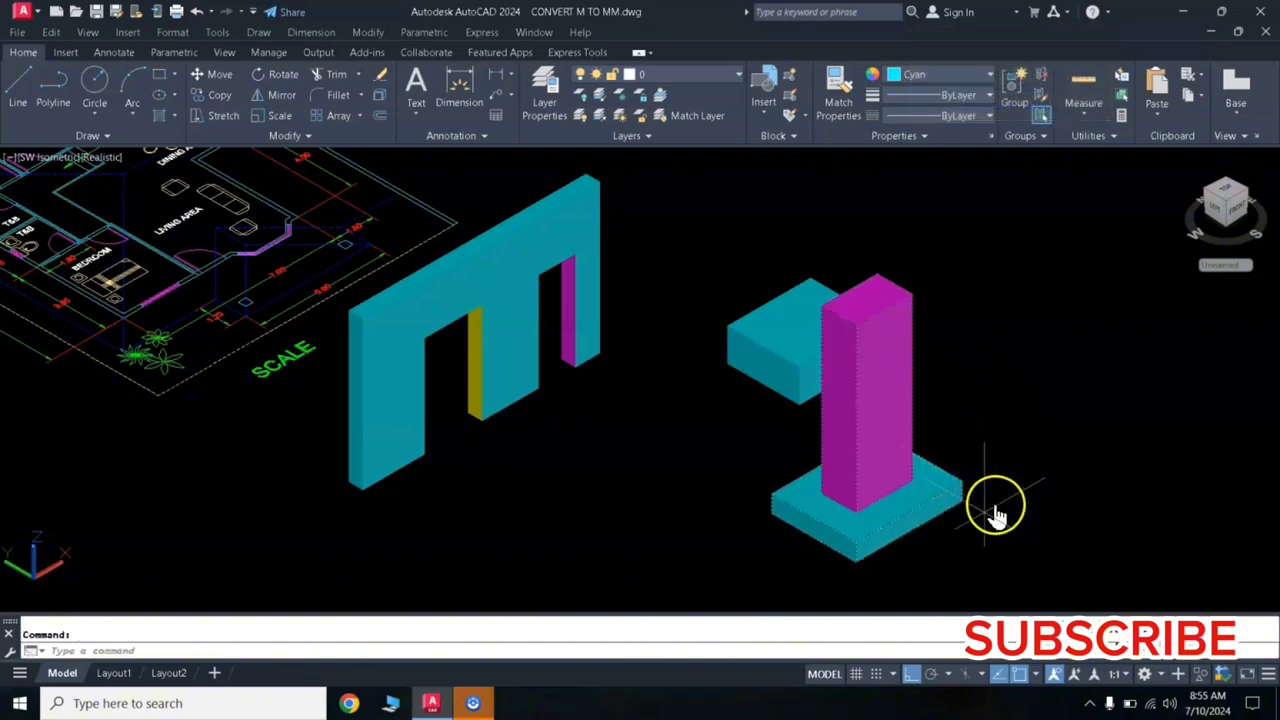
# Move the merged slab-and-column solid to a new position
pyautogui.write('m')
pyautogui.press('Return')
pyautogui.click(972, 510)
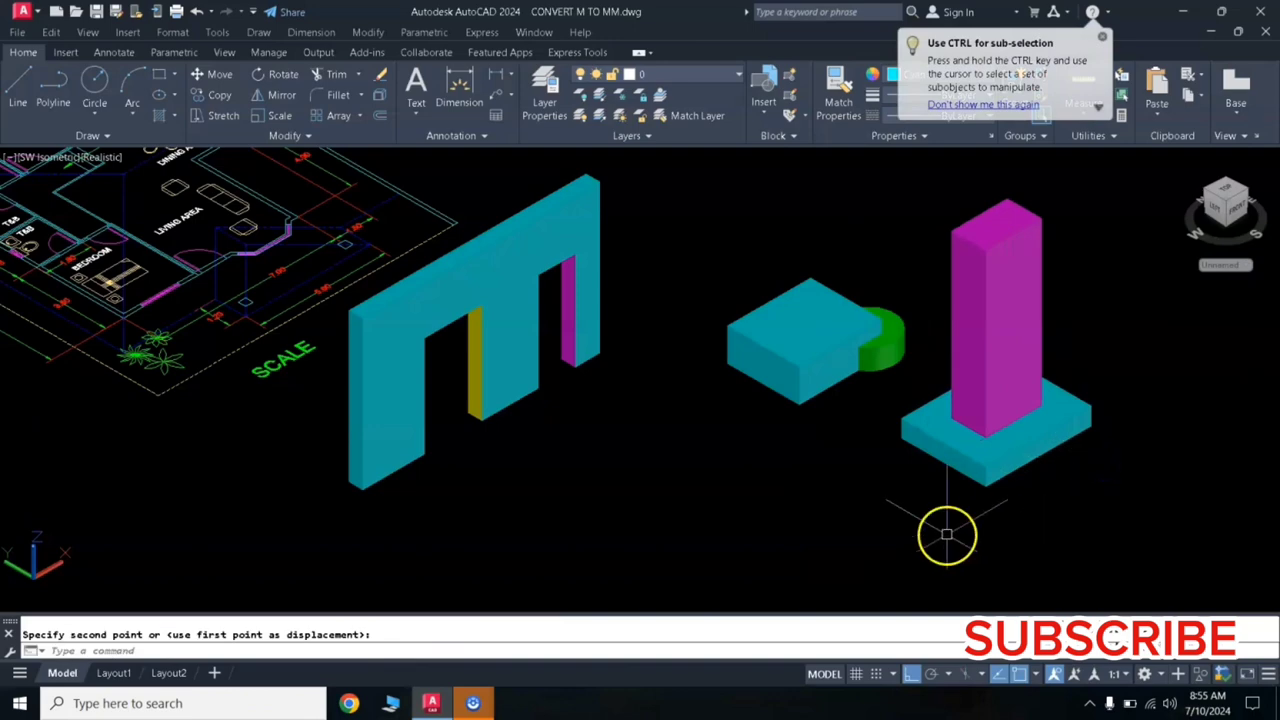
pyautogui.click(988, 458)
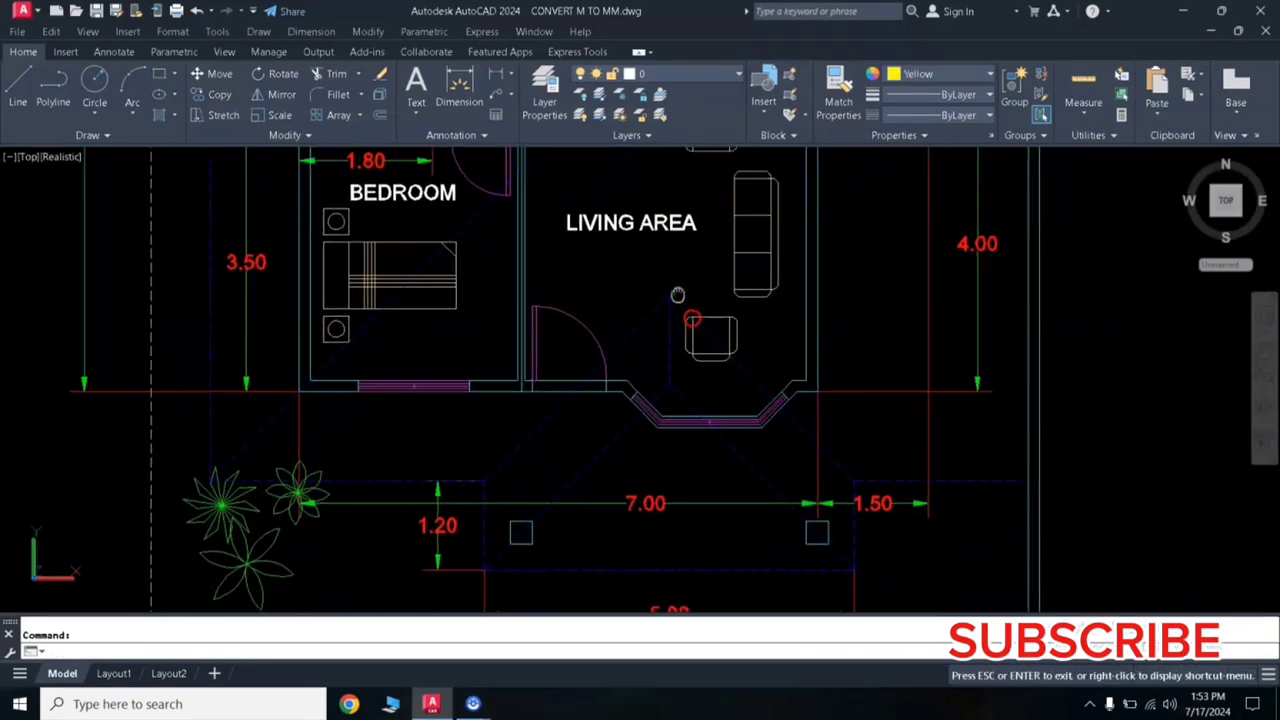
# Pan across the floor plan and switch to the SW Isometric view
pyautogui.moveTo(671, 307)
pyautogui.mouseDown(button='middle')
pyautogui.moveTo(663, 337)
pyautogui.moveTo(594, 300)
pyautogui.mouseUp(button='middle')
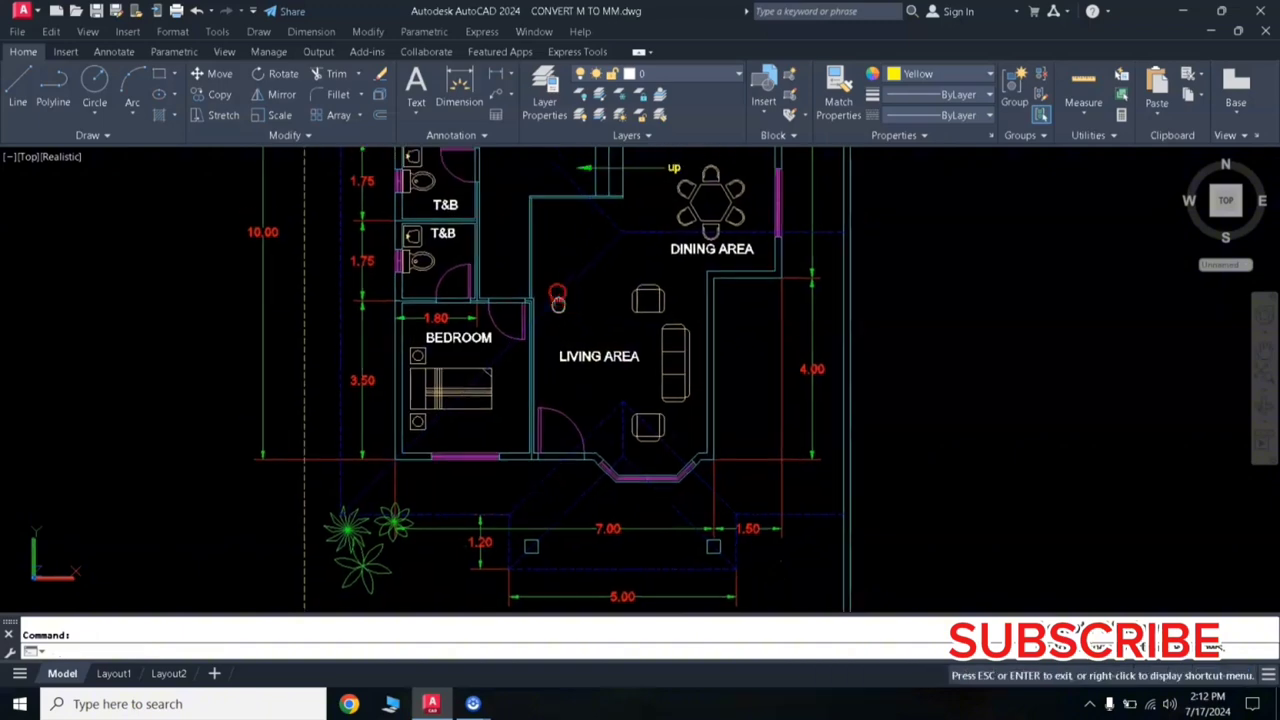
pyautogui.moveTo(567, 310); pyautogui.dragTo(580, 330, button='middle')
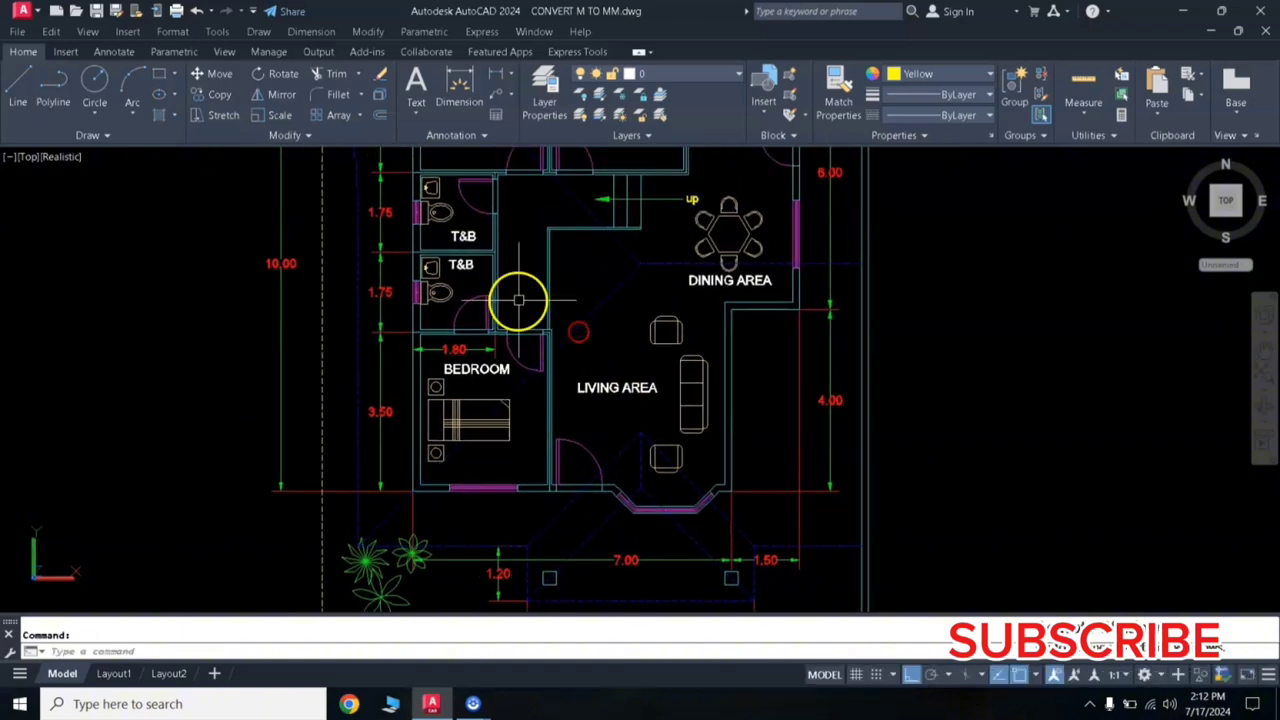
pyautogui.click(88, 32)
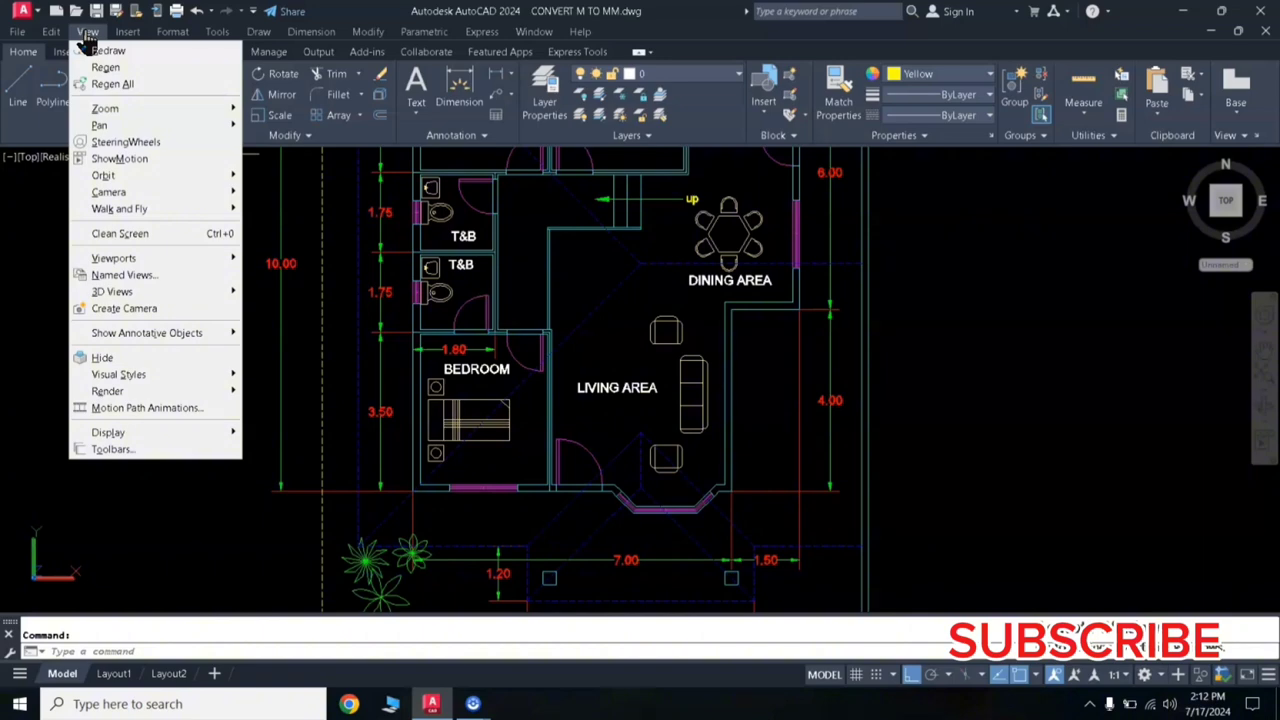
pyautogui.moveTo(119, 374)
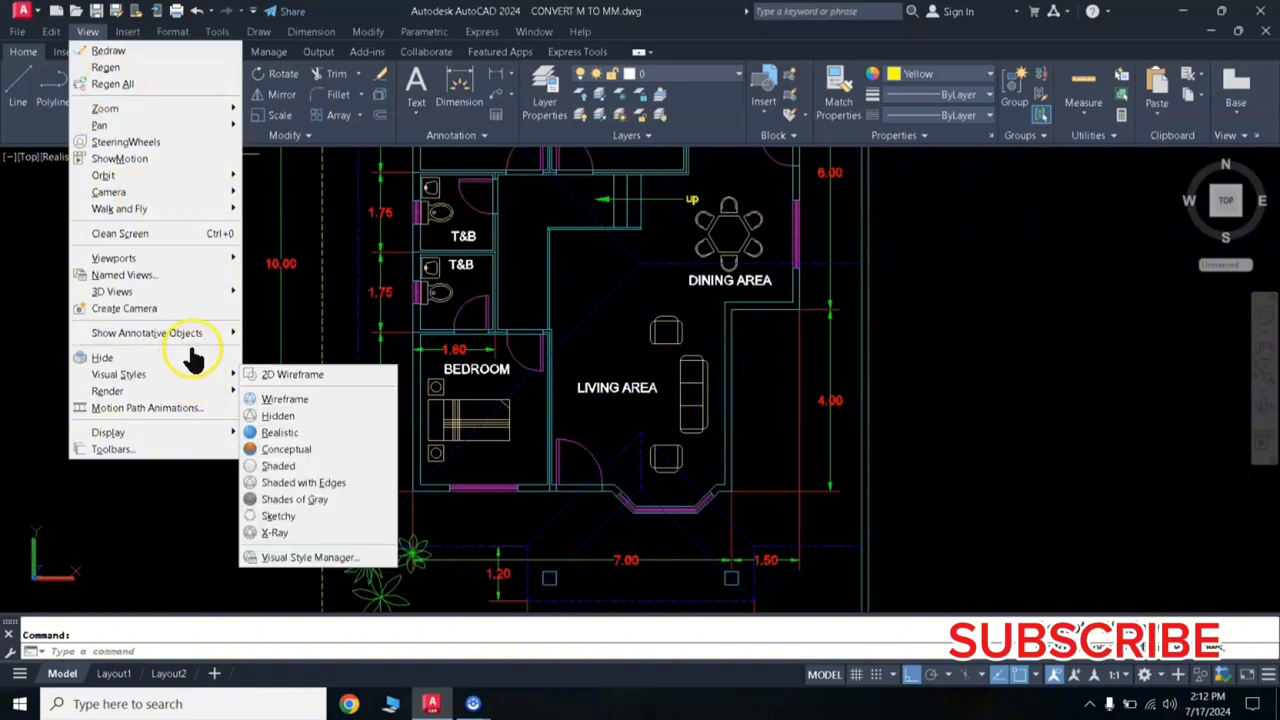
pyautogui.click(275, 452)
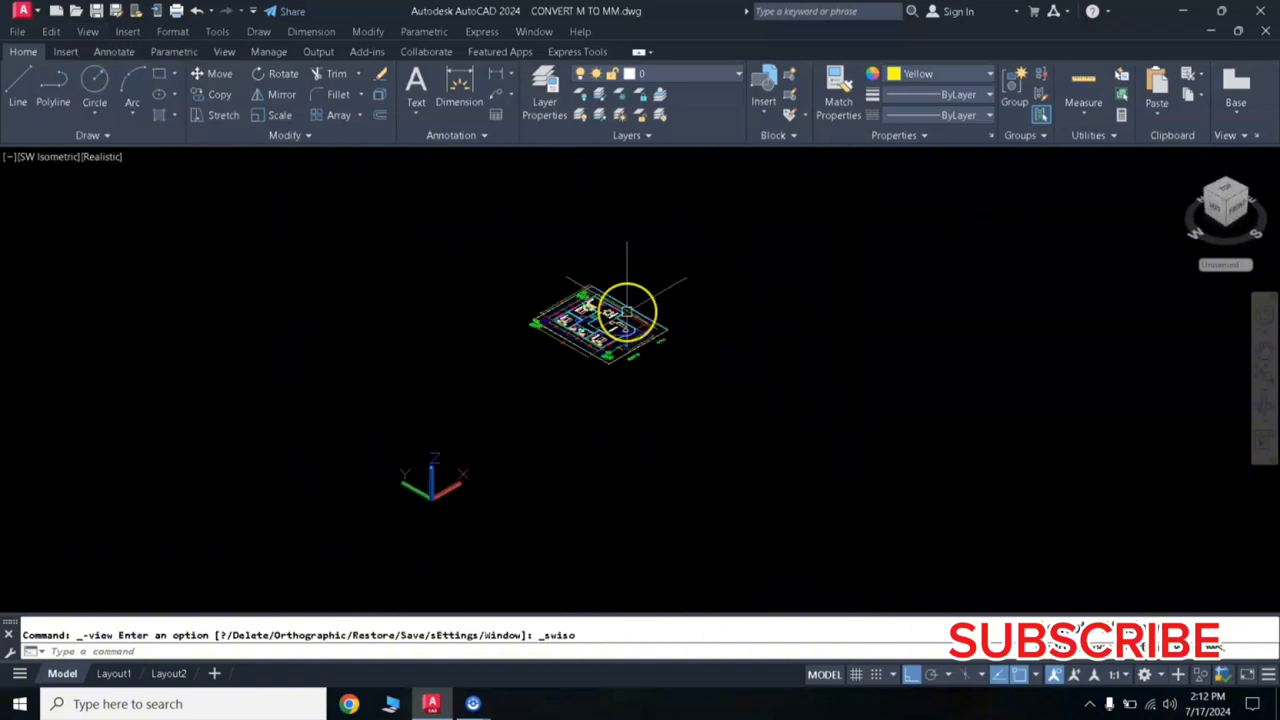
pyautogui.scroll(5, 627, 313)
pyautogui.scroll(2, 627, 313)
# Draw a flat rectangle beside the enlarged isometric floor plan
pyautogui.moveTo(723, 371); pyautogui.dragTo(574, 332, button='middle')
pyautogui.moveTo(726, 420); pyautogui.dragTo(646, 403, button='middle')
pyautogui.write('REC')
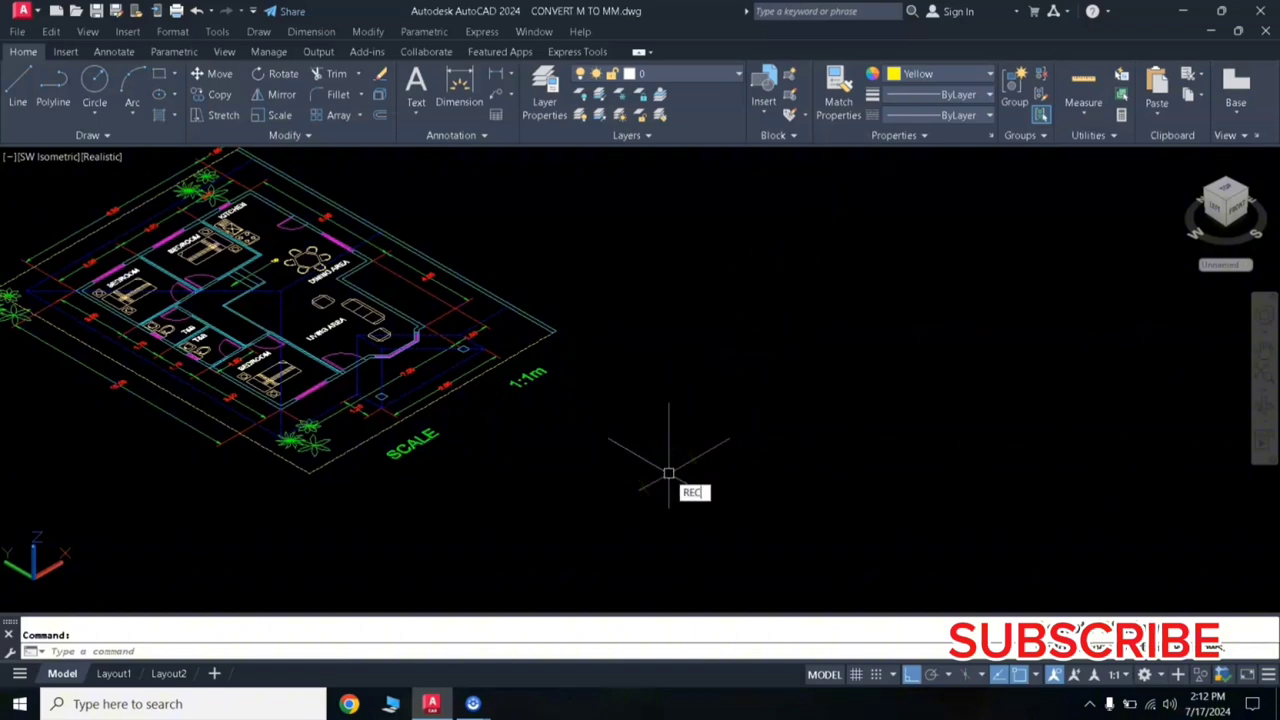
pyautogui.press('Return')
pyautogui.click(648, 452)
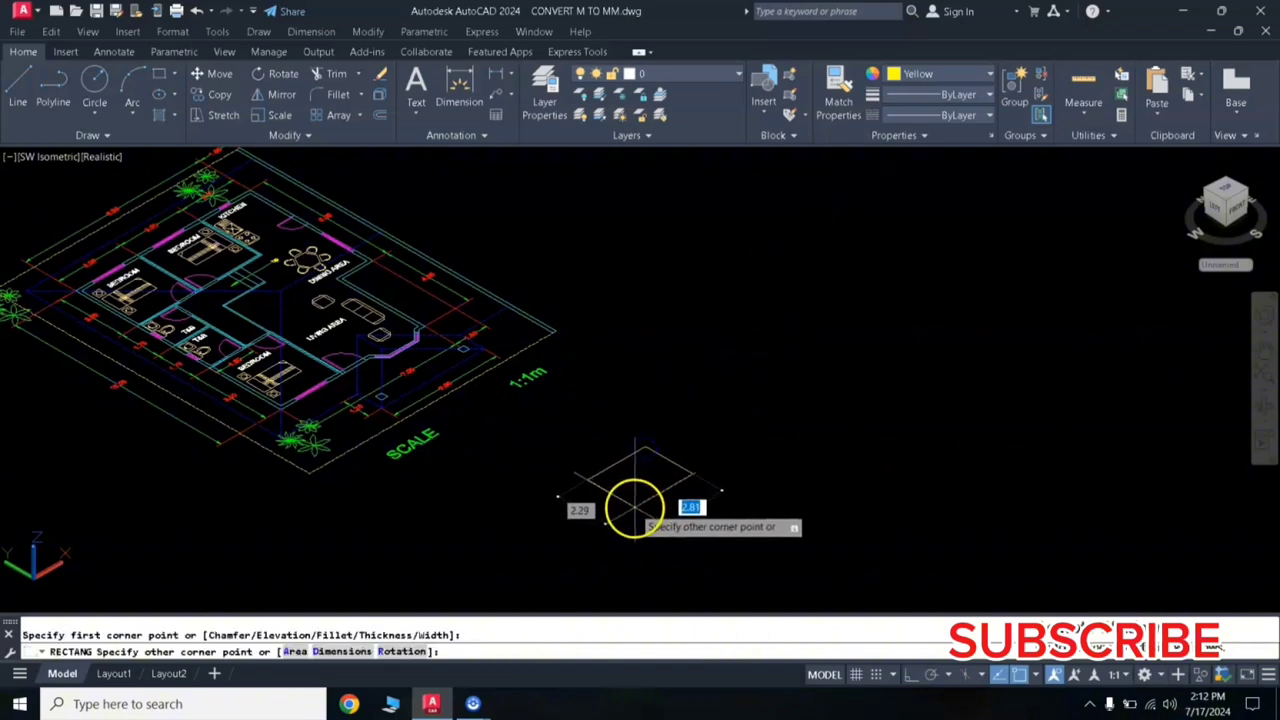
pyautogui.click(693, 471)
# Set the current colour to Cyan and draw a circle right of the rectangle
pyautogui.click(910, 88)
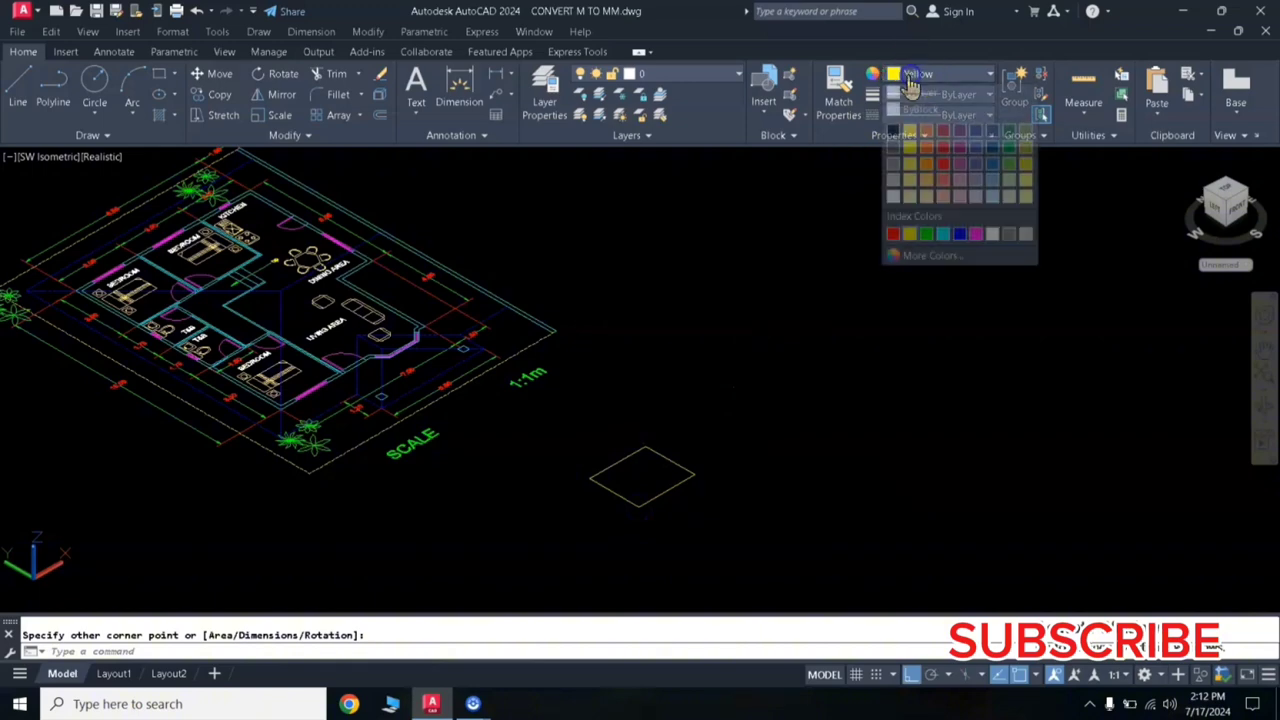
pyautogui.click(940, 240)
pyautogui.write('c')
pyautogui.press('Return')
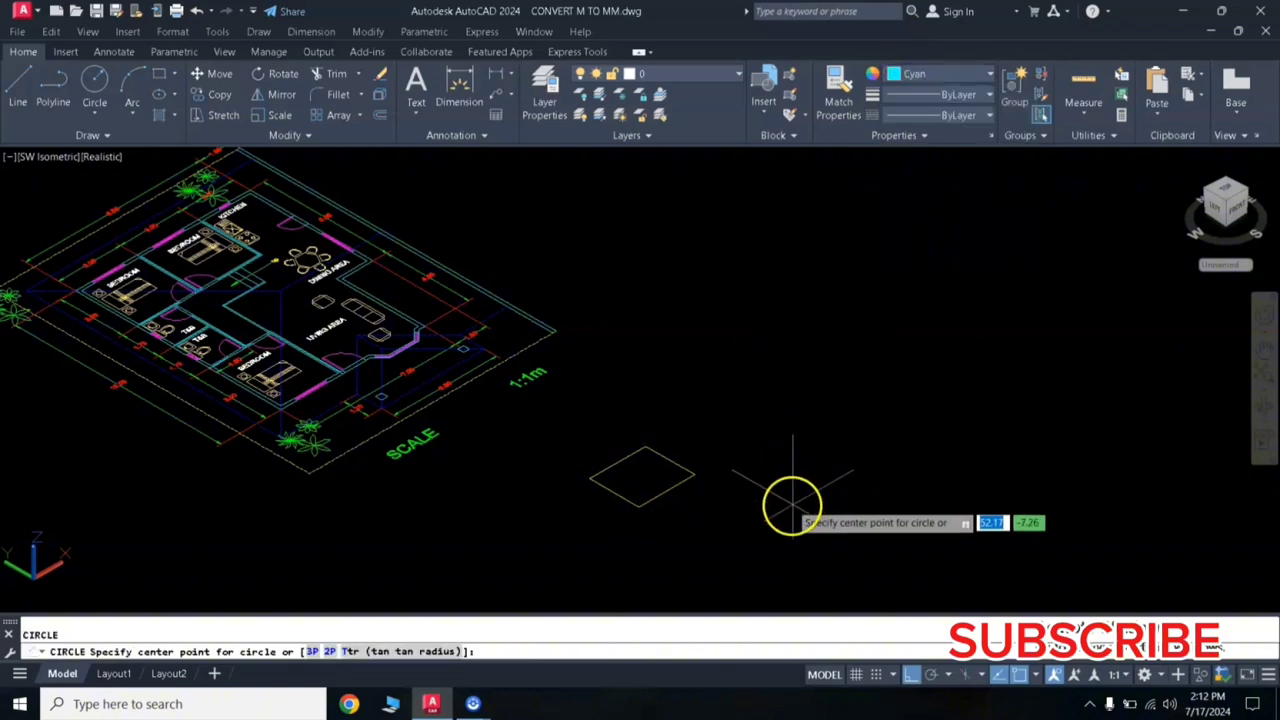
pyautogui.click(831, 505)
pyautogui.click(828, 528)
pyautogui.write('POL')
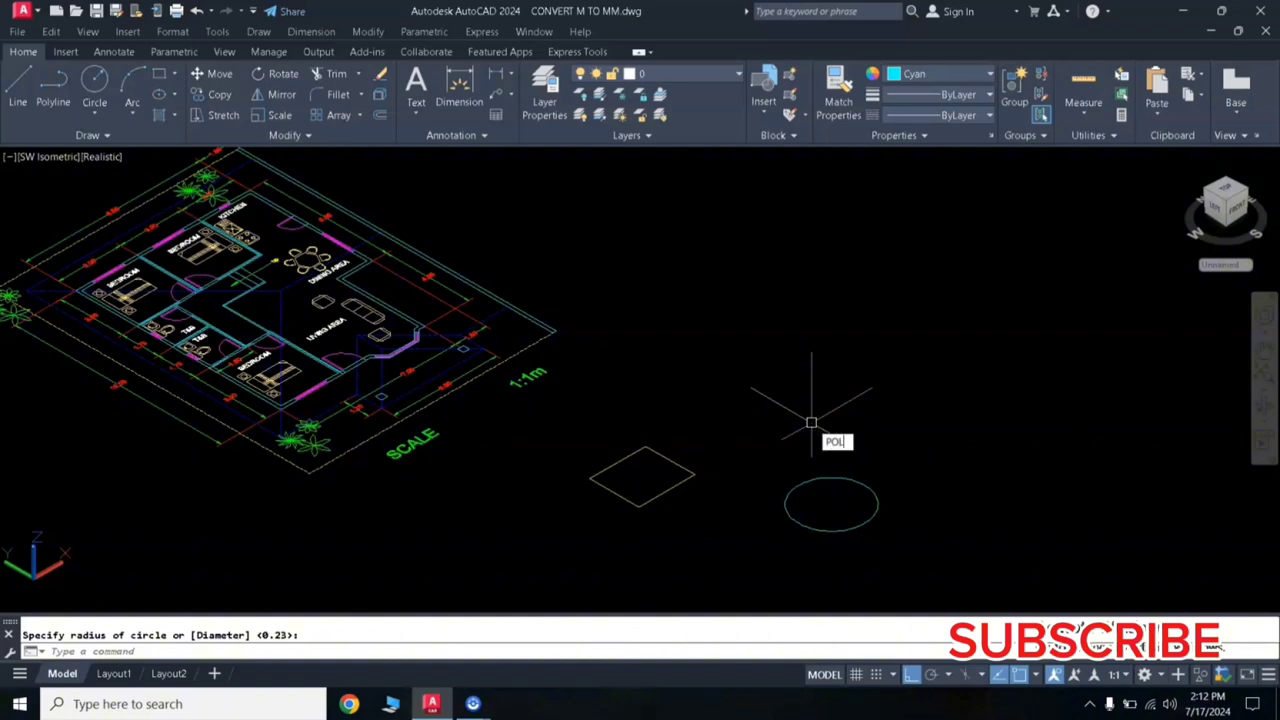
# Draw a 5-sided inscribed pentagon above the circle
pyautogui.press('Return')
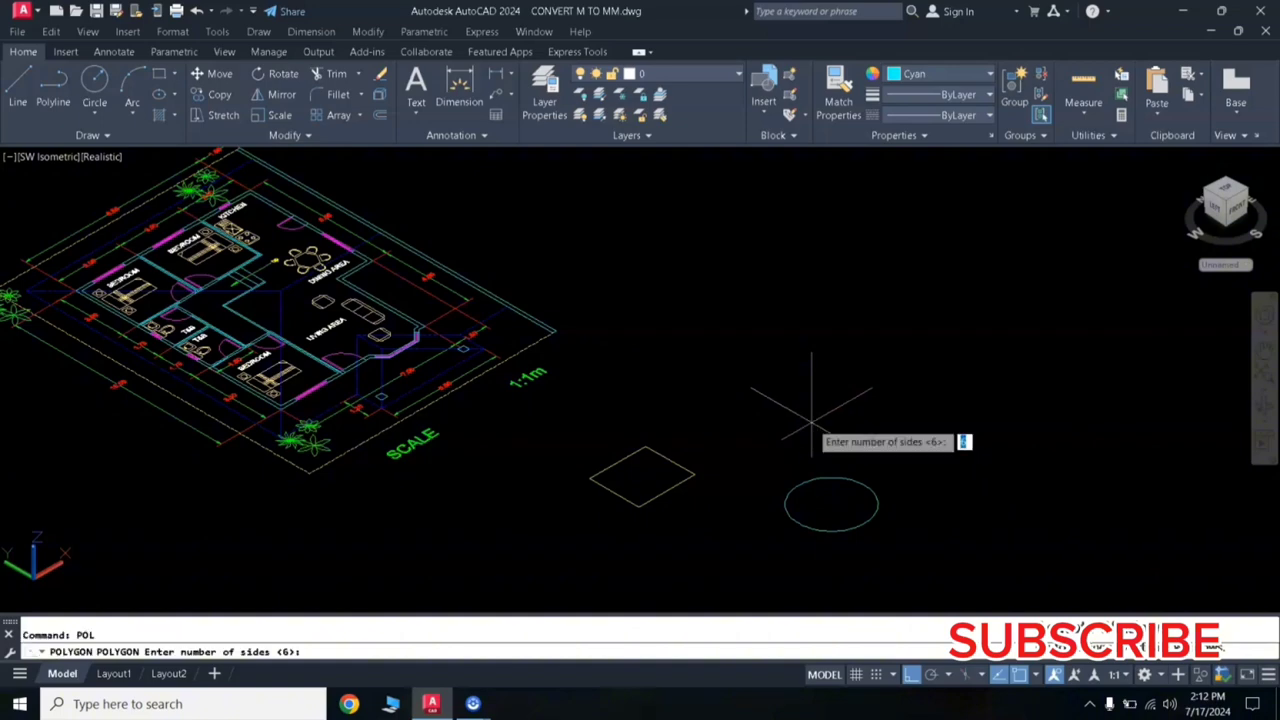
pyautogui.write('5')
pyautogui.press('Return')
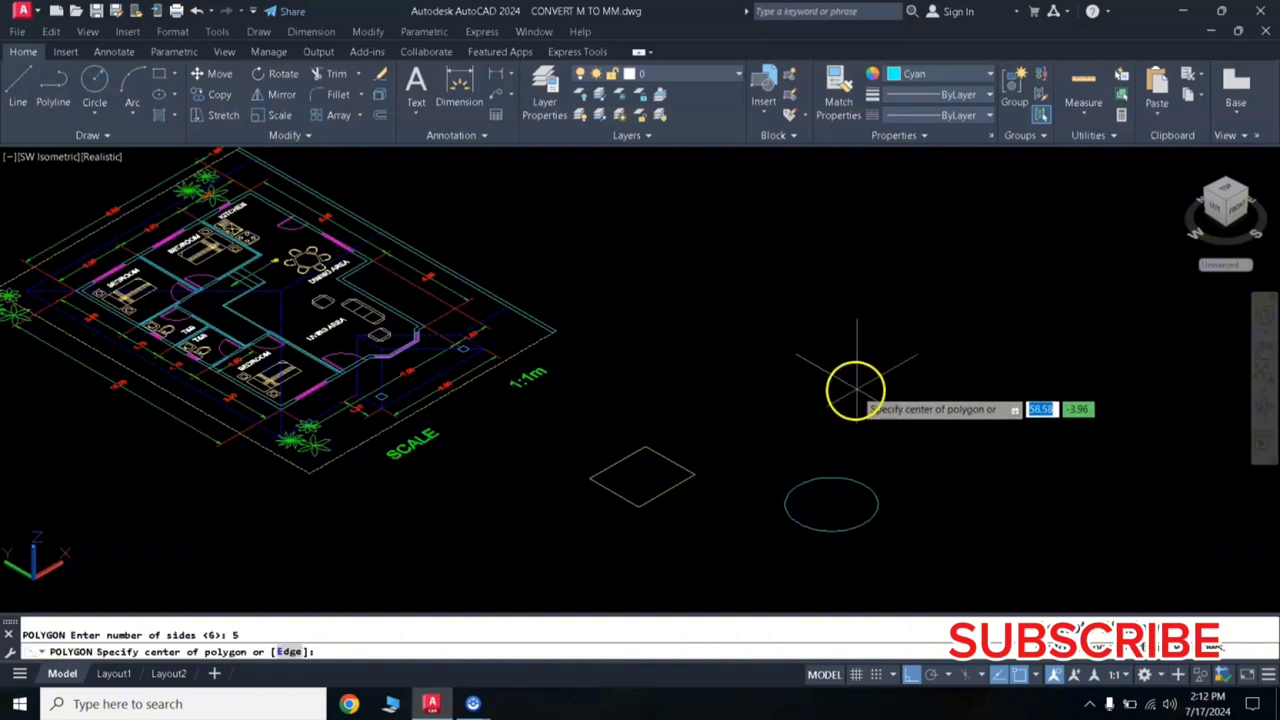
pyautogui.click(857, 386)
pyautogui.press('Return')
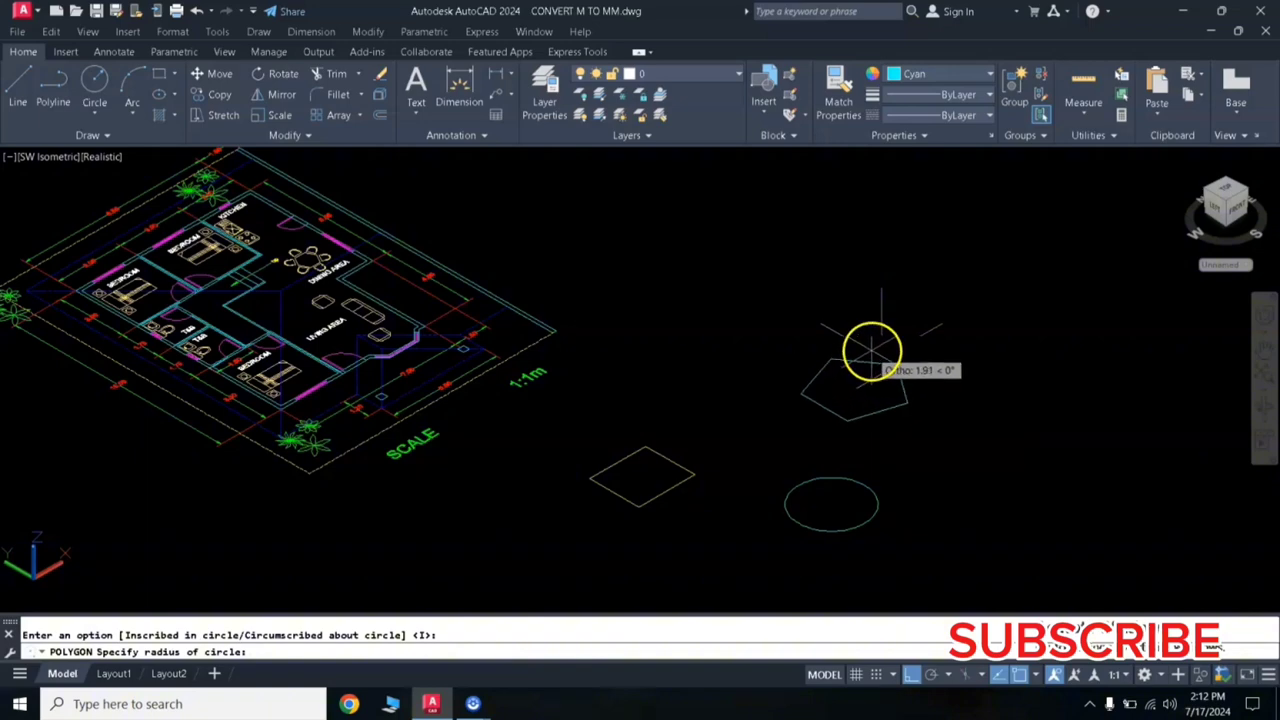
pyautogui.click(871, 345)
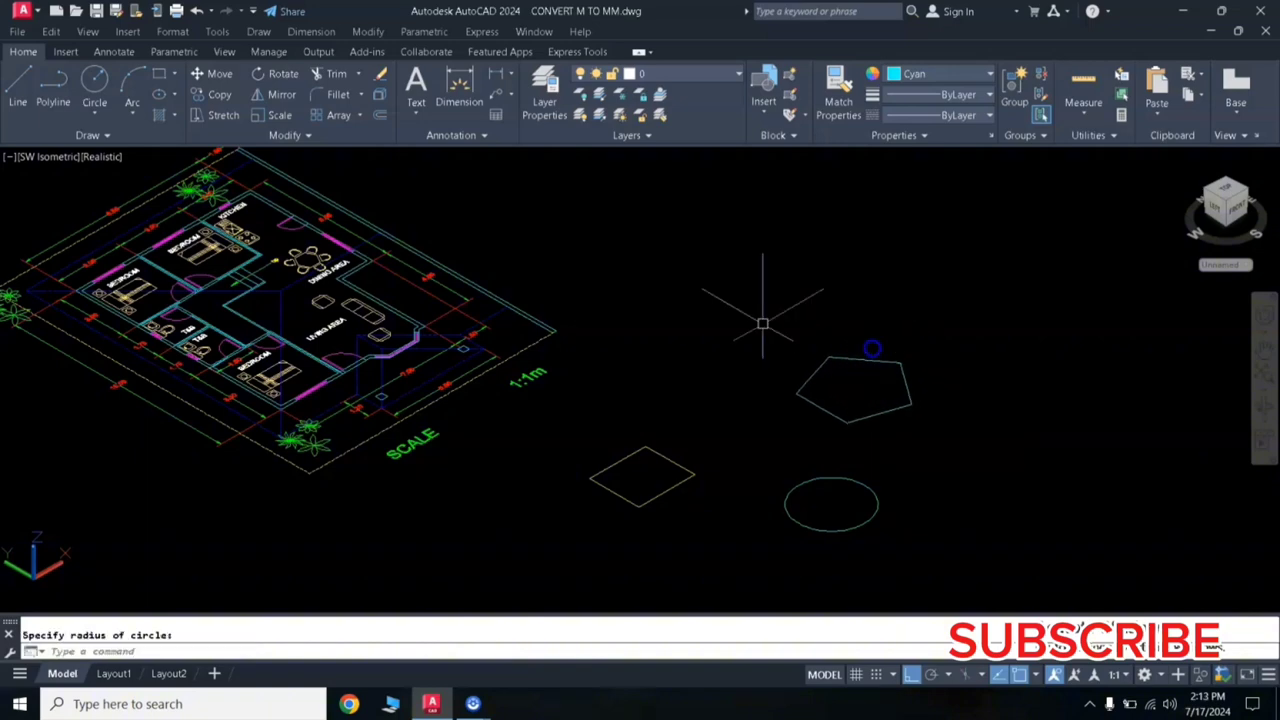
pyautogui.click(694, 460)
pyautogui.click(601, 521)
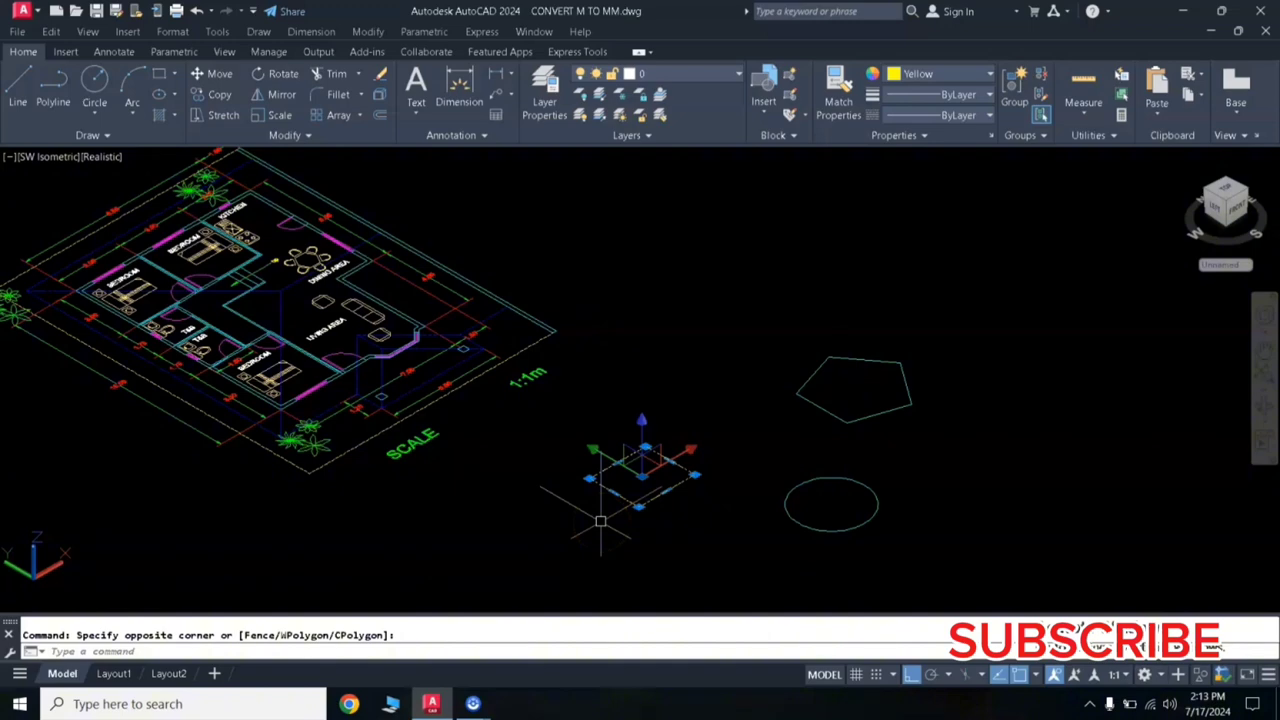
# Copy the rectangle down and to the left
pyautogui.write('o')
pyautogui.press('Return')
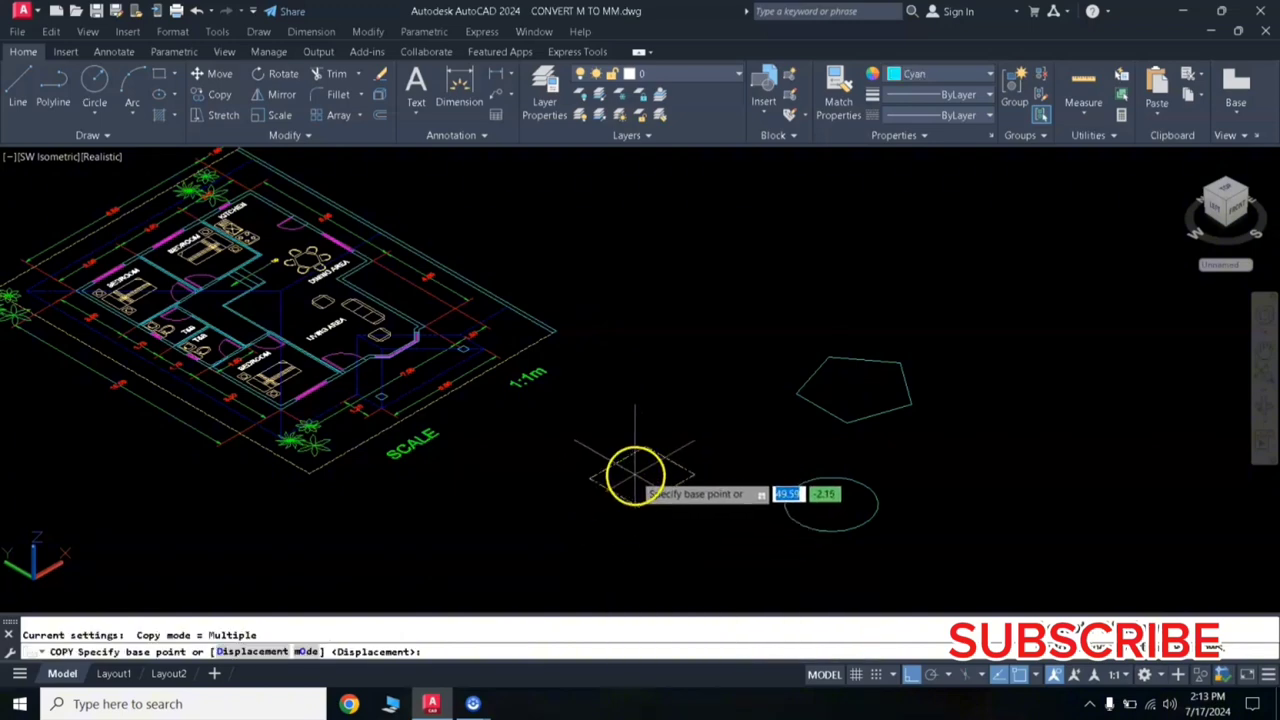
pyautogui.click(634, 471)
pyautogui.click(518, 535)
pyautogui.press('Return')
# Copy the pentagon to the lower right
pyautogui.press('Return')
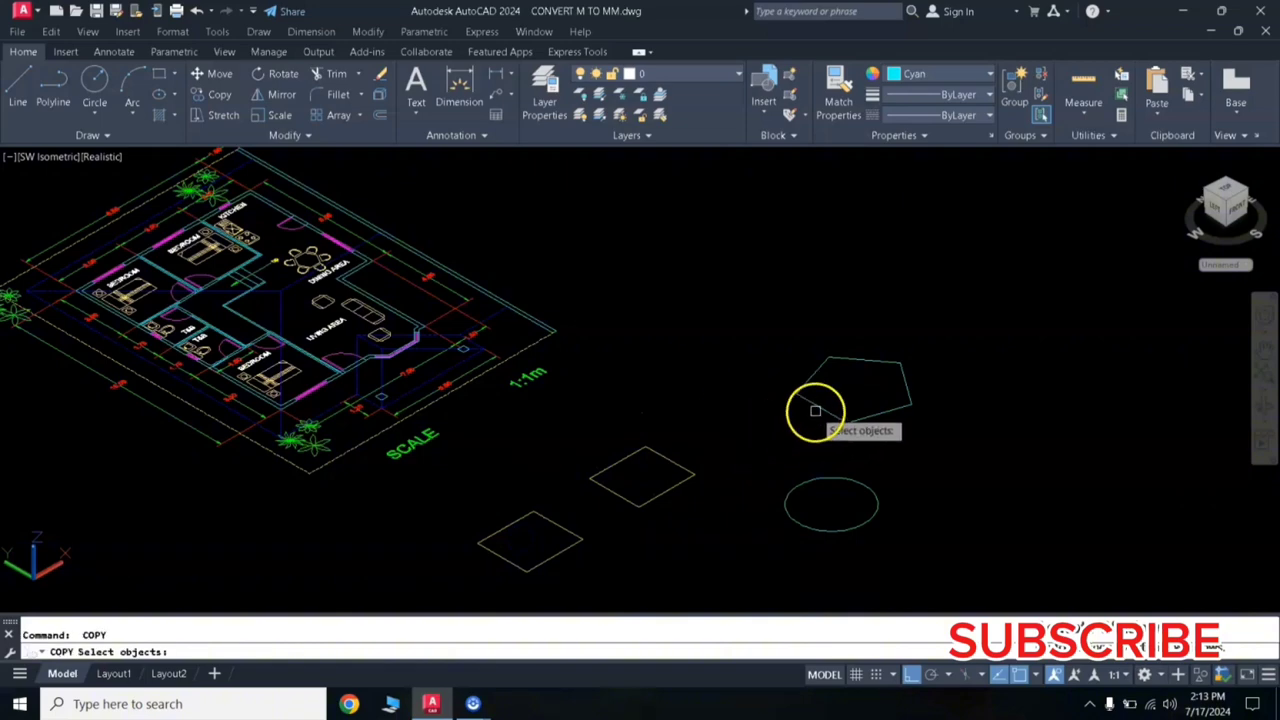
pyautogui.click(814, 408)
pyautogui.press('Return')
pyautogui.click(903, 395)
pyautogui.click(1057, 428)
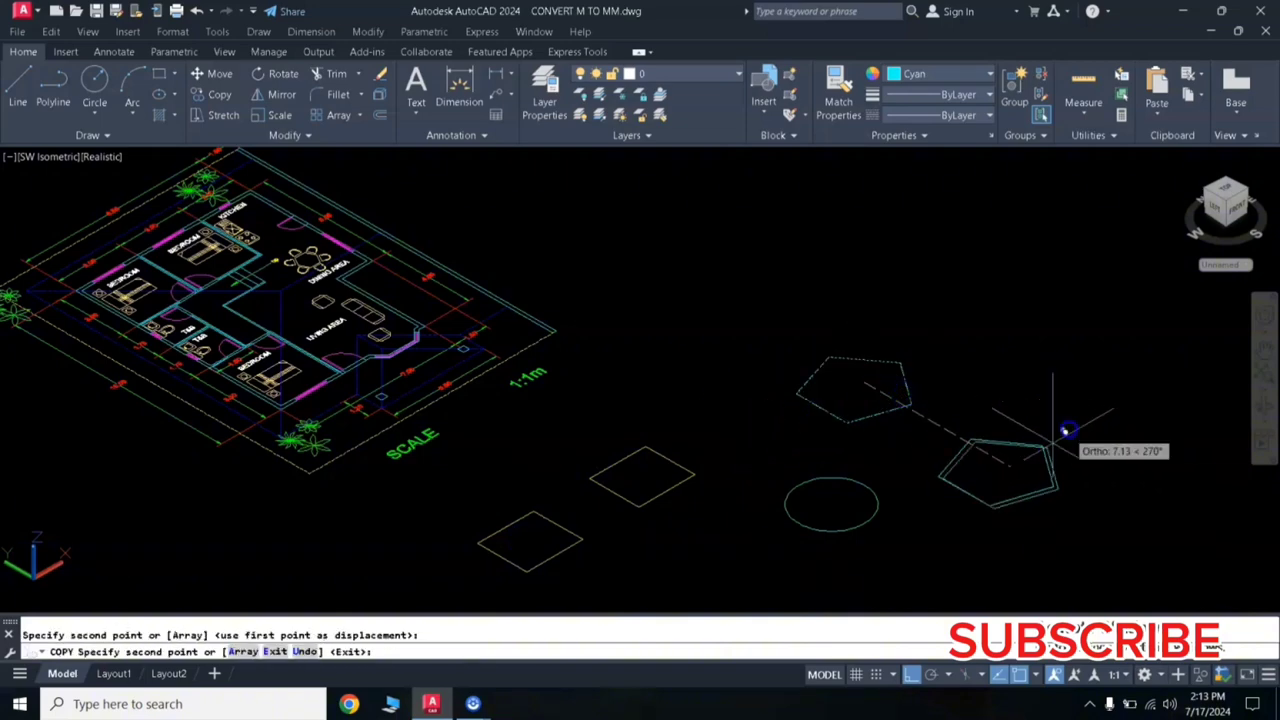
pyautogui.press('Return')
# Copy the circle to the lower right
pyautogui.press('Return')
pyautogui.click(828, 524)
pyautogui.press('Return')
pyautogui.click(835, 507)
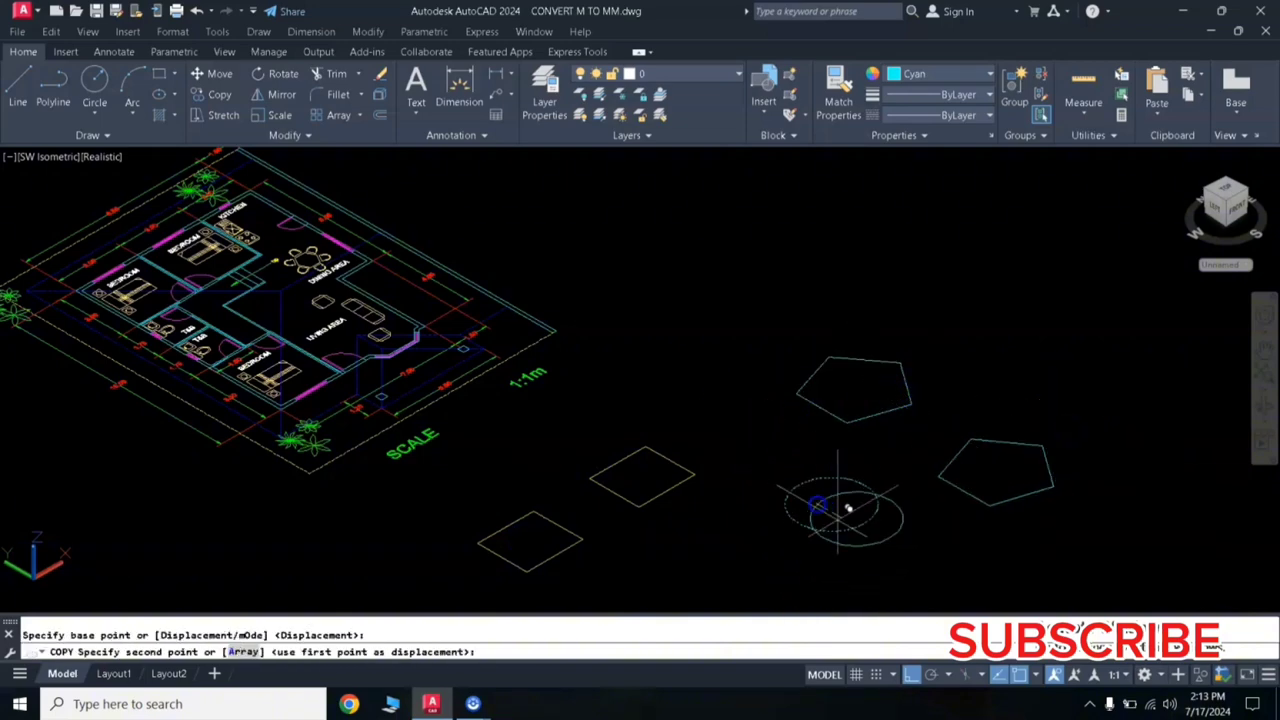
pyautogui.click(940, 570)
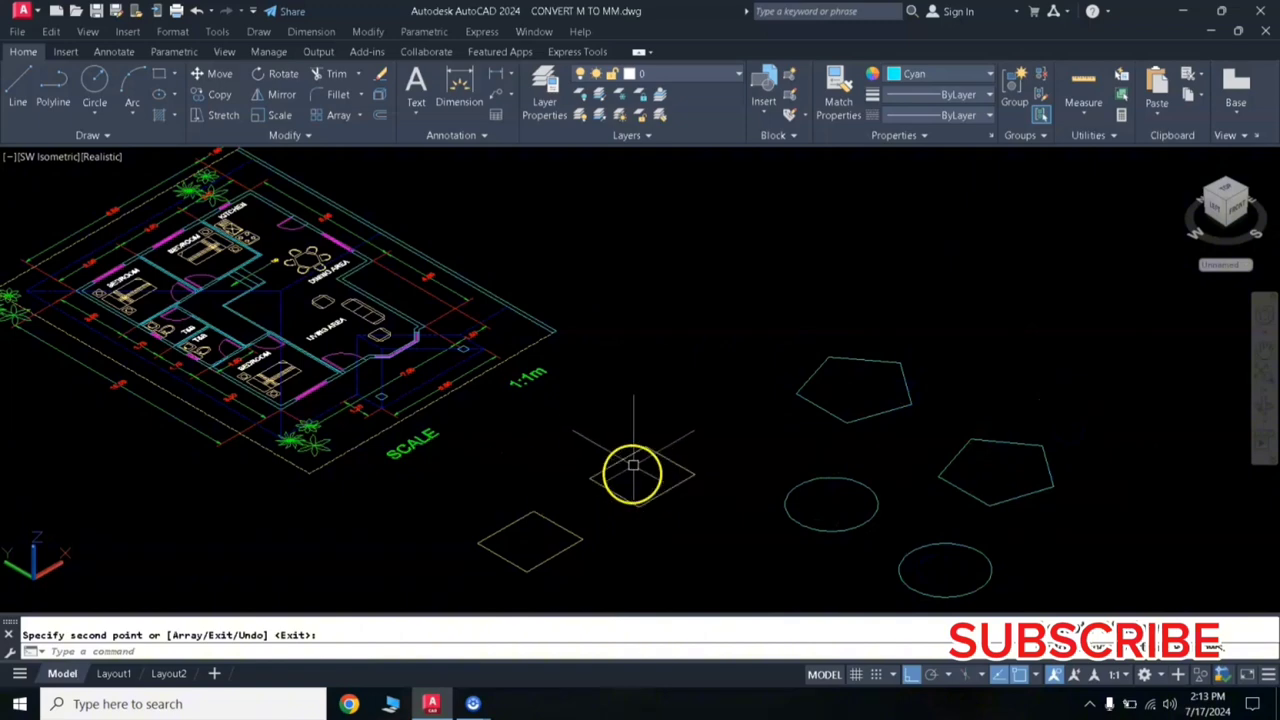
pyautogui.keyDown('shift'); pyautogui.moveTo(660, 420); pyautogui.dragTo(655, 389, button='middle'); pyautogui.keyUp('shift')
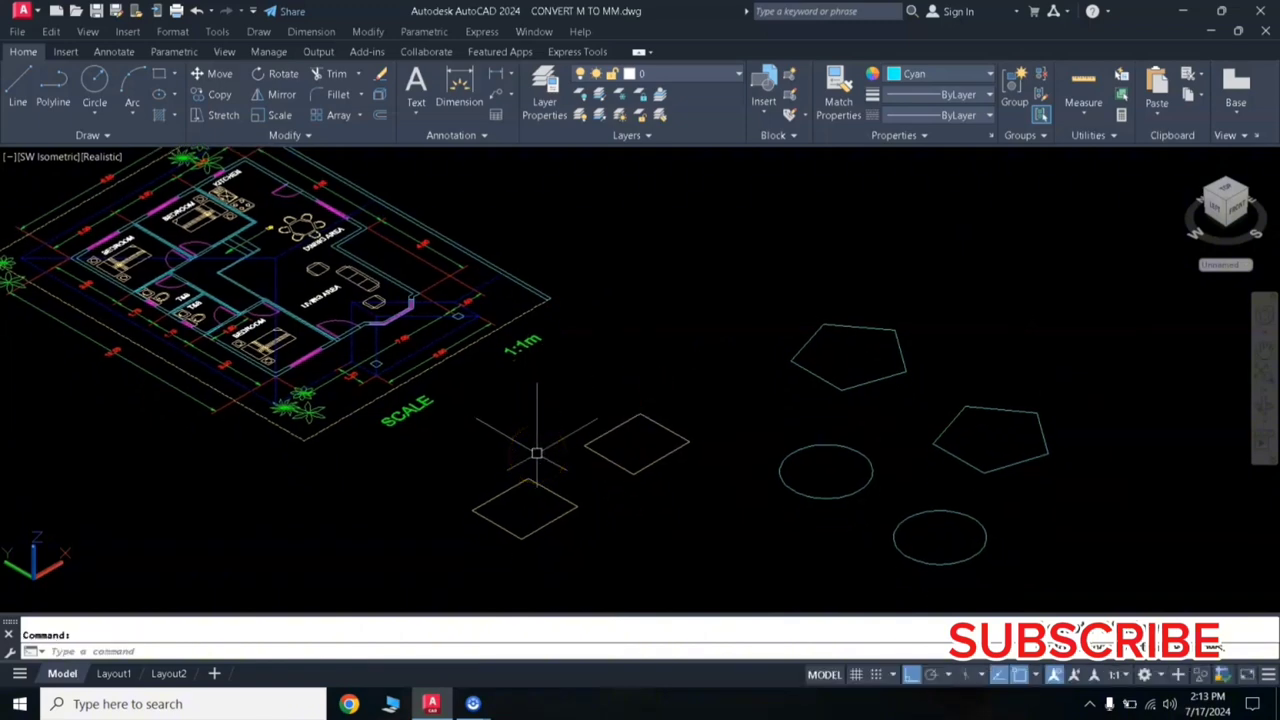
# Extrude the lower-left square in Solid mode into a solid cyan box
pyautogui.write('EXt')
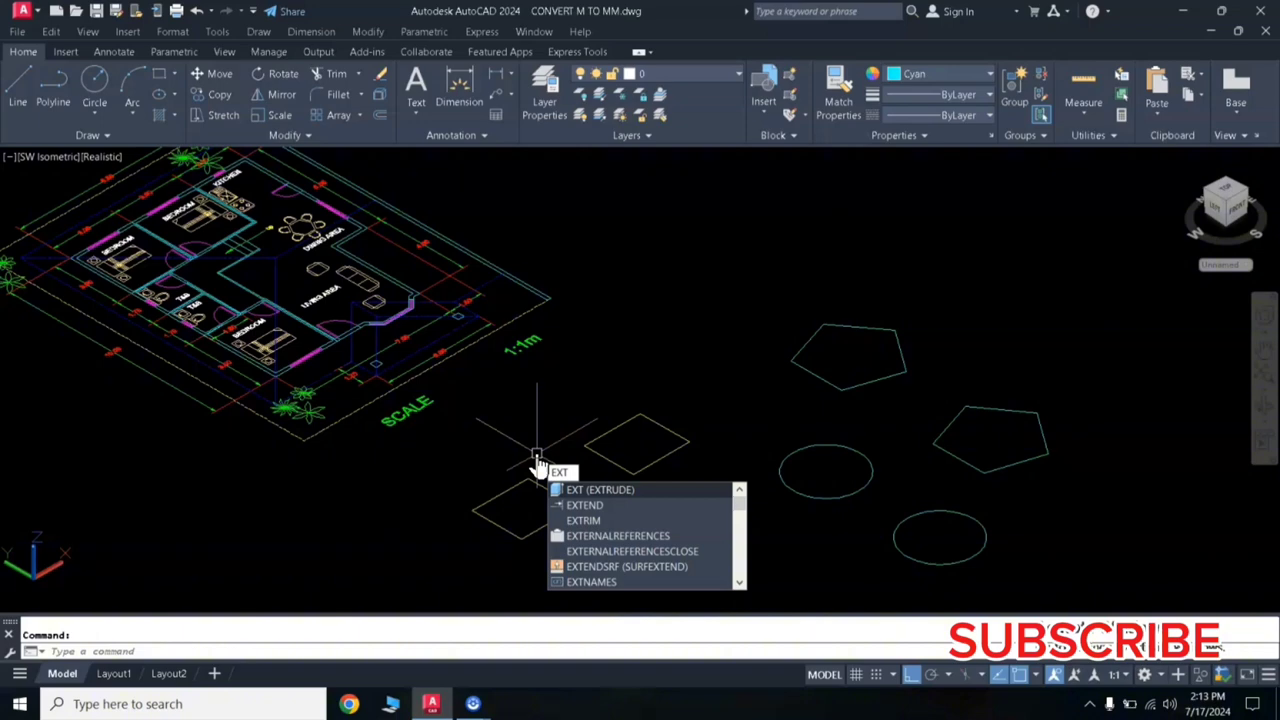
pyautogui.press('Return')
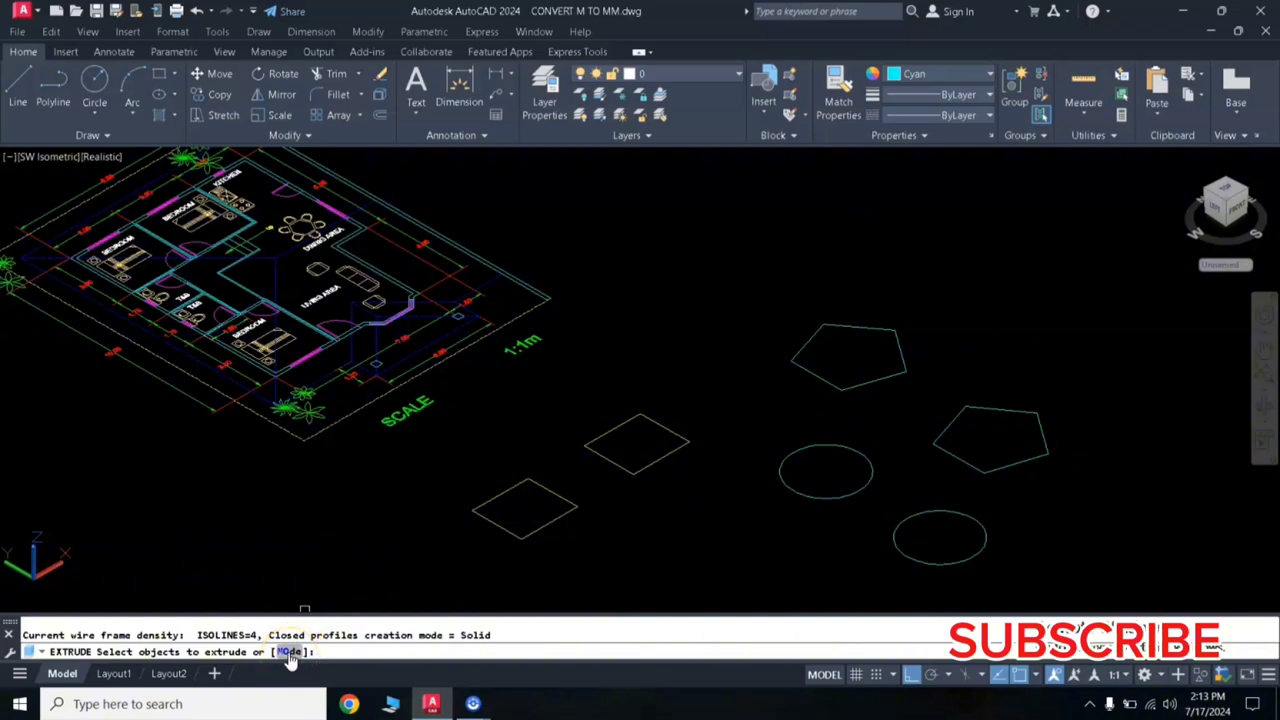
pyautogui.click(288, 651)
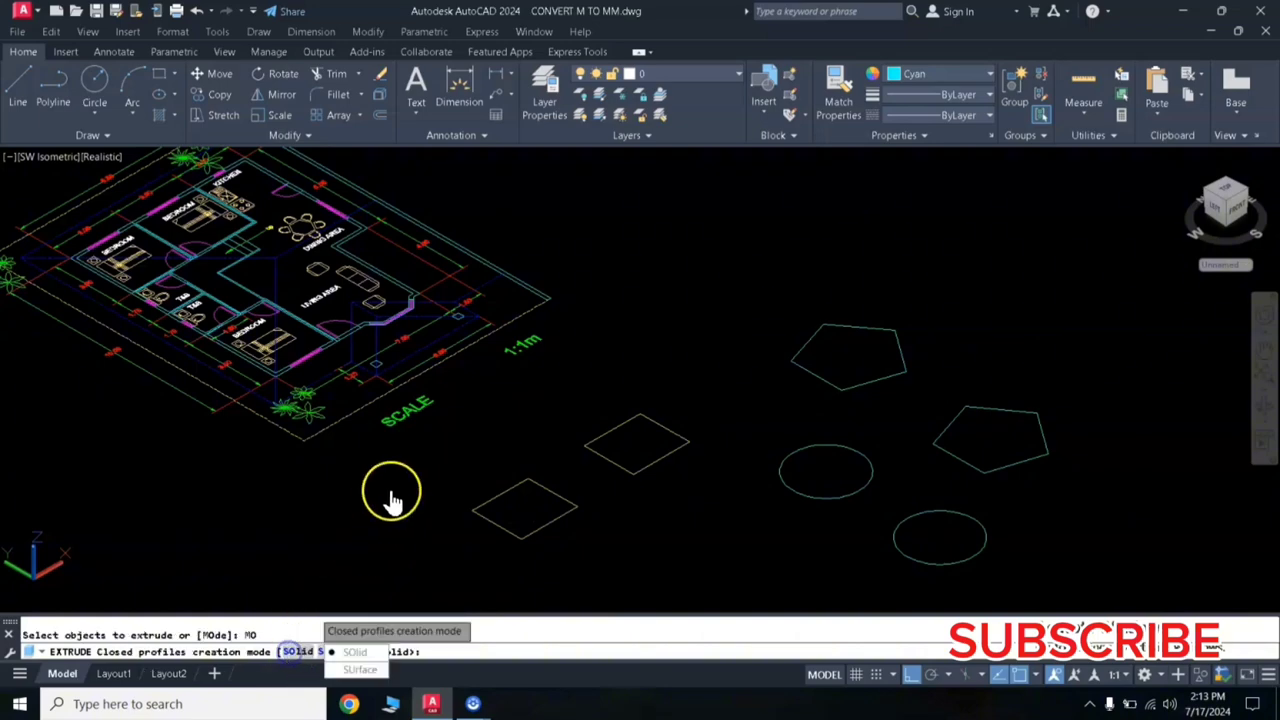
pyautogui.click(358, 656)
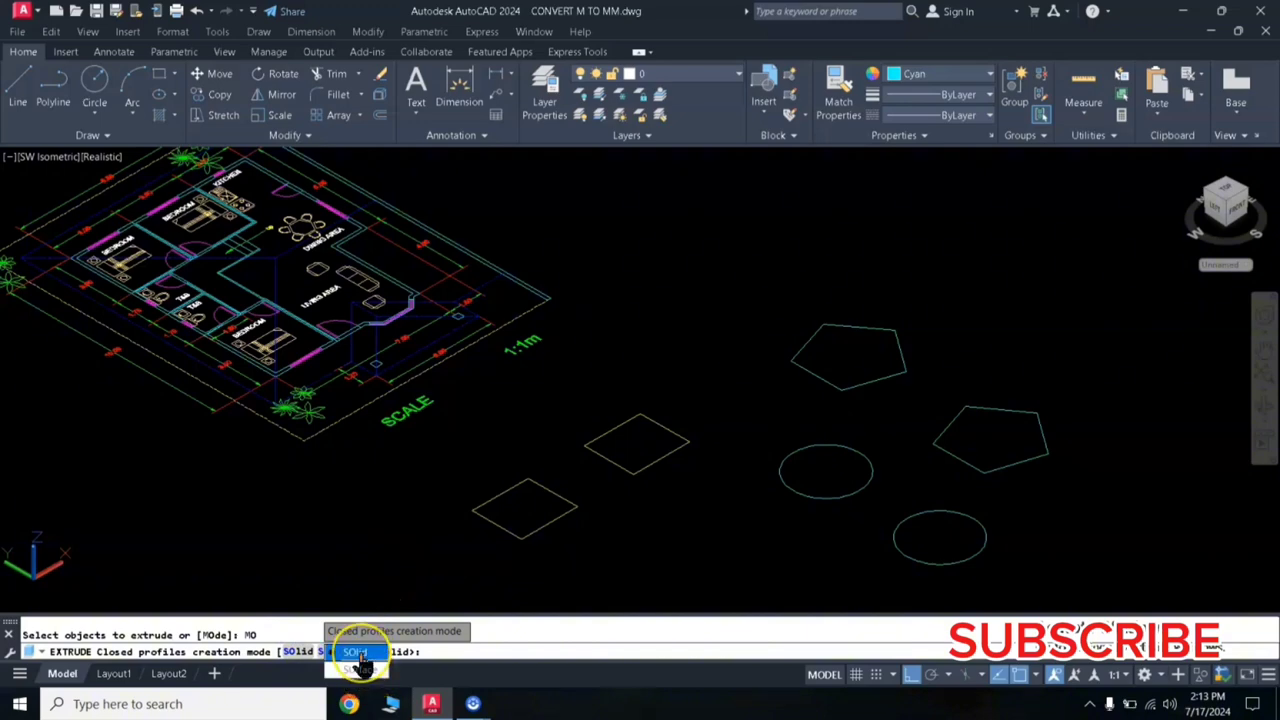
pyautogui.click(358, 655)
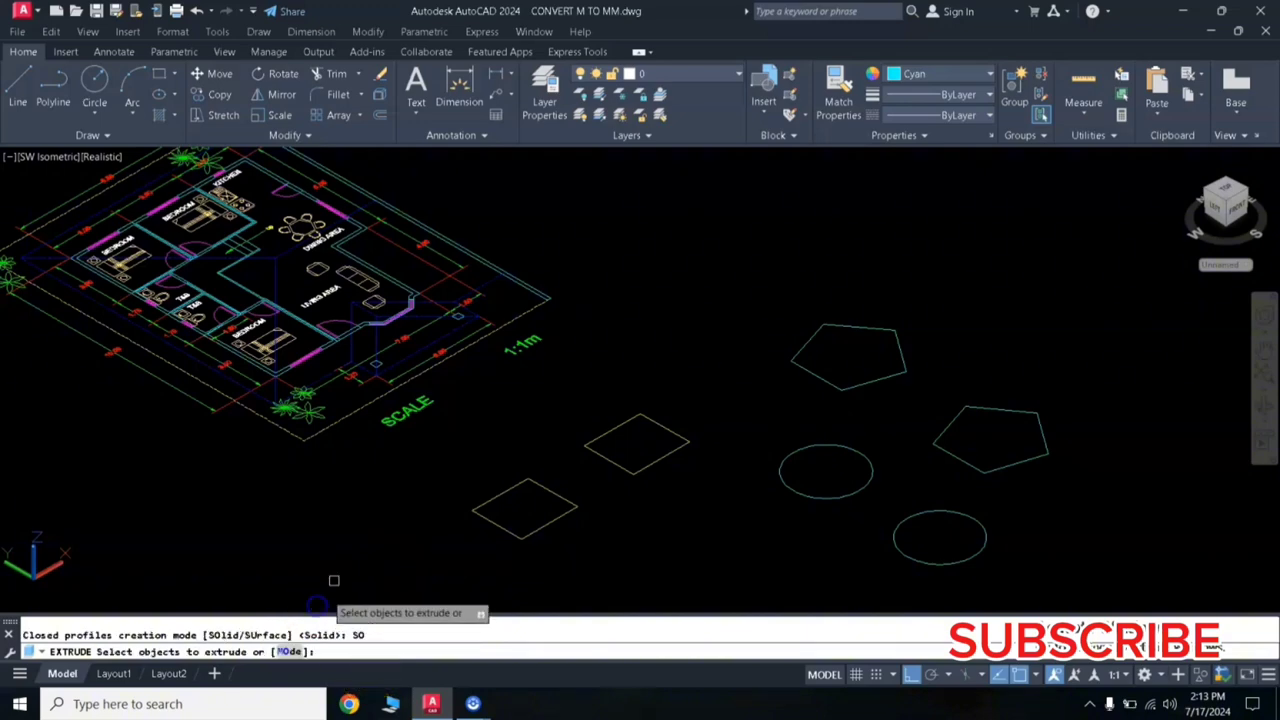
pyautogui.click(503, 527)
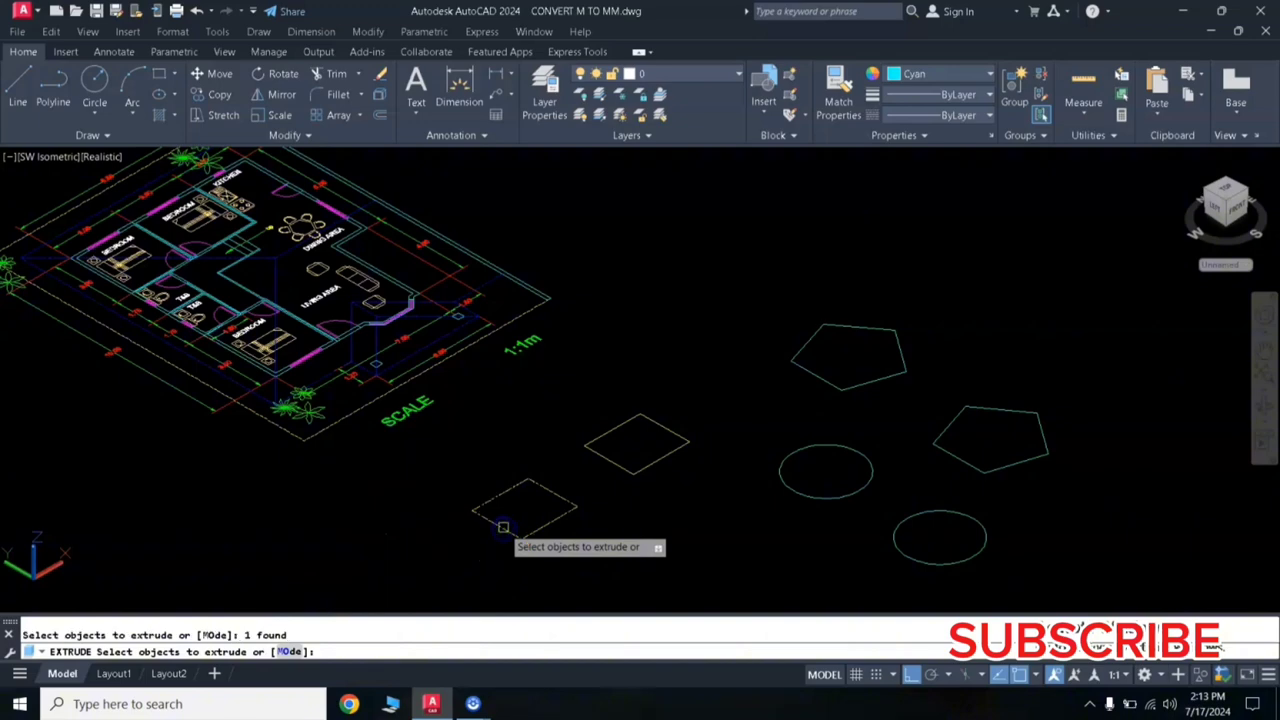
pyautogui.press('Return')
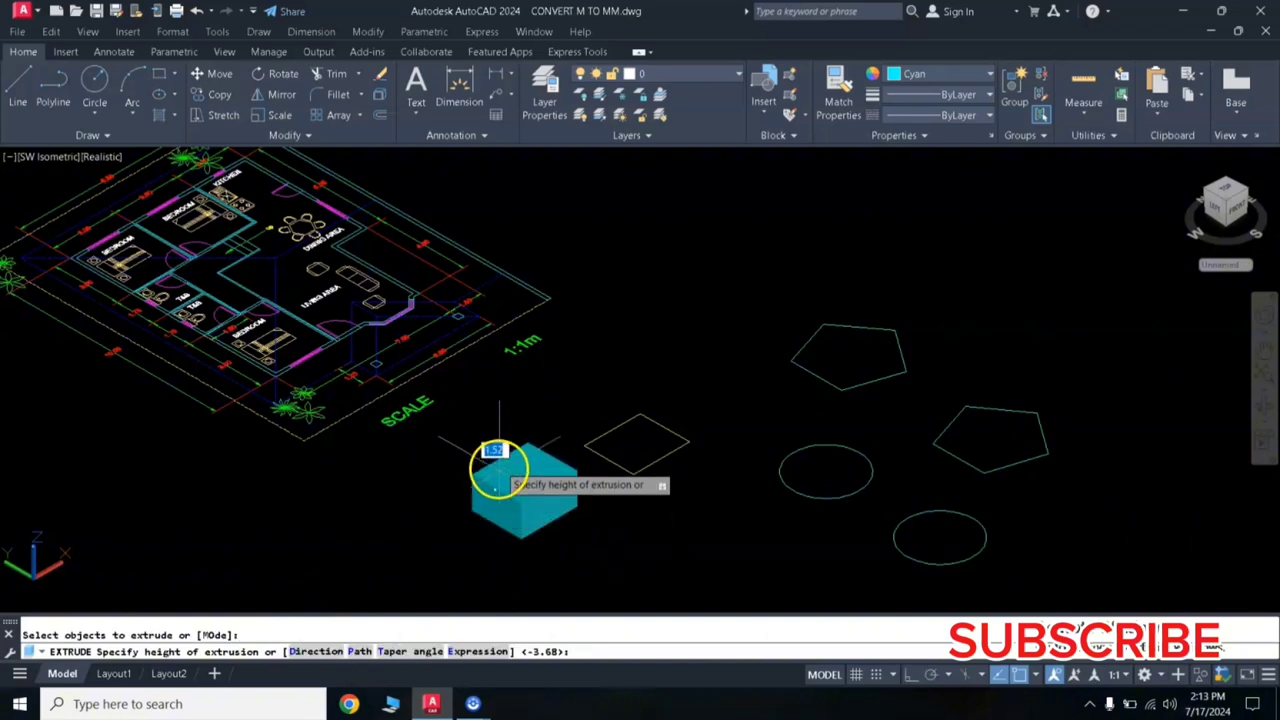
pyautogui.click(502, 466)
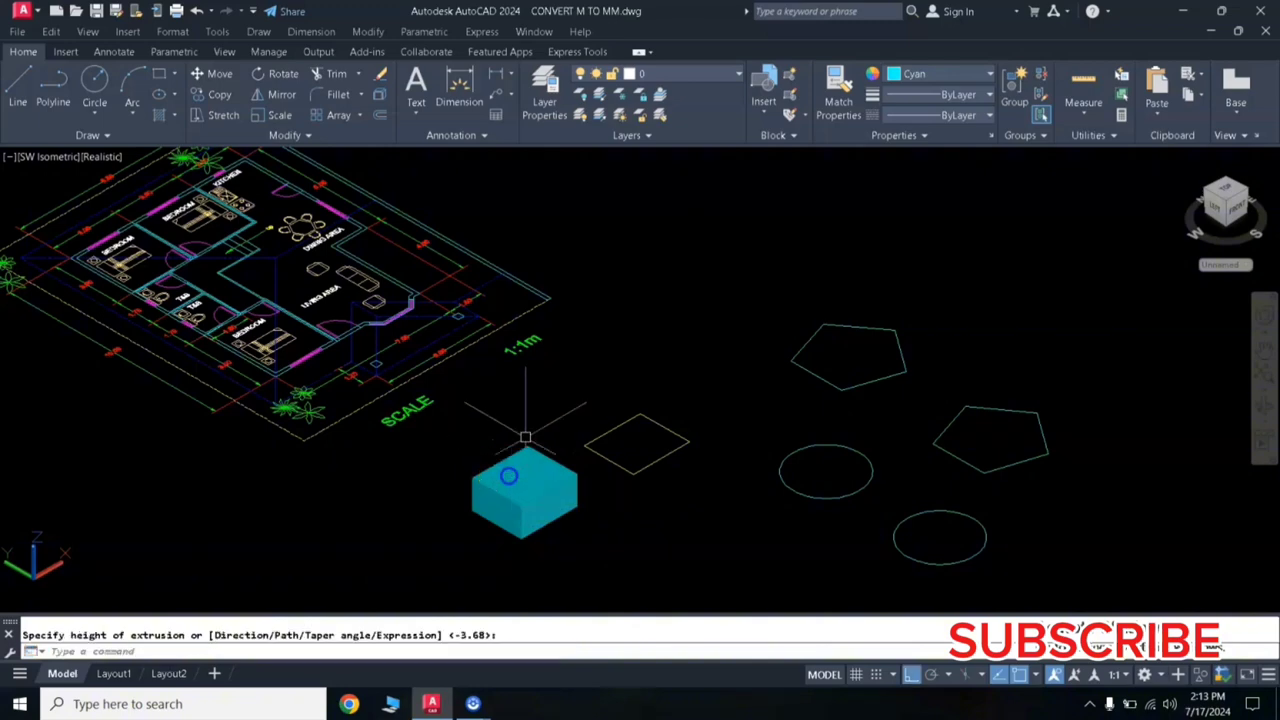
pyautogui.press('Return')
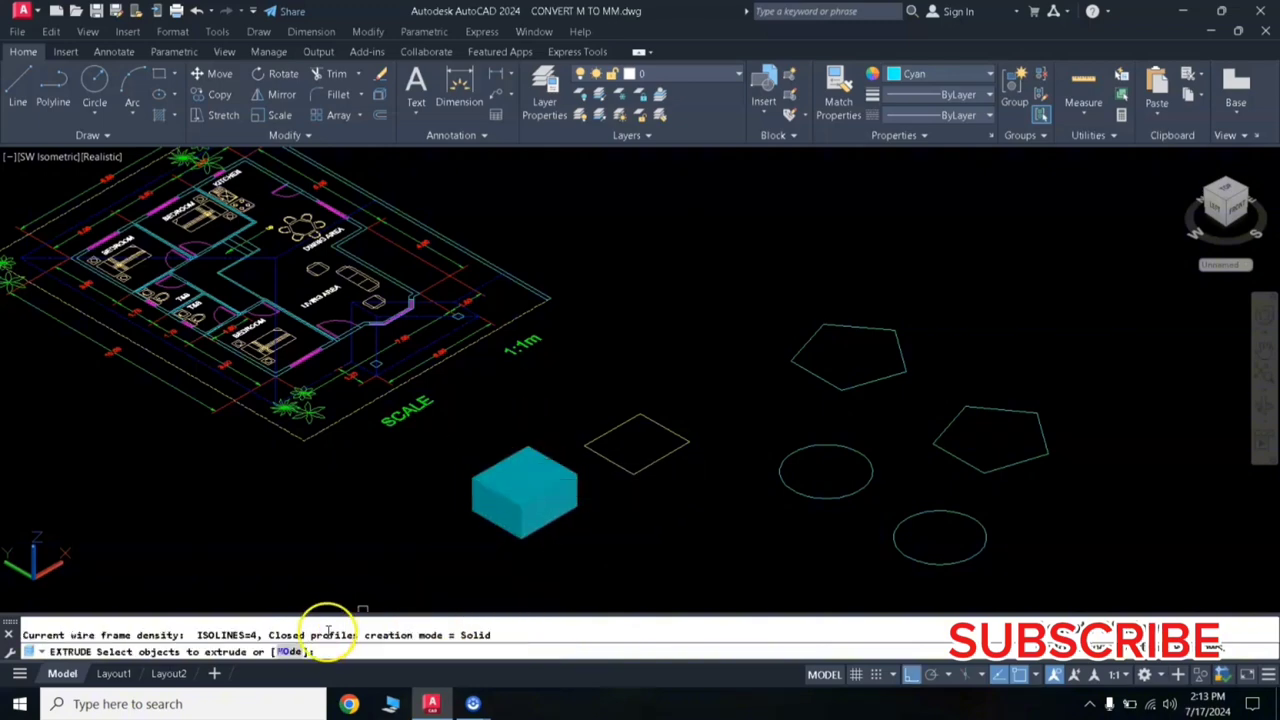
# Switch extrusion mode to Surface and extrude the second square into an open box
pyautogui.click(293, 651)
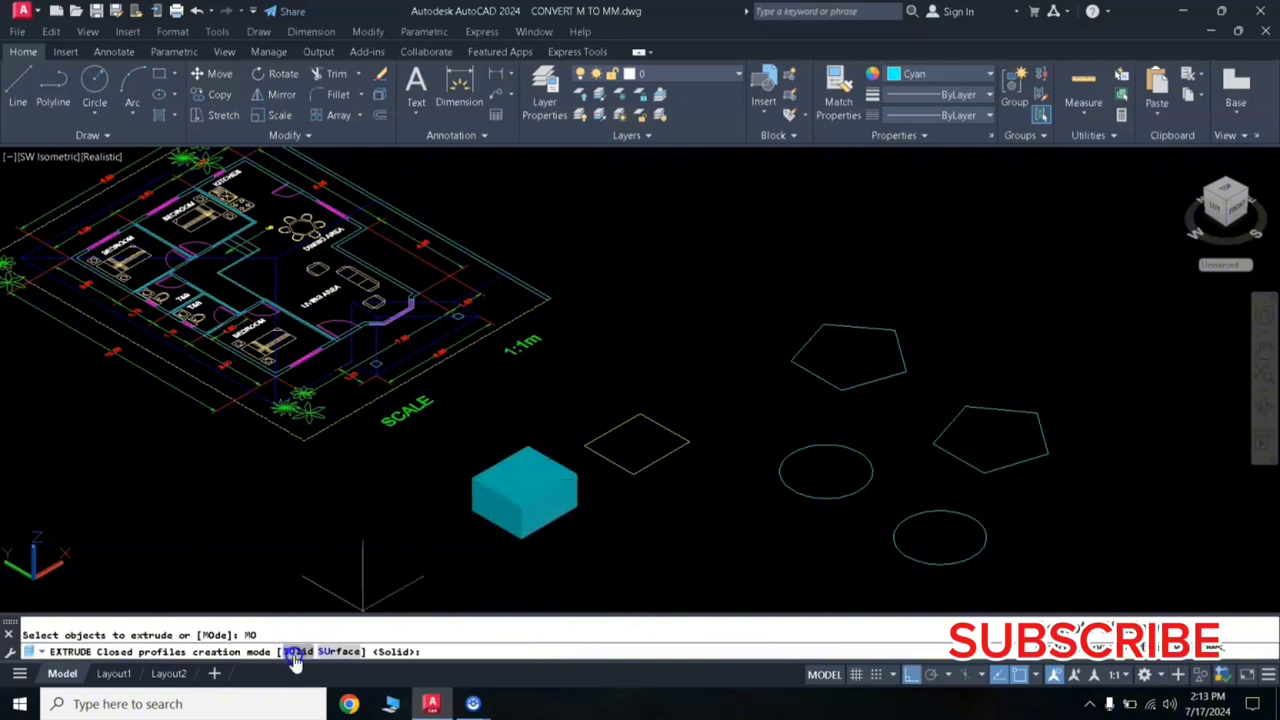
pyautogui.click(345, 651)
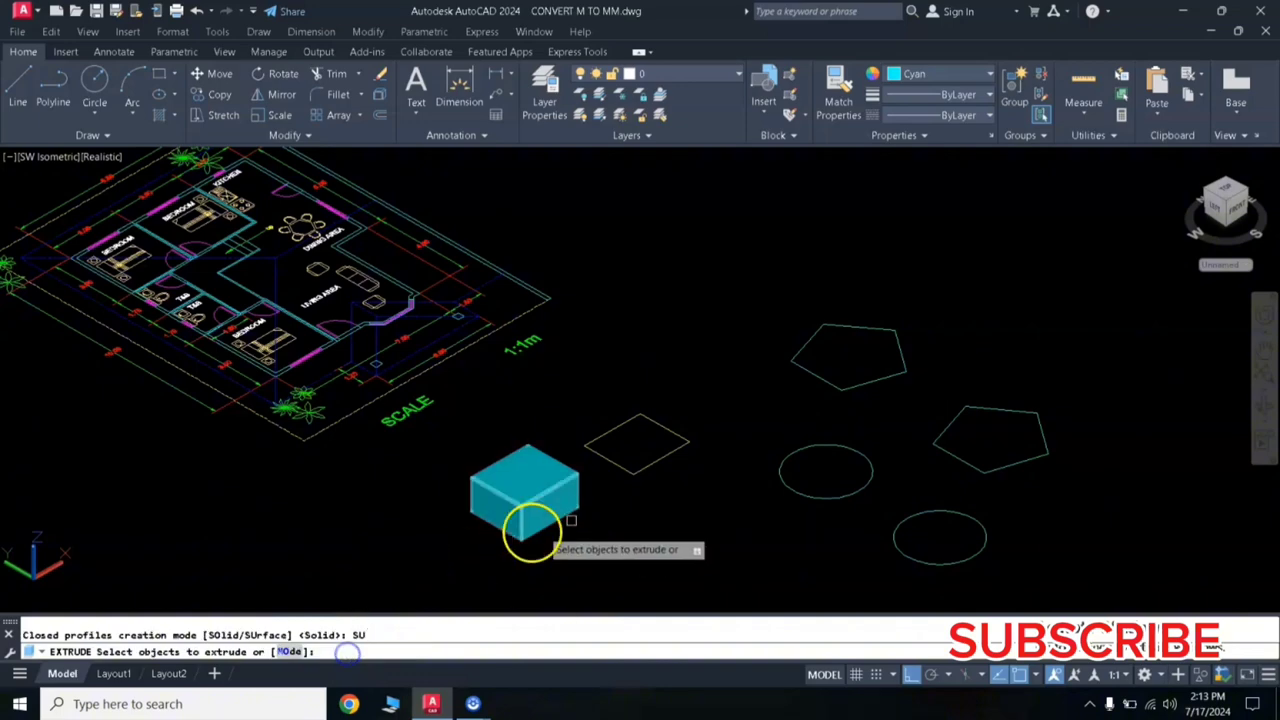
pyautogui.click(624, 464)
pyautogui.press('Return')
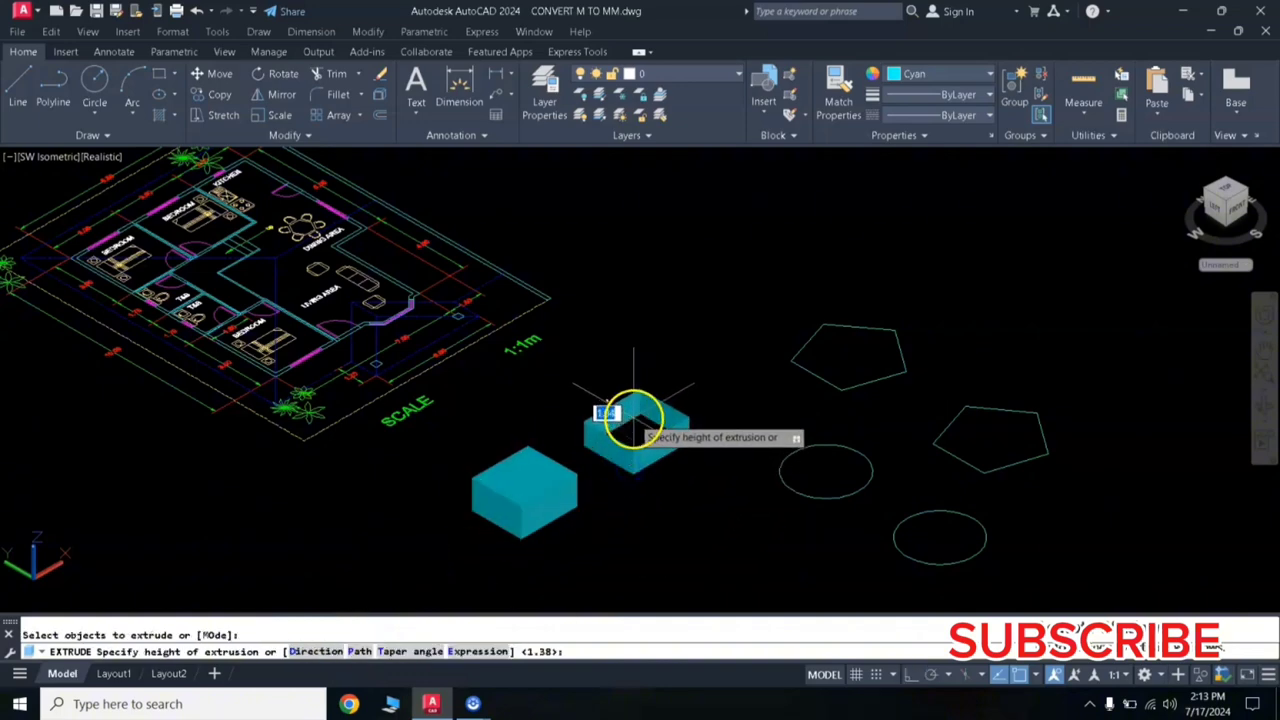
pyautogui.click(624, 422)
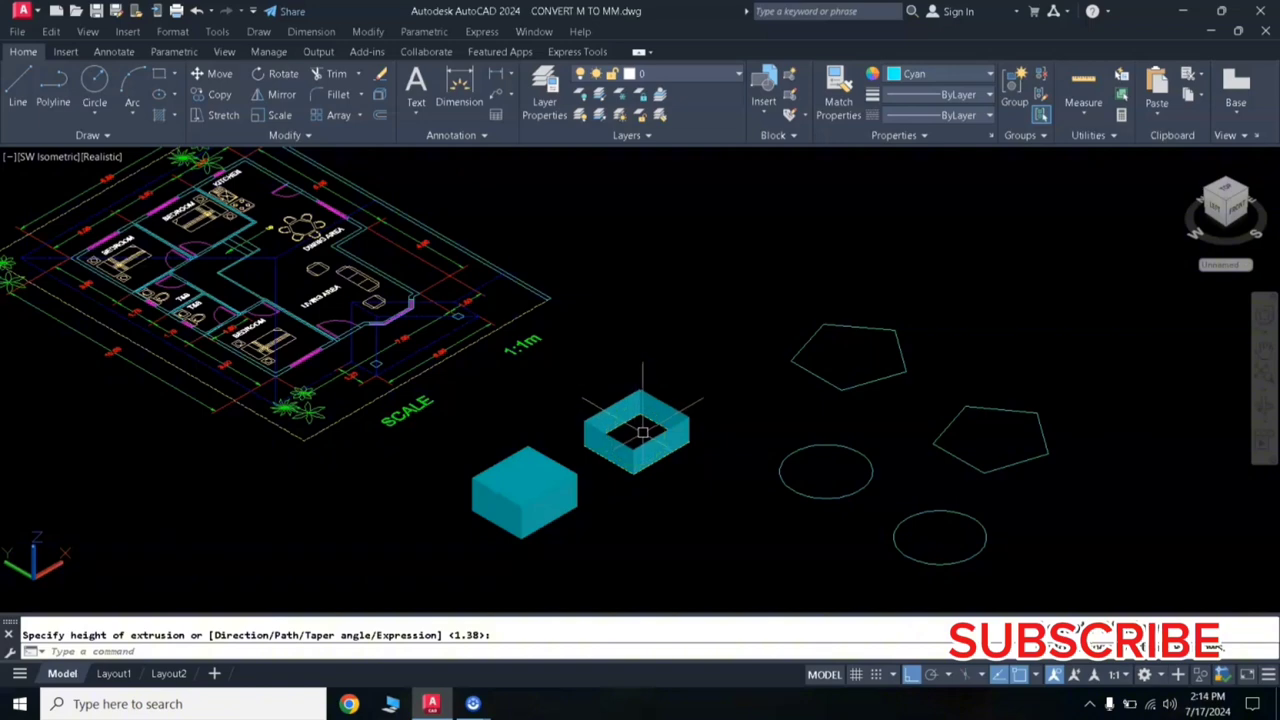
pyautogui.moveTo(686, 428)
pyautogui.mouseDown()
pyautogui.moveTo(731, 422)
pyautogui.moveTo(708, 414)
pyautogui.moveTo(718, 403)
pyautogui.mouseUp()
pyautogui.write('EXT')
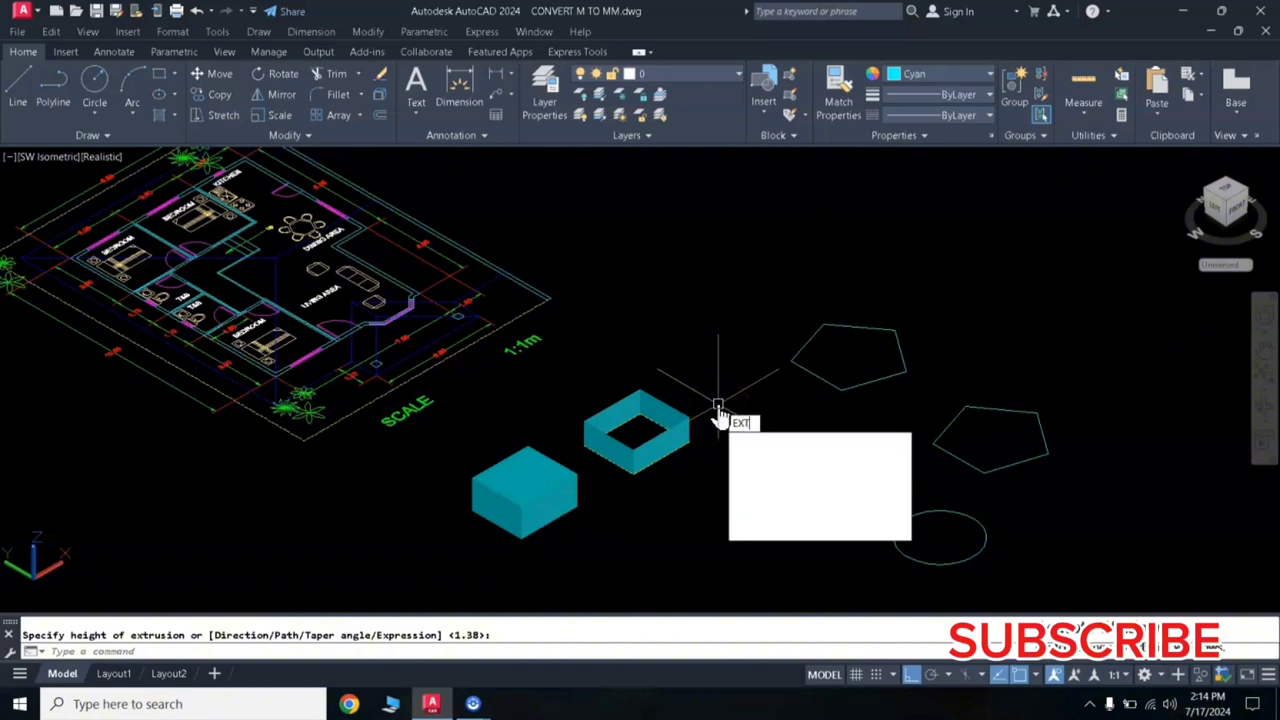
# Extrude the upper pentagon along a picked upward direction, then undo it
pyautogui.press('Return')
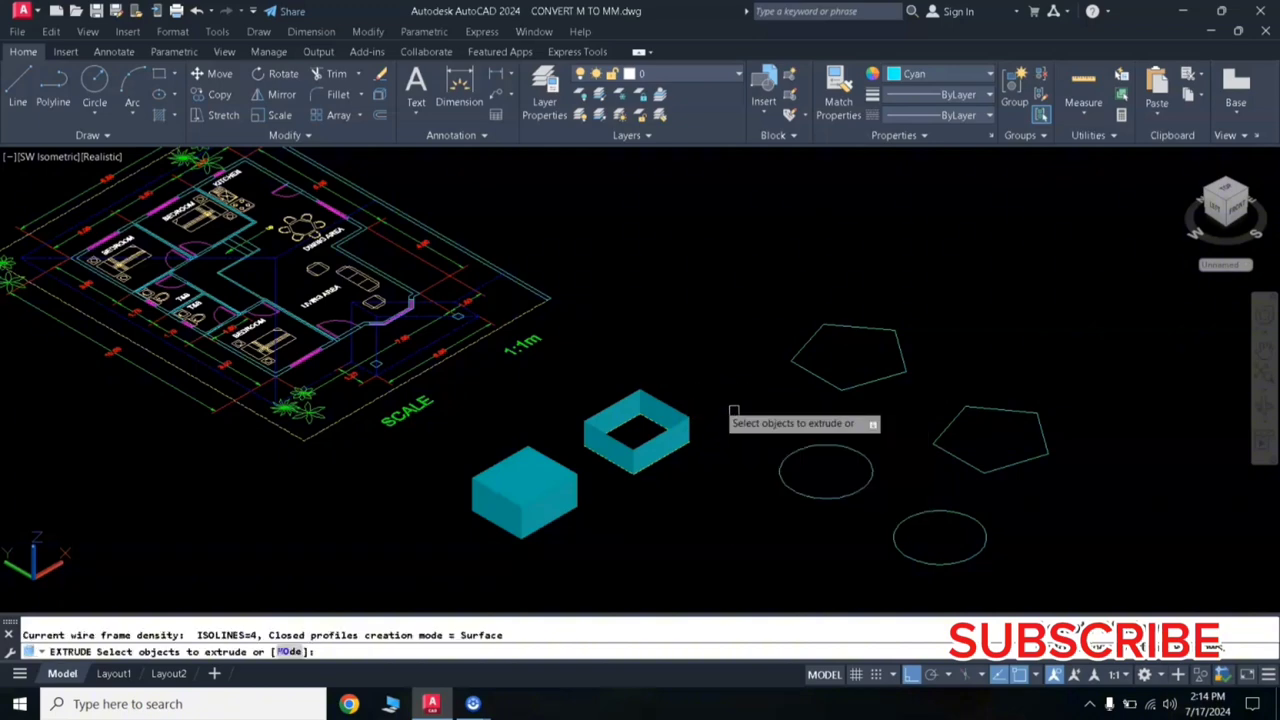
pyautogui.click(828, 380)
pyautogui.press('Return')
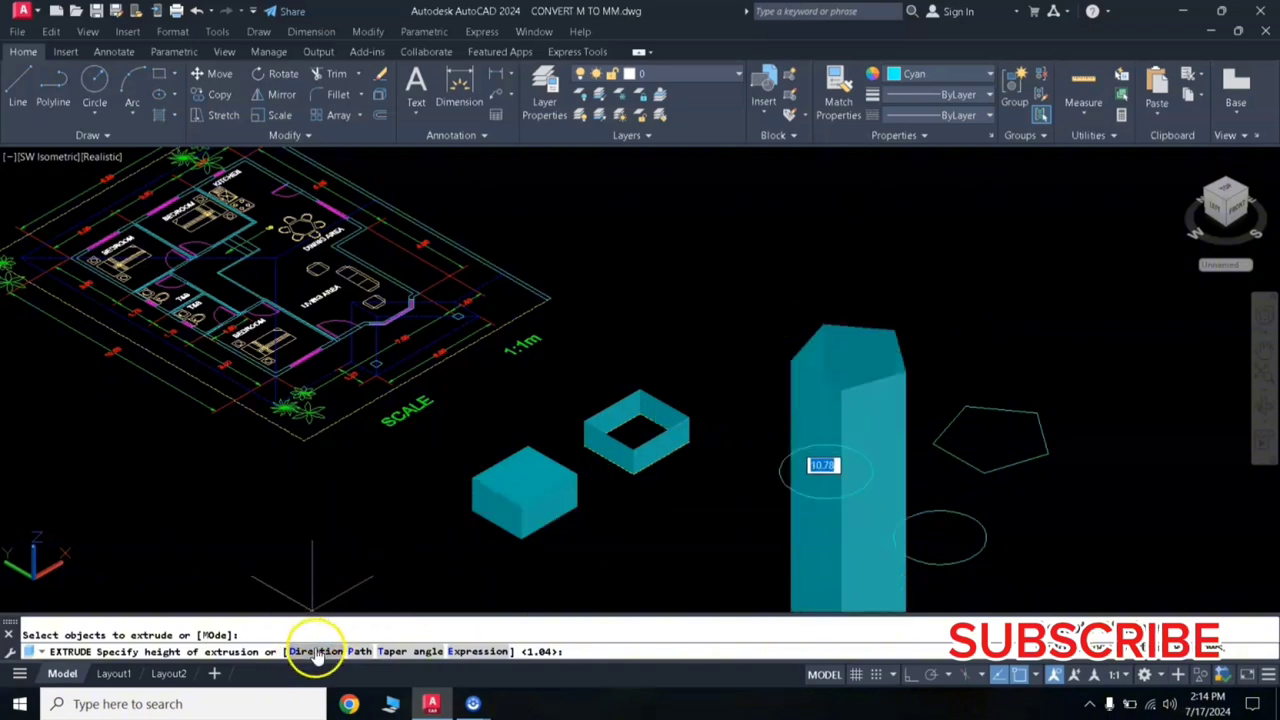
pyautogui.click(316, 651)
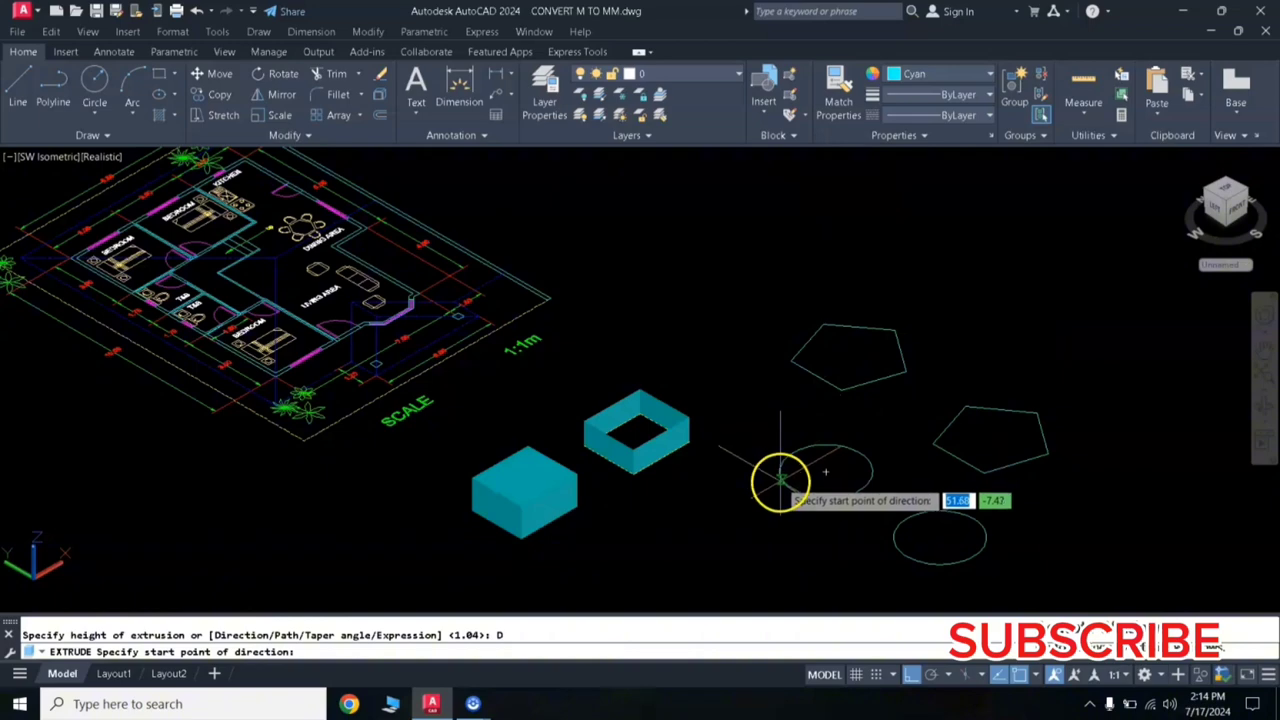
pyautogui.click(823, 325)
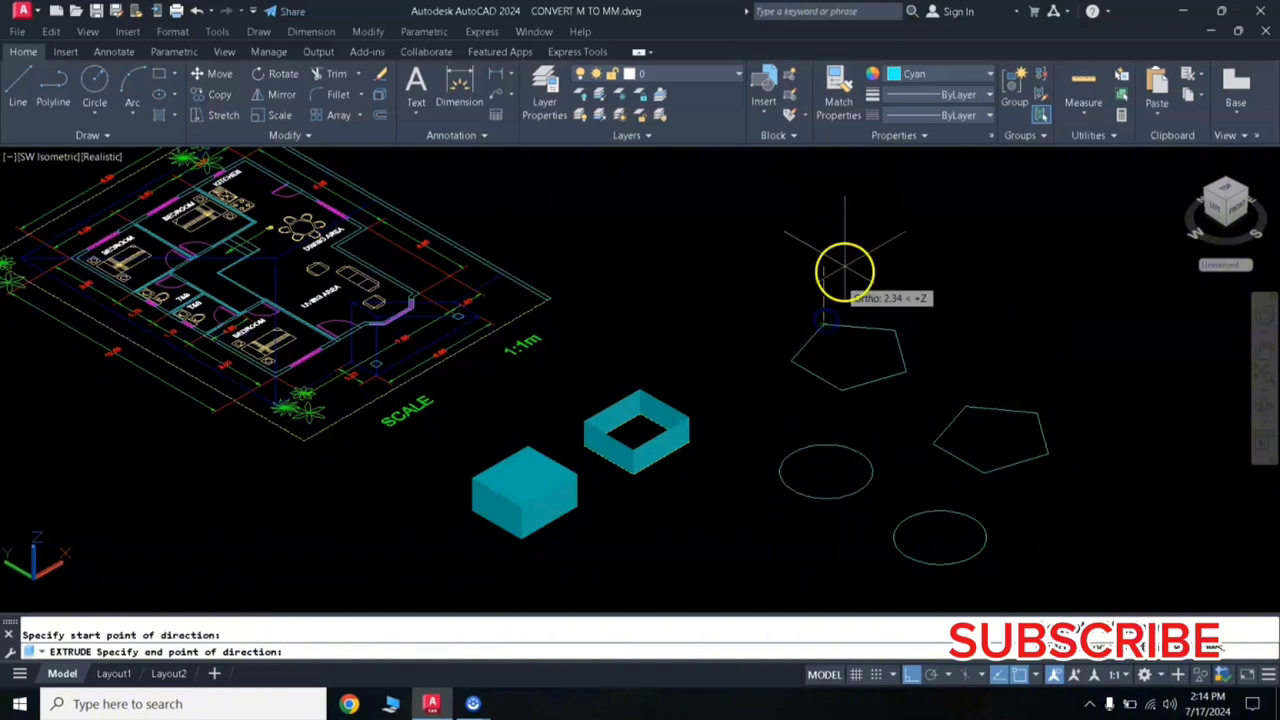
pyautogui.click(835, 218)
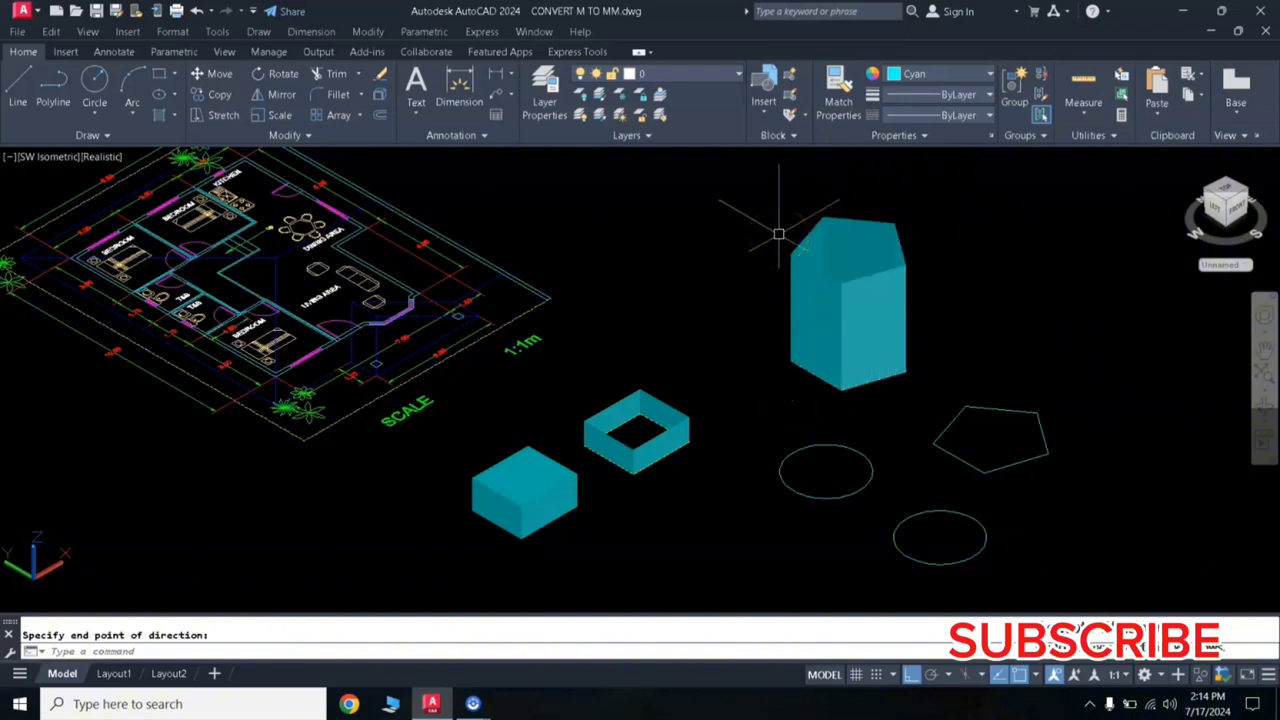
pyautogui.hotkey('ctrl', 'z')
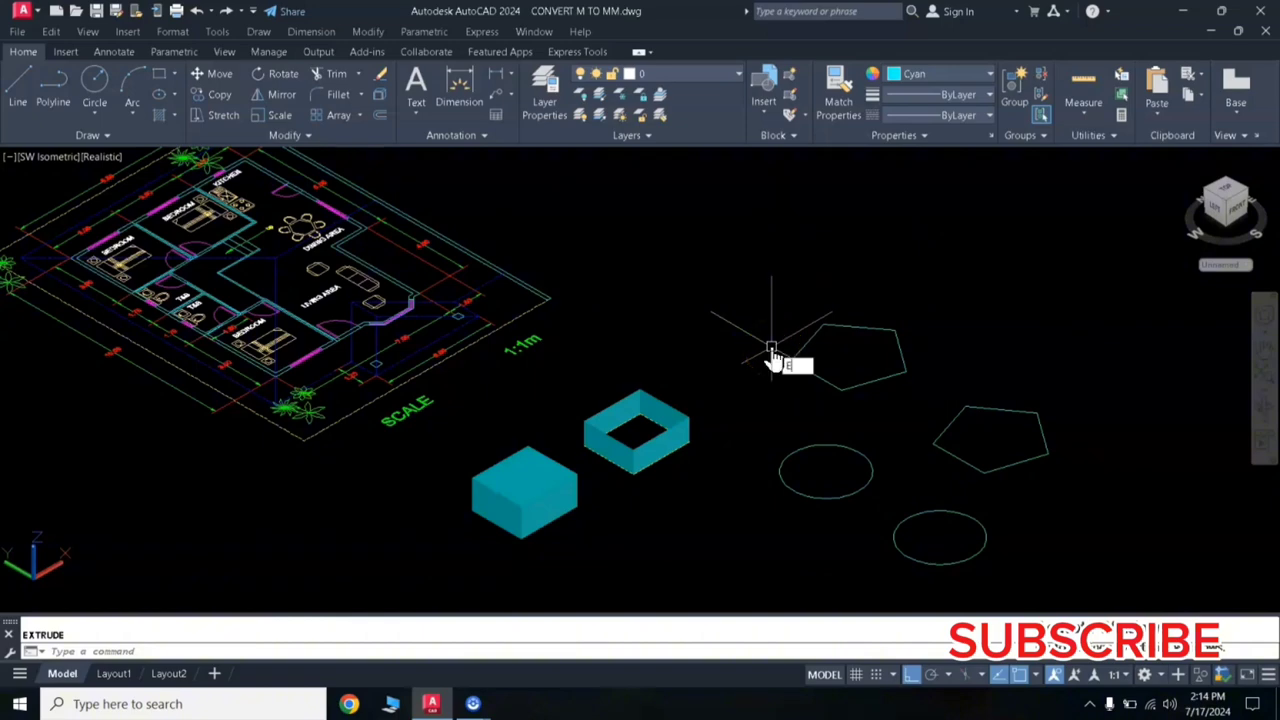
# Re-extrude the upper pentagon along a downward direction into a pentagonal surface prism
pyautogui.write('xt')
pyautogui.press('Return')
pyautogui.click(818, 375)
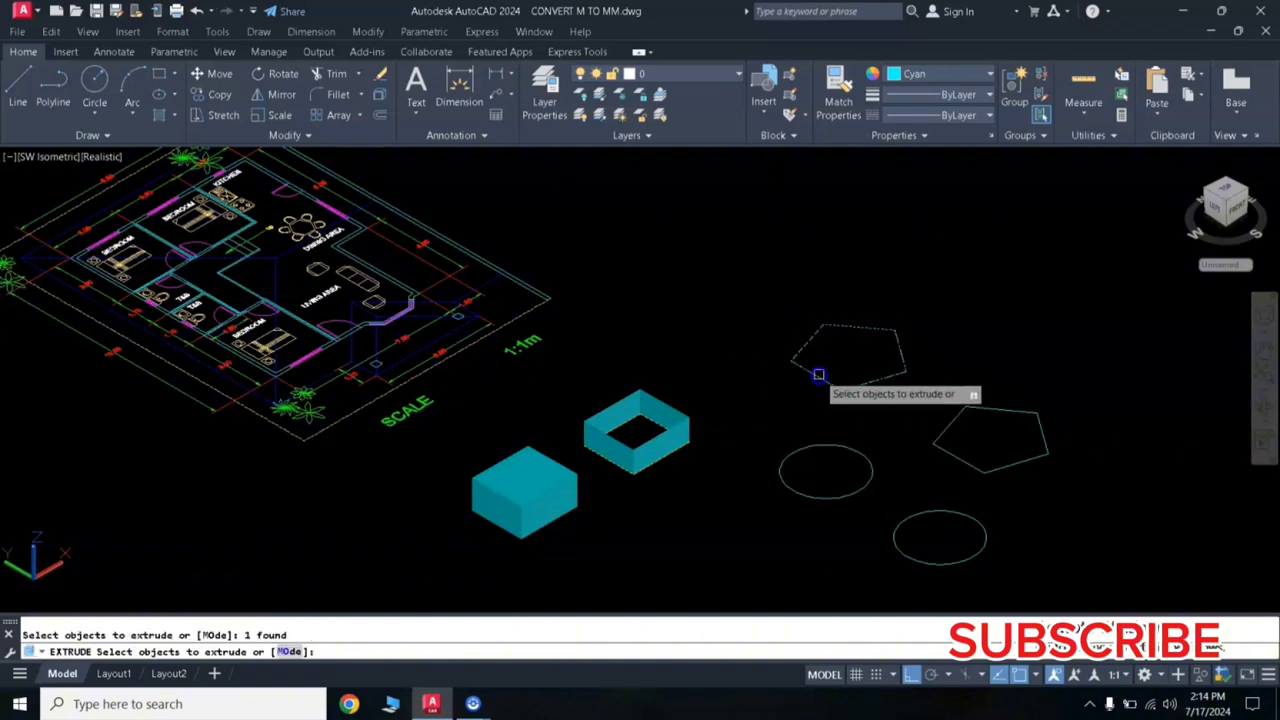
pyautogui.press('Return')
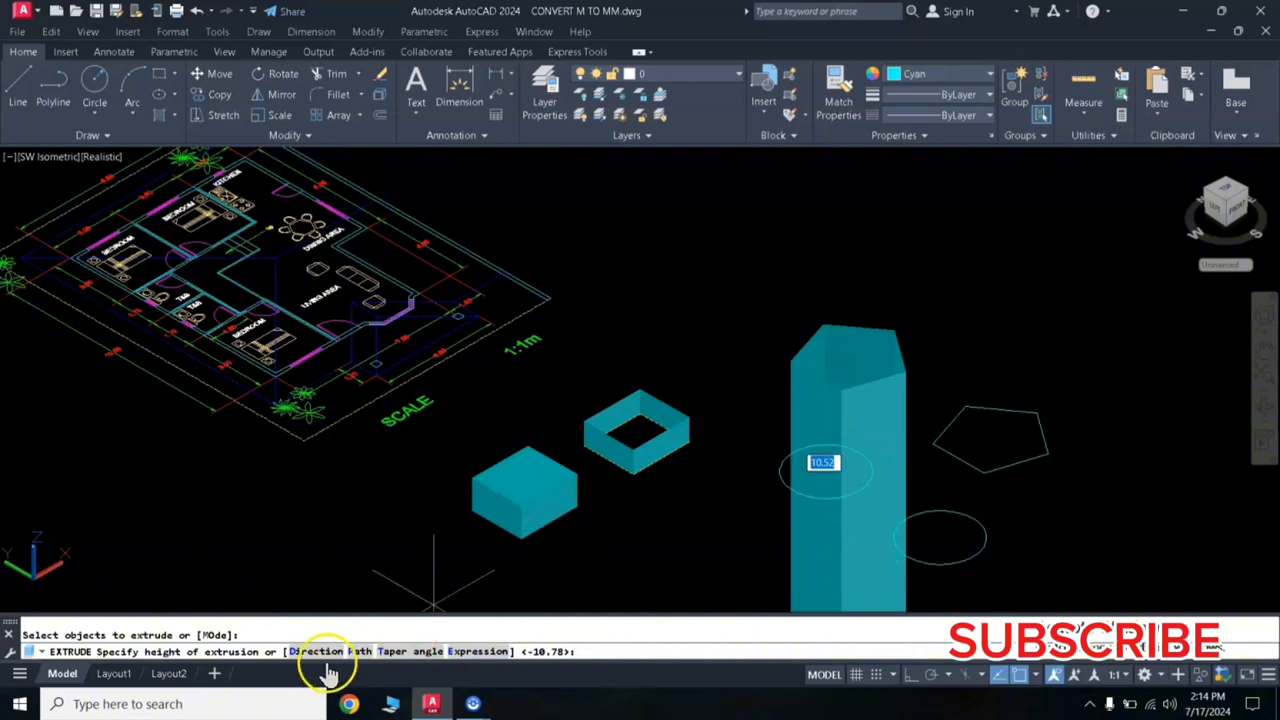
pyautogui.click(320, 654)
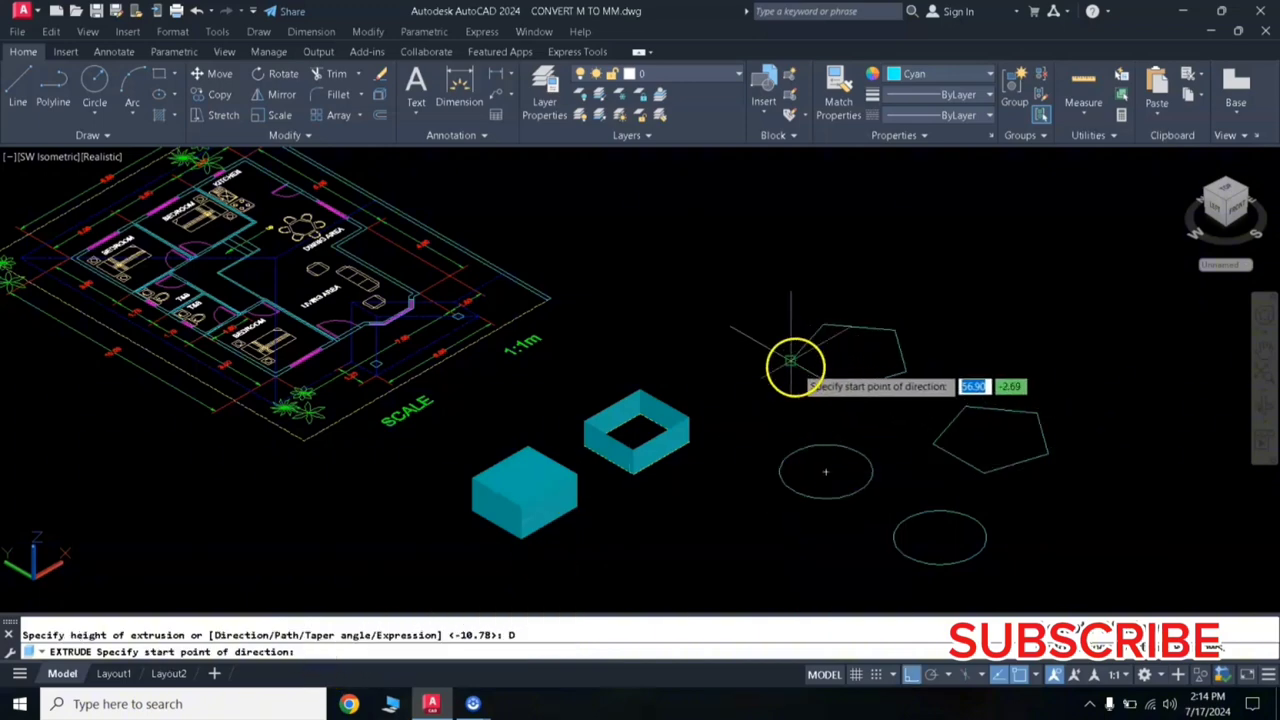
pyautogui.click(790, 360)
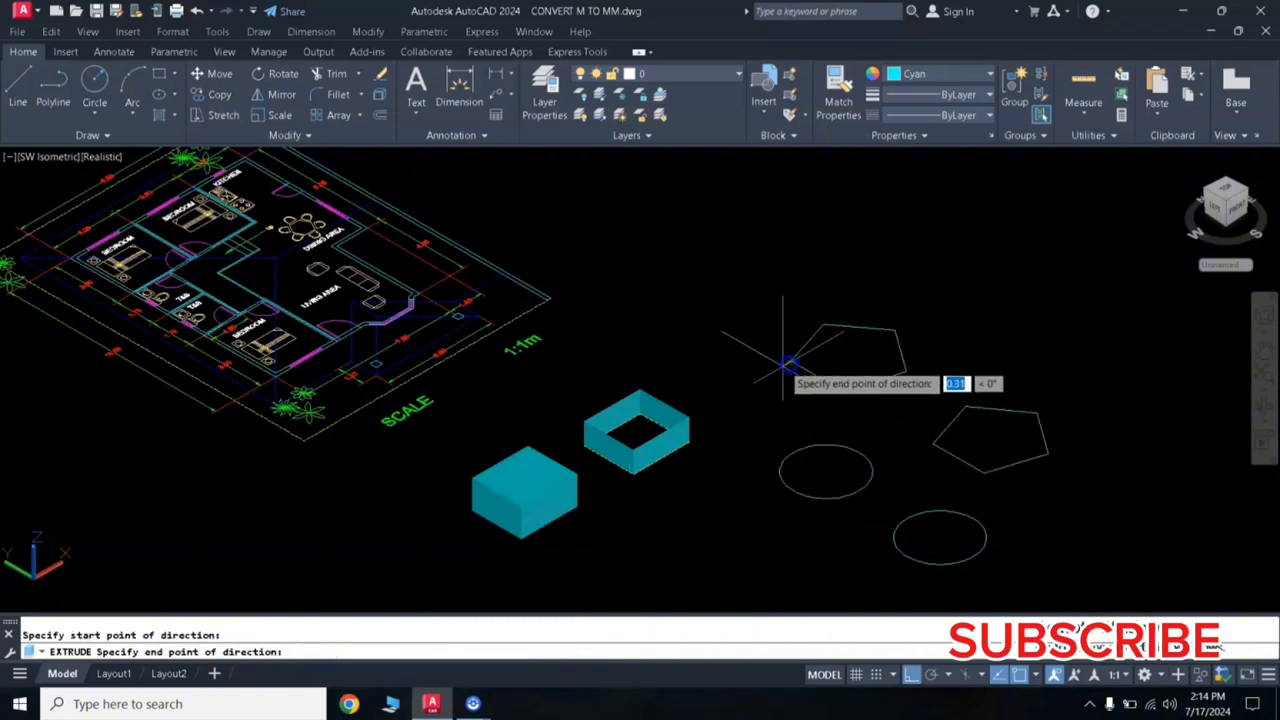
pyautogui.click(788, 424)
pyautogui.press('Return')
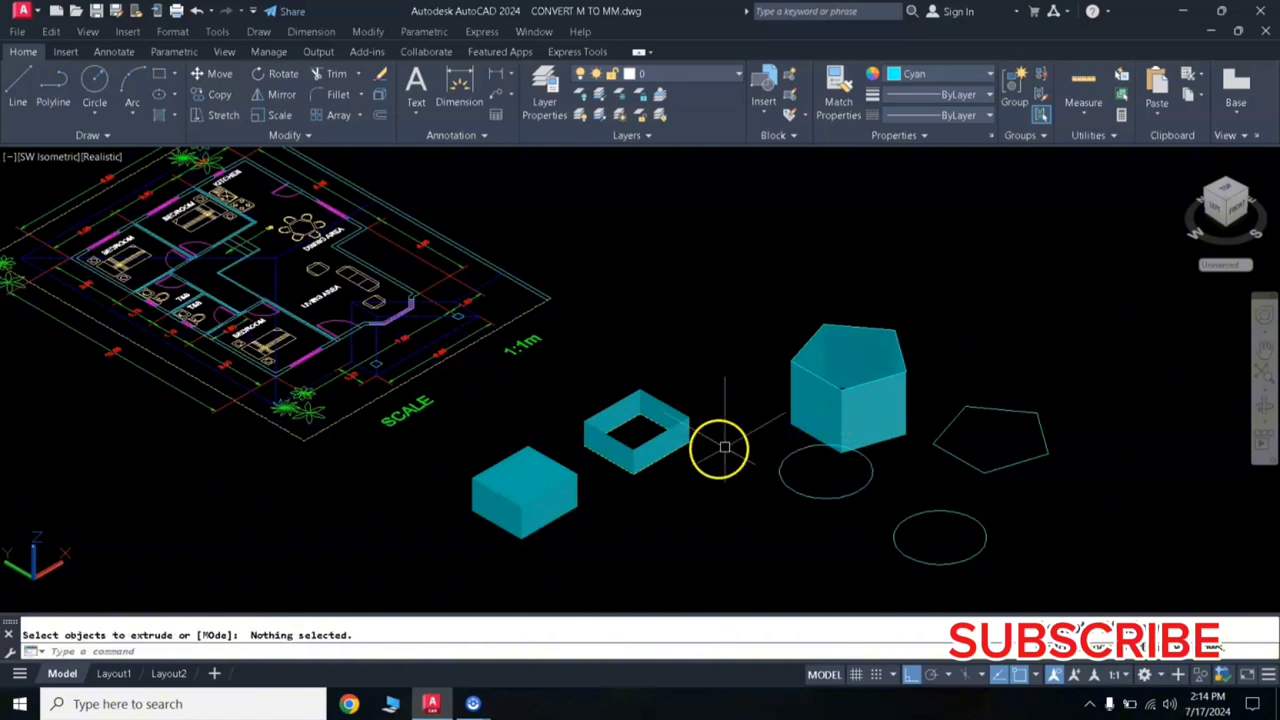
# Orbit the scene to a slightly tilted view revealing the pentagonal prism's open top
pyautogui.click(1263, 405)
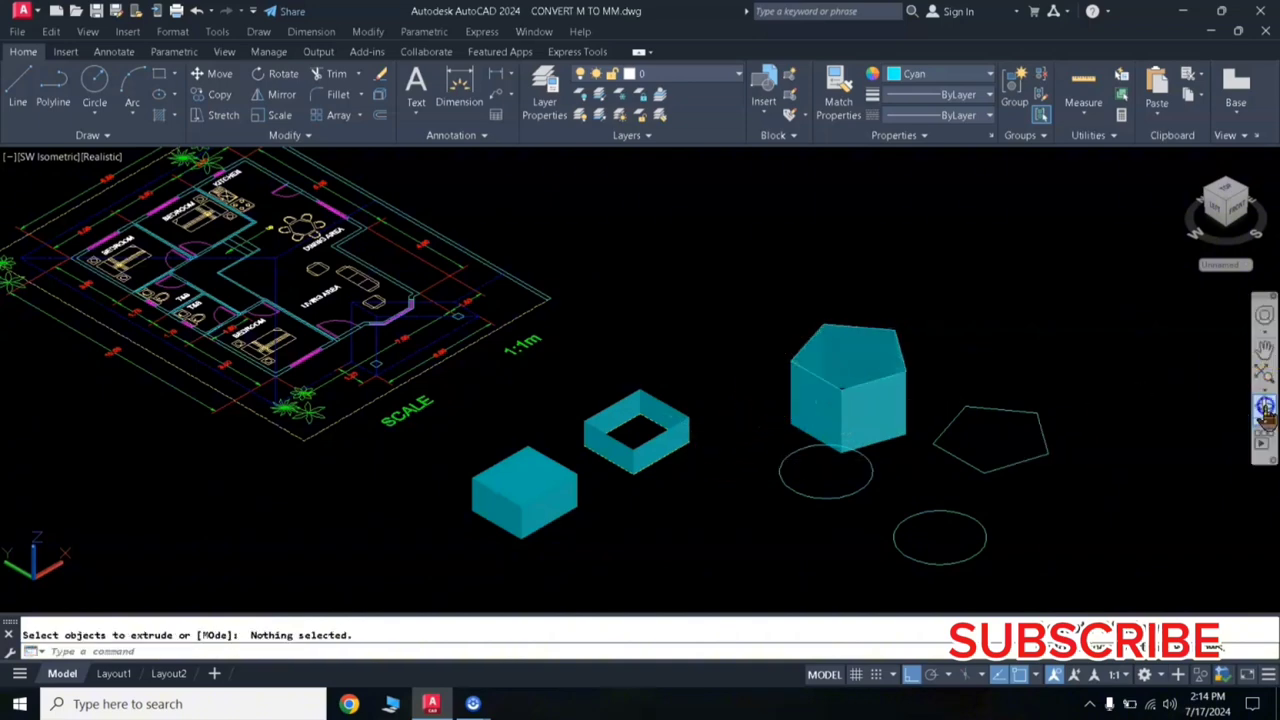
pyautogui.moveTo(815, 405); pyautogui.dragTo(815, 422)
pyautogui.rightClick(821, 418)
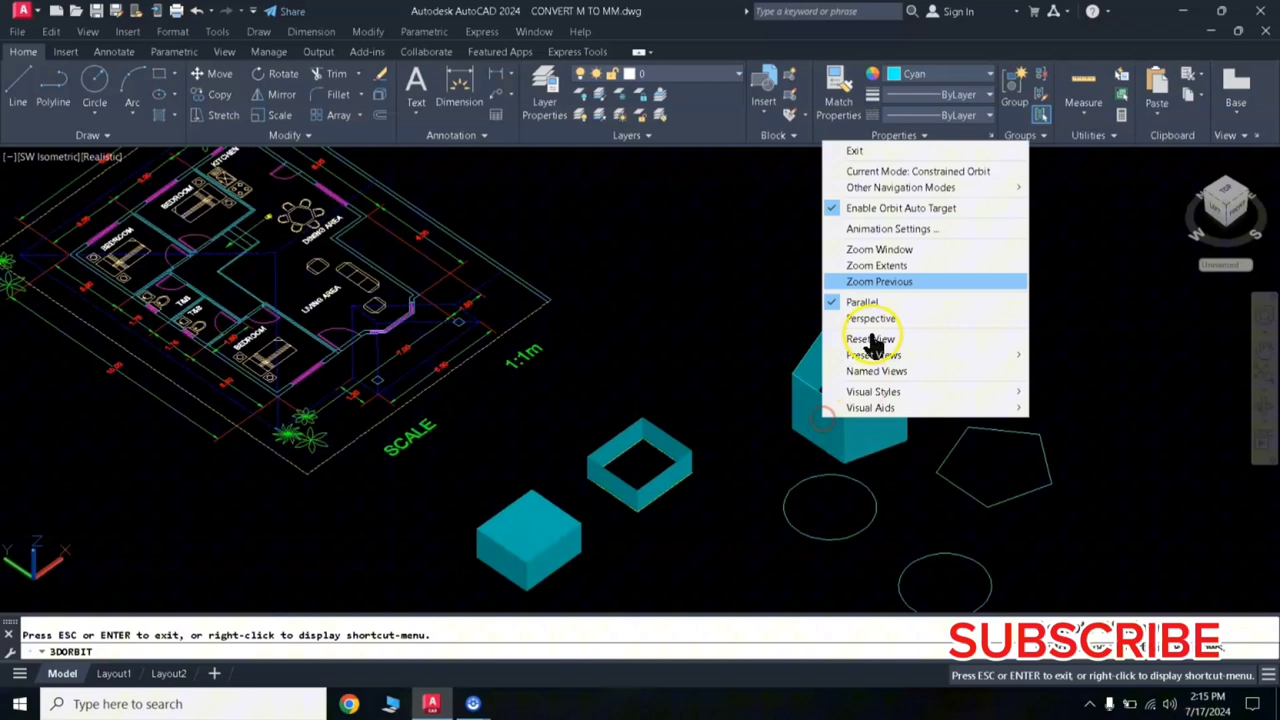
pyautogui.click(863, 153)
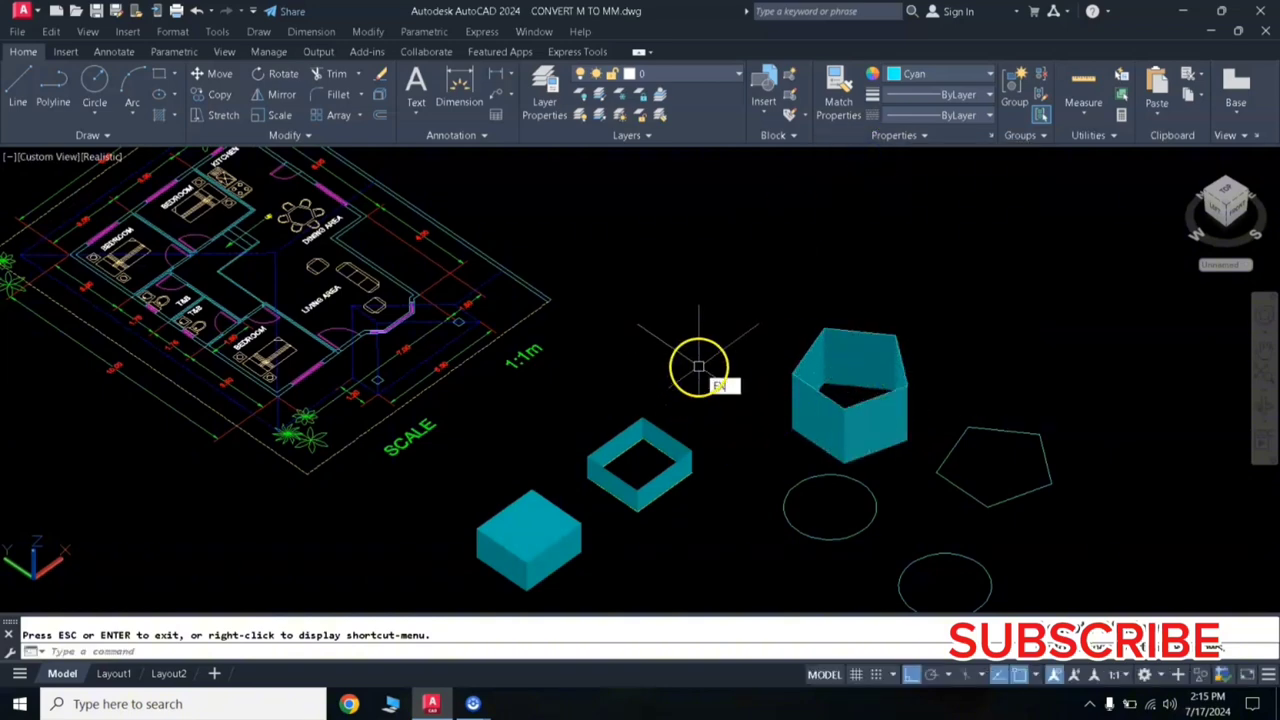
pyautogui.write('ext')
pyautogui.press('Return')
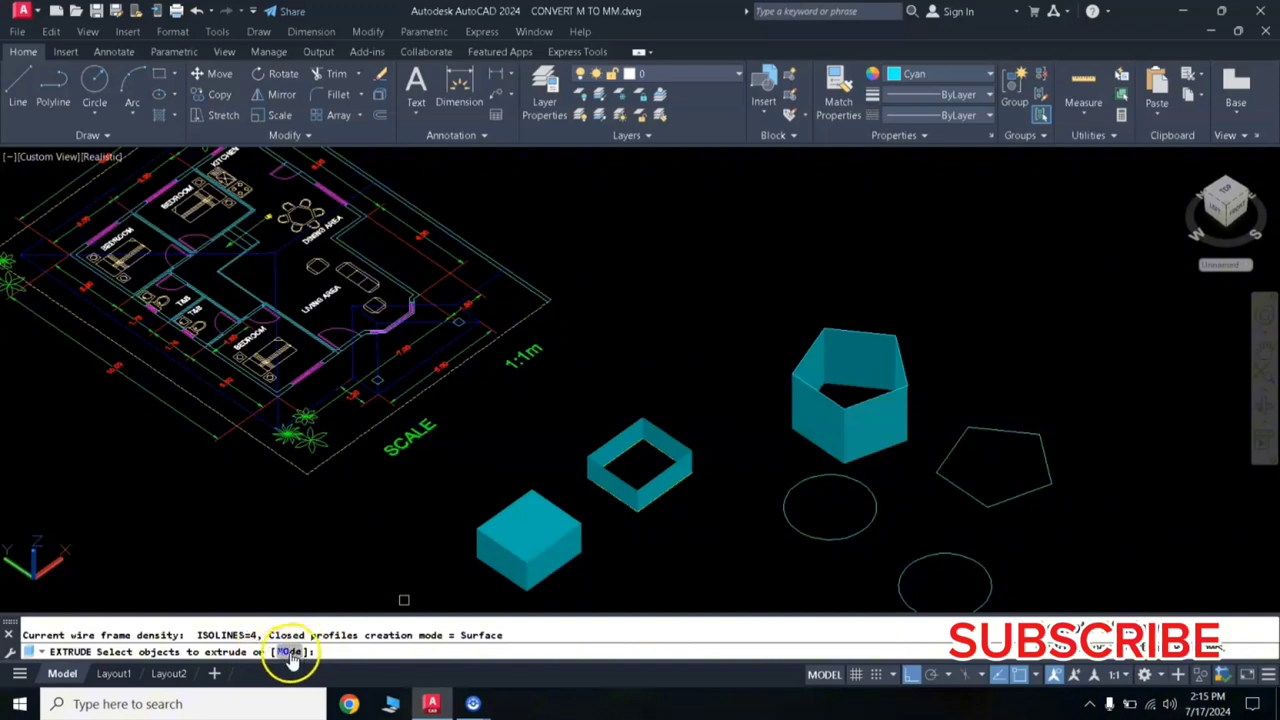
# Set extrusion mode back to Solid and select the right pentagon as the profile
pyautogui.click(292, 651)
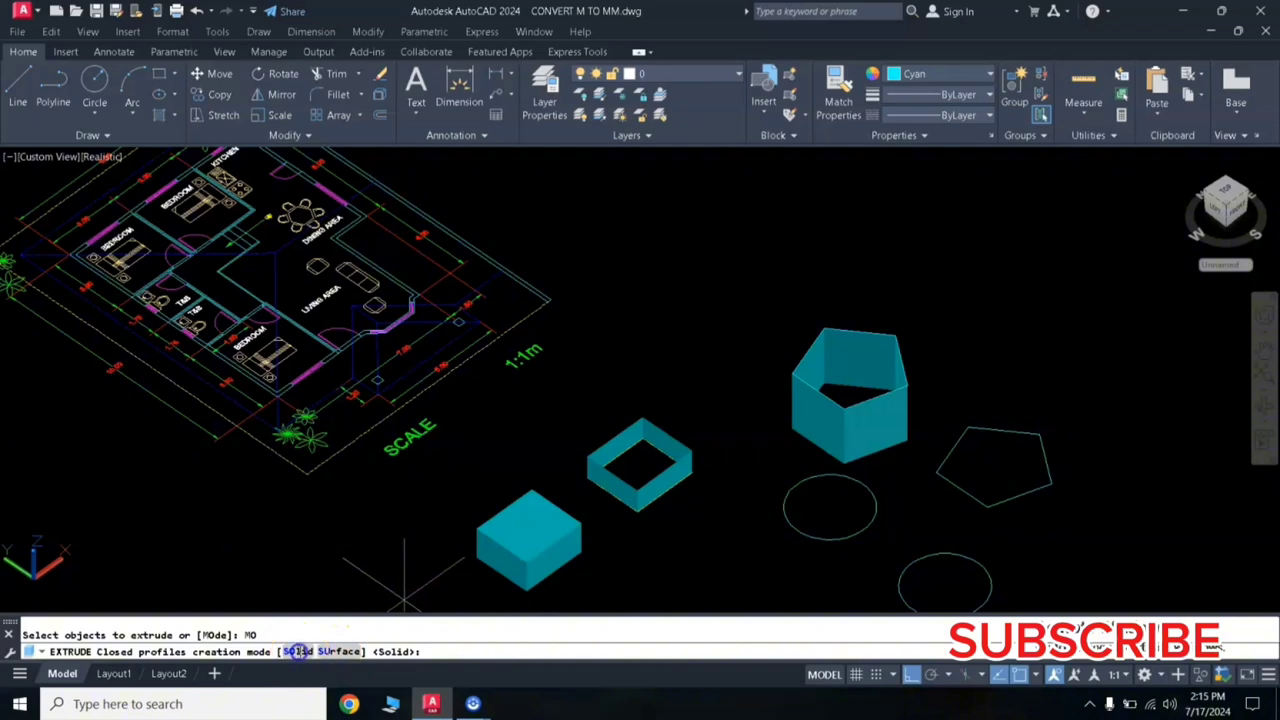
pyautogui.click(297, 651)
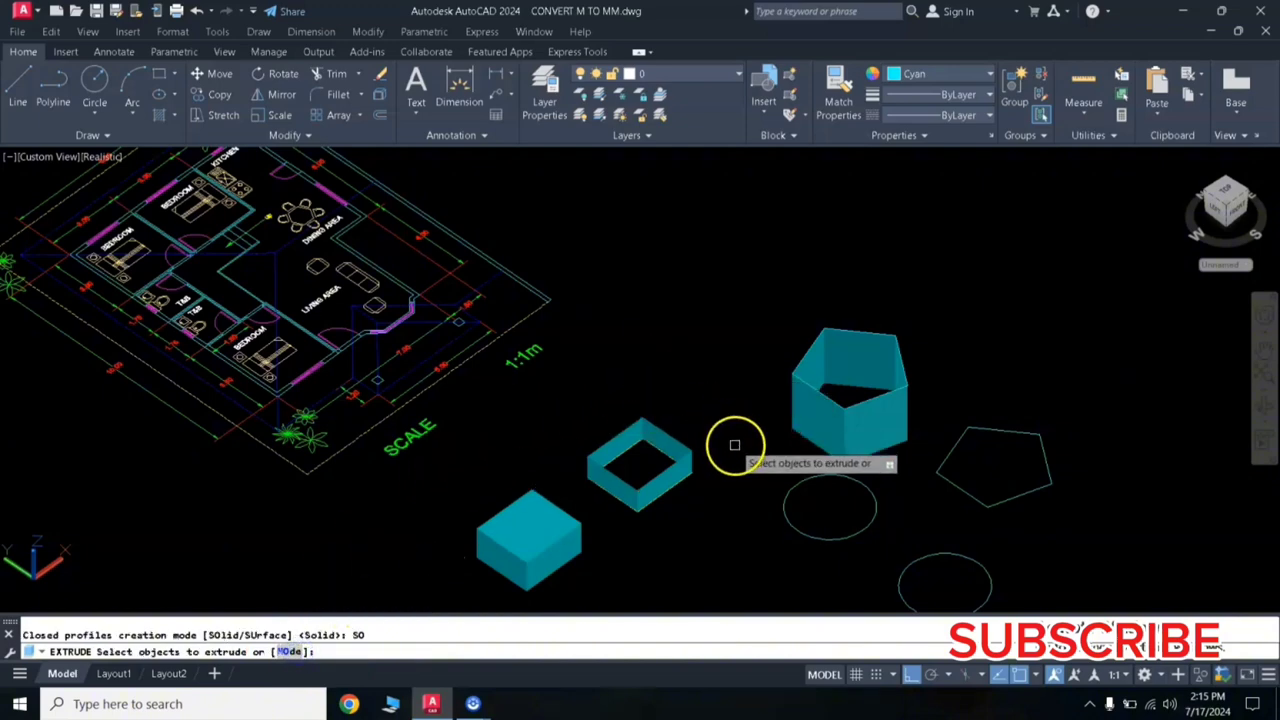
pyautogui.click(969, 492)
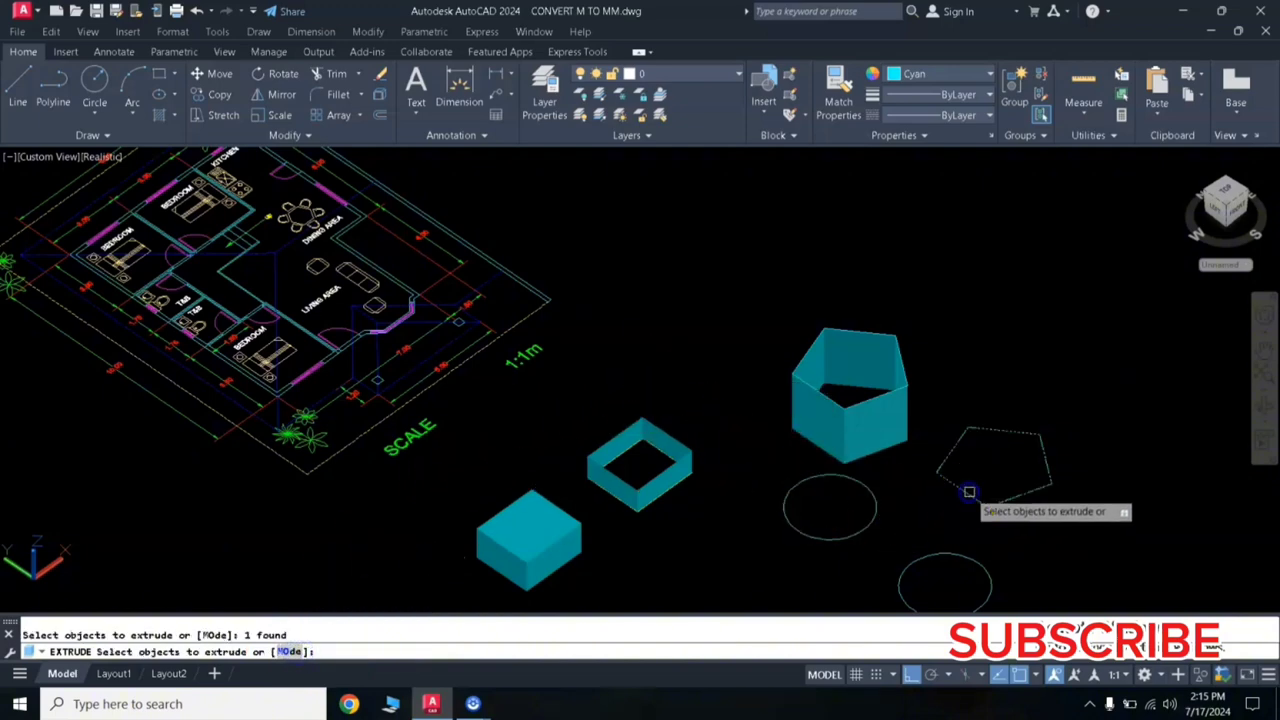
pyautogui.press('Return')
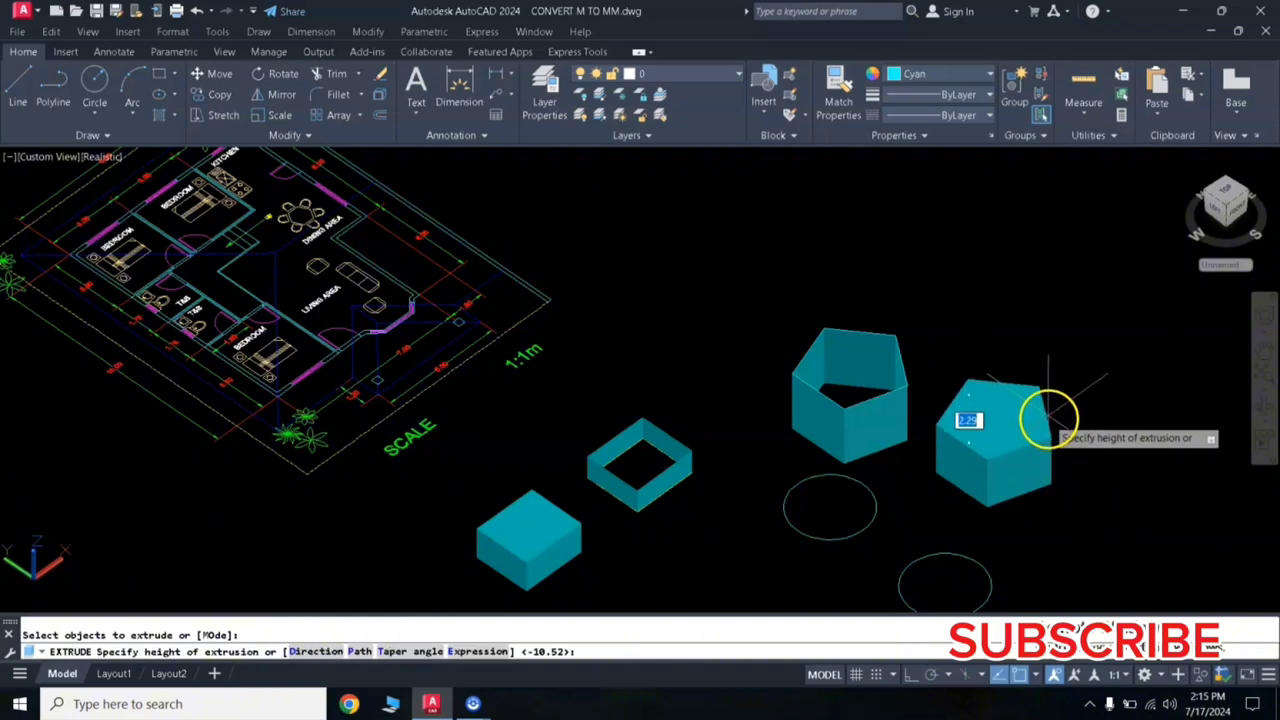
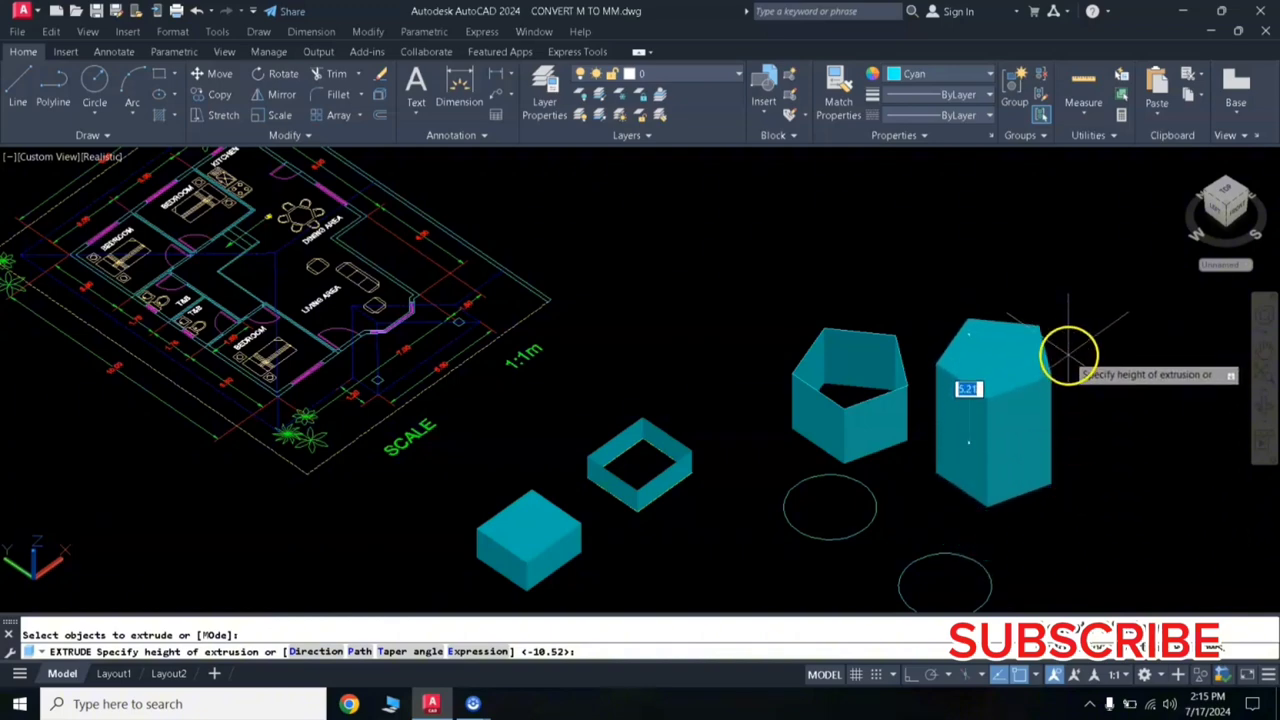
# Extrude the right-hand pentagon to height 2, forming a solid pentagonal prism
pyautogui.press('Return')
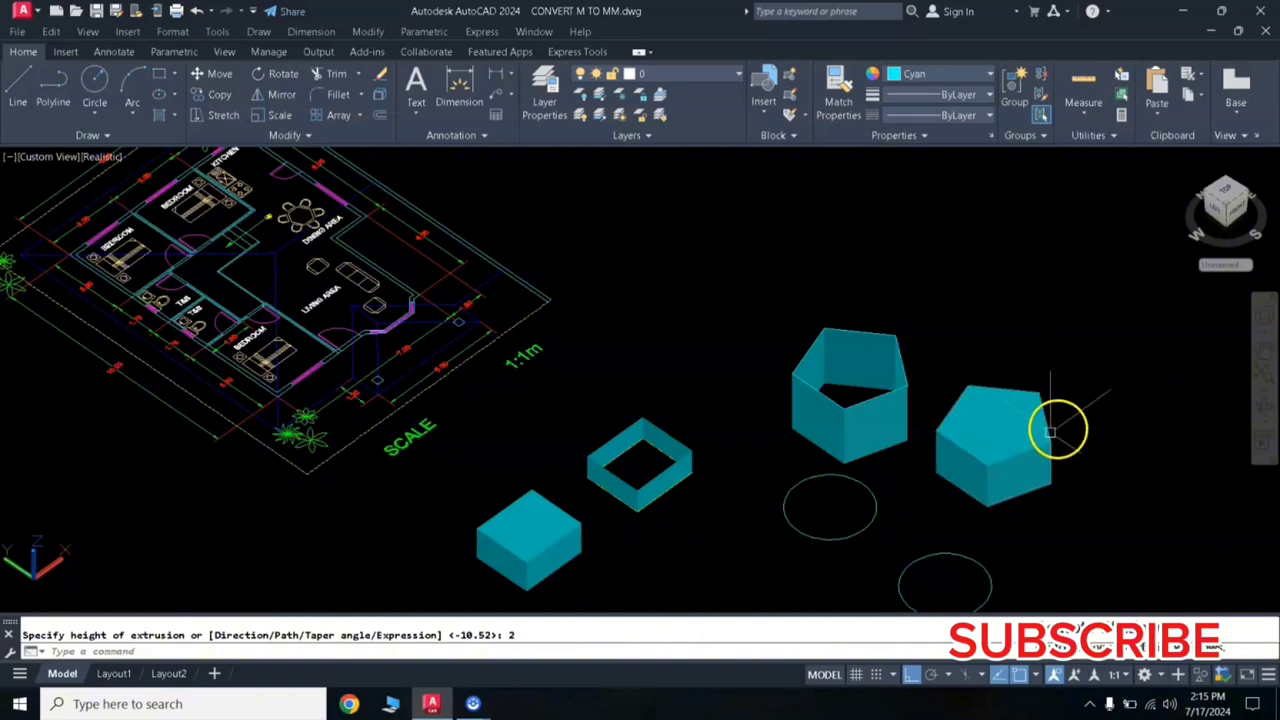
pyautogui.moveTo(880, 372); pyautogui.dragTo(828, 296, button='middle')
pyautogui.press('Return')
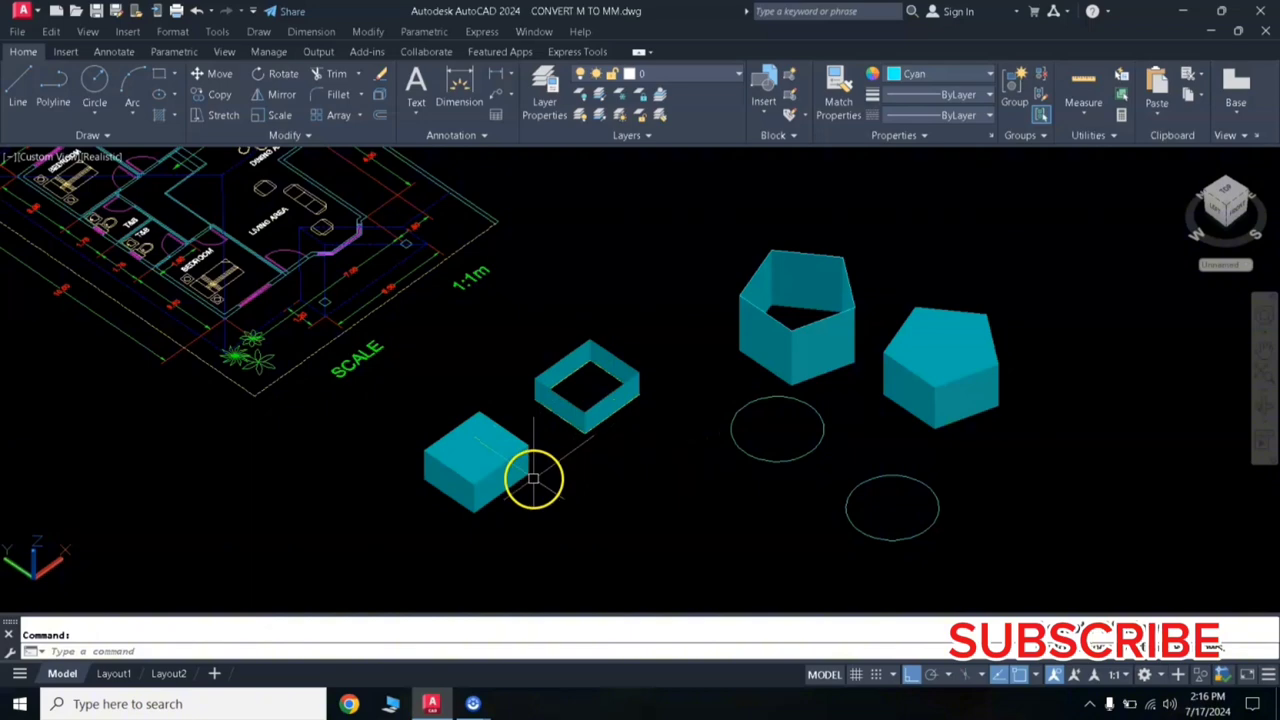
# Start a line and a move of the square frame, then cancel both
pyautogui.write('l')
pyautogui.press('Return')
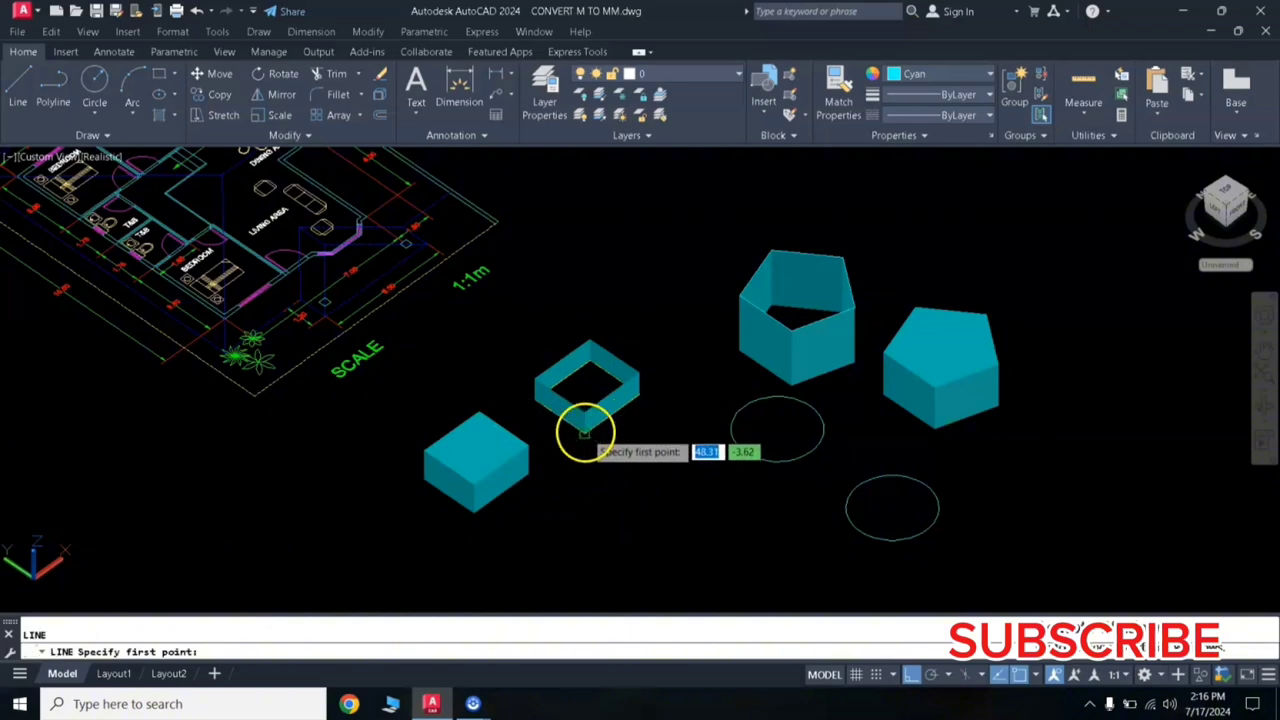
pyautogui.click(588, 426)
pyautogui.press('Escape')
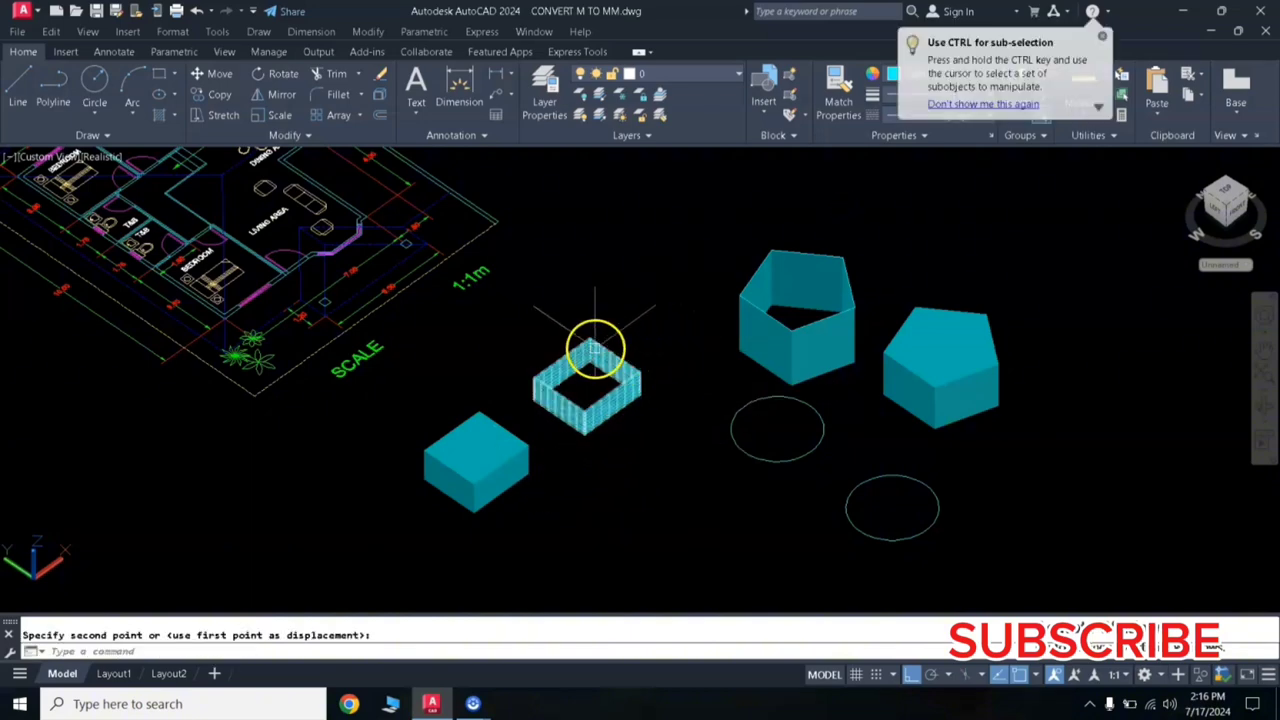
pyautogui.click(567, 319)
pyautogui.click(674, 460)
pyautogui.write('M')
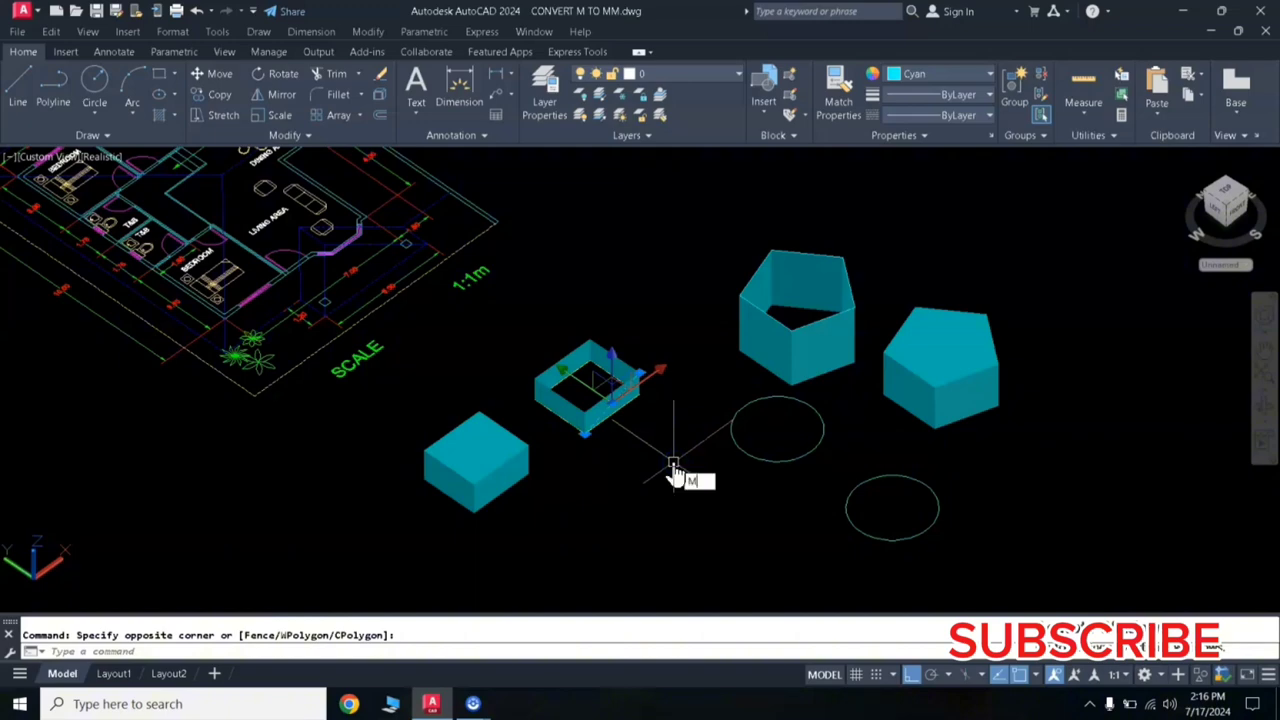
pyautogui.press('Return')
pyautogui.click(586, 440)
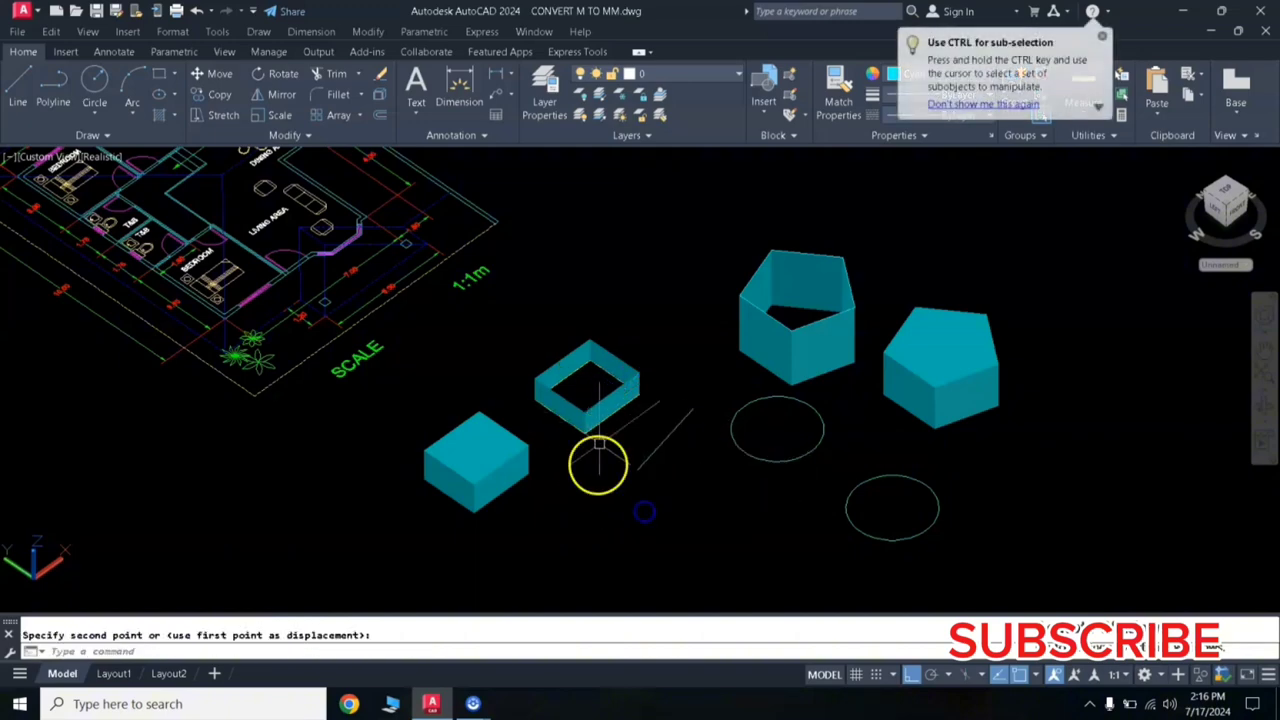
pyautogui.press('Escape')
# Move the upper circle 3.21 units to the left at 180°
pyautogui.press('Return')
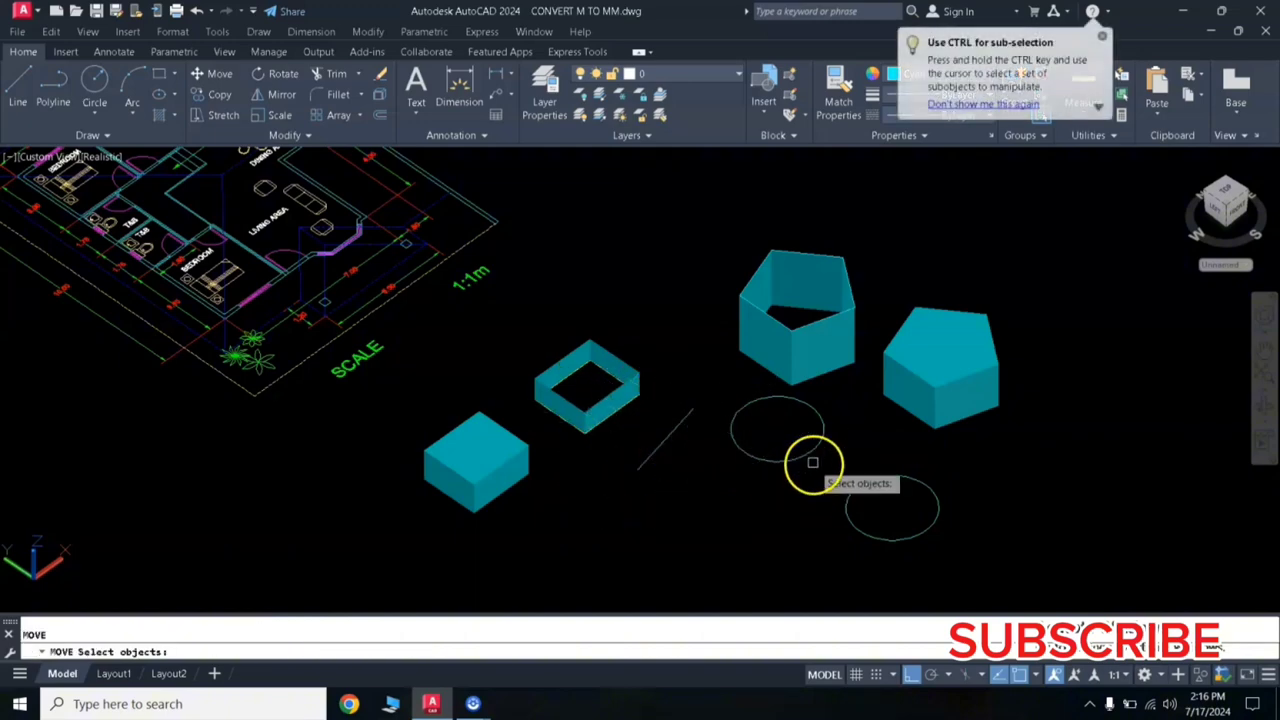
pyautogui.click(792, 447)
pyautogui.press('Return')
pyautogui.click(780, 462)
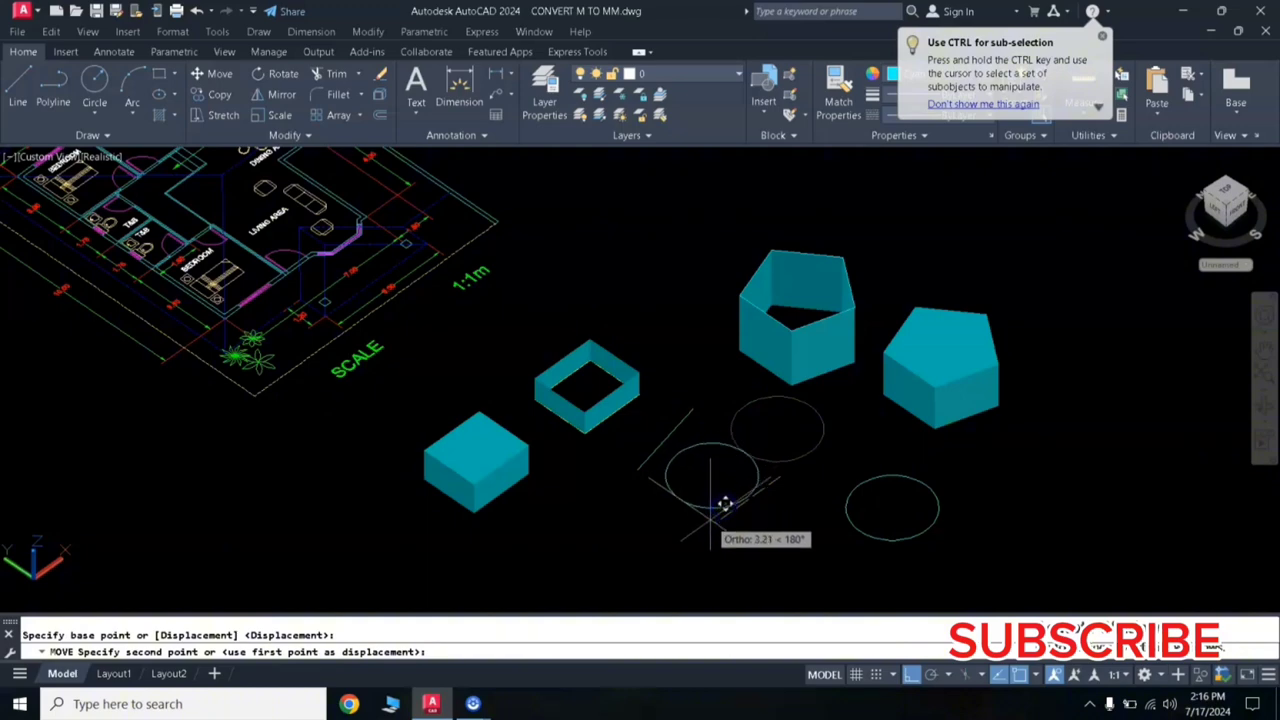
pyautogui.click(718, 505)
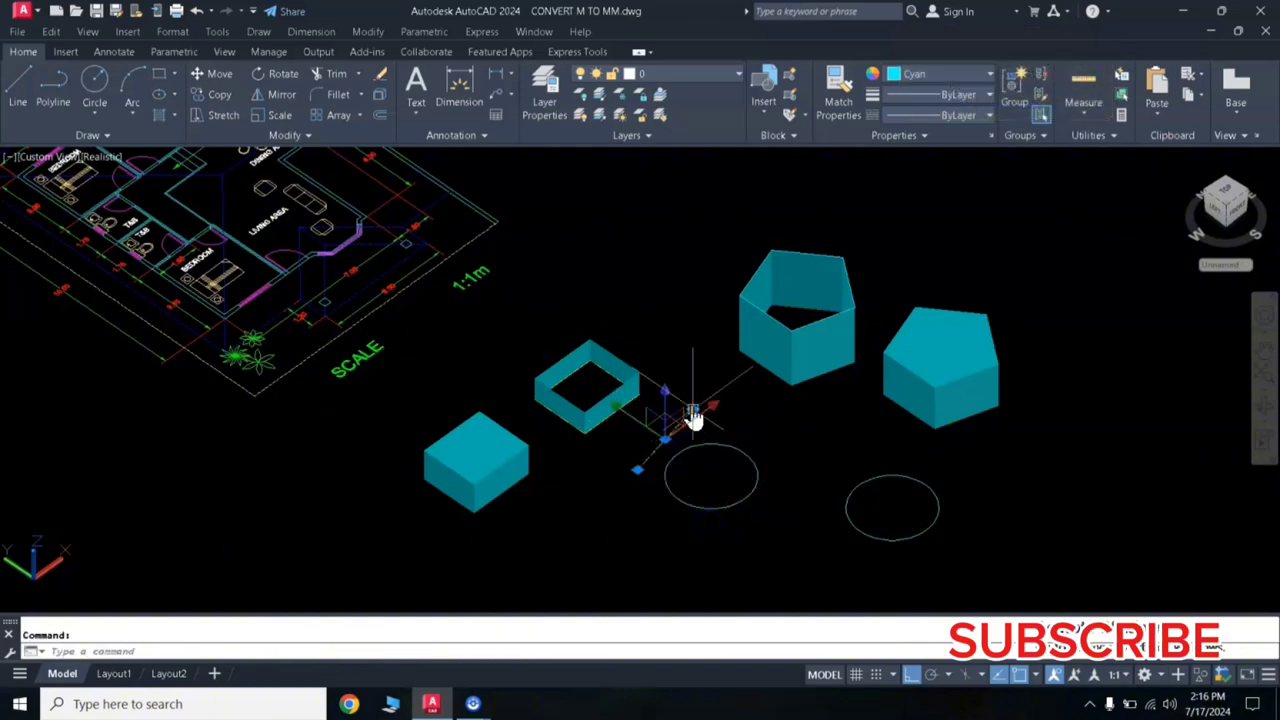
pyautogui.click(693, 413)
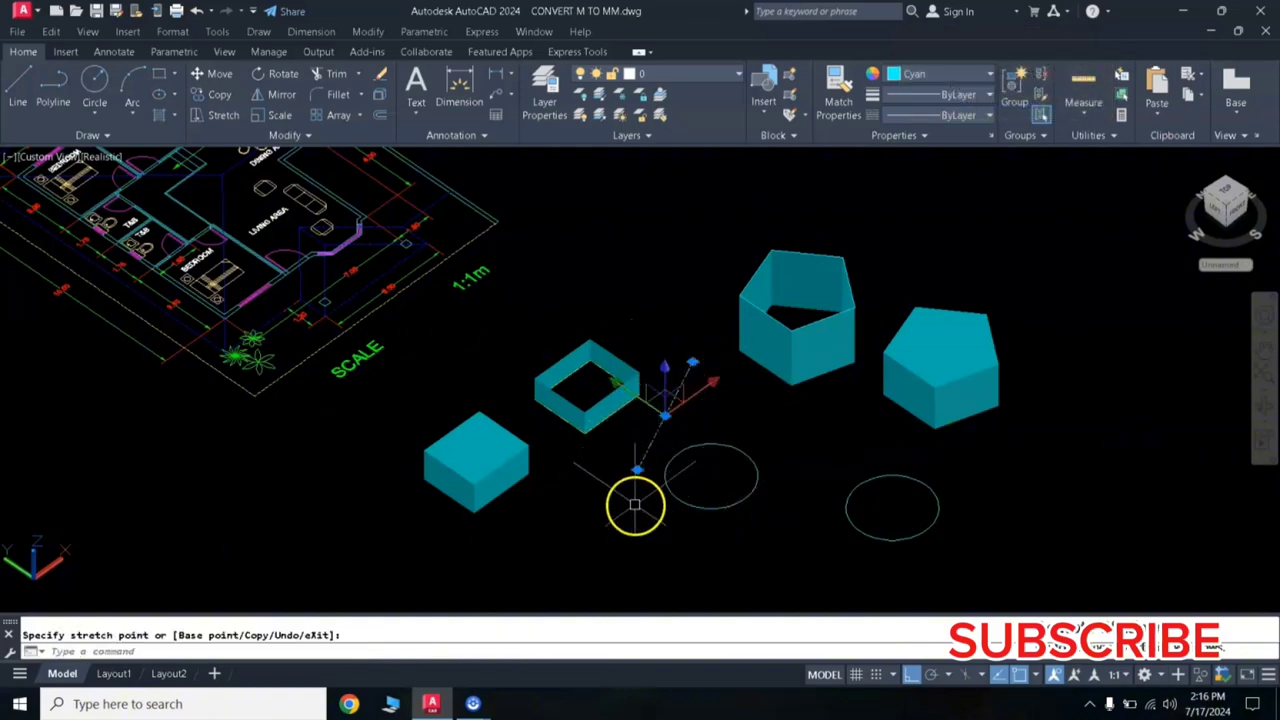
pyautogui.press('Escape')
pyautogui.press('Escape')
pyautogui.write('EXT')
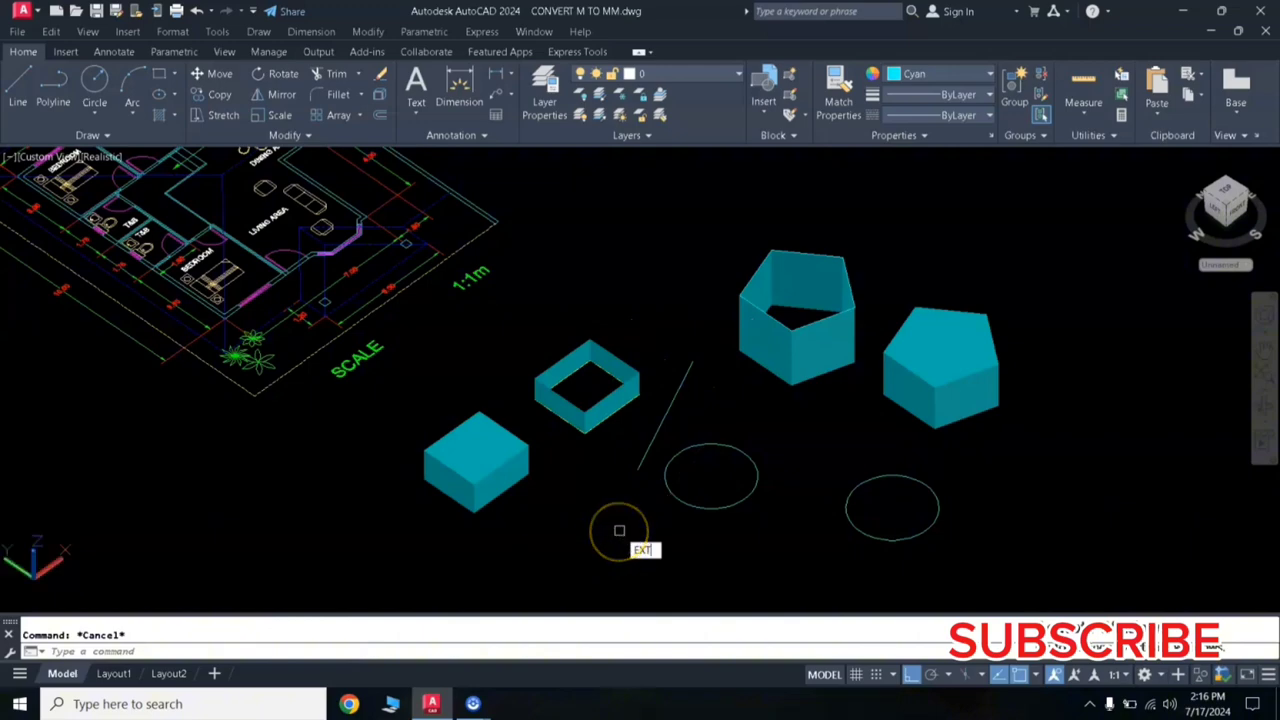
pyautogui.press('Return')
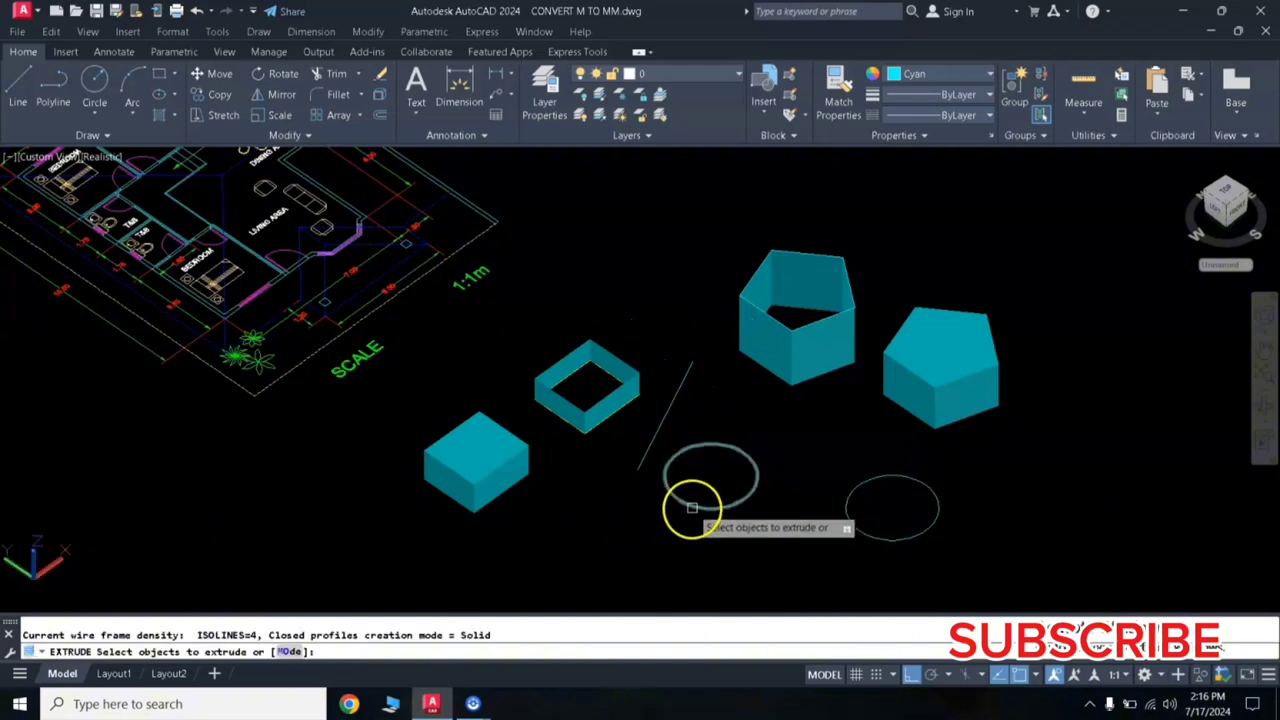
# Extrude the moved circle along a direction defined by two picked points
pyautogui.click(691, 509)
pyautogui.press('Return')
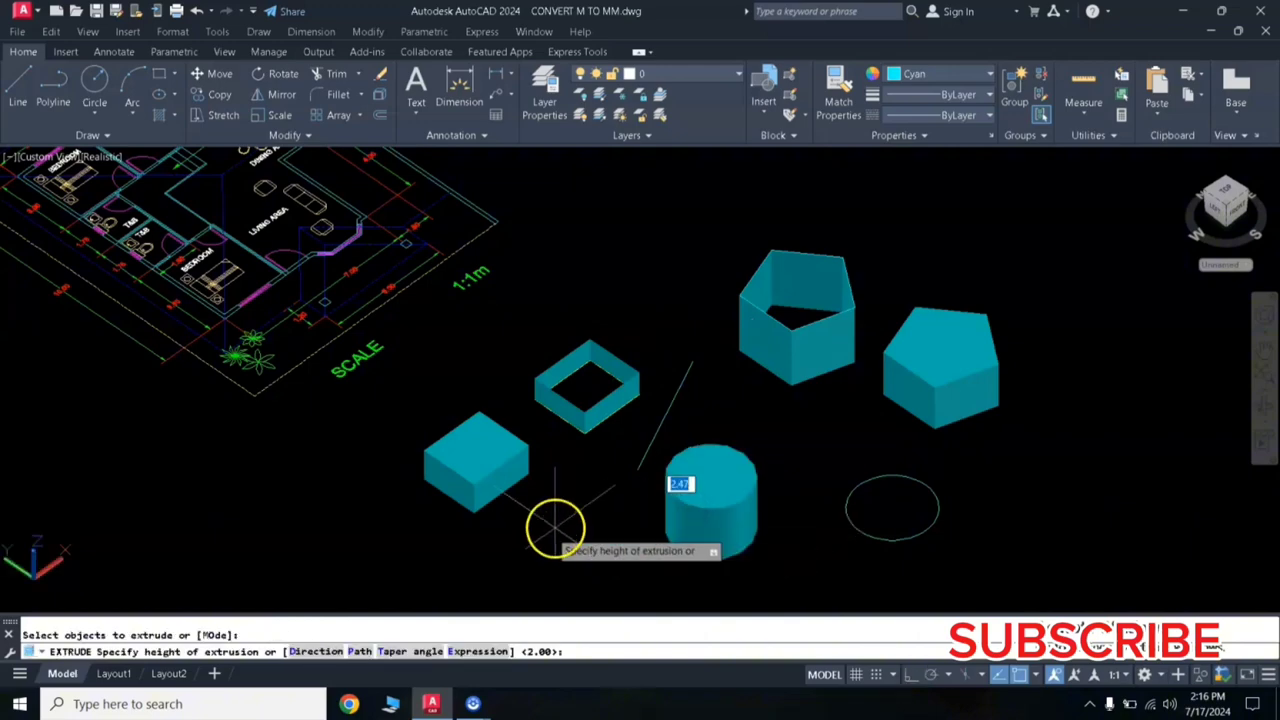
pyautogui.click(309, 652)
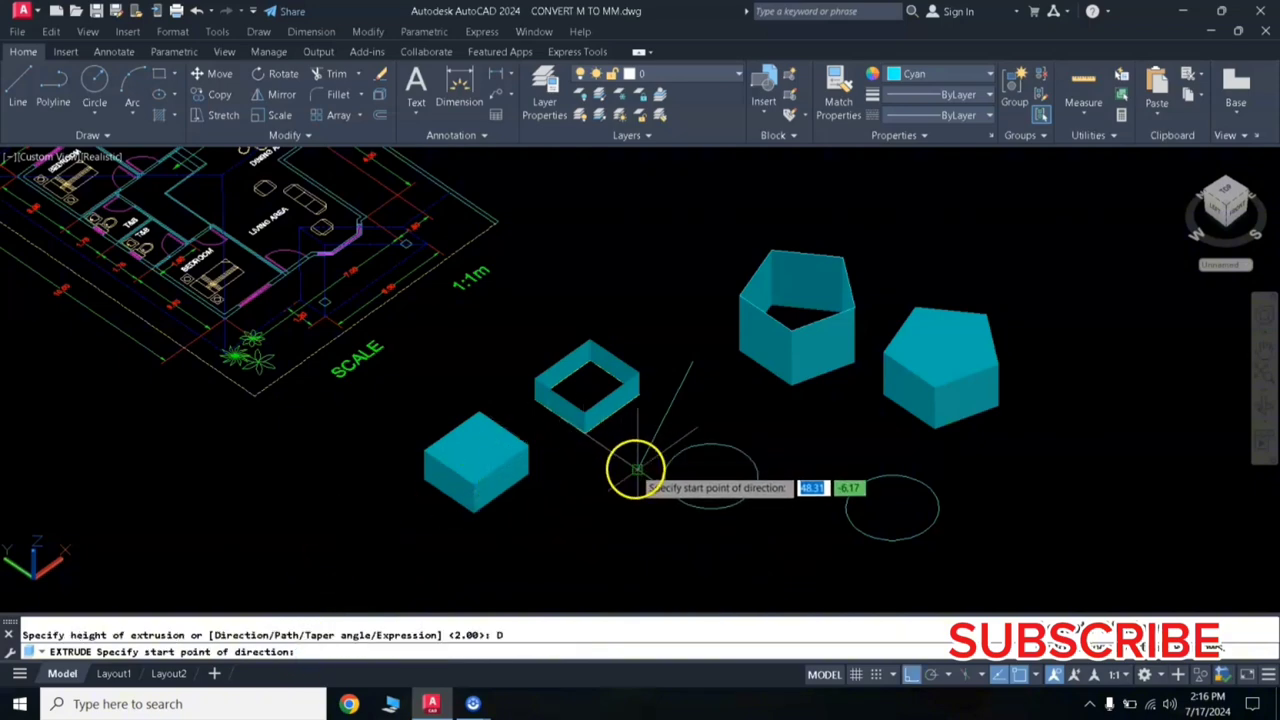
pyautogui.click(636, 468)
pyautogui.click(689, 363)
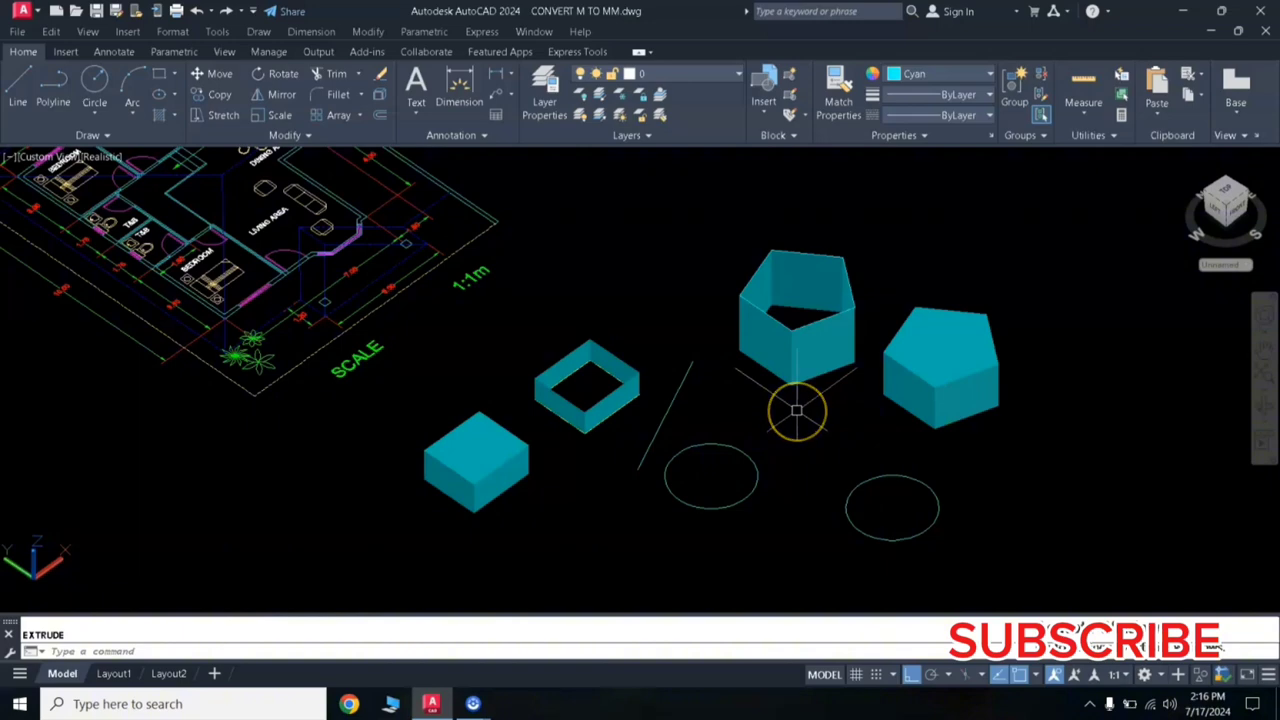
pyautogui.write('EXT')
# Extrude the left circle 1 unit high with a 20° taper angle
pyautogui.press('Return')
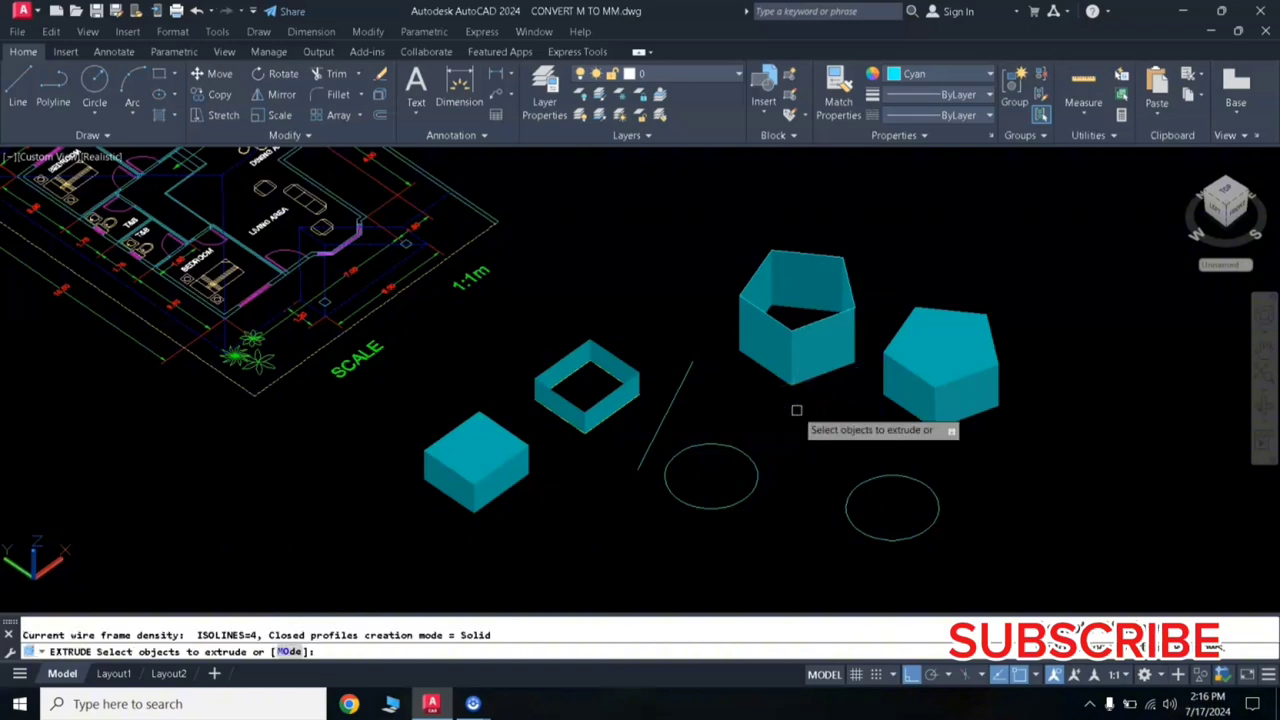
pyautogui.click(717, 505)
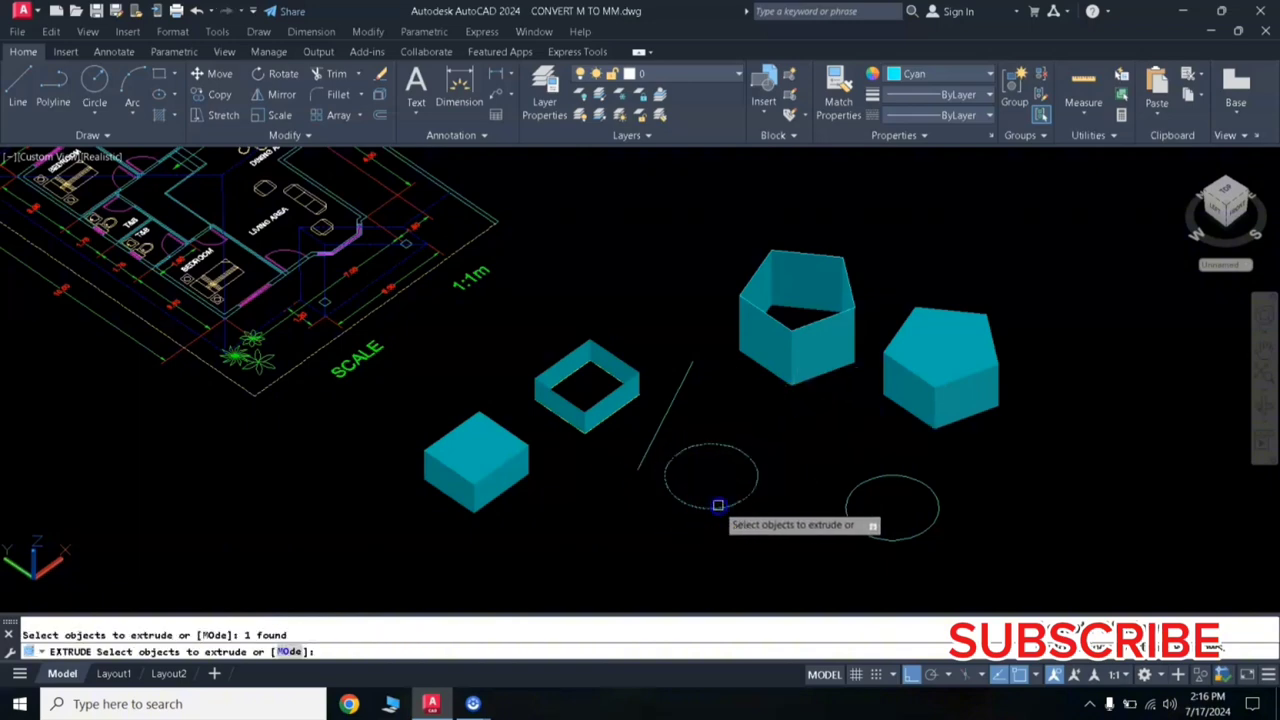
pyautogui.press('Return')
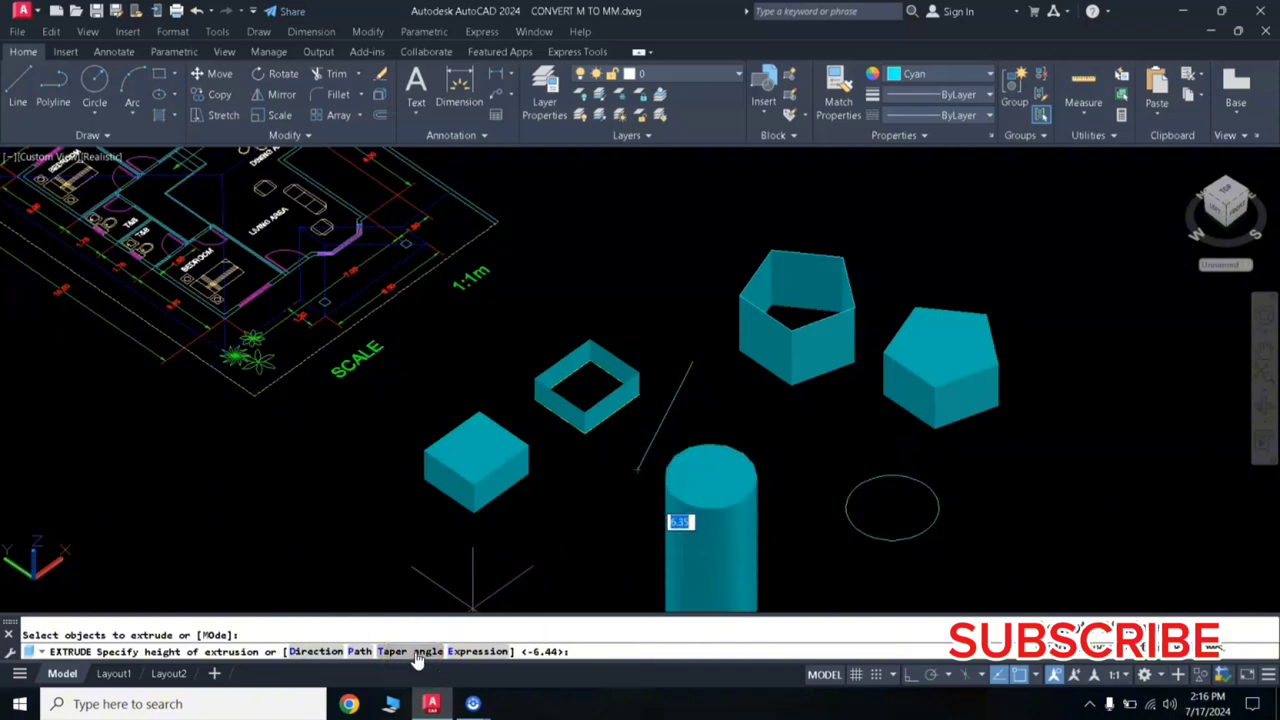
pyautogui.click(418, 651)
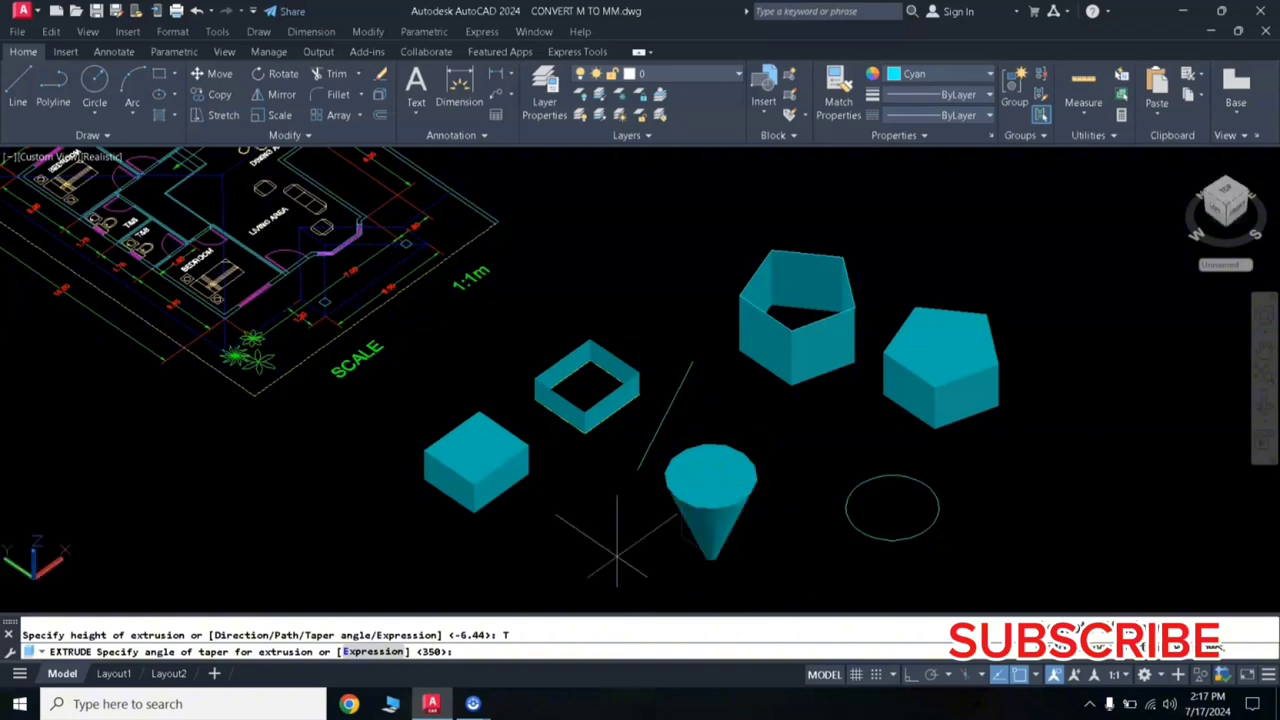
pyautogui.press('Return')
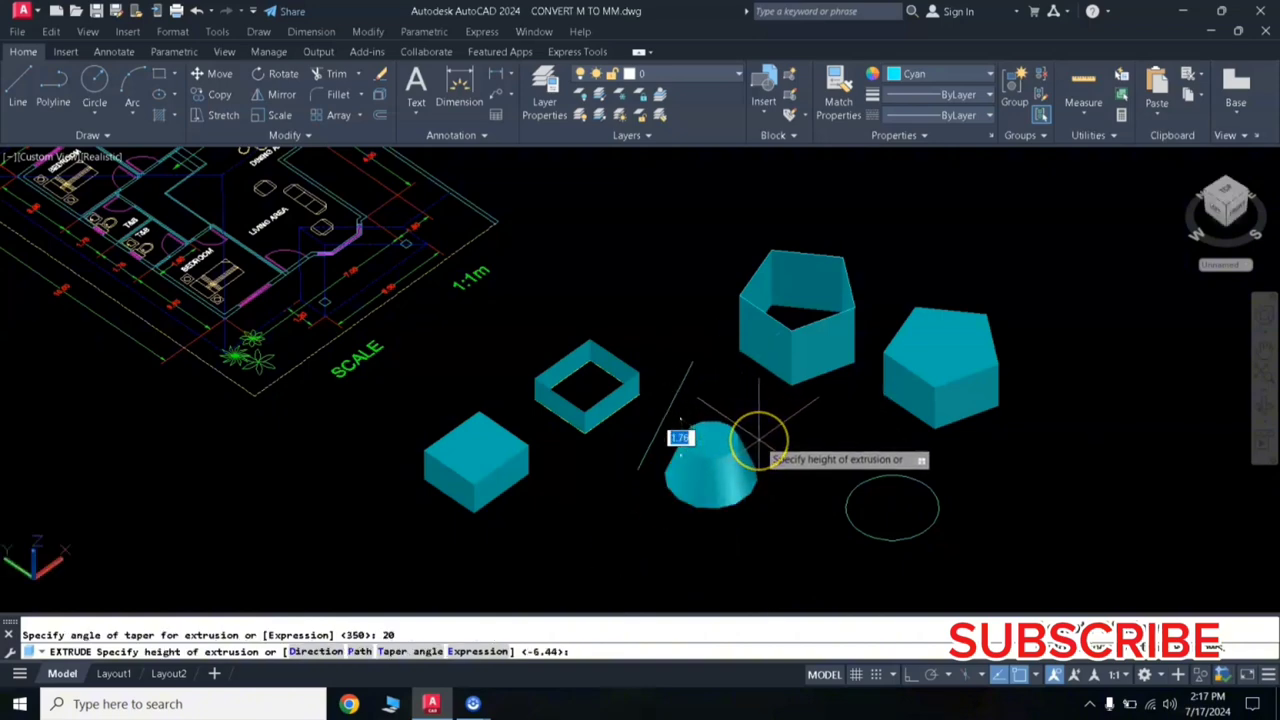
pyautogui.write('1')
pyautogui.press('Return')
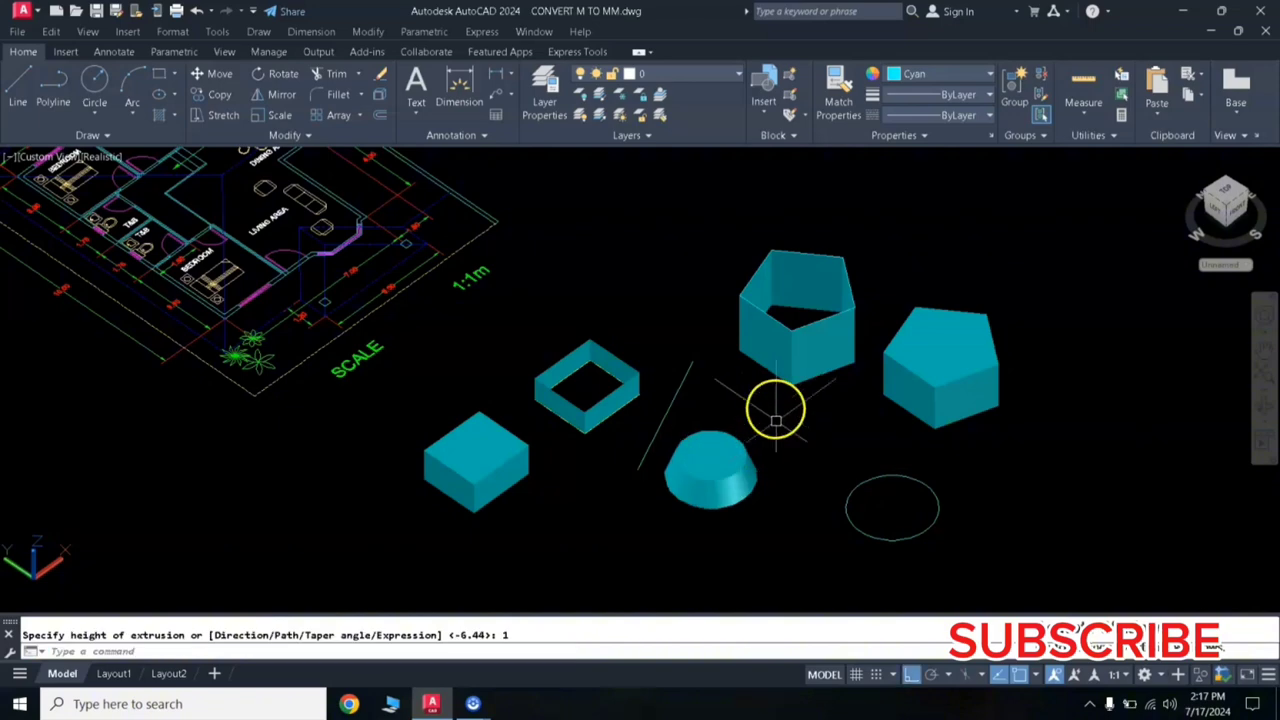
pyautogui.scroll(1, 720, 488)
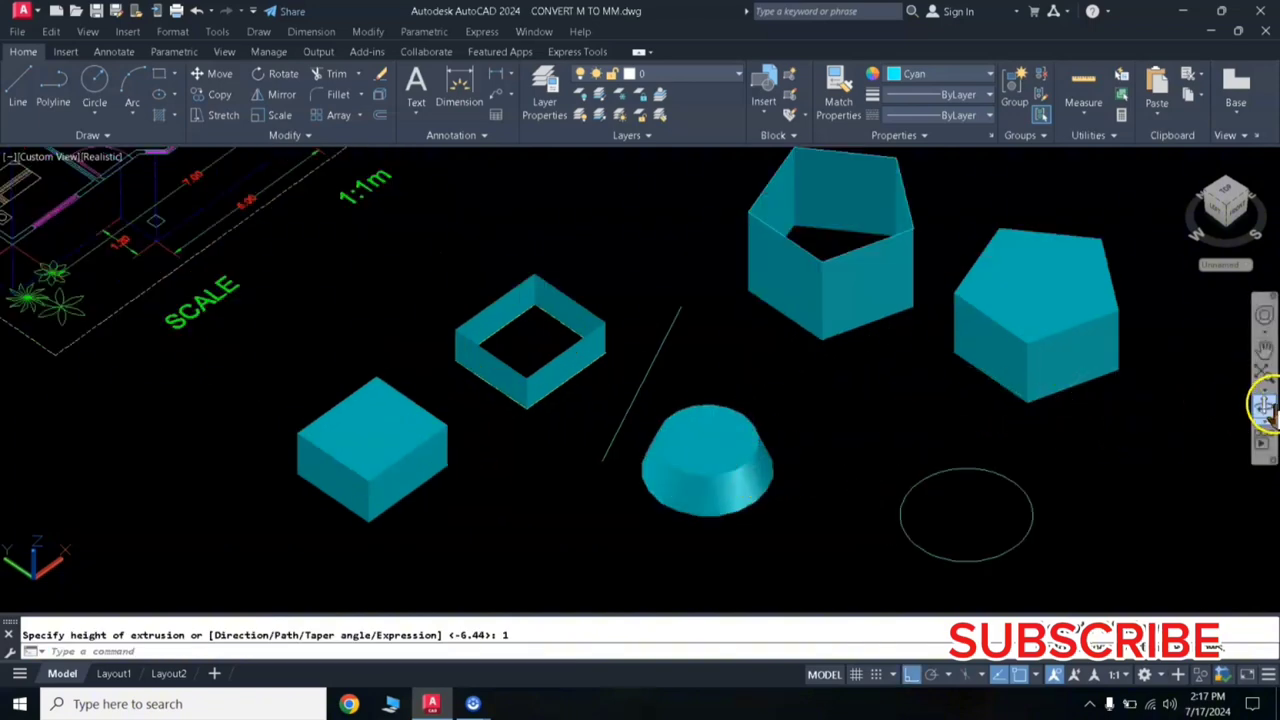
# Move the ellipse down so it sits in front of the other shapes
pyautogui.click(1267, 405)
pyautogui.moveTo(735, 494)
pyautogui.mouseDown()
pyautogui.moveTo(714, 503)
pyautogui.moveTo(720, 476)
pyautogui.mouseUp()
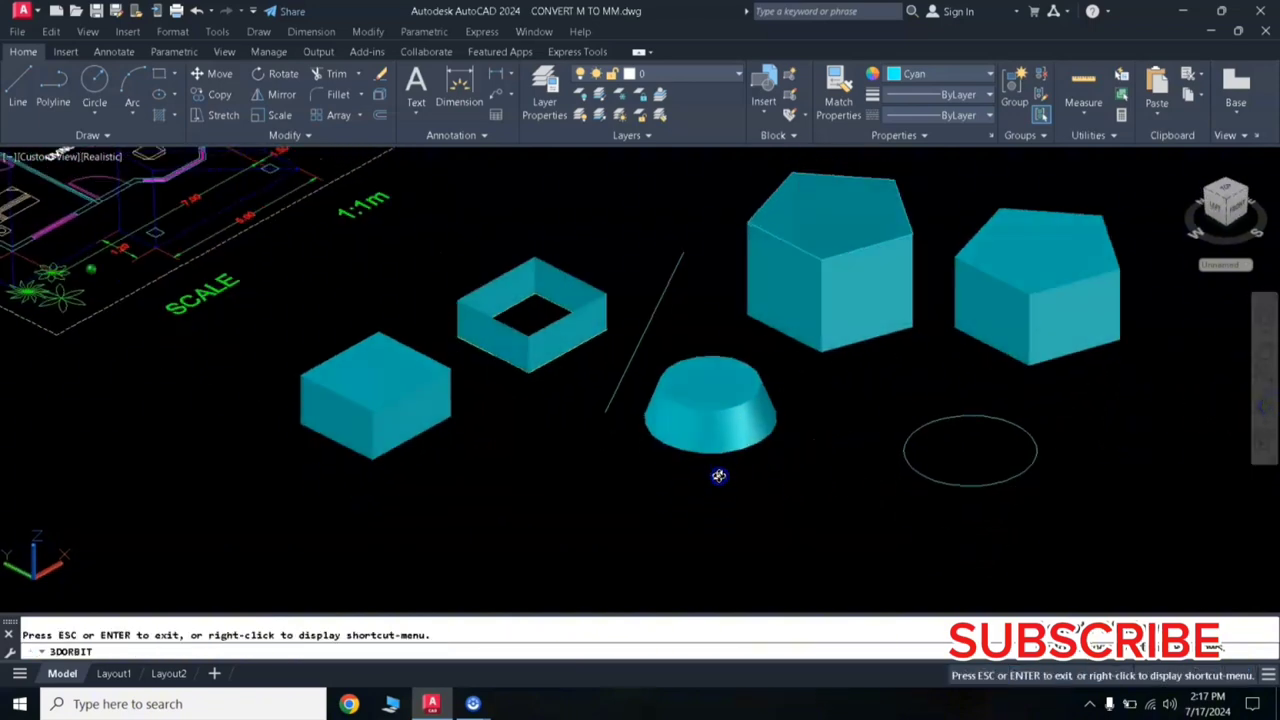
pyautogui.rightClick(718, 476)
pyautogui.click(750, 209)
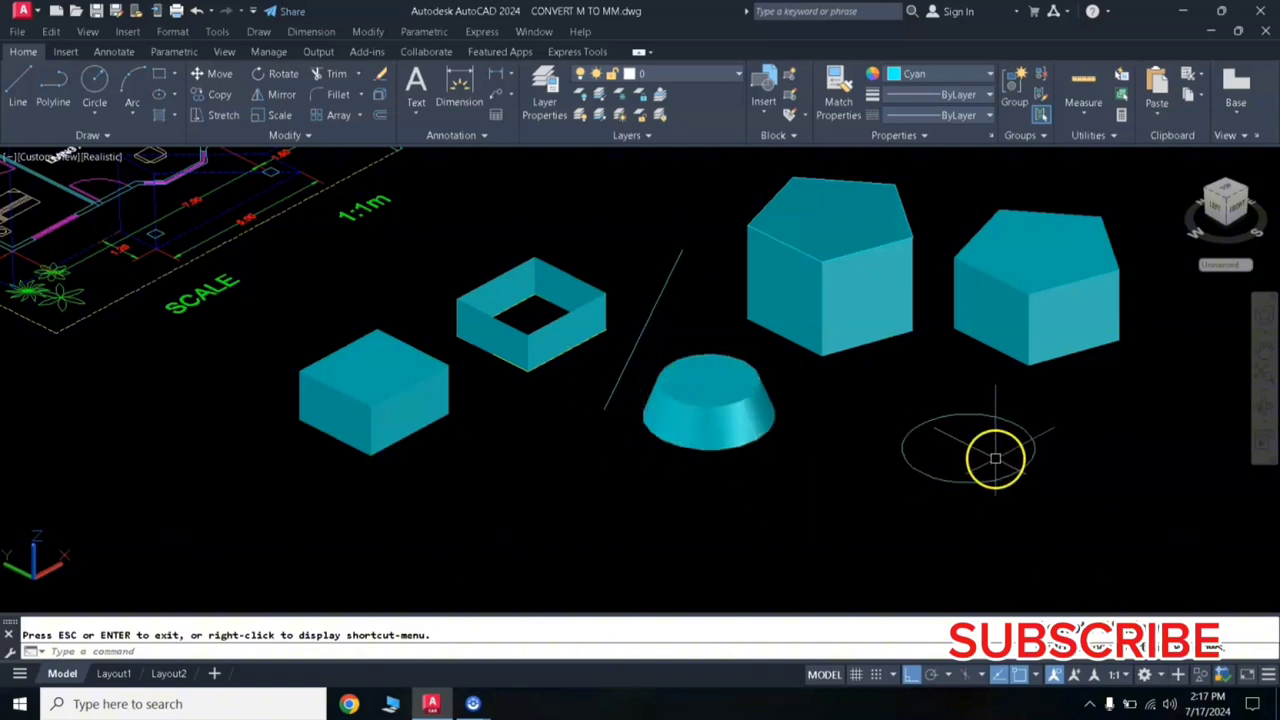
pyautogui.write('m')
pyautogui.press('Return')
pyautogui.click(998, 425)
pyautogui.click(910, 480)
pyautogui.press('Return')
pyautogui.click(934, 528)
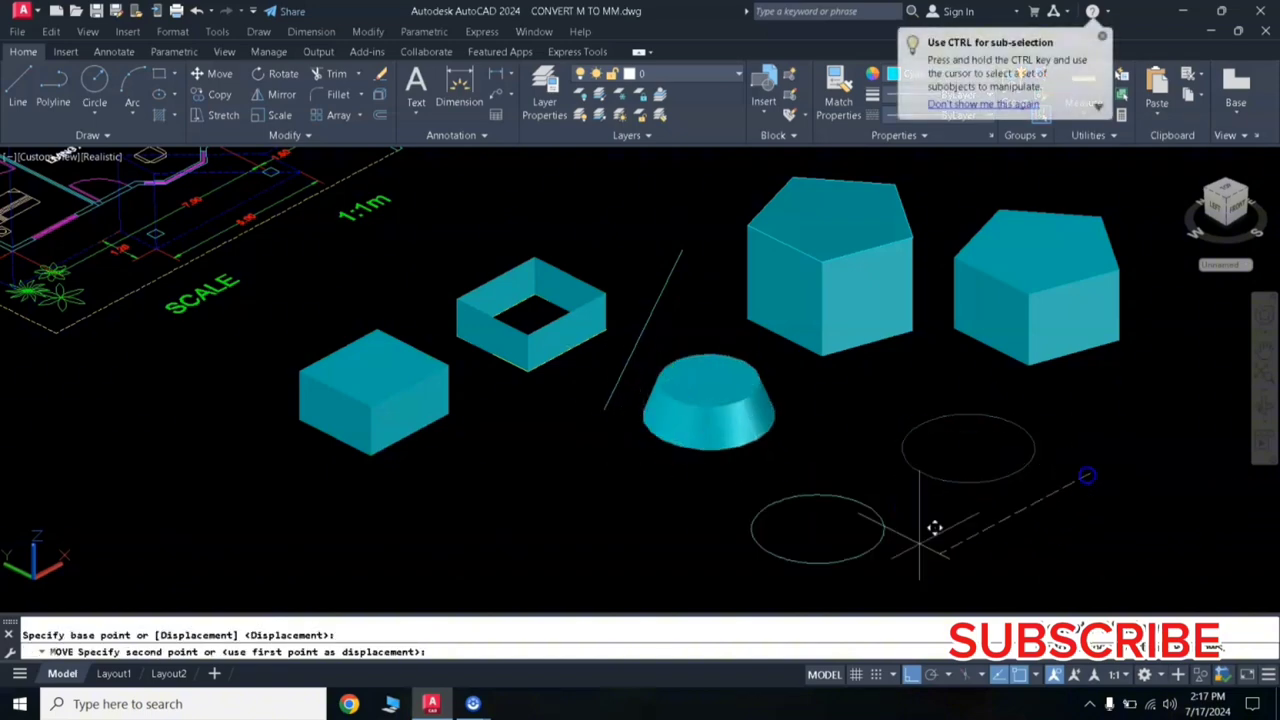
pyautogui.click(940, 528)
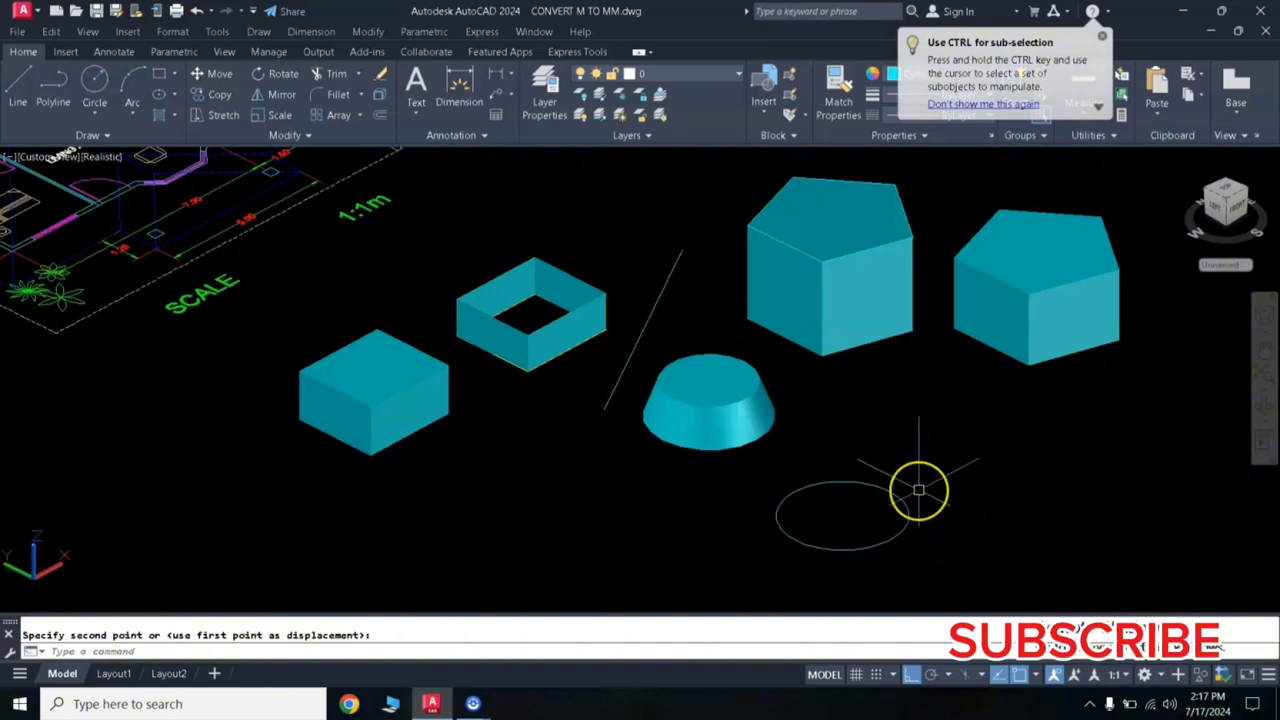
# Extrude the ellipse with a -20° taper so it widens toward the top
pyautogui.write('t')
pyautogui.press('Return')
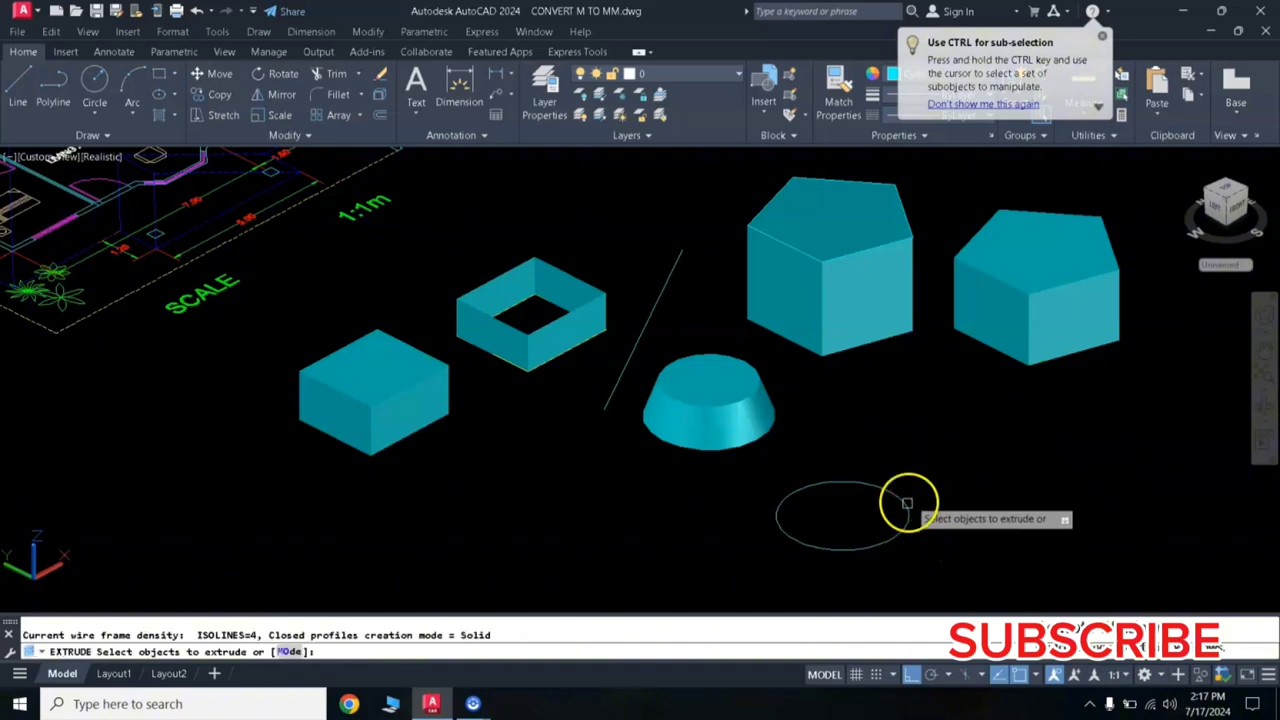
pyautogui.click(849, 543)
pyautogui.press('Return')
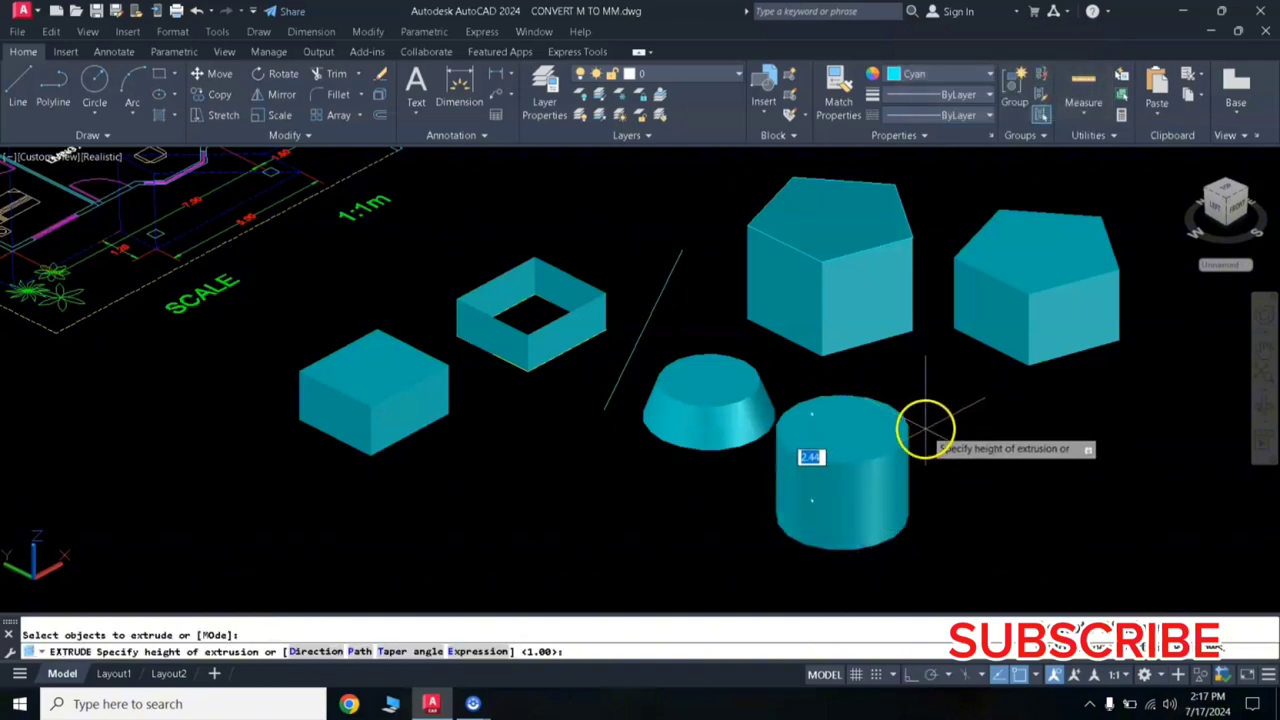
pyautogui.click(406, 653)
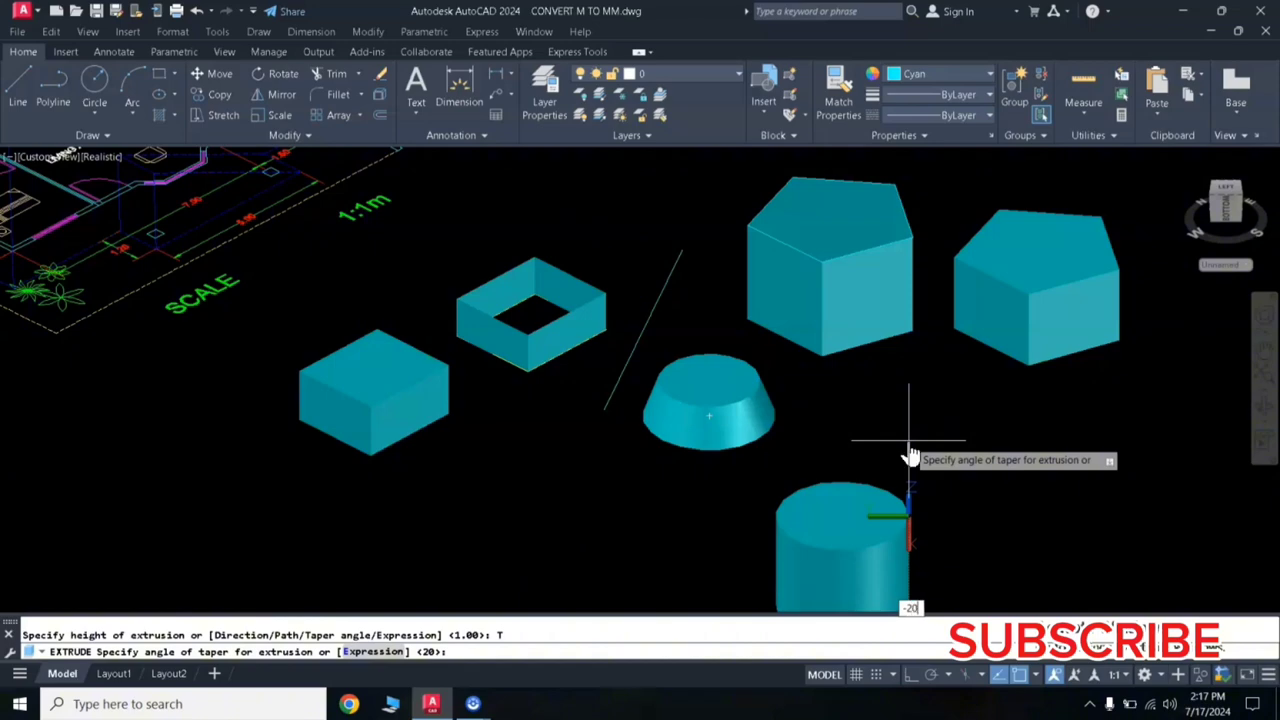
pyautogui.press('Return')
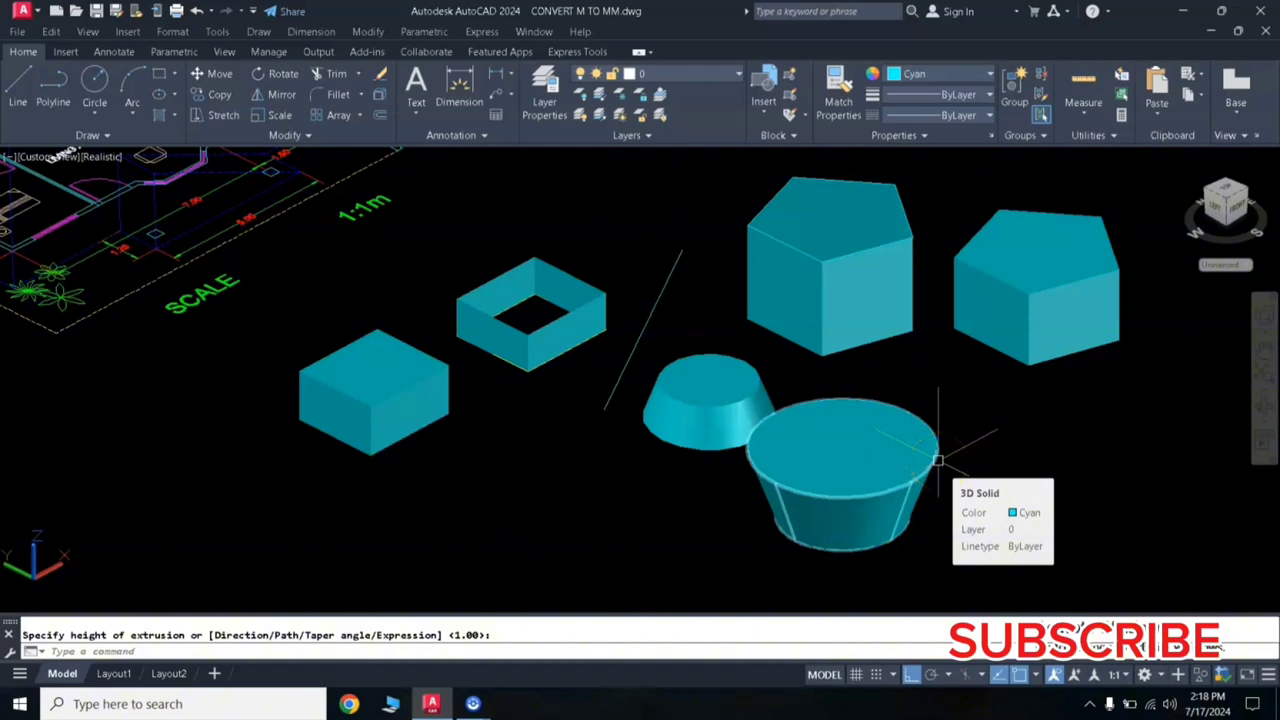
pyautogui.click(657, 532)
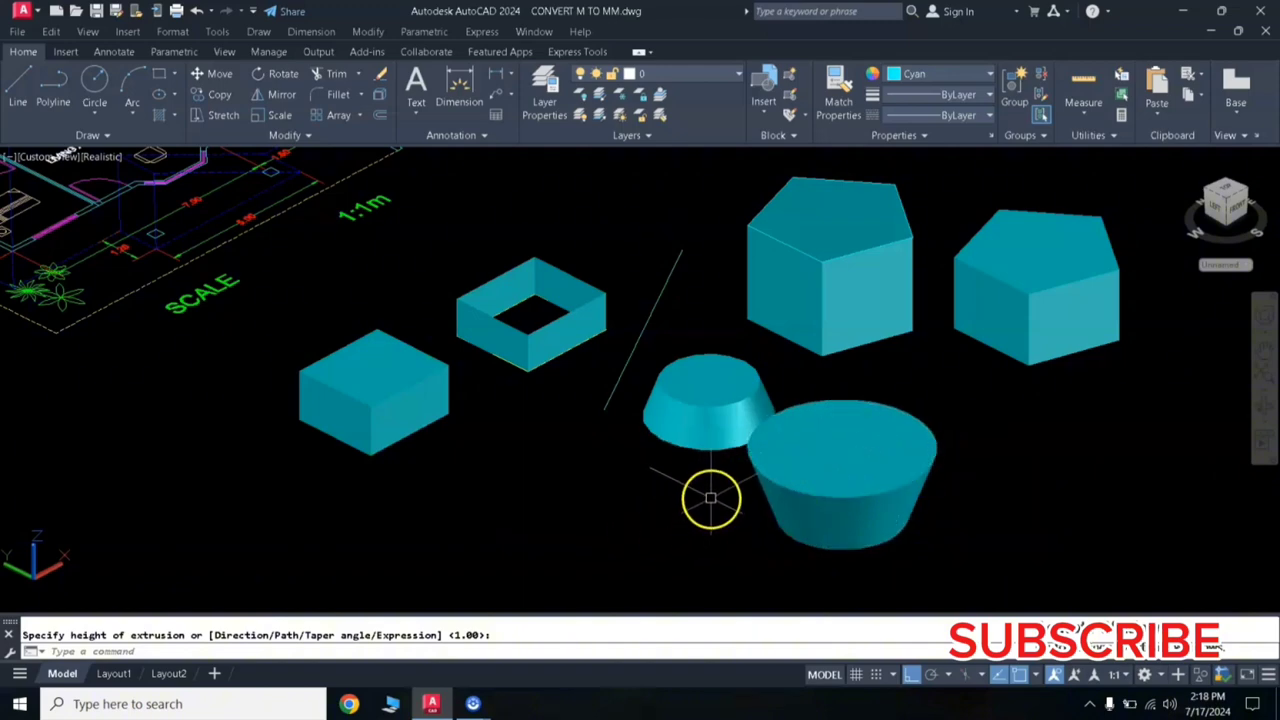
pyautogui.moveTo(710, 497); pyautogui.dragTo(437, 491, button='middle')
pyautogui.press('Escape')
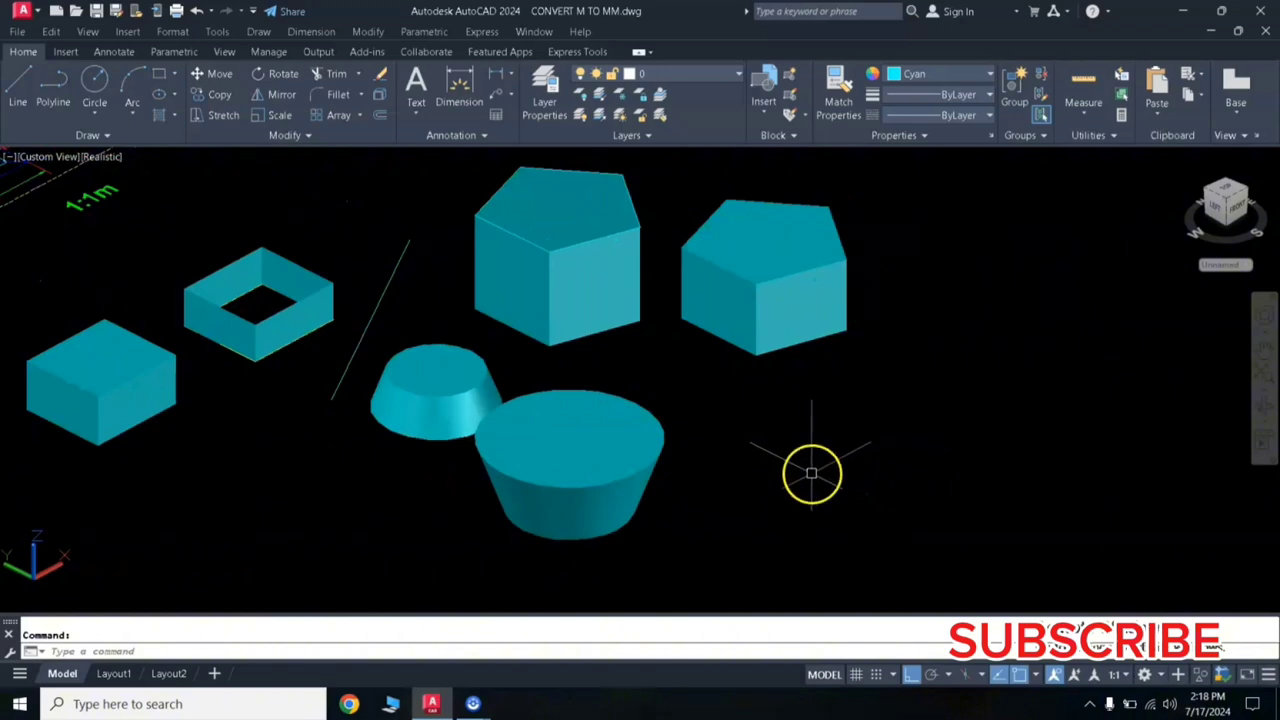
pyautogui.write('REC')
pyautogui.press('Return')
# Draw a rectangle at the right and extrude it by expression 3 into a box
pyautogui.click(910, 466)
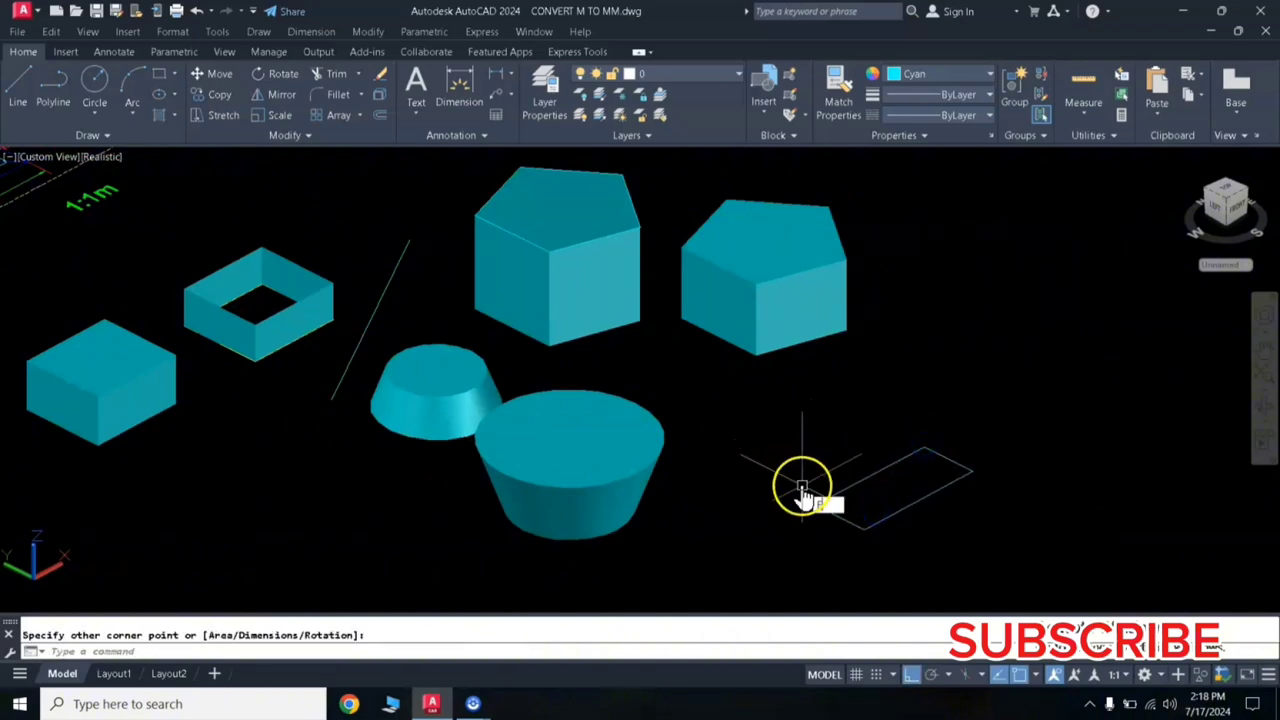
pyautogui.press('Return')
pyautogui.click(832, 518)
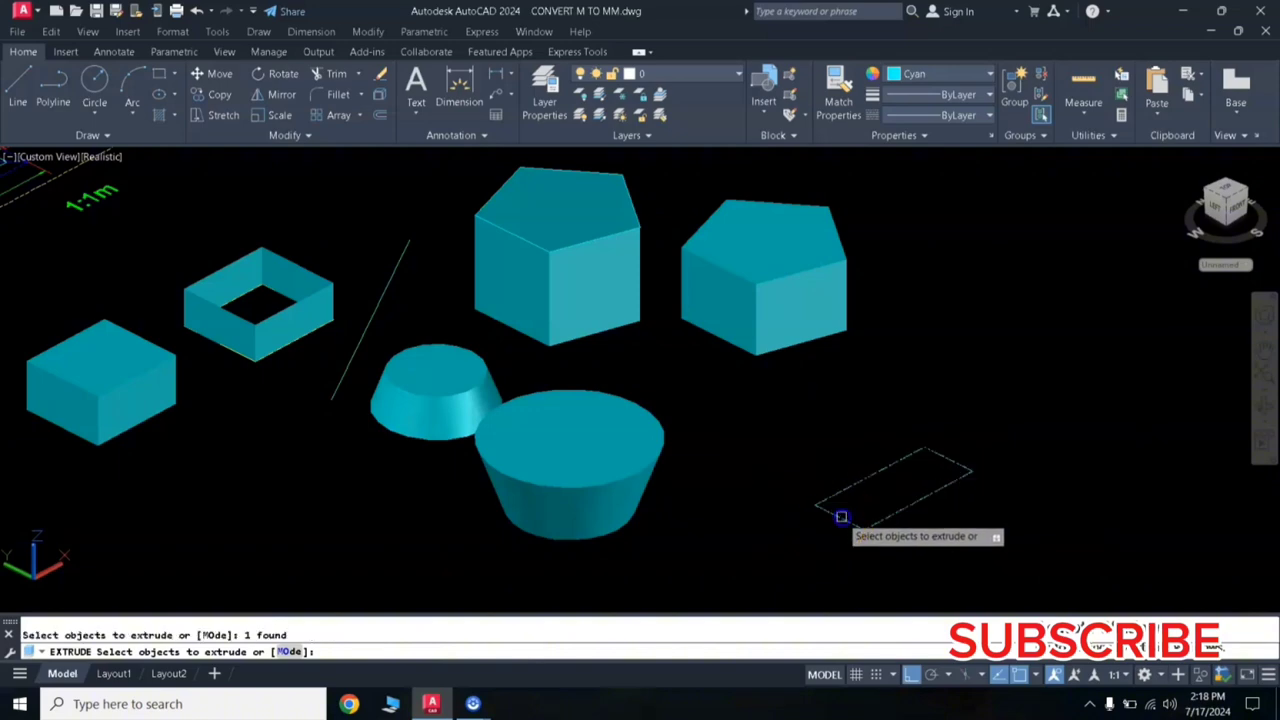
pyautogui.press('Return')
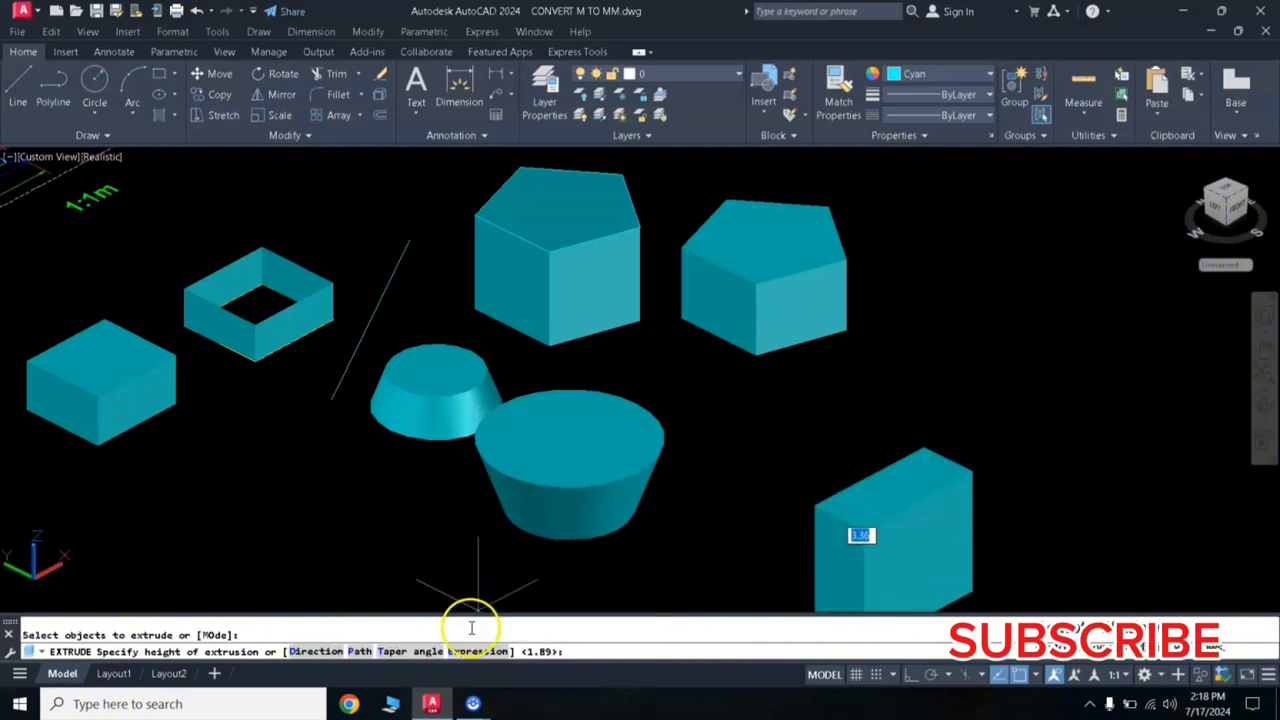
pyautogui.click(480, 651)
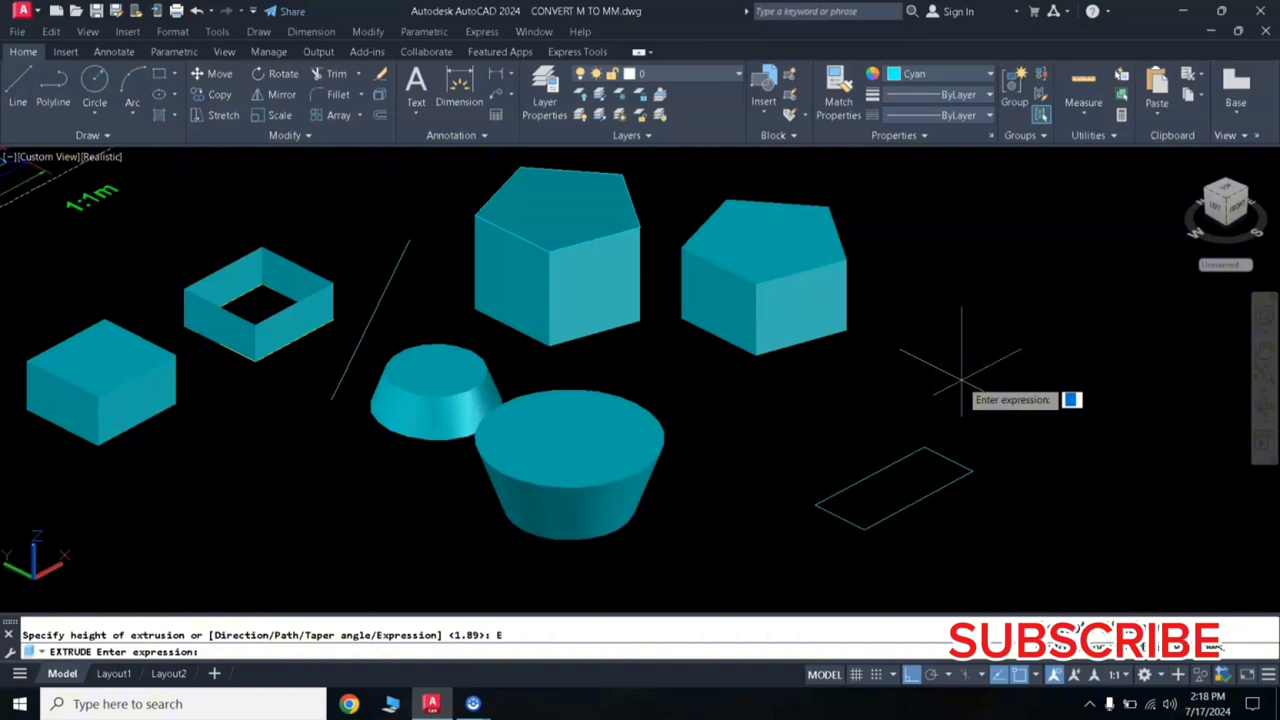
pyautogui.write('3')
pyautogui.press('Return')
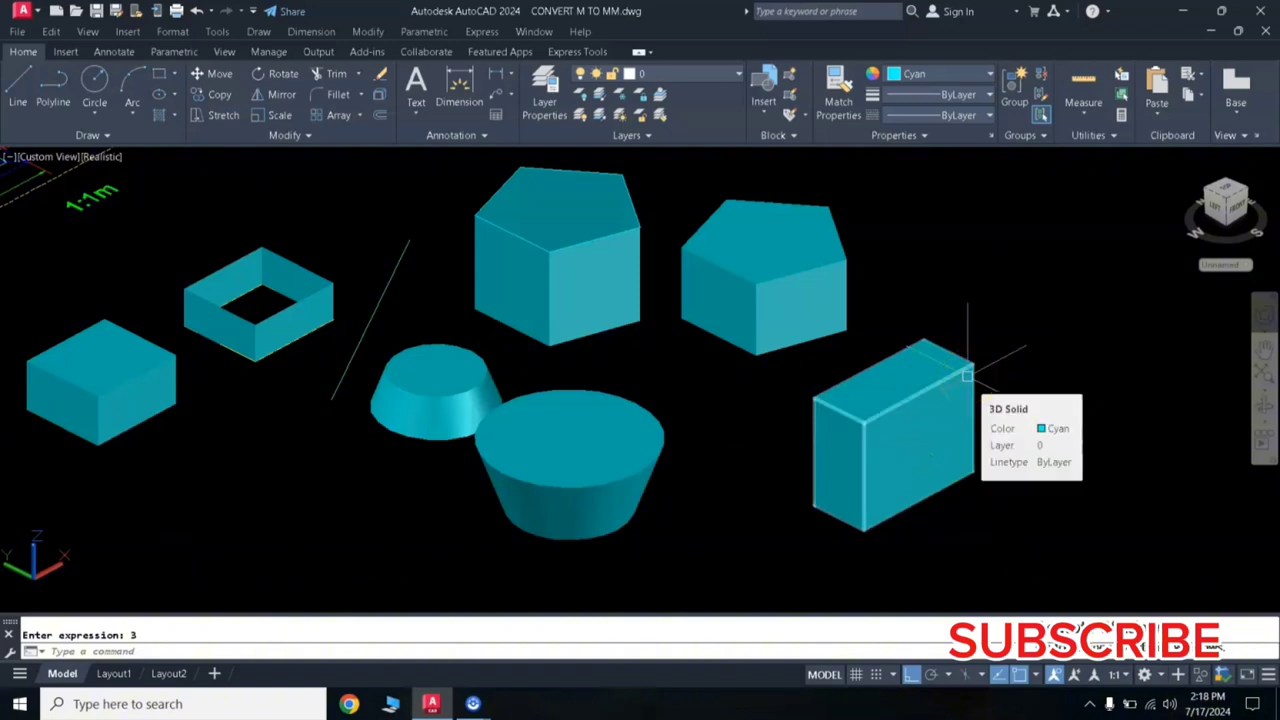
pyautogui.click(970, 366)
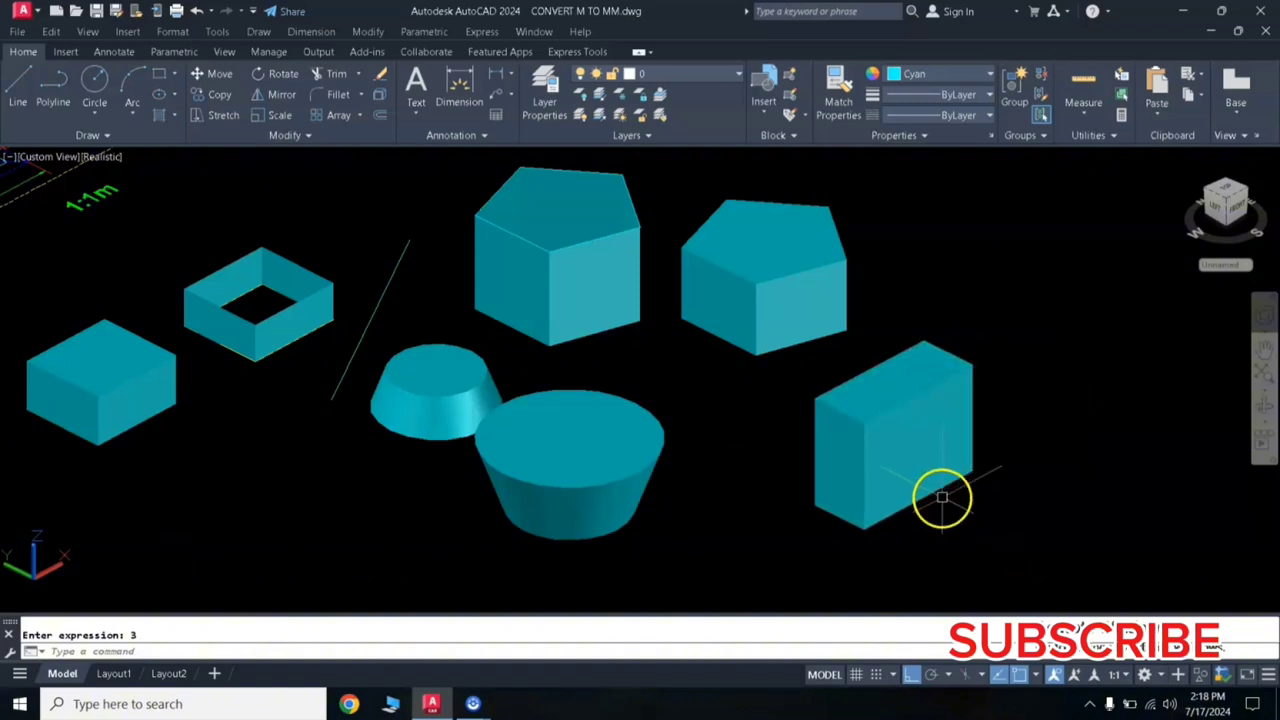
pyautogui.rightClick(944, 595)
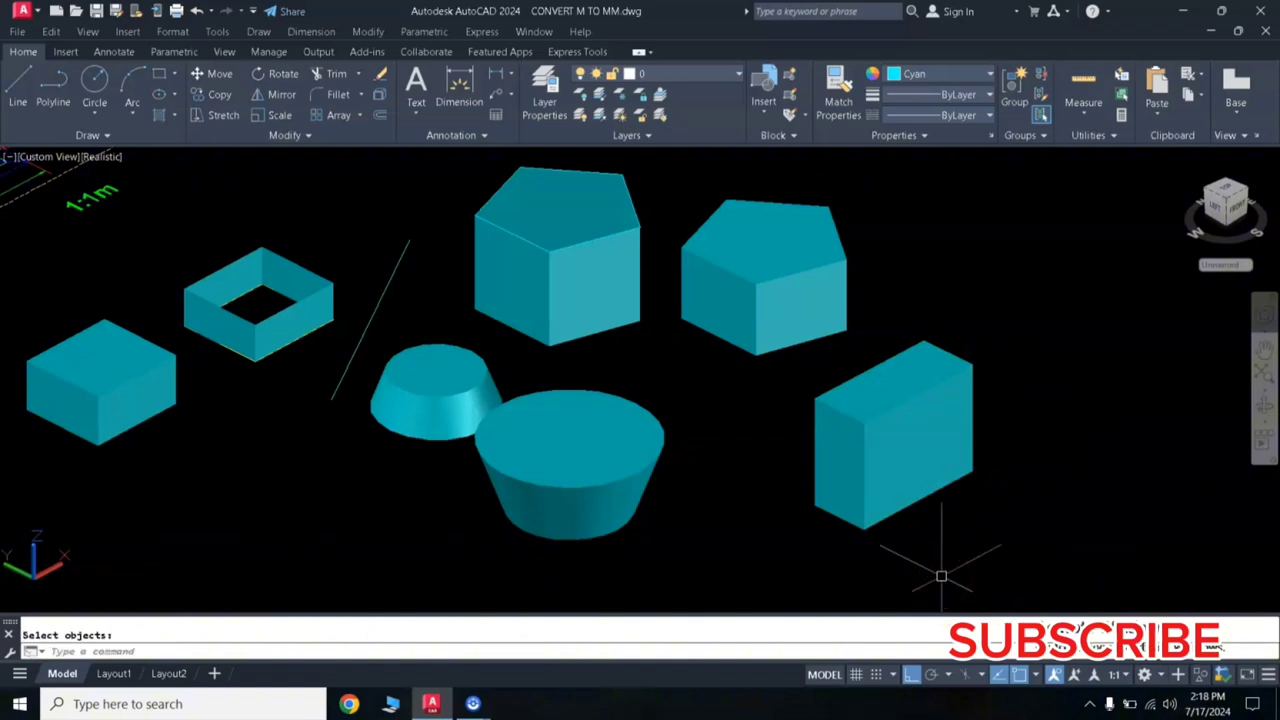
# Undo the box and re-extrude the rectangle downward with expression -3
pyautogui.hotkey('ctrl', 'z')
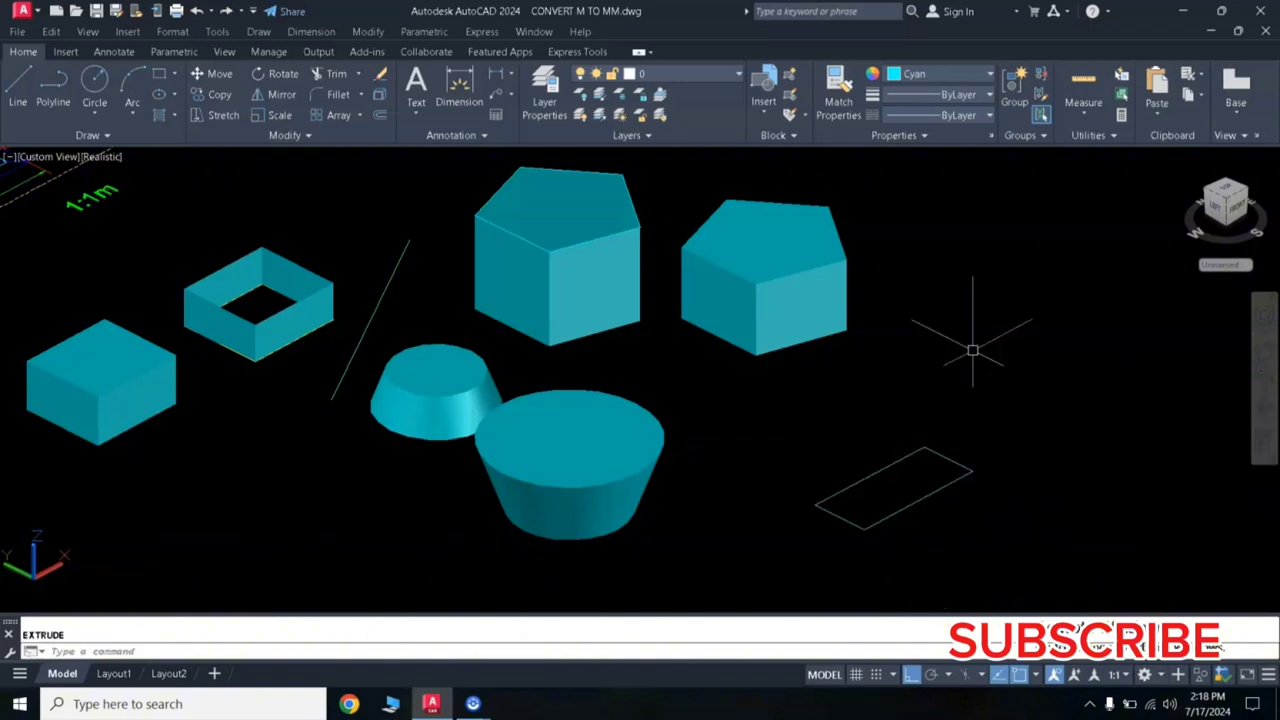
pyautogui.write('EXT')
pyautogui.press('Return')
pyautogui.click(958, 464)
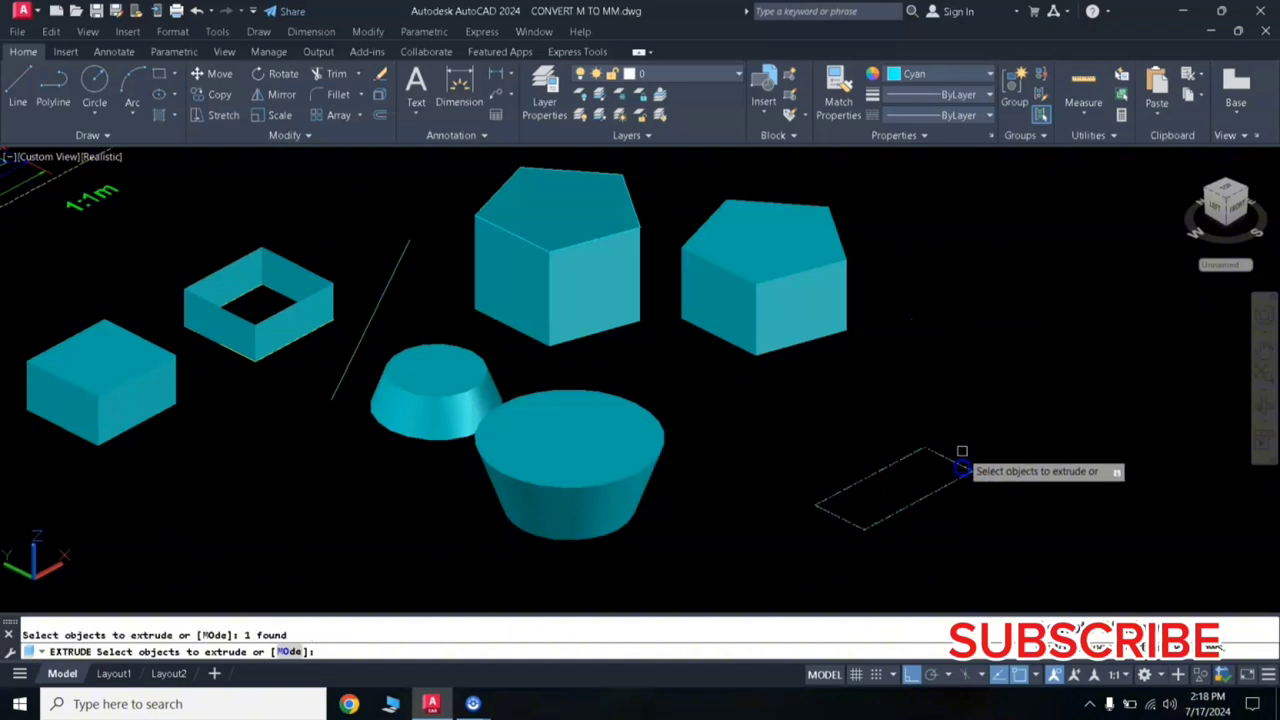
pyautogui.rightClick(963, 449)
pyautogui.click(478, 651)
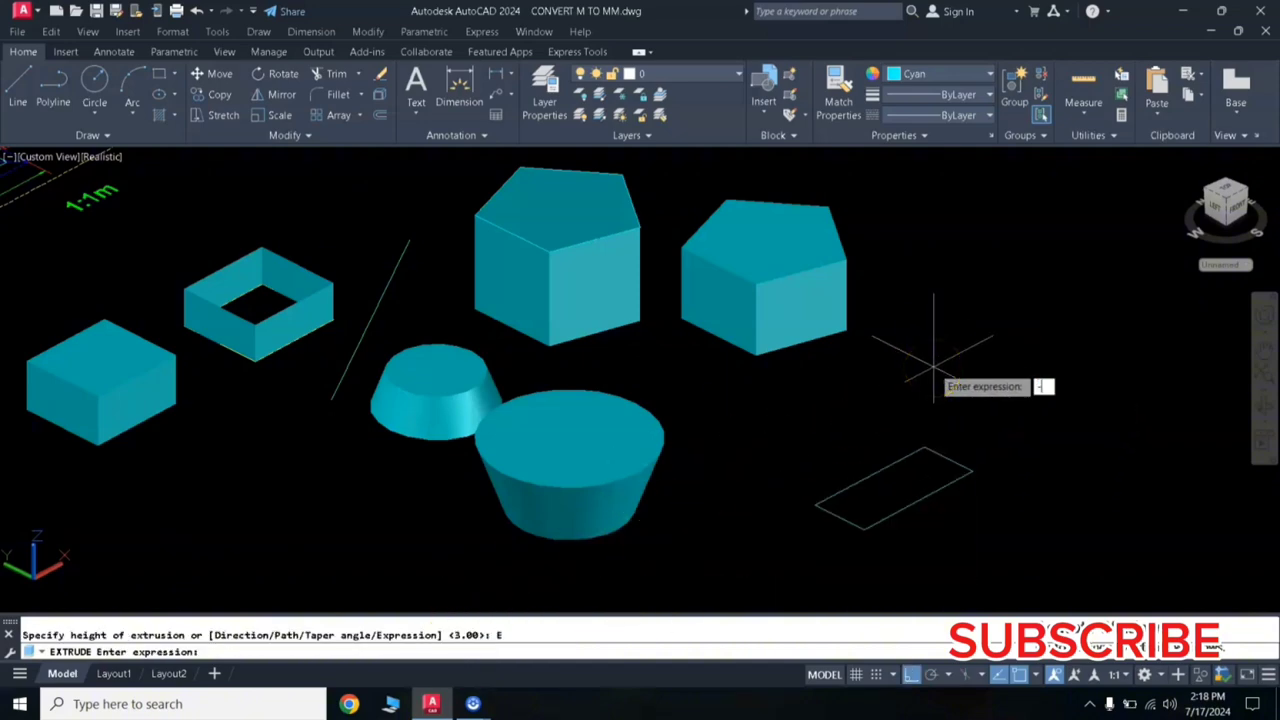
pyautogui.write('-3')
pyautogui.press('Return')
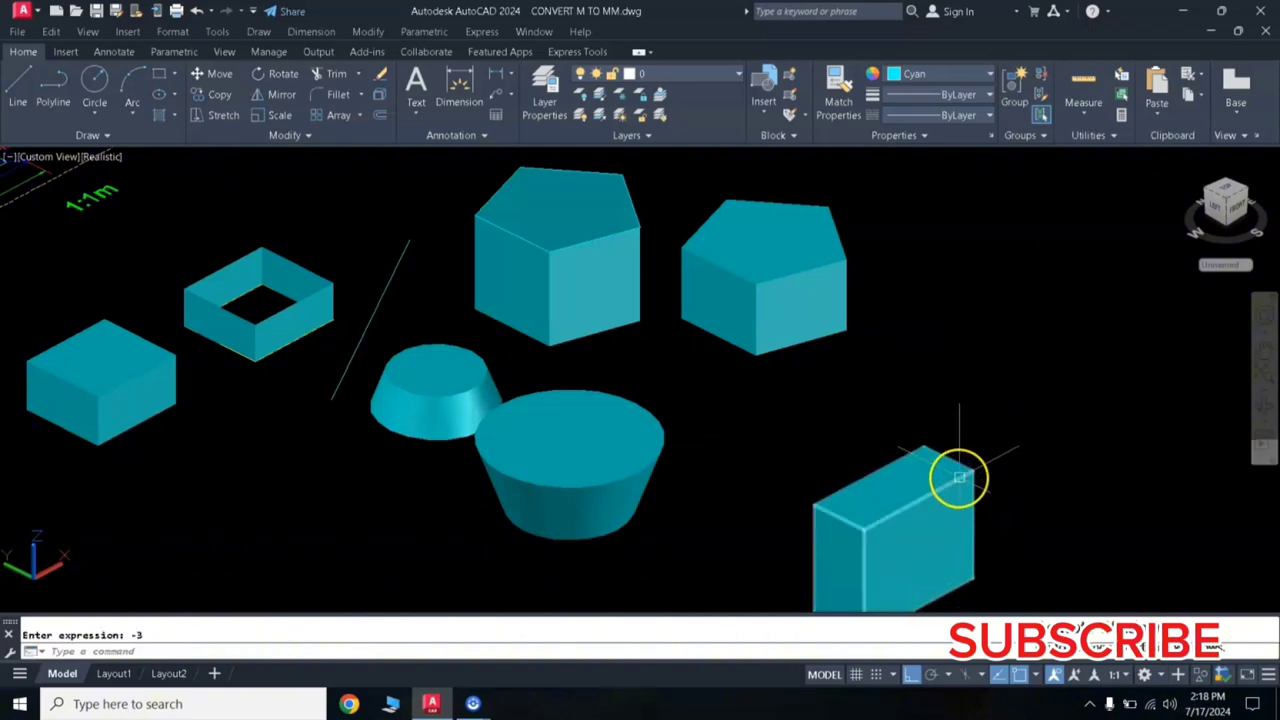
pyautogui.moveTo(951, 537); pyautogui.dragTo(957, 590)
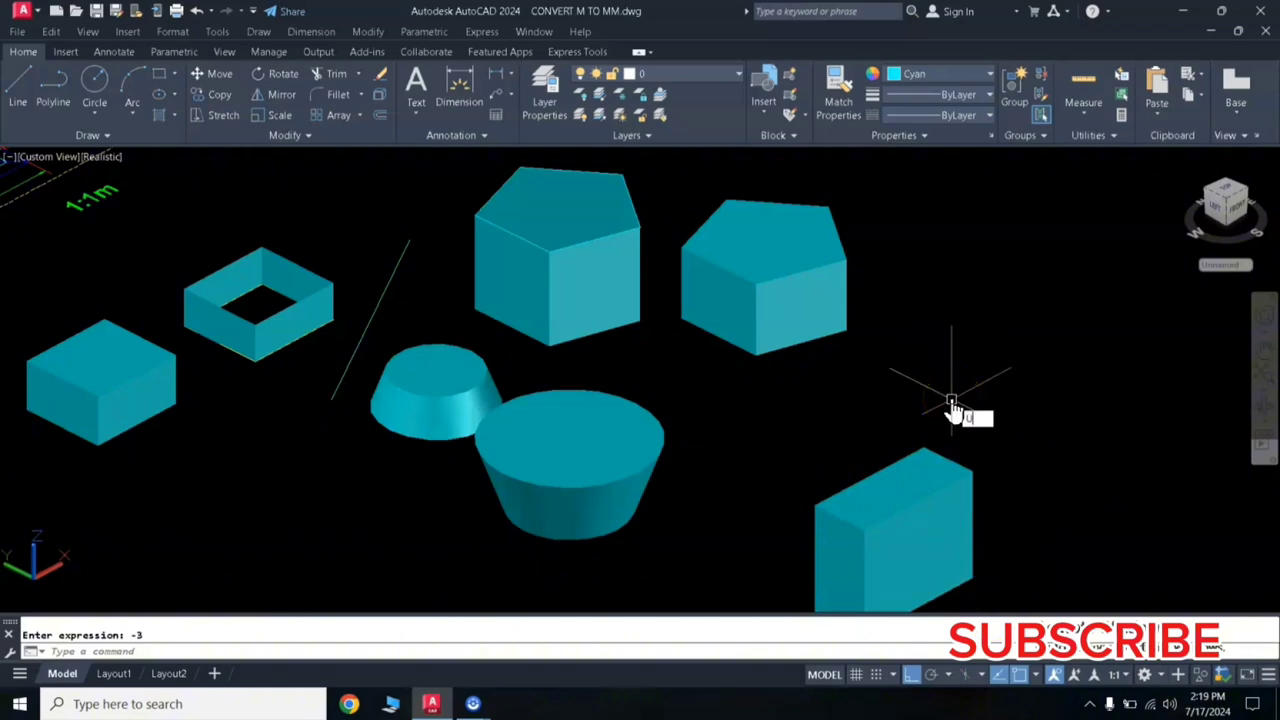
# Undo the downward extrusion, leaving a flat rectangle, and pan the scene left
pyautogui.hotkey('ctrl', 'z')
pyautogui.middleClick(971, 414)
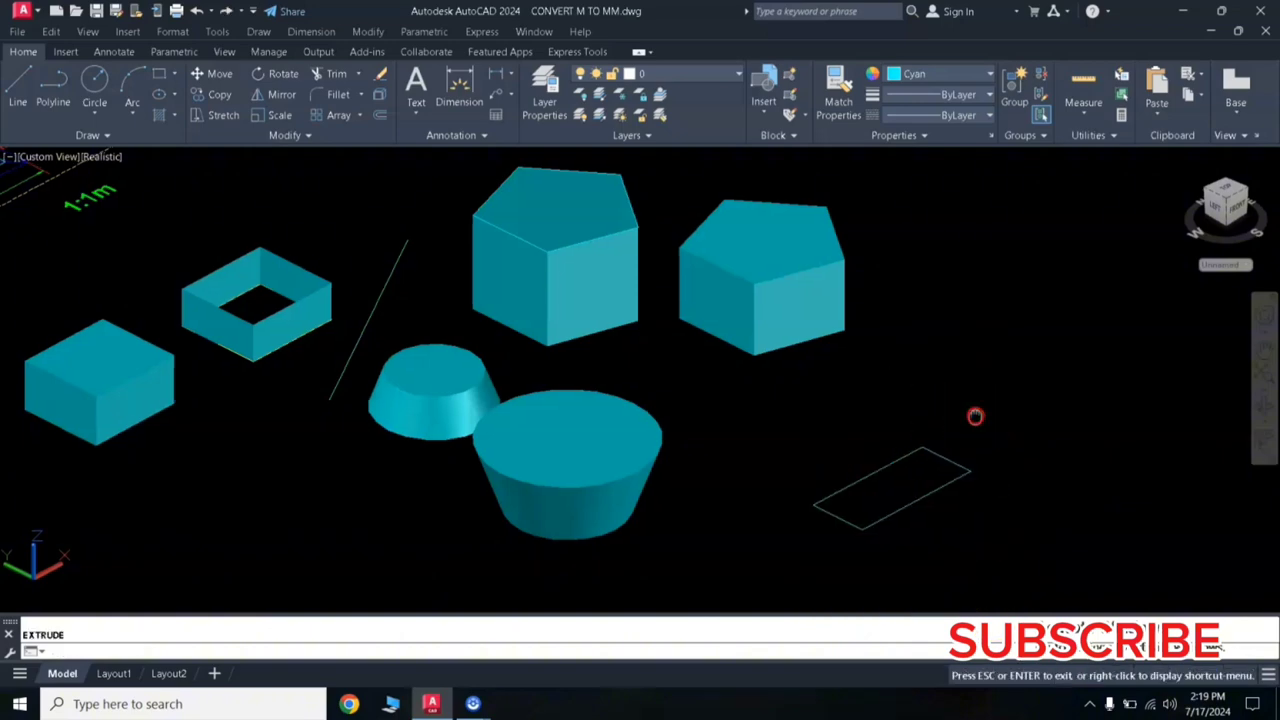
pyautogui.moveTo(975, 416); pyautogui.dragTo(691, 409, button='middle')
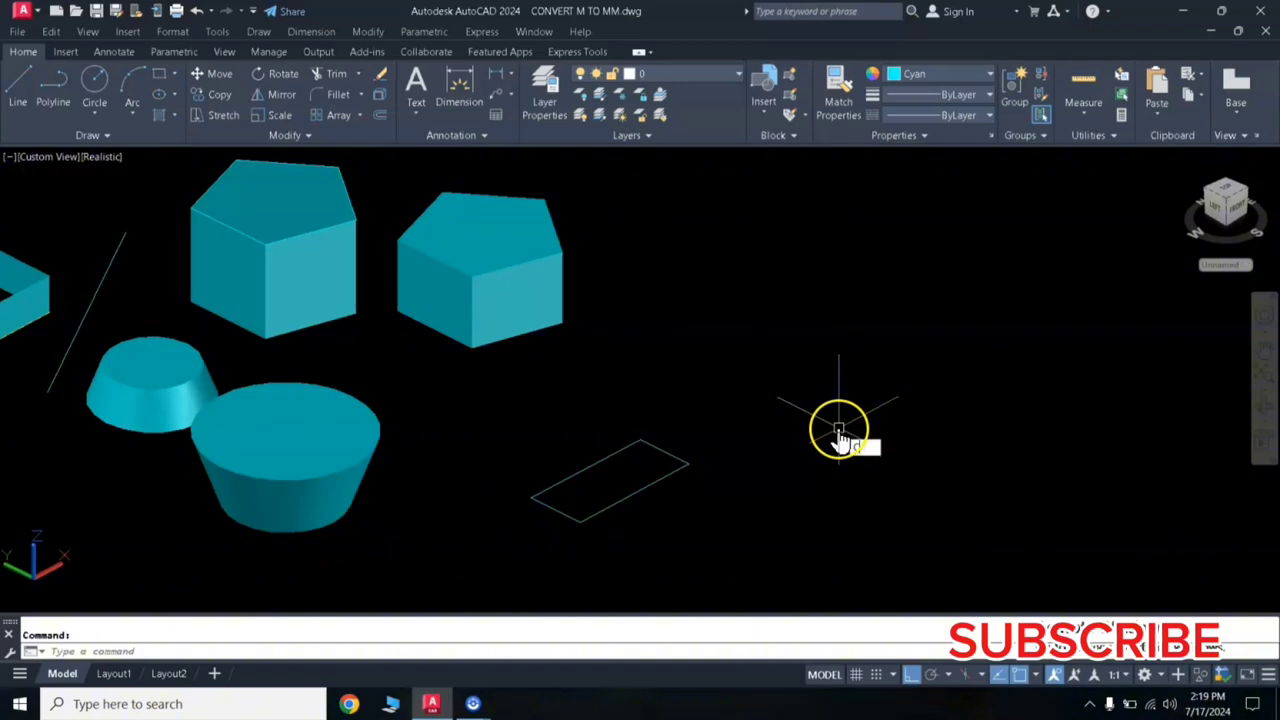
# Draw a small circle beside the rectangle and make Yellow the current colour
pyautogui.write('c')
pyautogui.press('Return')
pyautogui.click(821, 462)
pyautogui.press('Return')
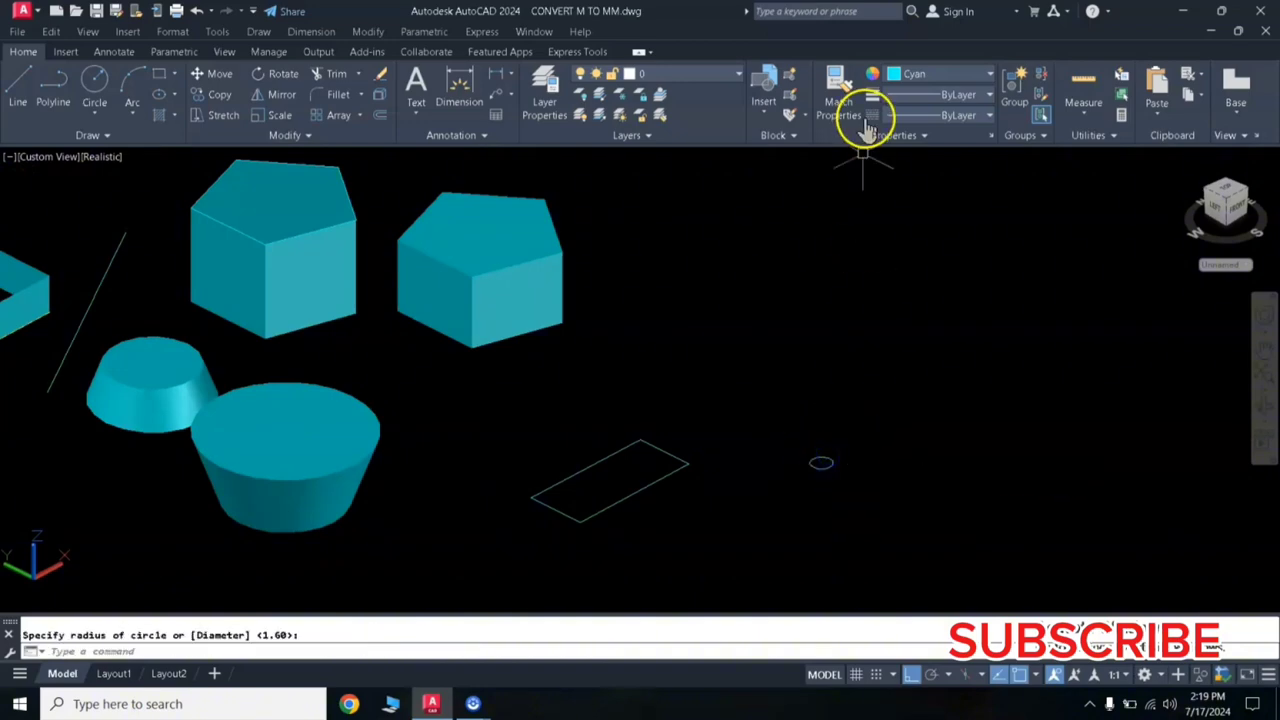
pyautogui.click(953, 84)
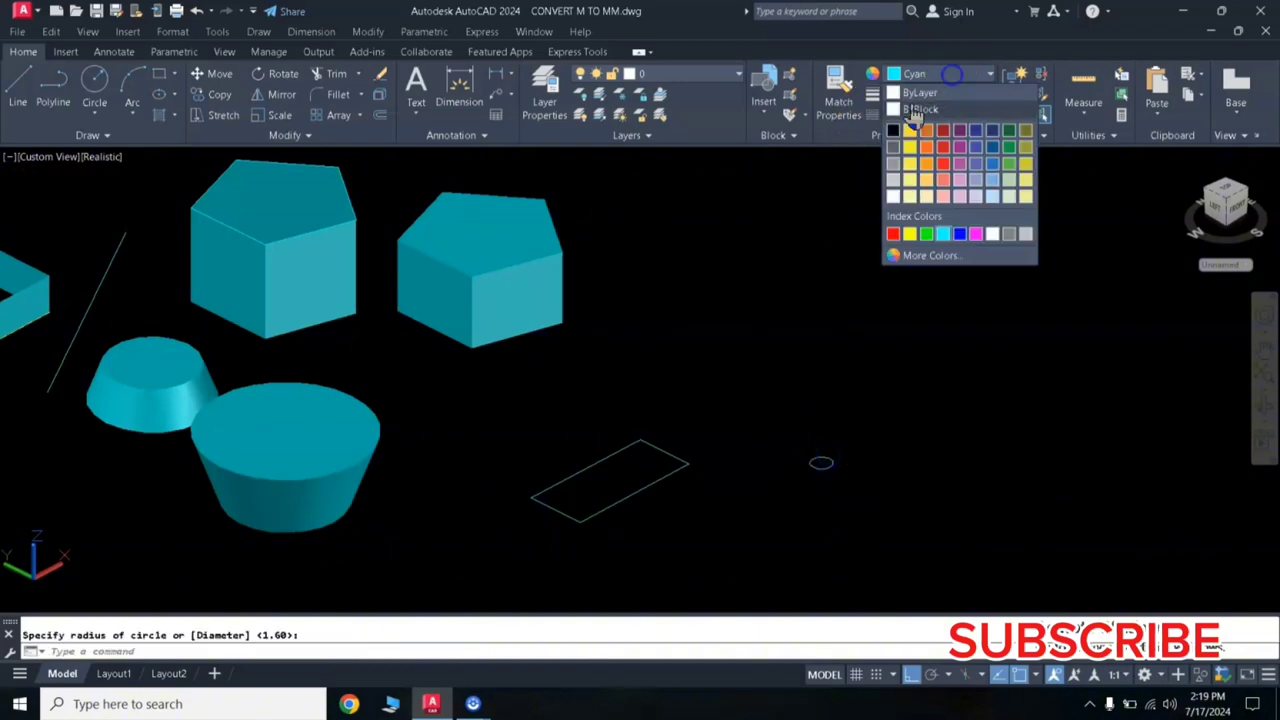
pyautogui.click(909, 236)
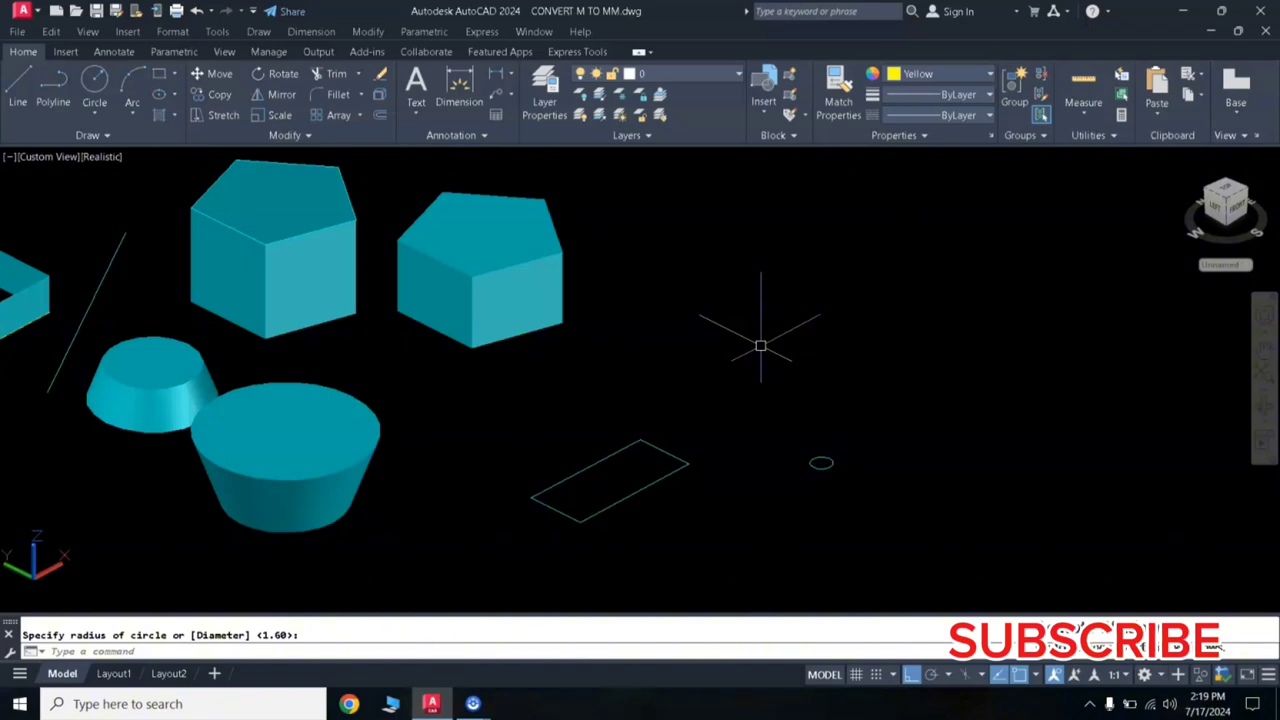
# Draw a zigzag 3D polyline from the small circle's centre through a dozen rising points
pyautogui.write('3DP')
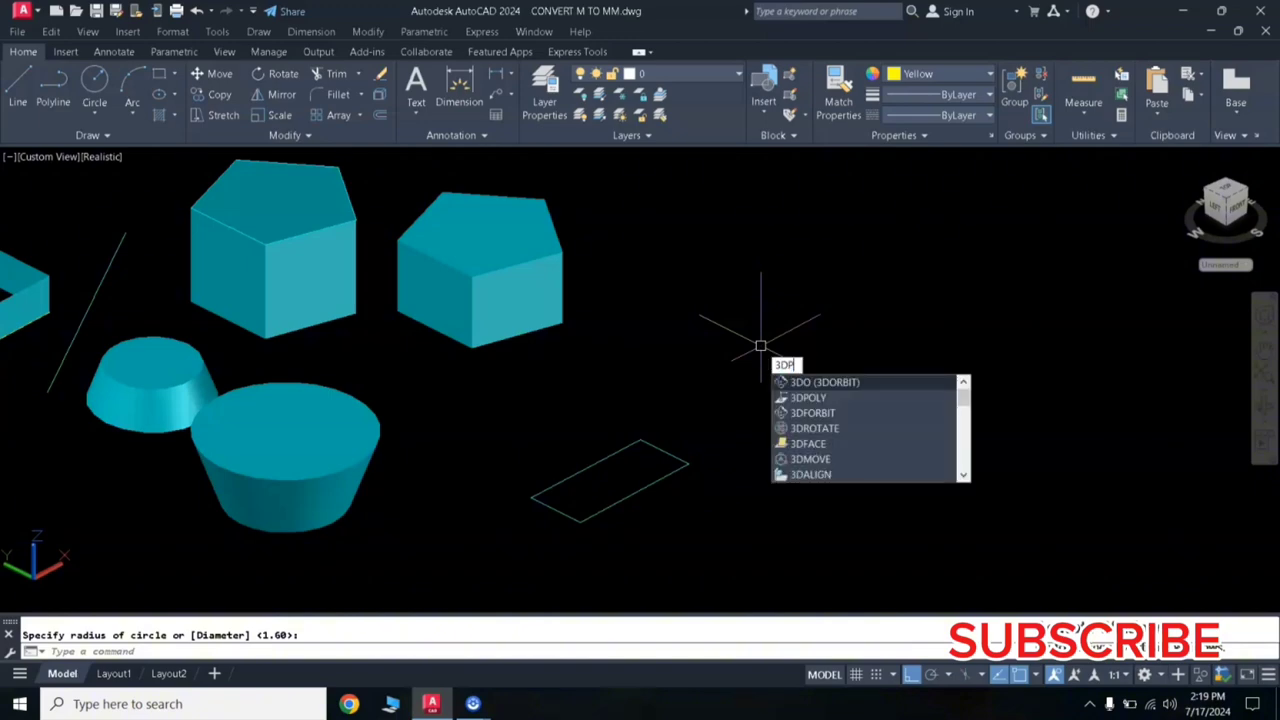
pyautogui.write('OLY')
pyautogui.press('Return')
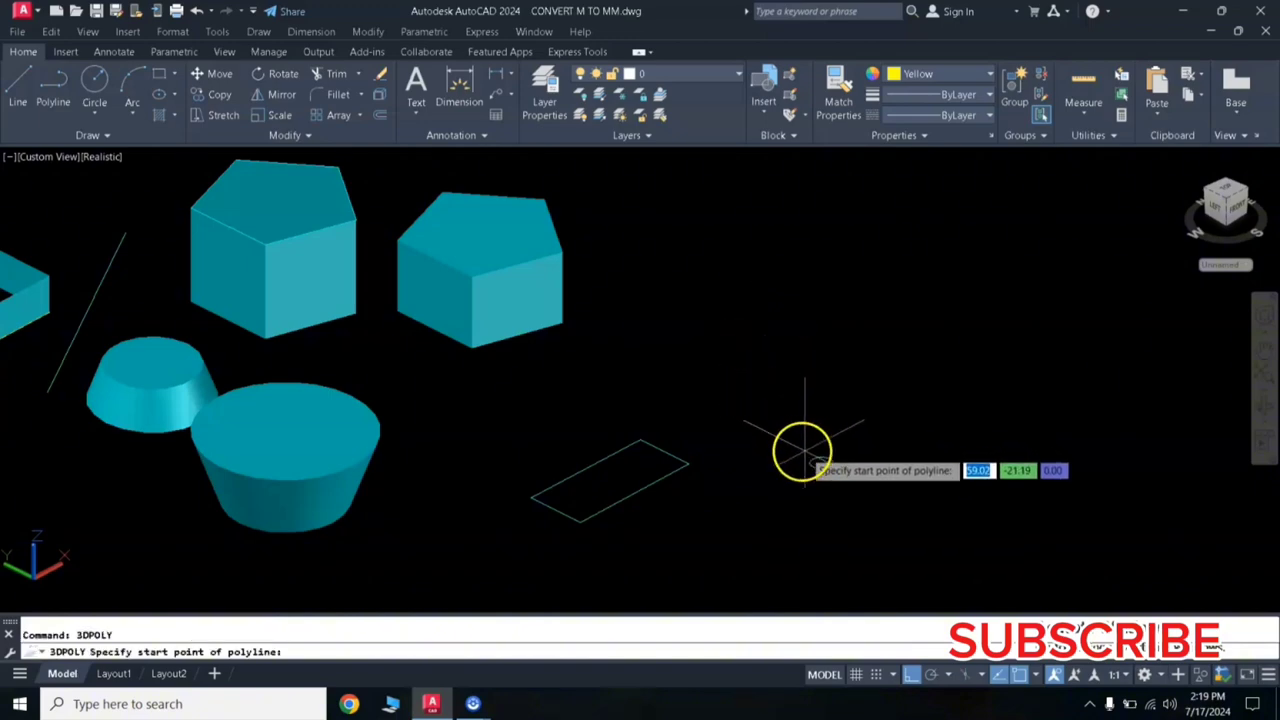
pyautogui.click(821, 461)
pyautogui.click(829, 320)
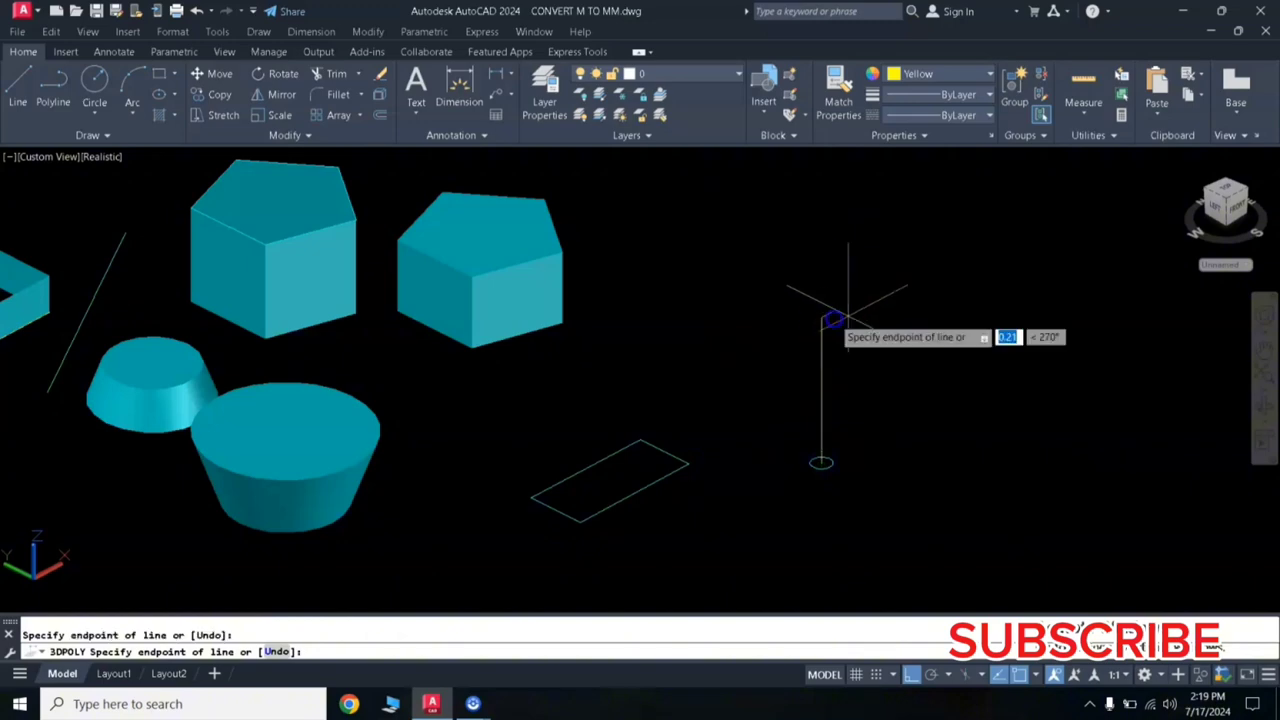
pyautogui.click(920, 298)
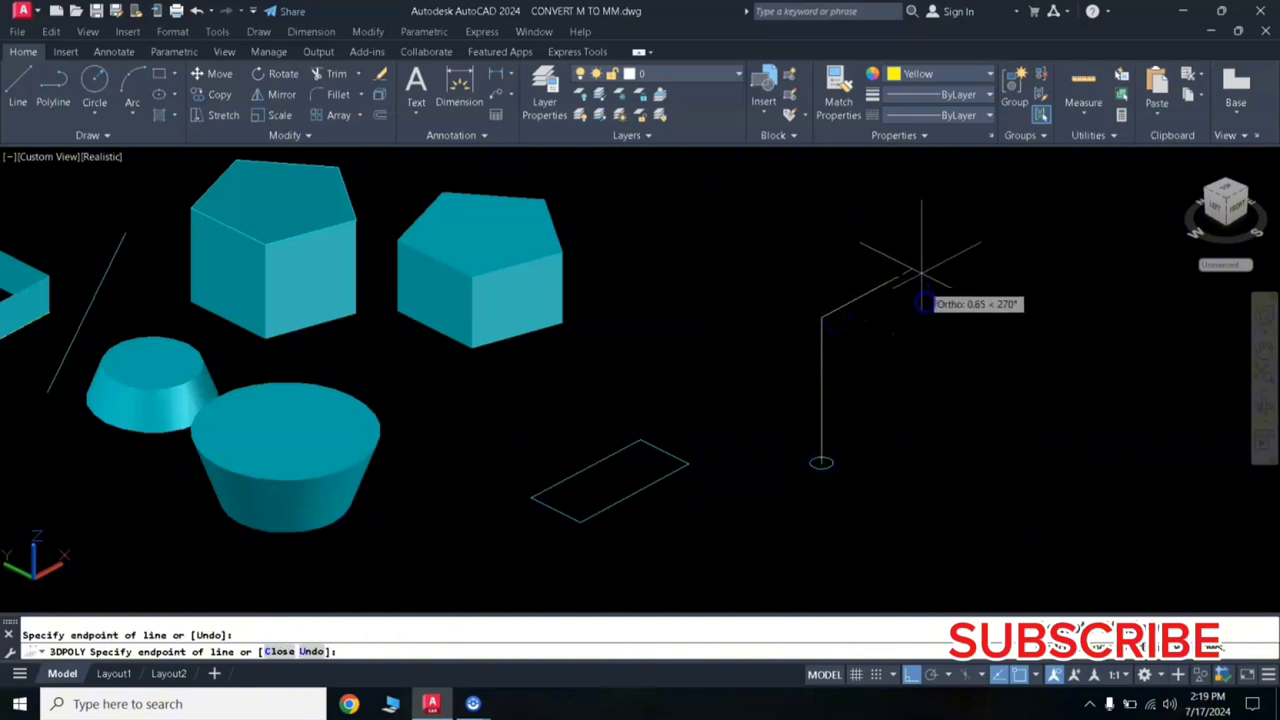
pyautogui.click(915, 210)
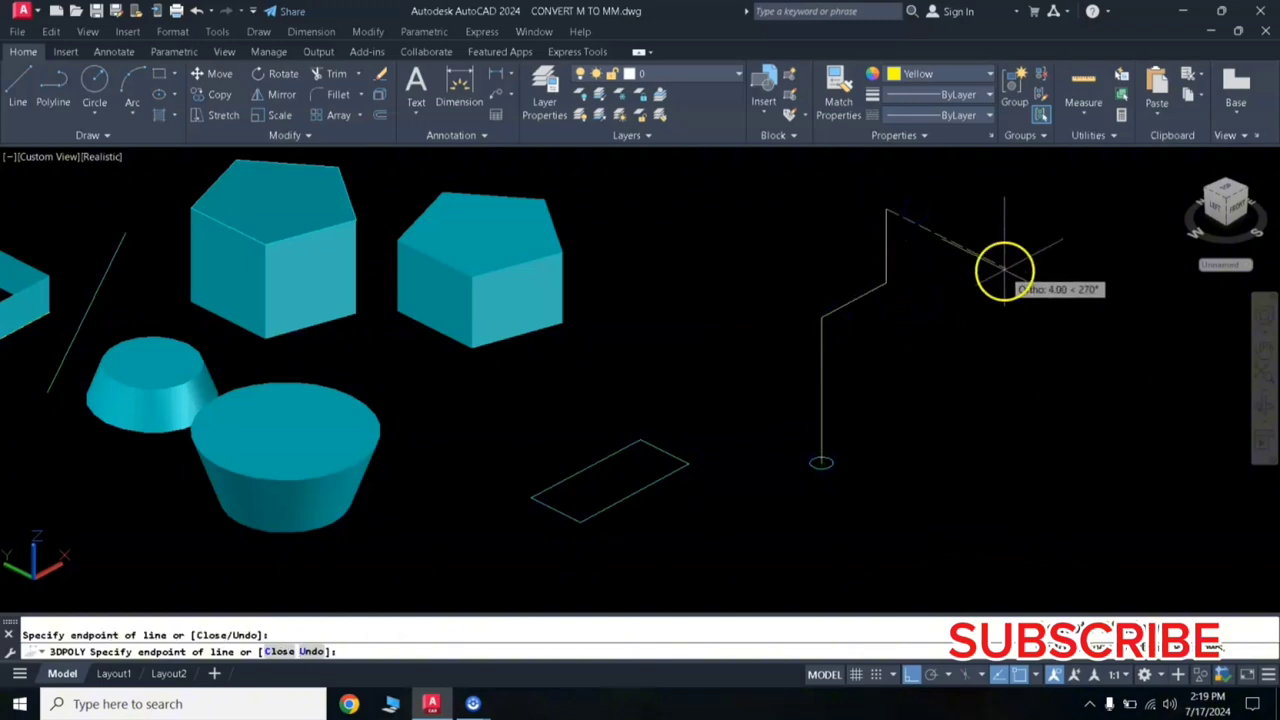
pyautogui.click(1000, 270)
pyautogui.click(1012, 213)
pyautogui.click(1127, 270)
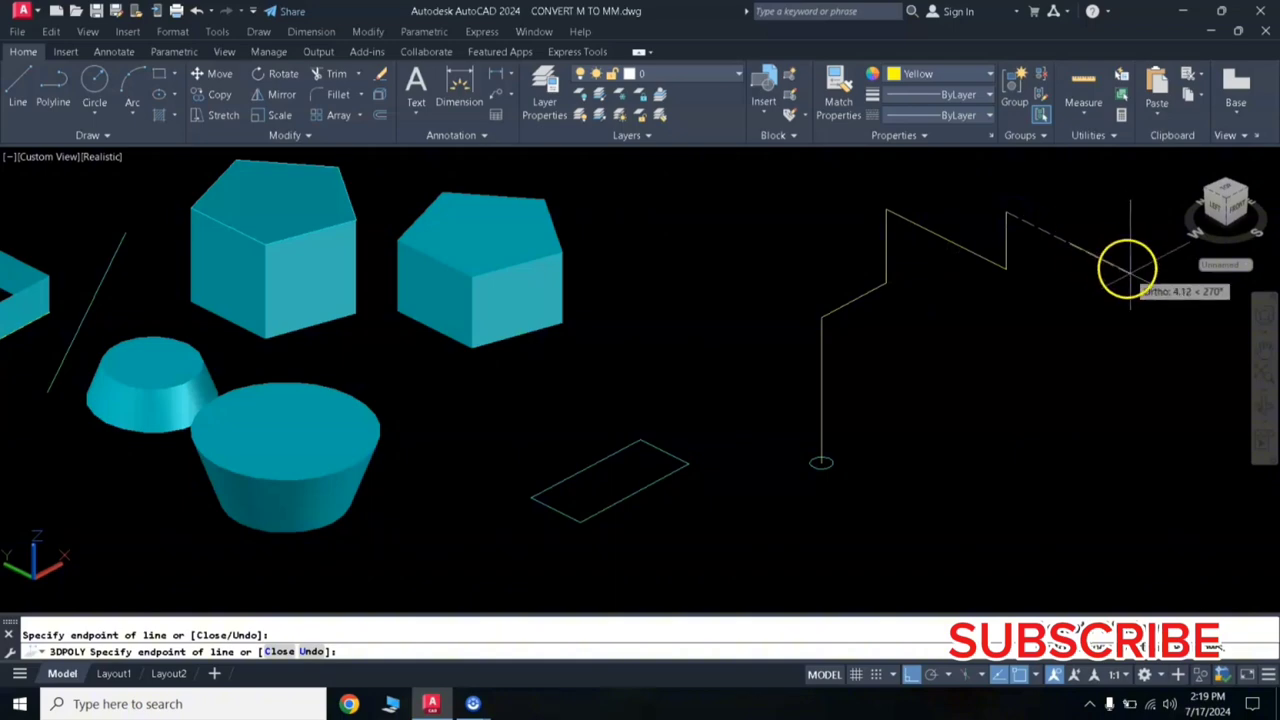
pyautogui.click(983, 350)
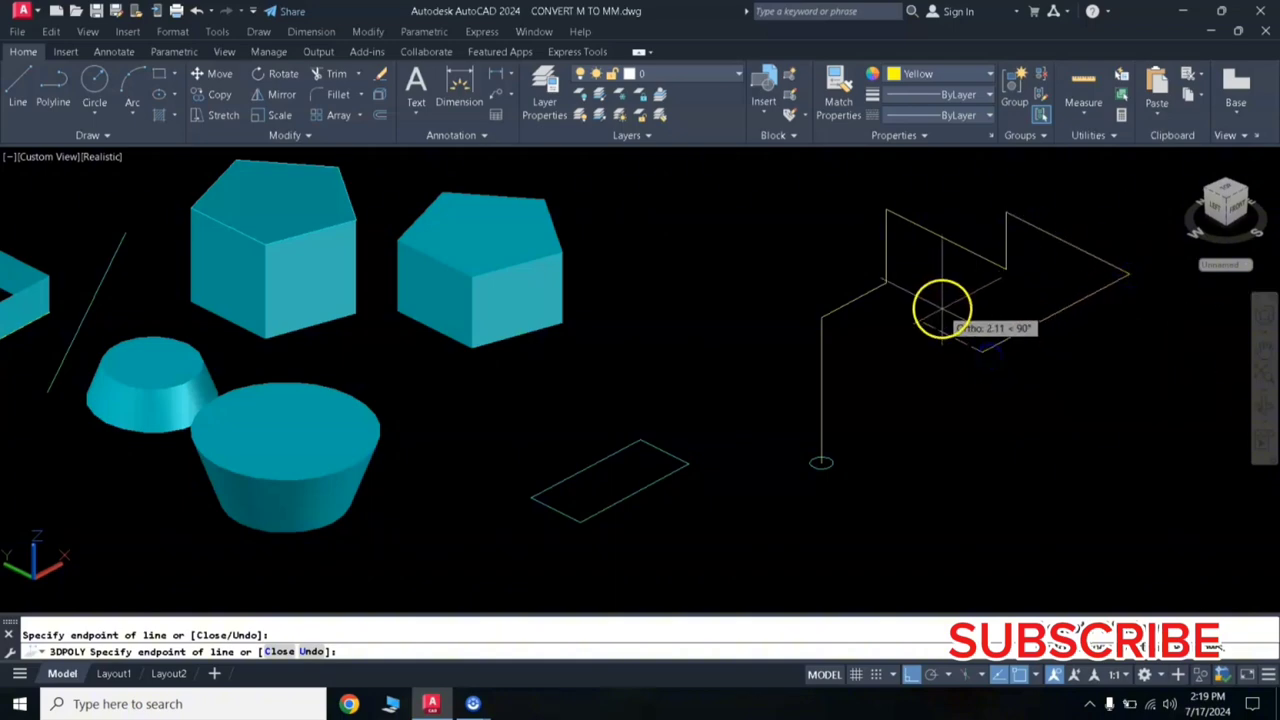
pyautogui.click(918, 322)
pyautogui.click(891, 382)
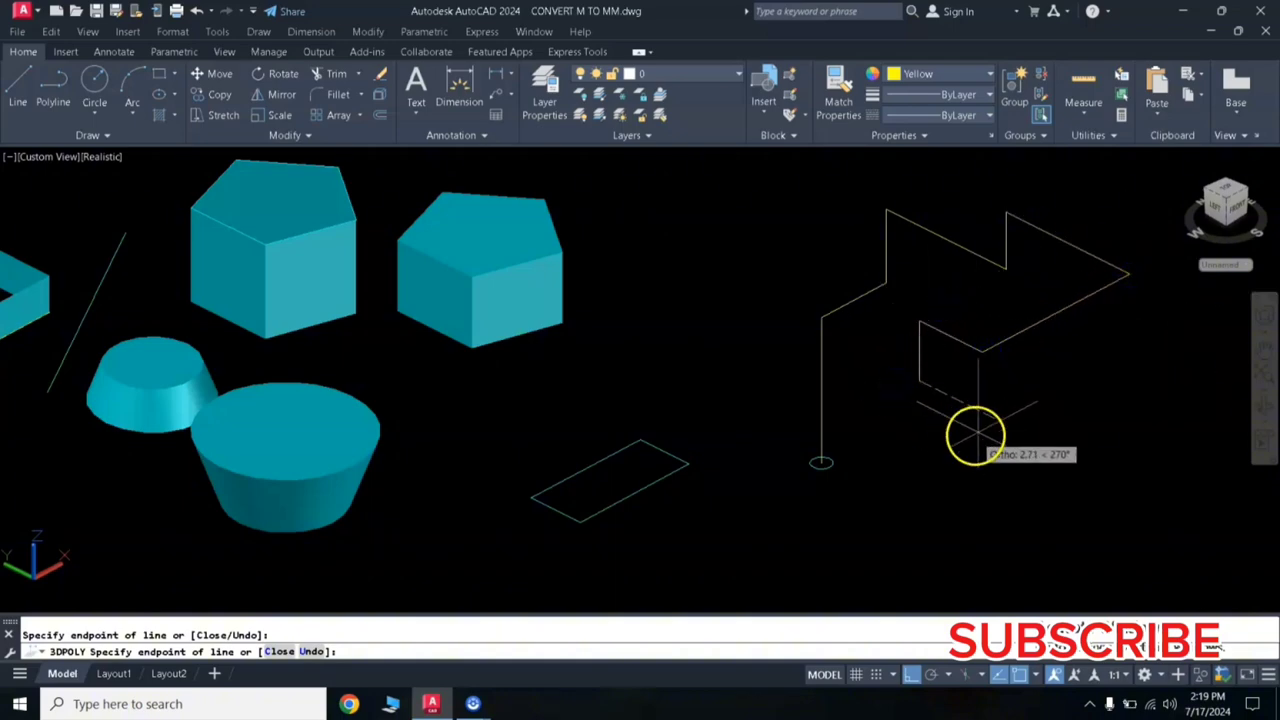
pyautogui.click(1010, 432)
pyautogui.click(957, 472)
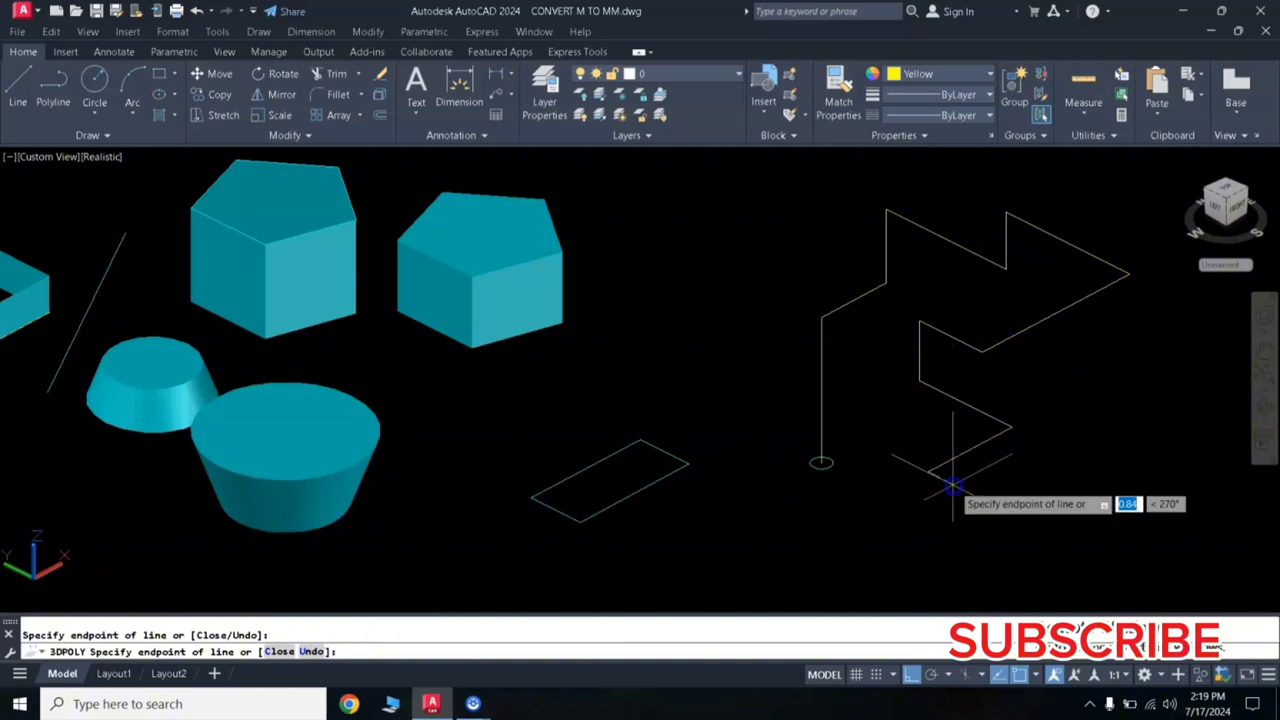
pyautogui.click(901, 494)
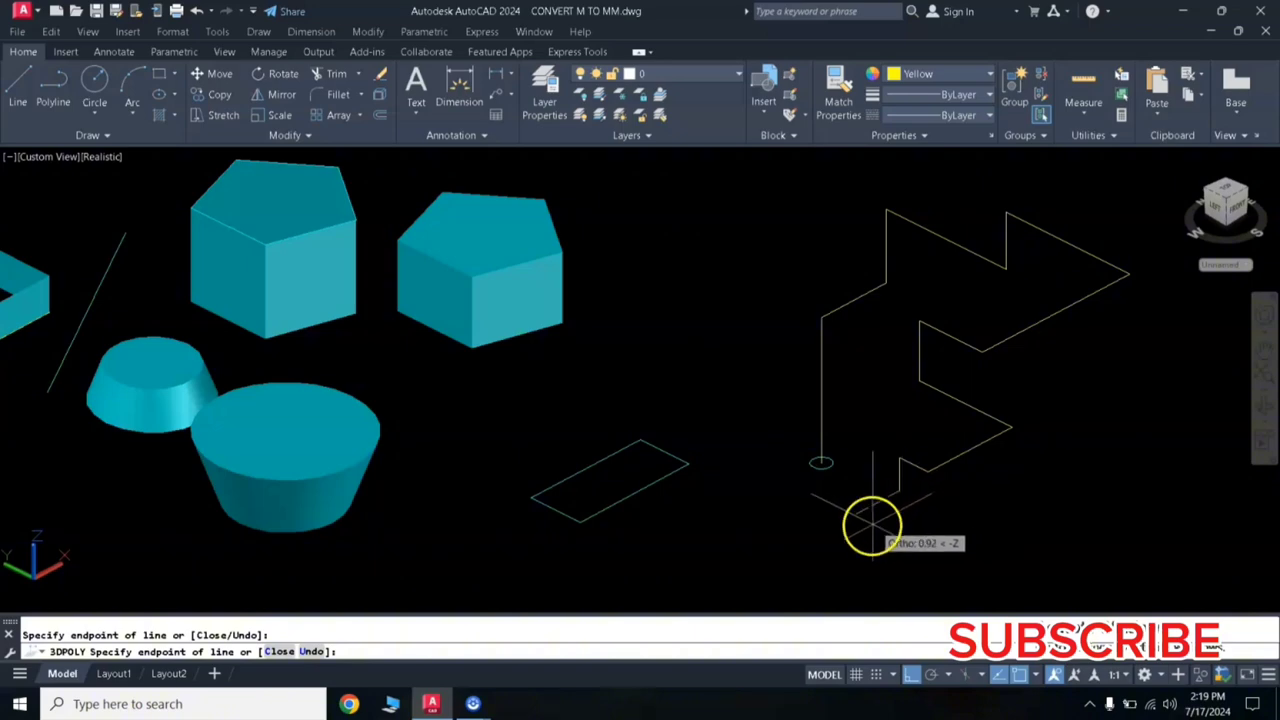
pyautogui.write('U')
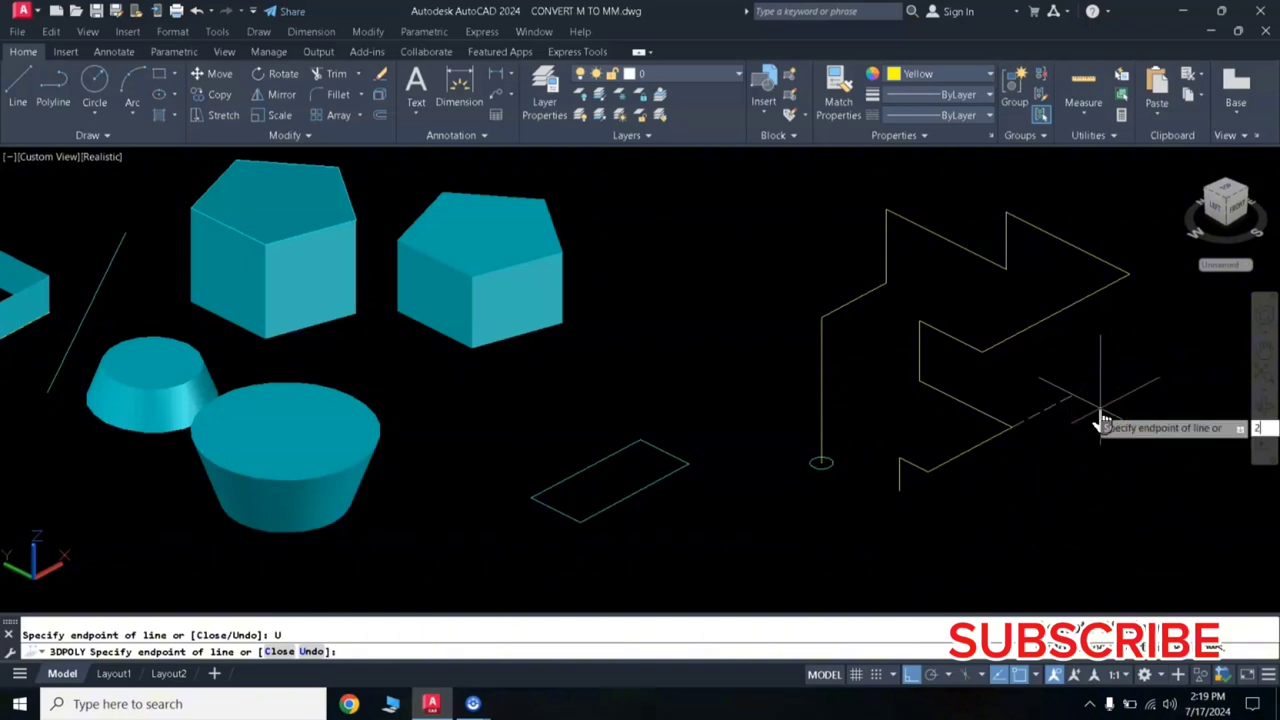
pyautogui.rightClick(1100, 412)
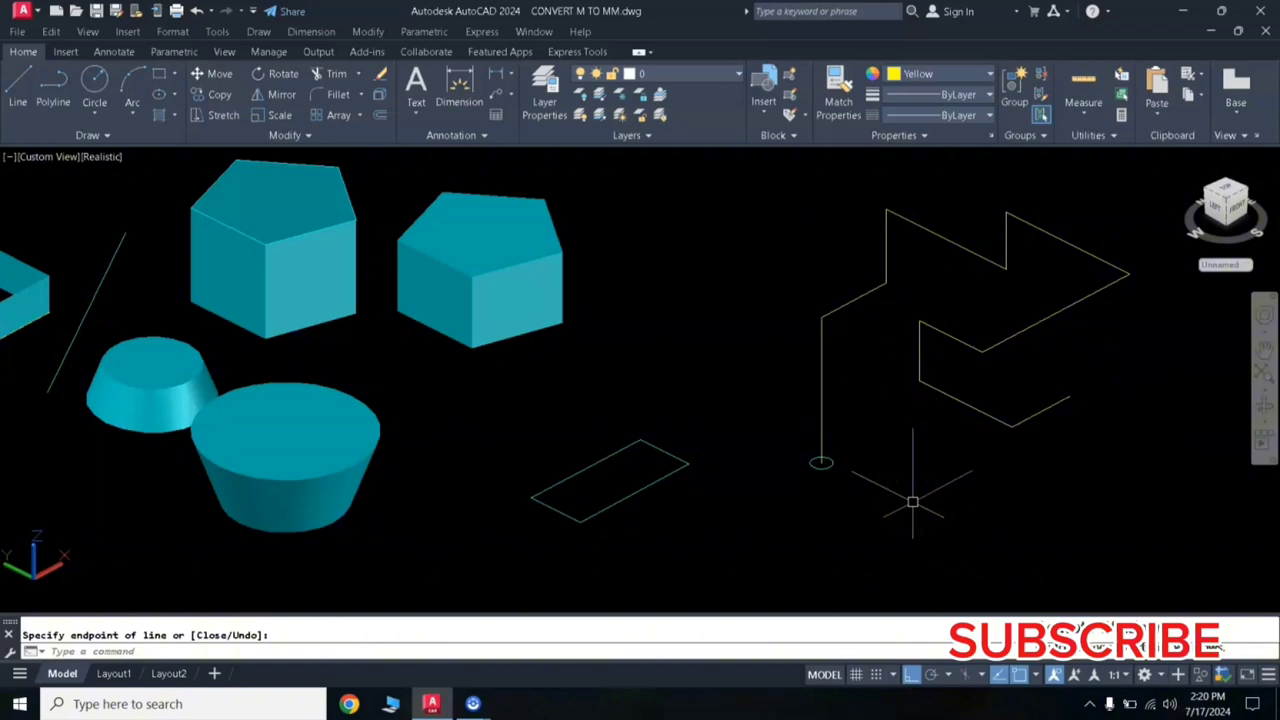
# Extrude the small circle along the zigzag 3D polyline path into a yellow tube
pyautogui.press('Escape')
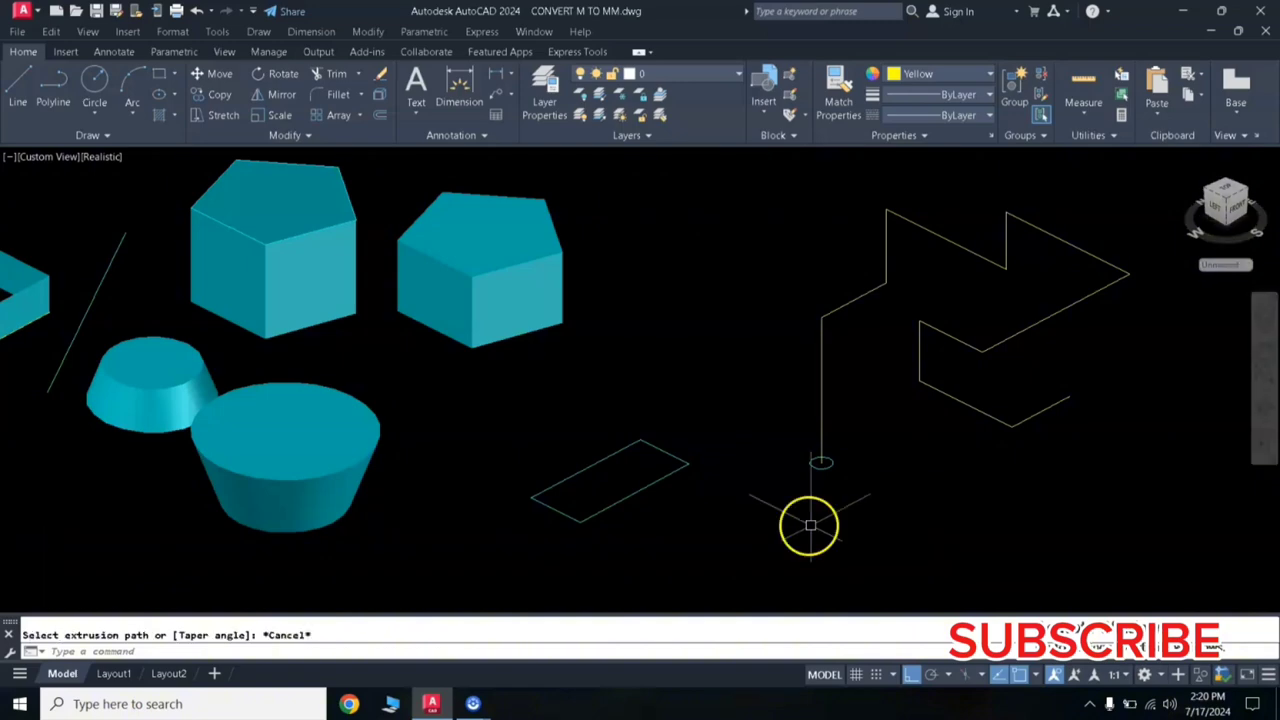
pyautogui.write('EXT')
pyautogui.press('Return')
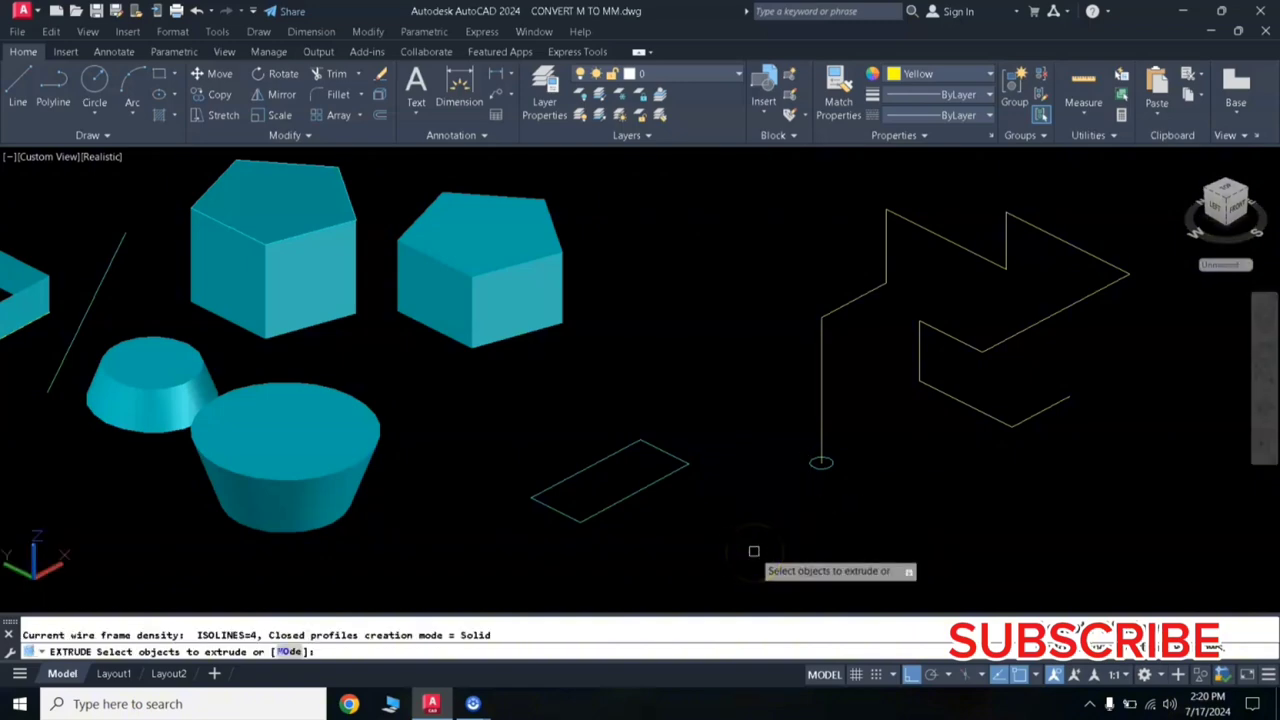
pyautogui.click(818, 463)
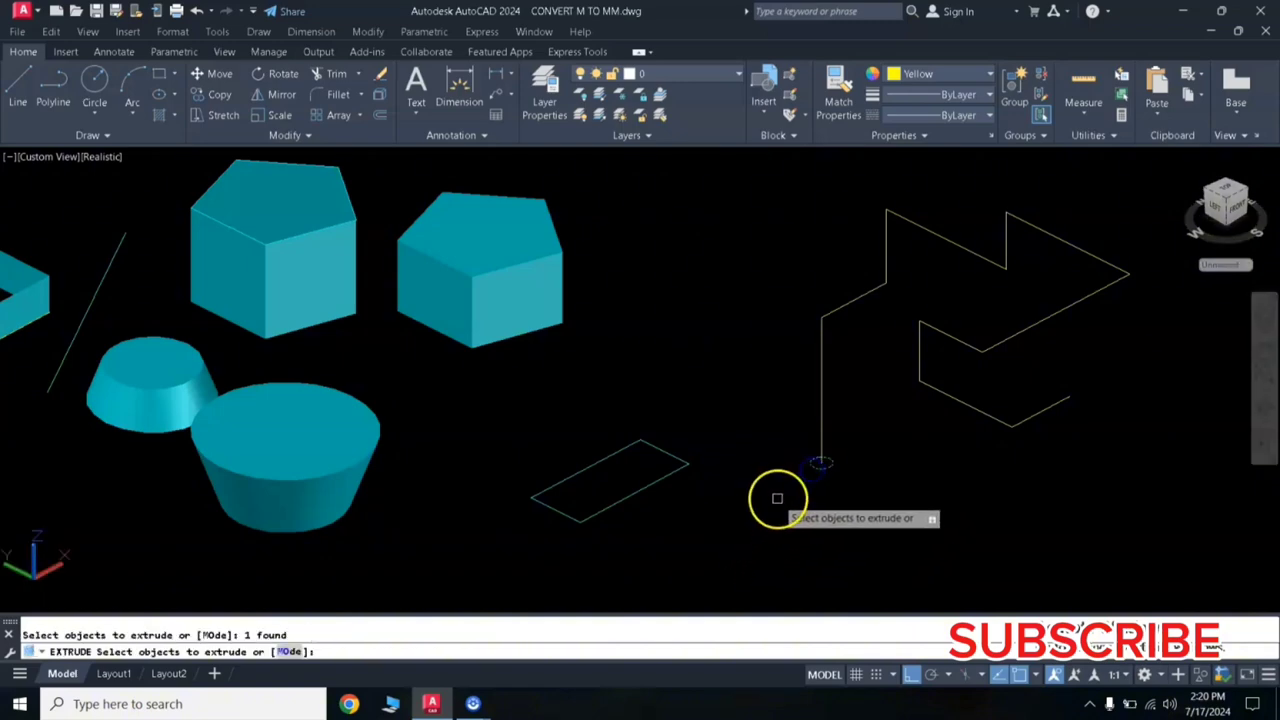
pyautogui.press('Return')
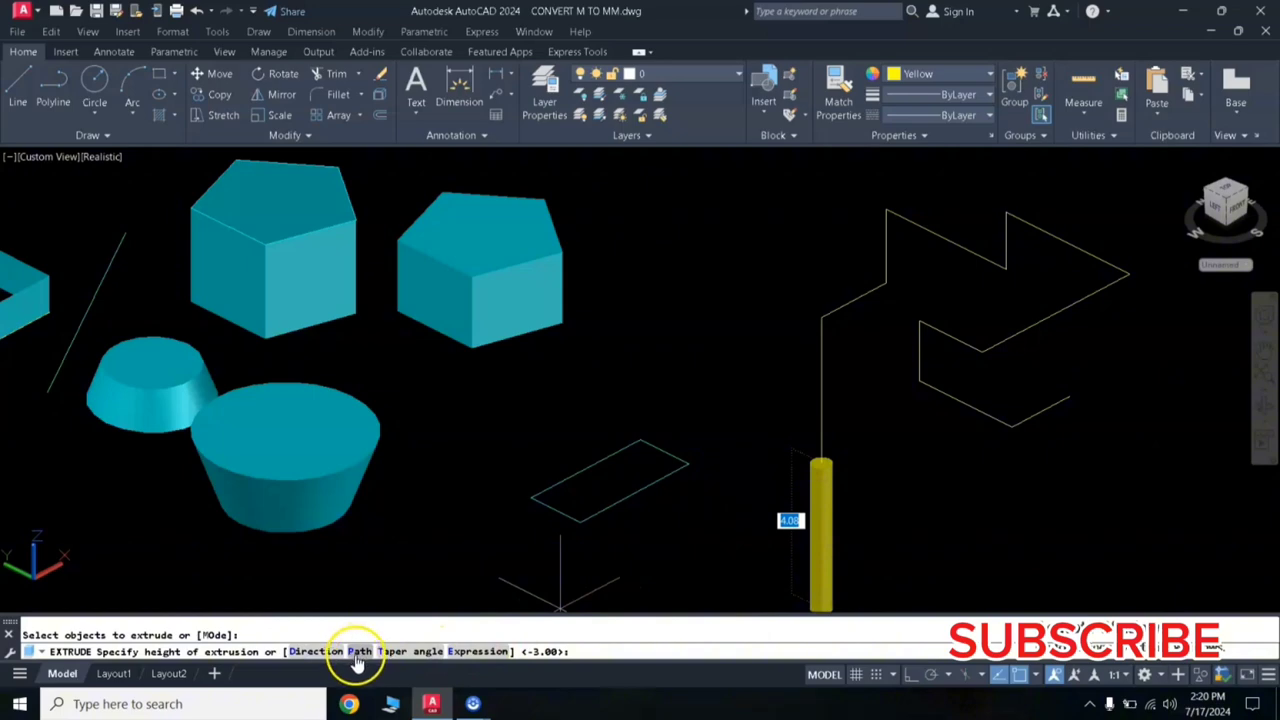
pyautogui.click(359, 651)
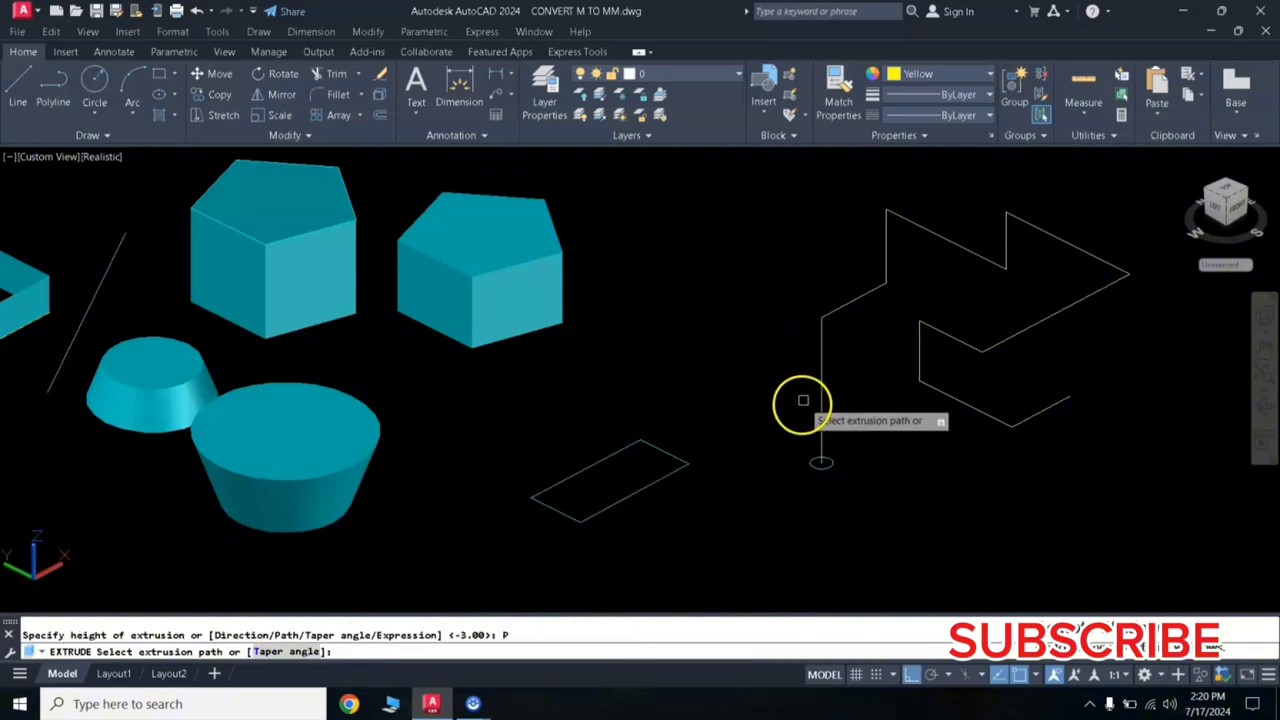
pyautogui.click(820, 393)
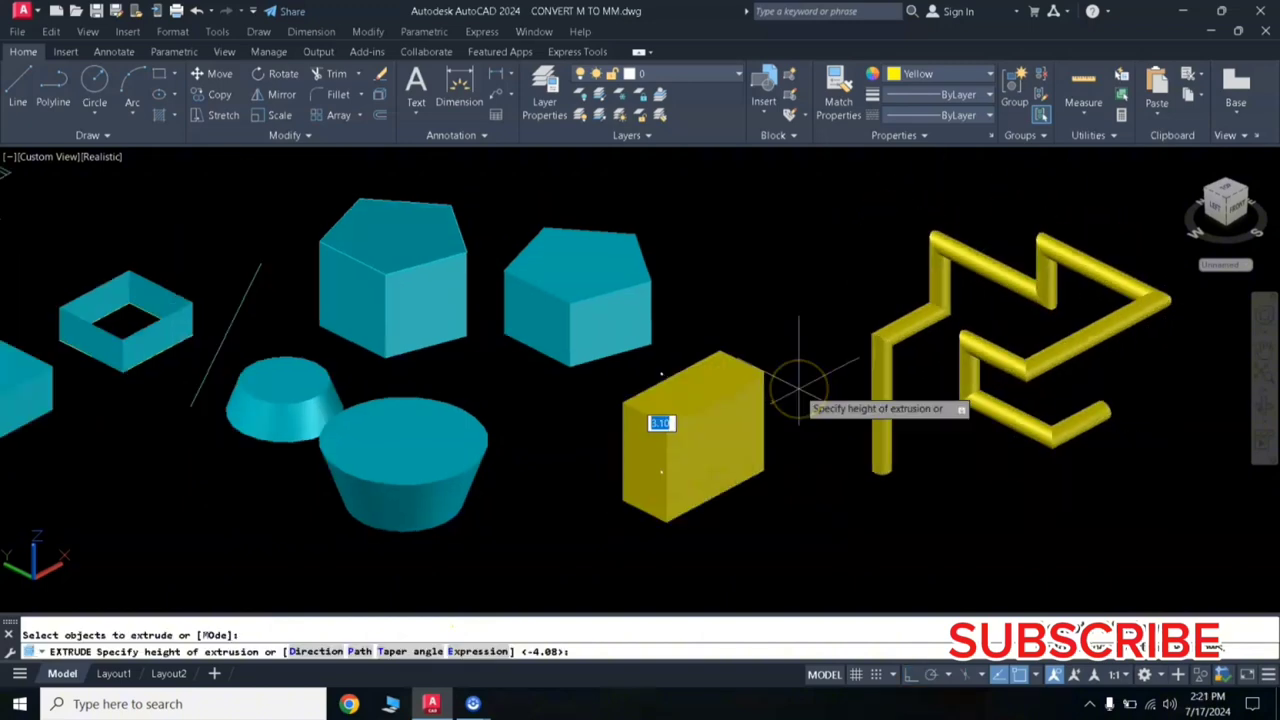
# Set the rectangle's extrusion height to form a yellow box, then frame all the solids
pyautogui.scroll(-3, 798, 385)
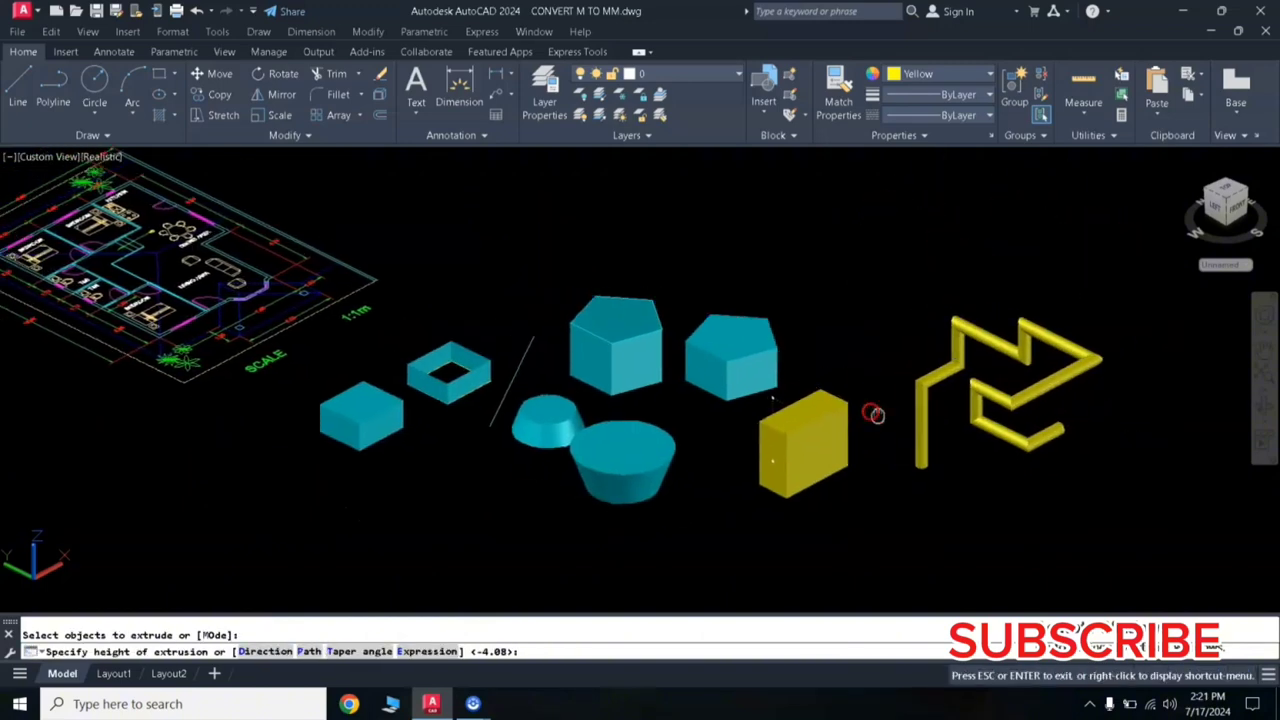
pyautogui.moveTo(798, 385); pyautogui.dragTo(900, 418, button='middle')
pyautogui.click(903, 412)
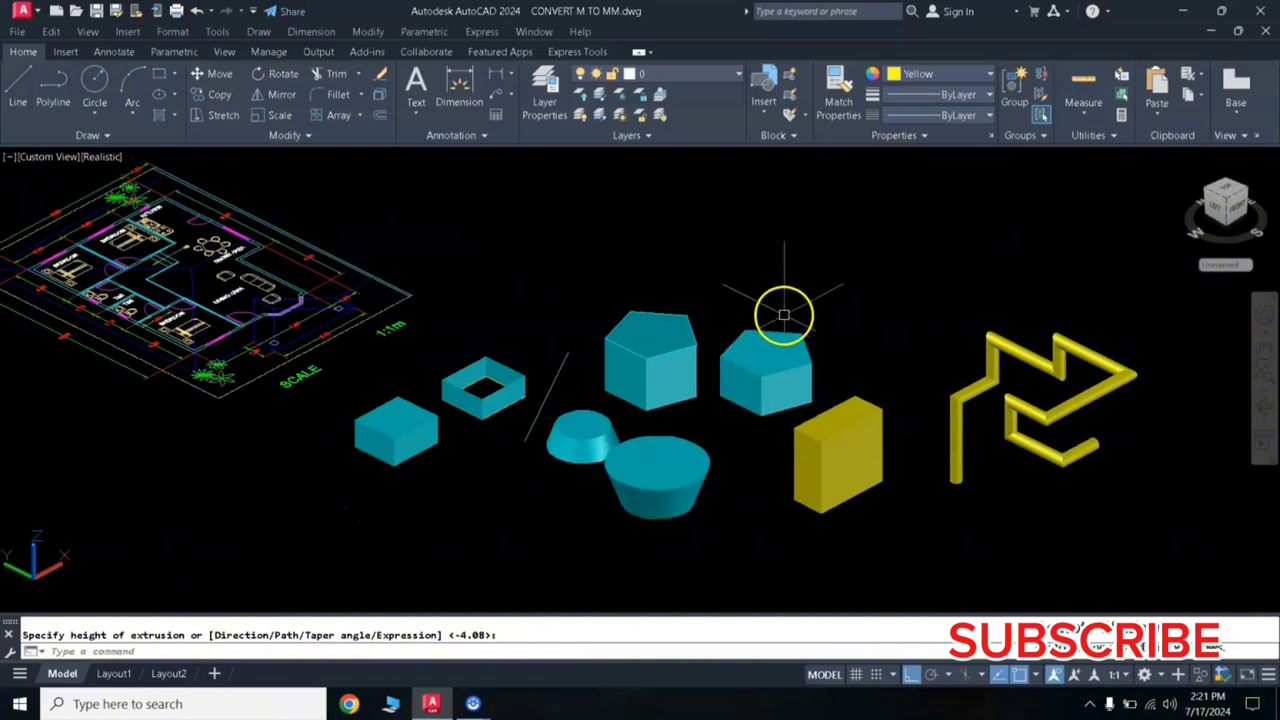
pyautogui.scroll(2, 760, 354)
pyautogui.moveTo(866, 366); pyautogui.dragTo(732, 330, button='middle')
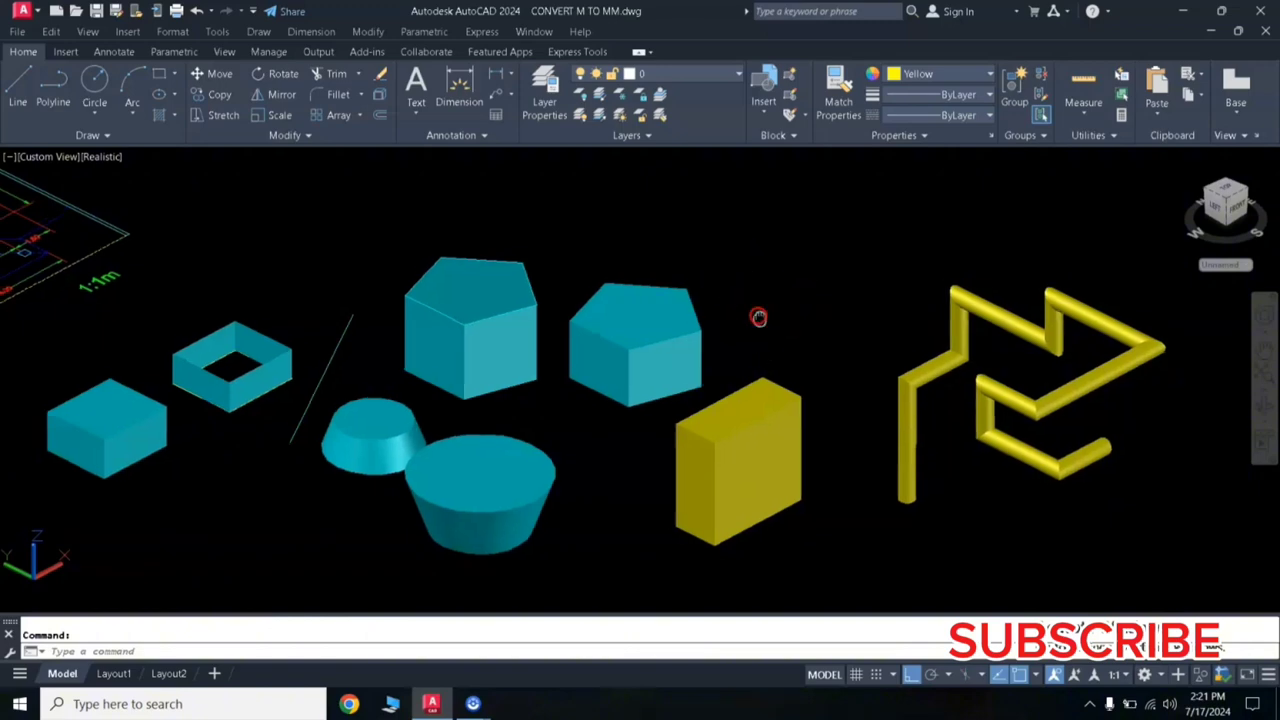
pyautogui.moveTo(760, 317); pyautogui.dragTo(794, 337, button='middle')
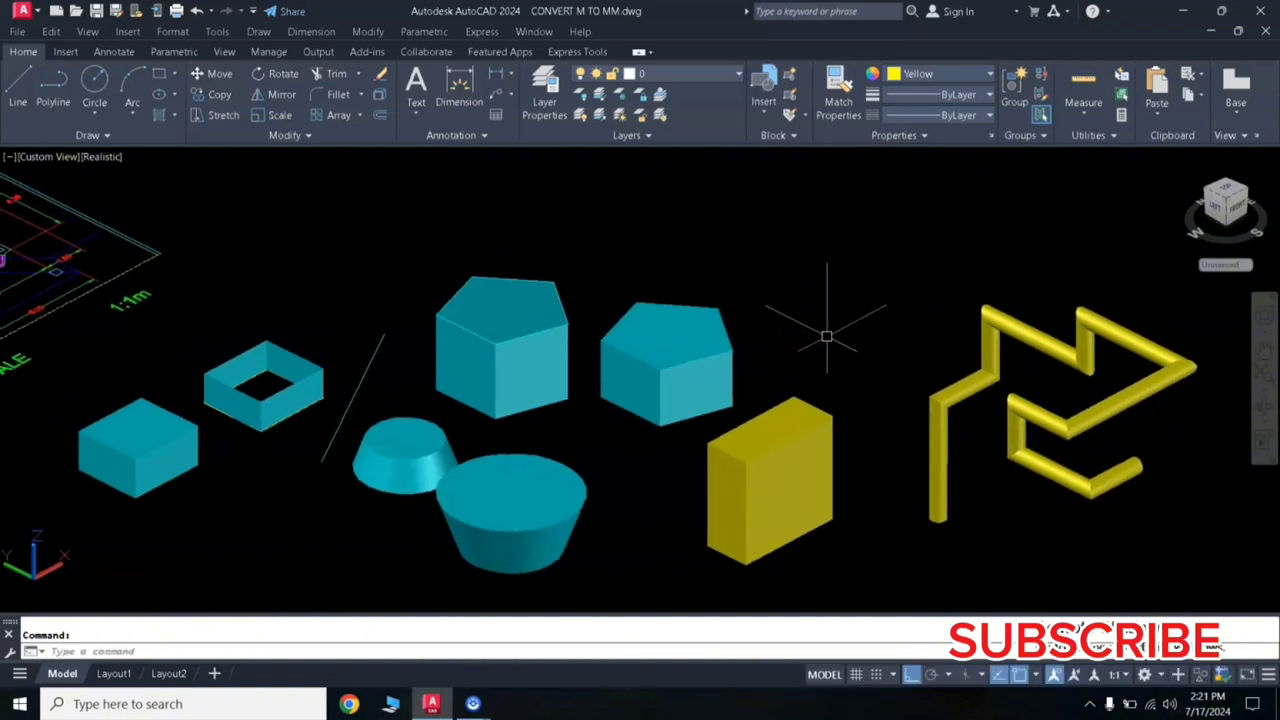